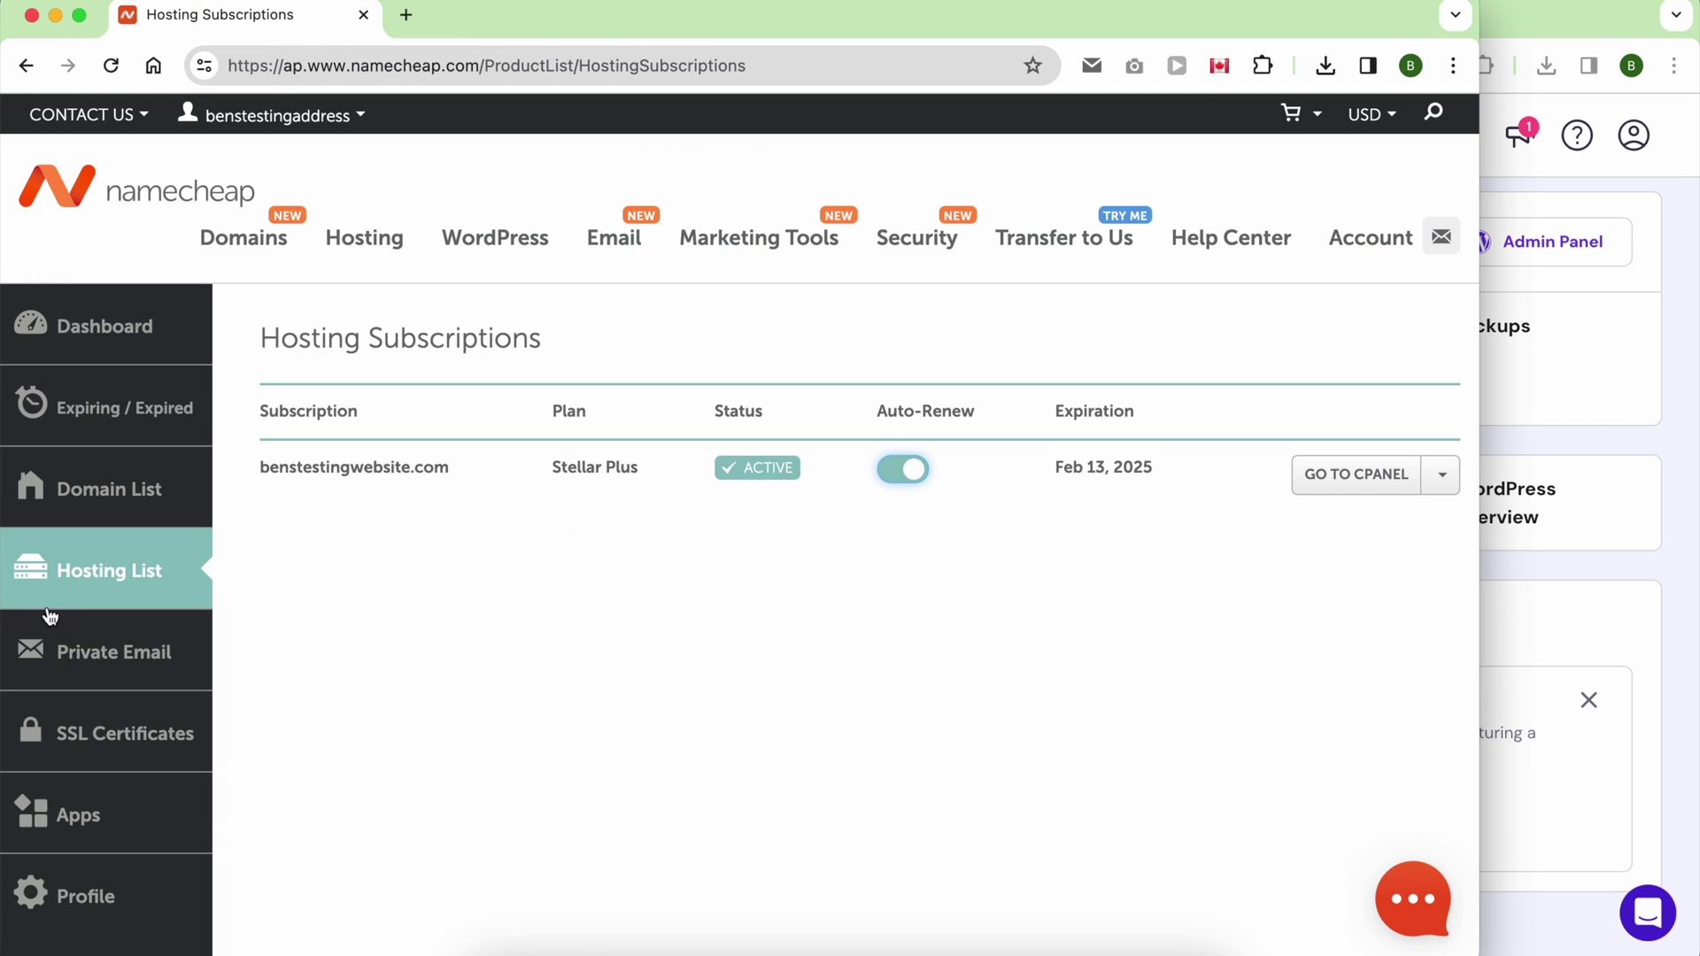
# Step: Maximize the Hostinger window and boost the hosting plan for 24 hours
pyautogui.click(1516, 374)
pyautogui.doubleClick(1087, 45)
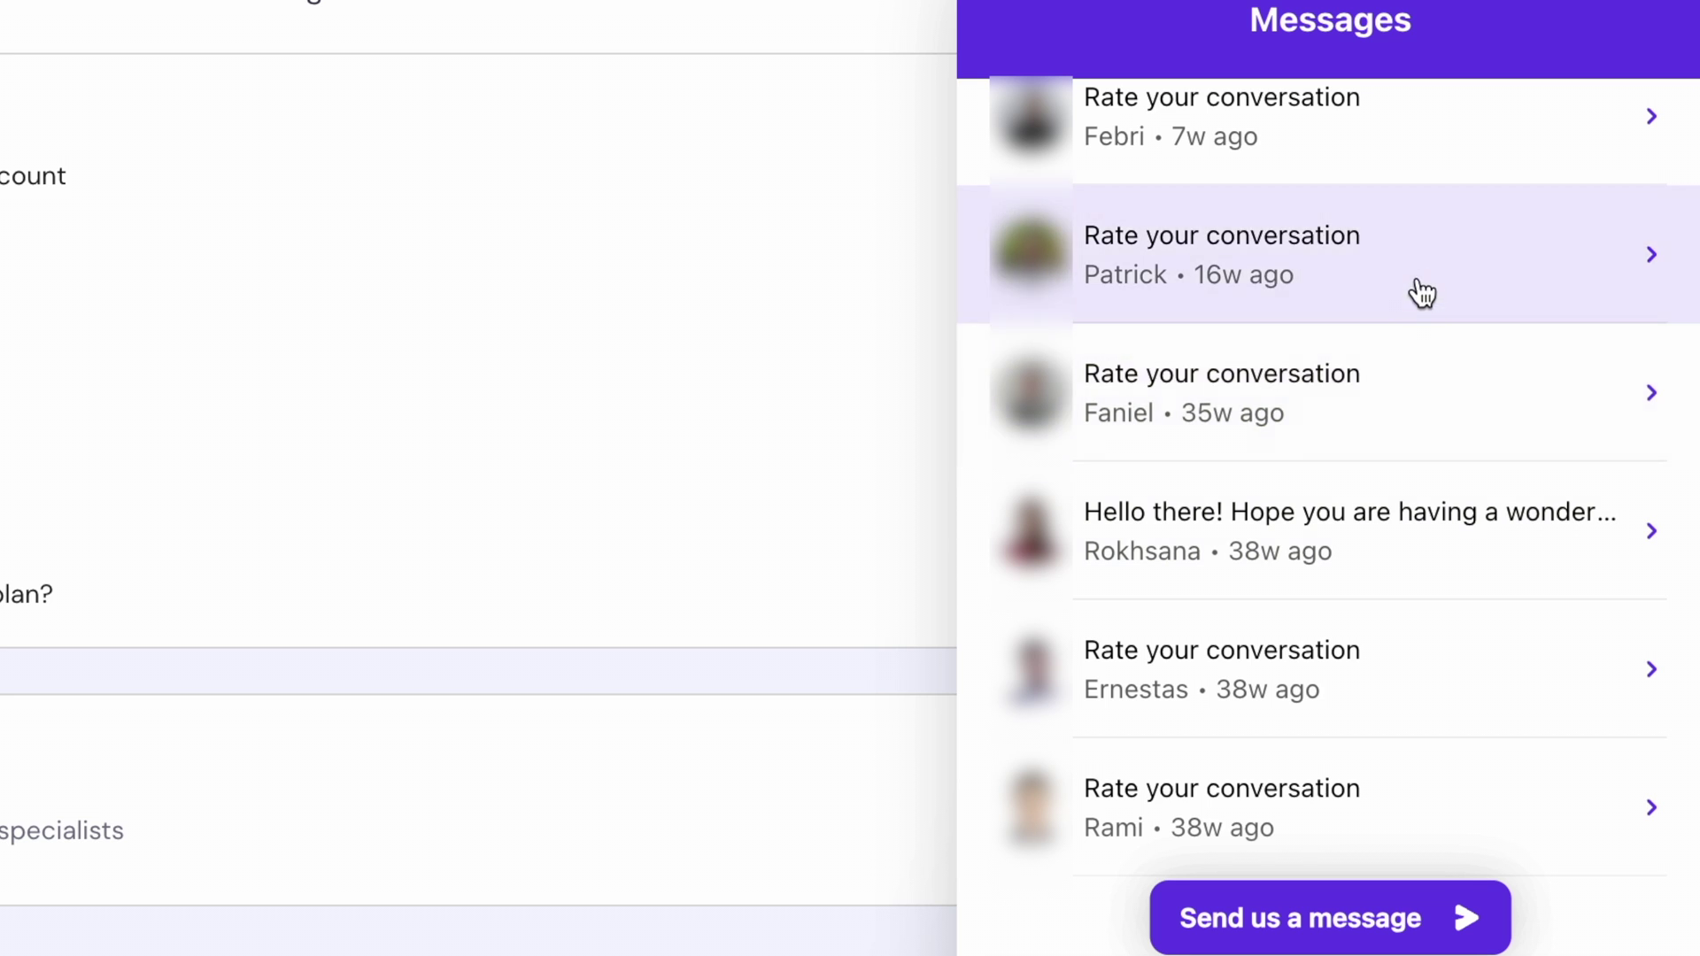
pyautogui.scroll(2, 1417, 167)
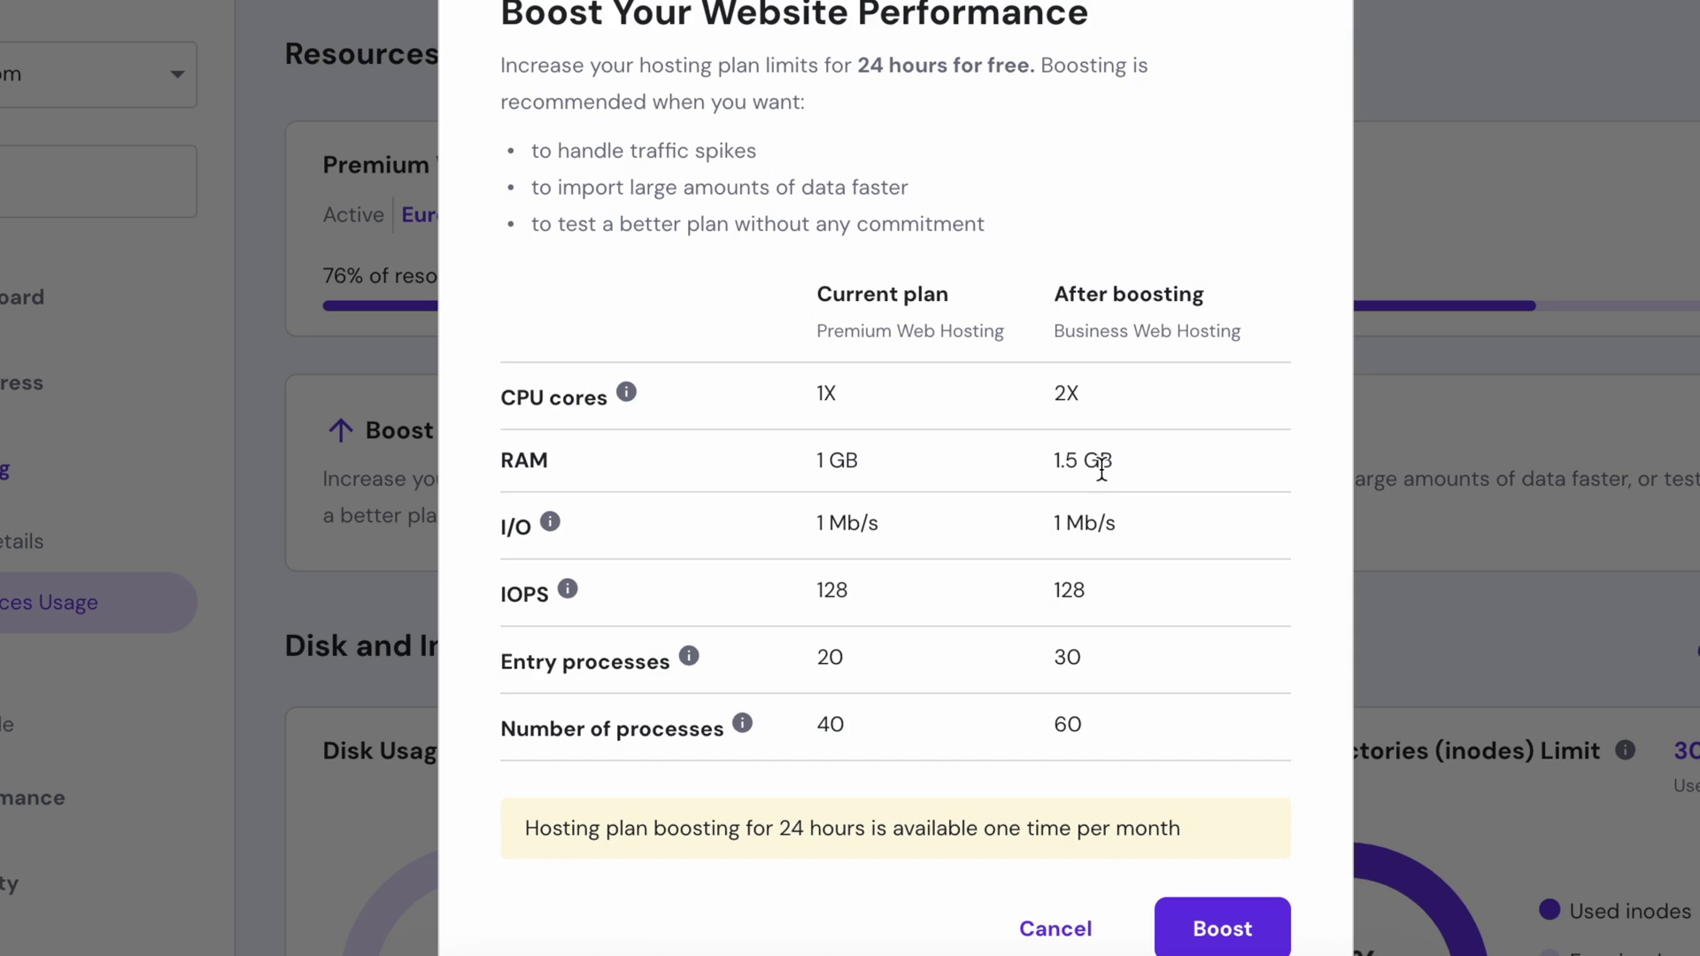
pyautogui.moveTo(723, 834); pyautogui.dragTo(1065, 834)
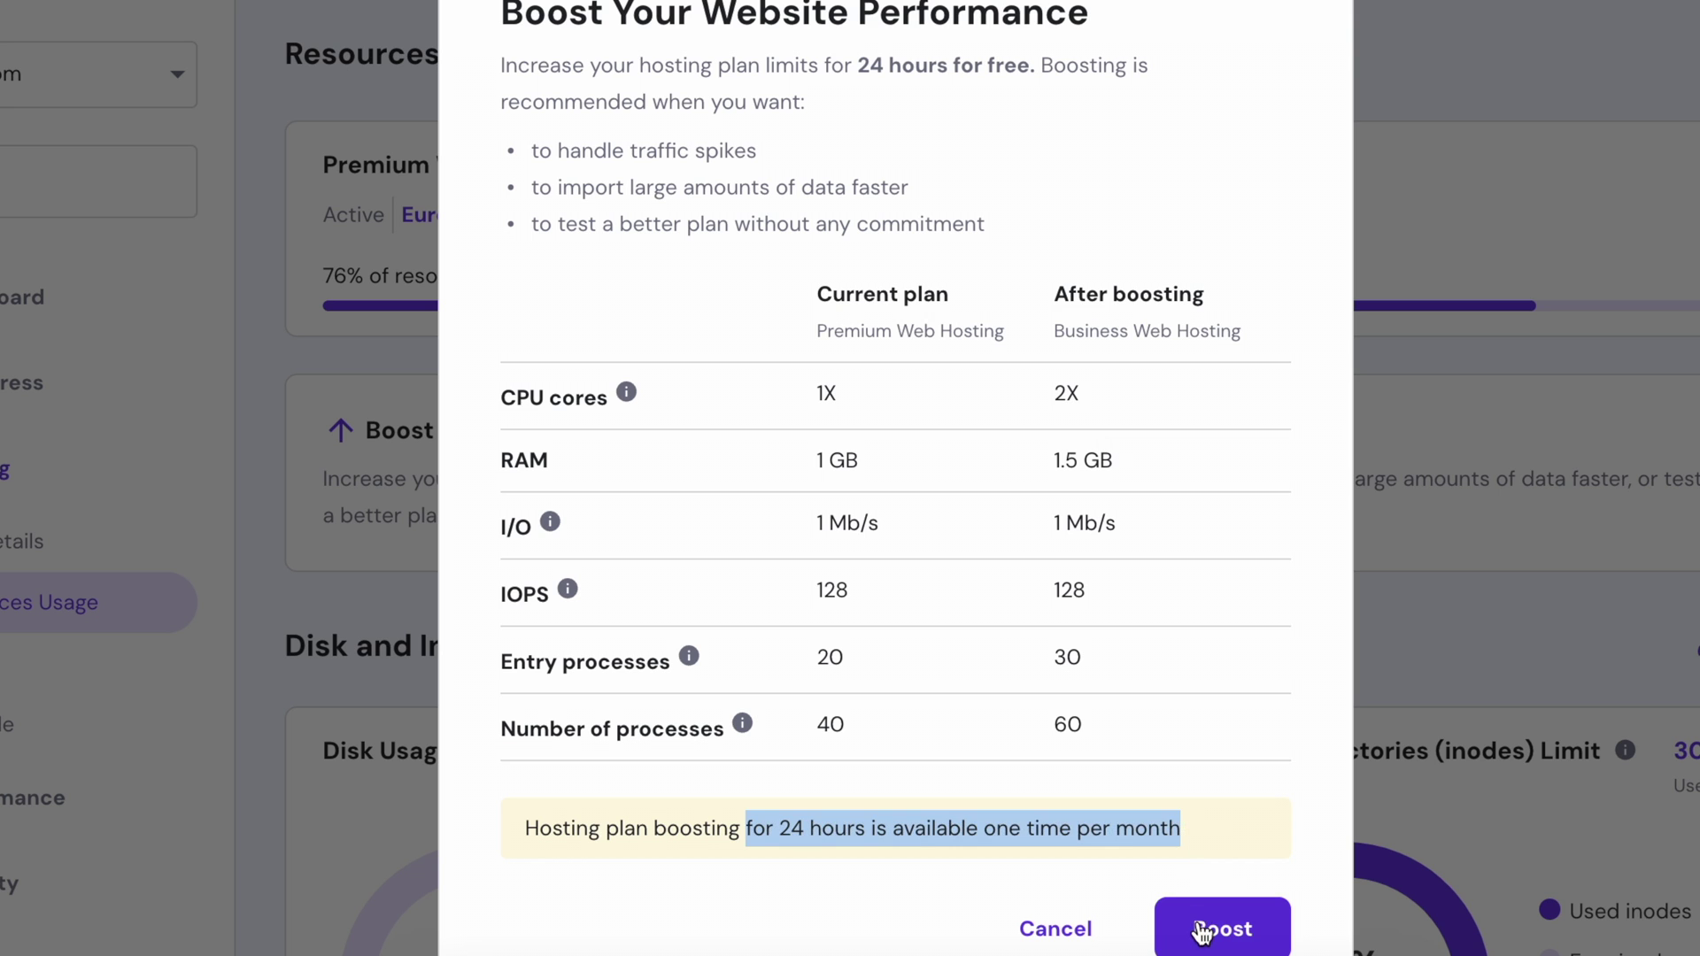
pyautogui.click(1079, 914)
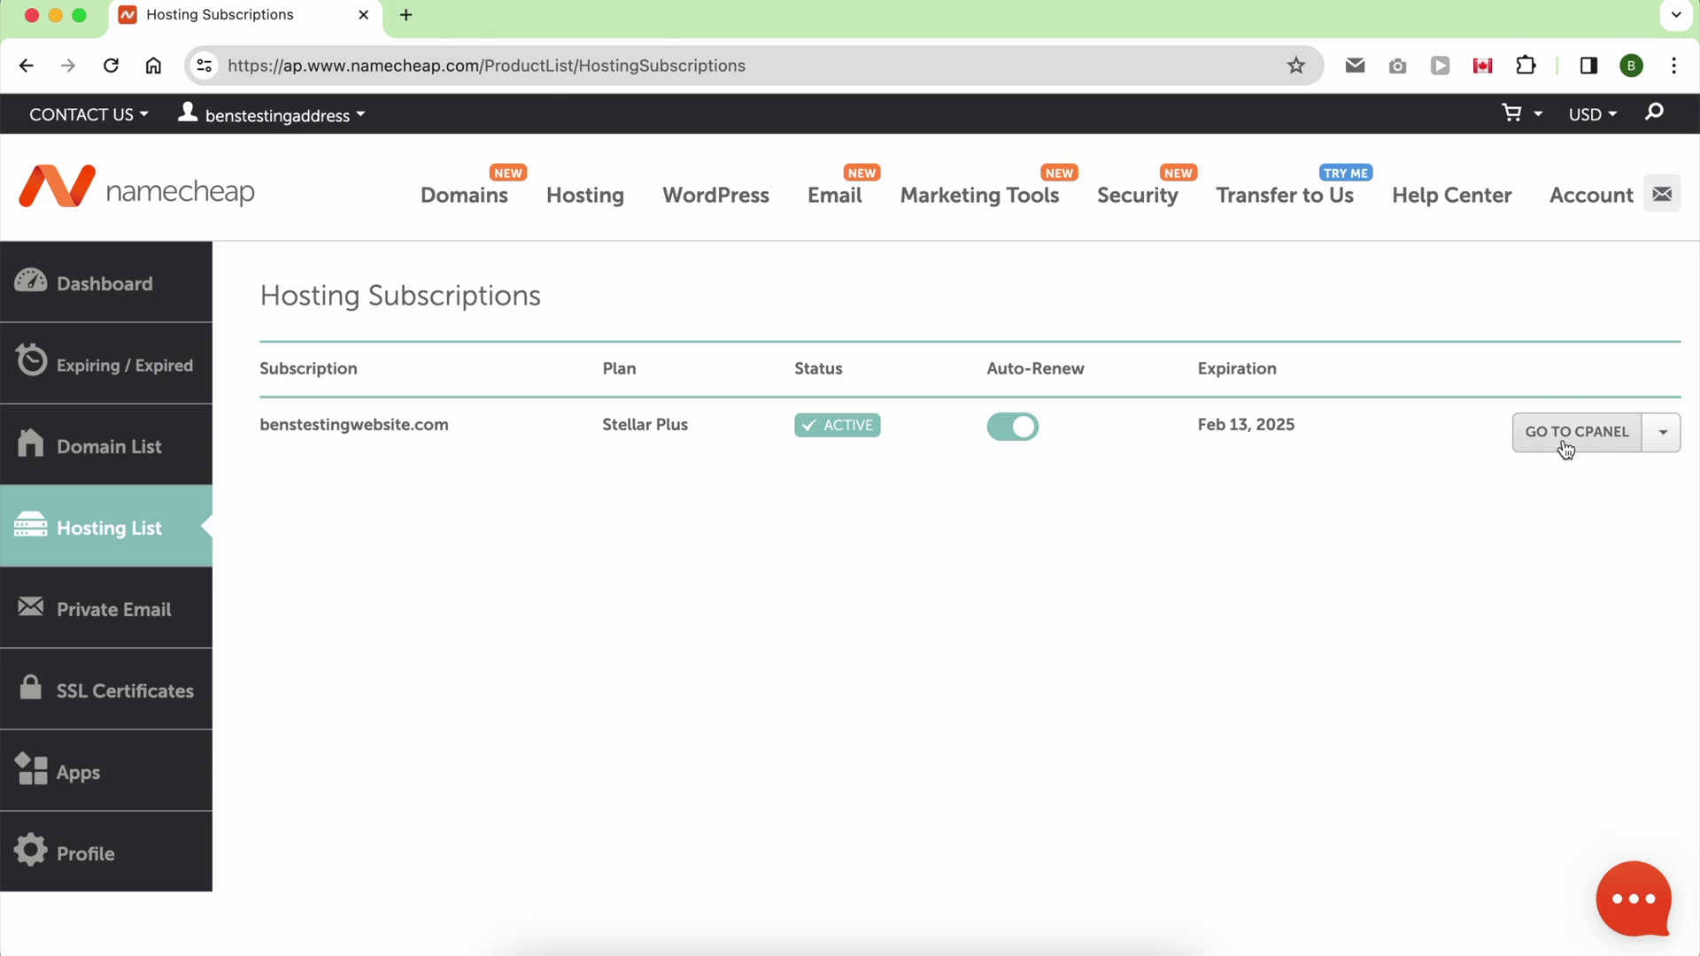
# Step: View the new benstestingwebsite.com site from cPanel and search Google for 'namecheap migration plugin'
pyautogui.click(1565, 434)
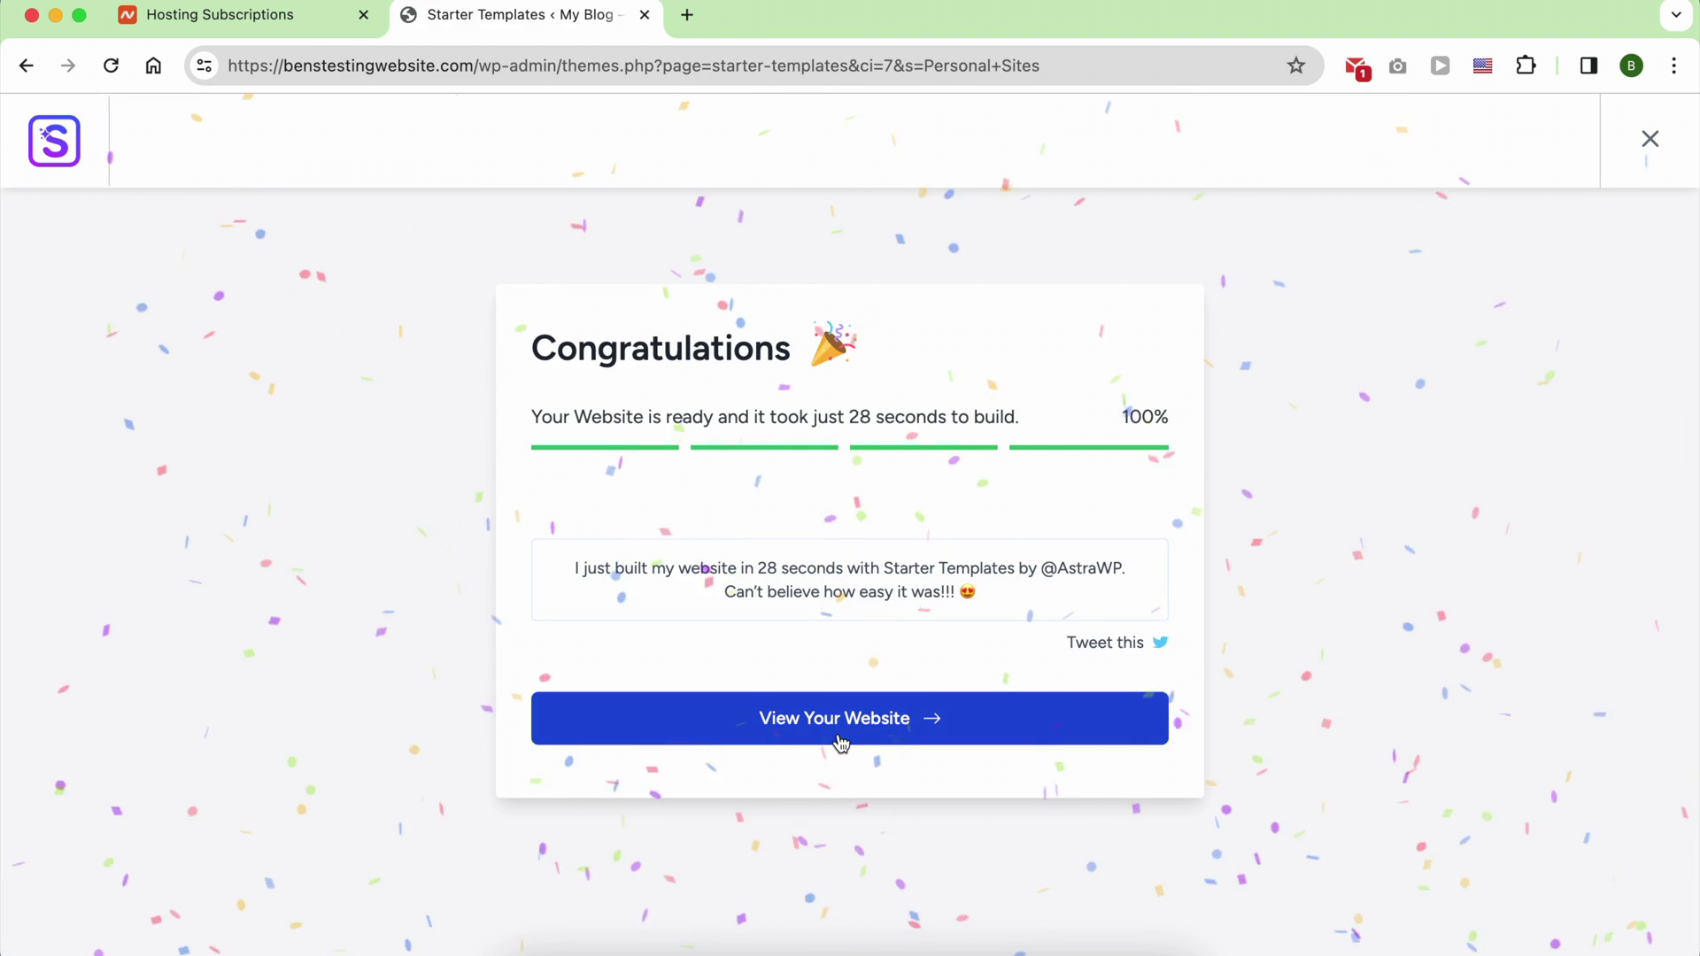
pyautogui.click(836, 732)
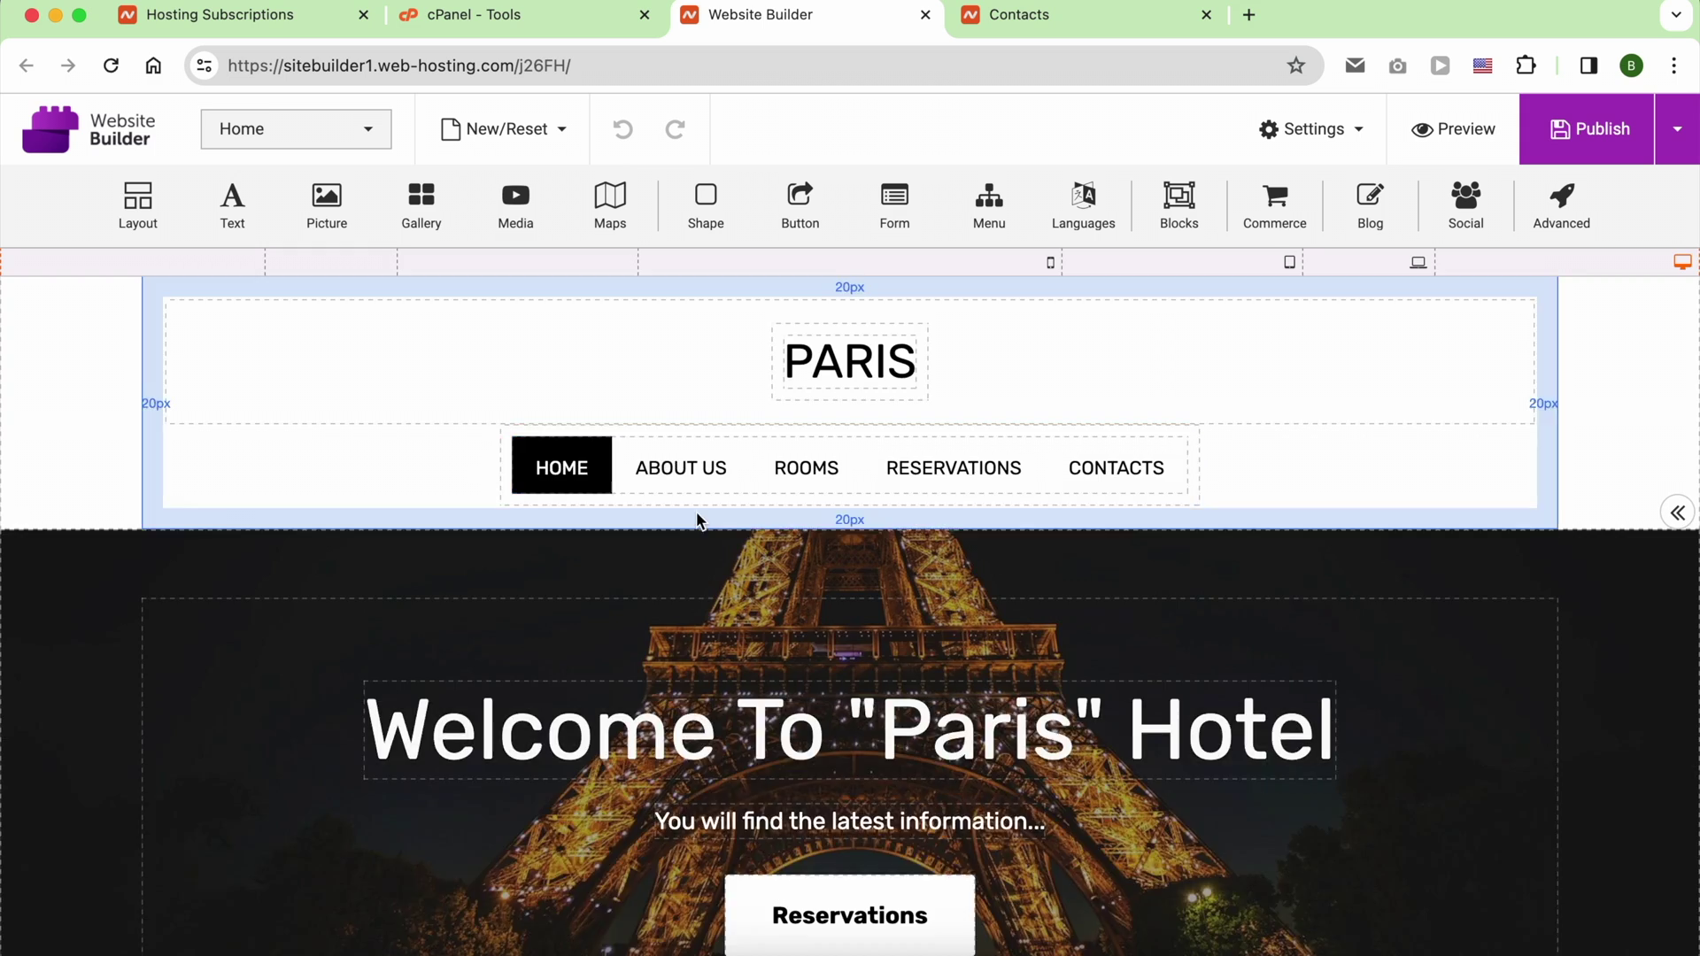
pyautogui.scroll(-10, 699, 519)
pyautogui.moveTo(516, 205); pyautogui.dragTo(823, 761)
pyautogui.write('nameche')
pyautogui.write('ap migration plug')
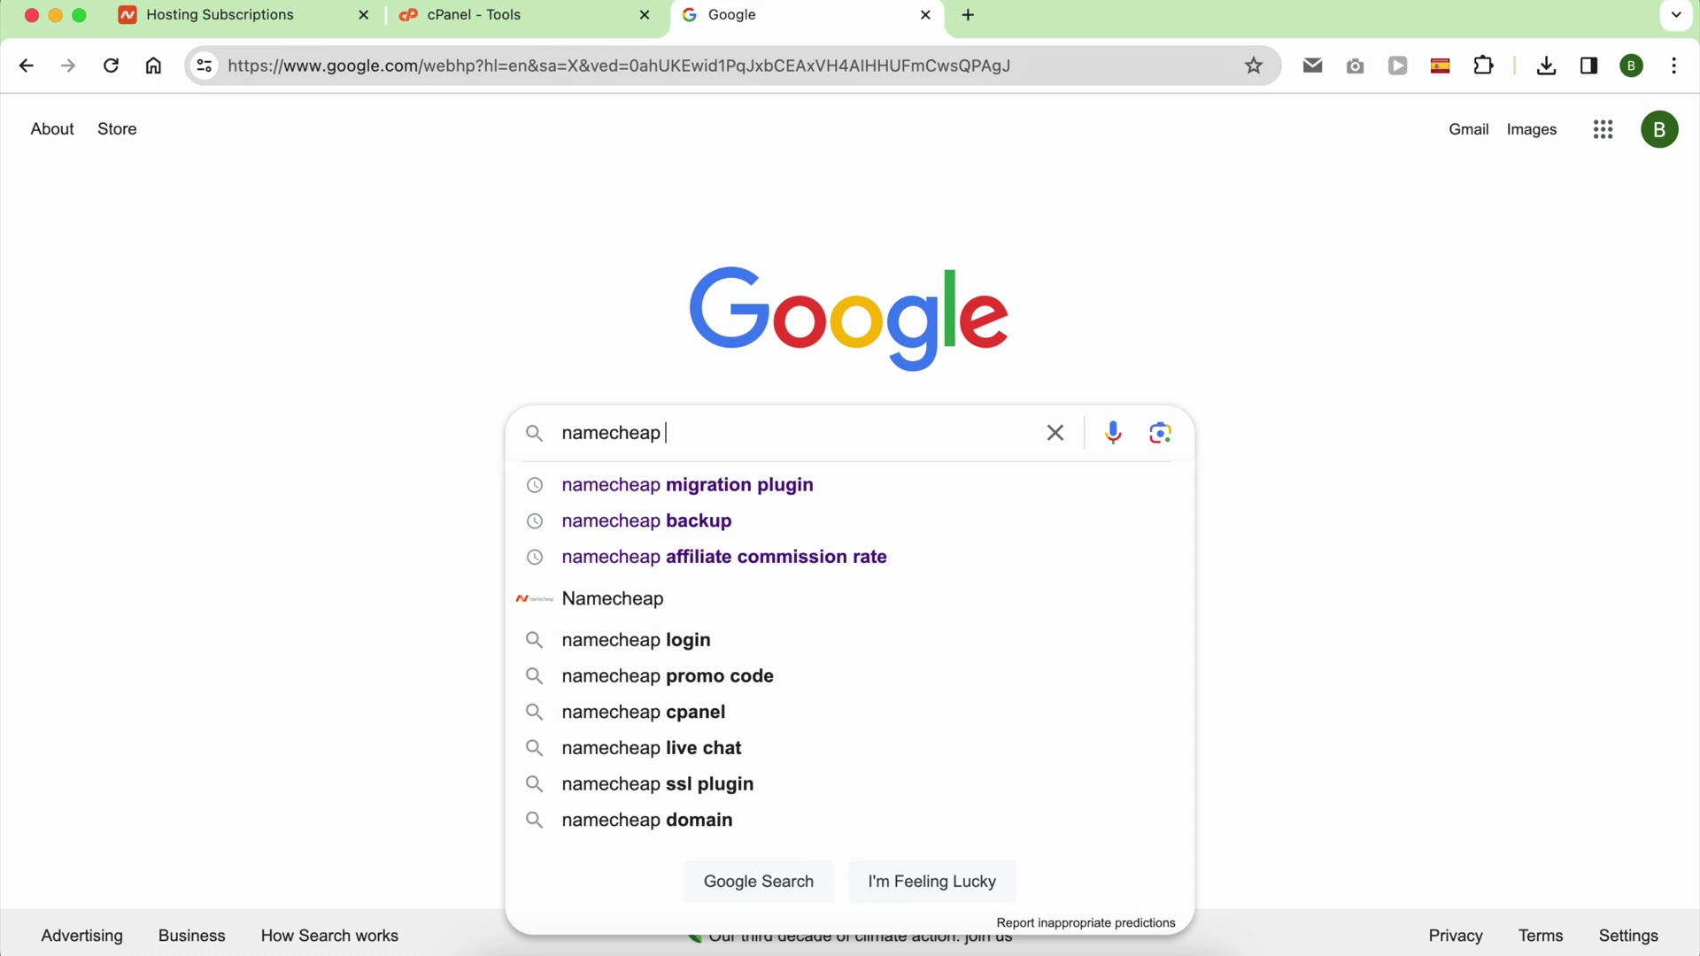
pyautogui.write('in')
pyautogui.press('Return')
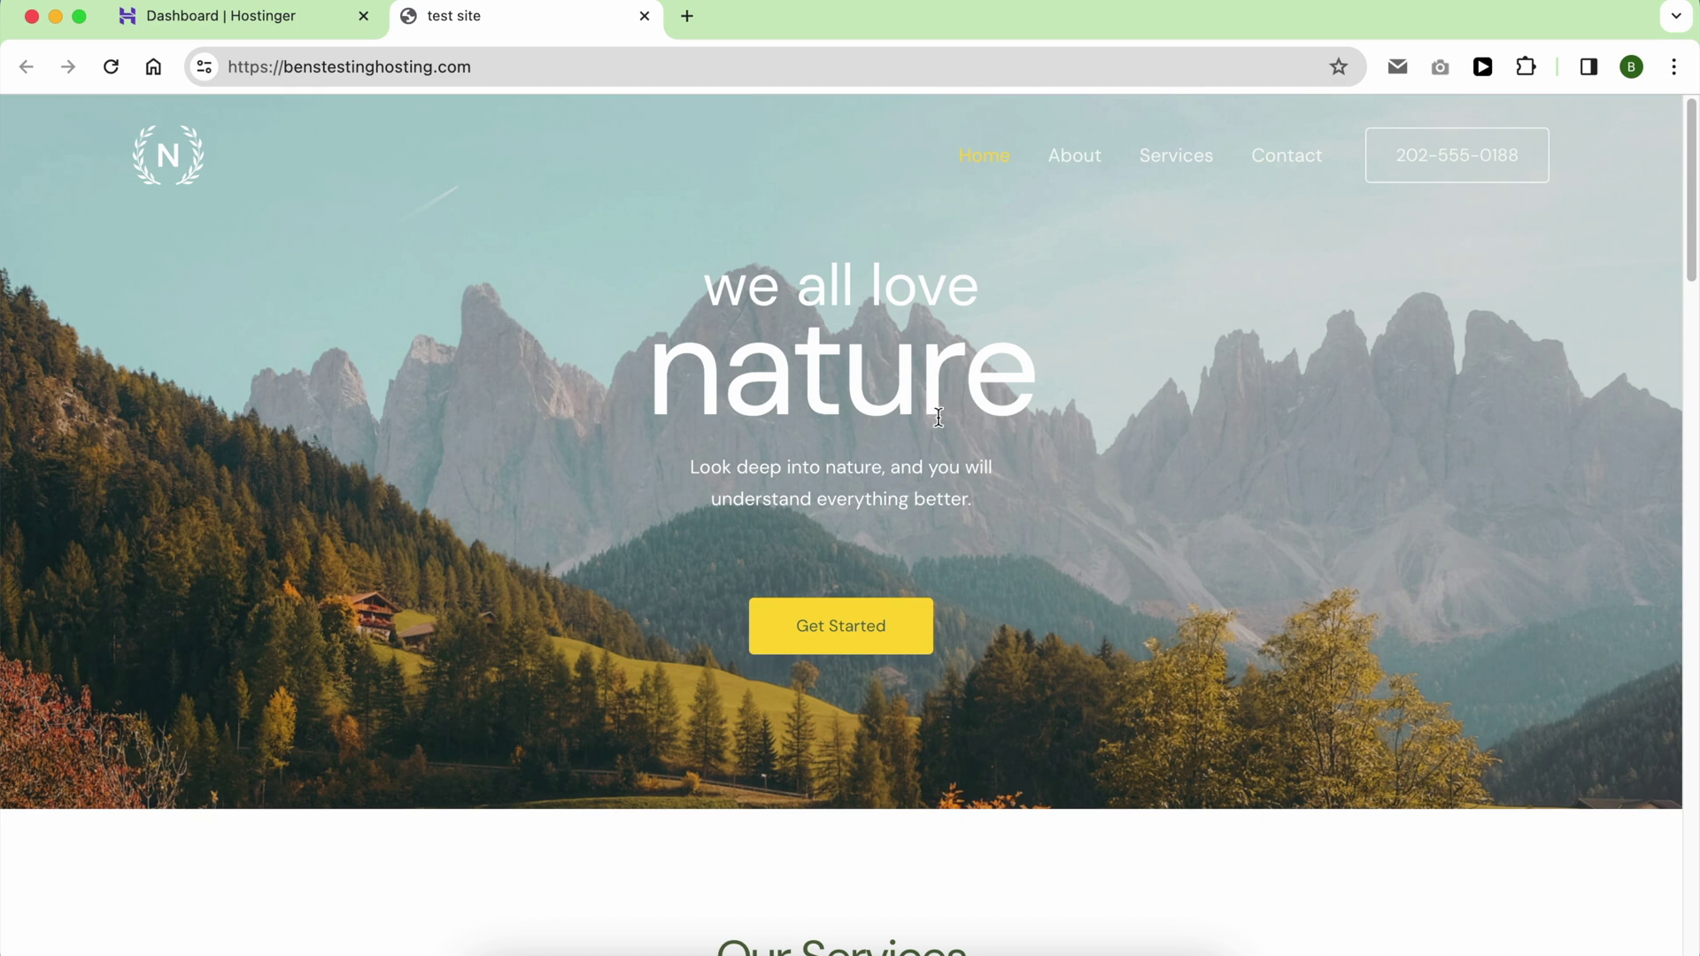
# Step: Scroll through the site's home page and its About page
pyautogui.scroll(-20, 1076, 377)
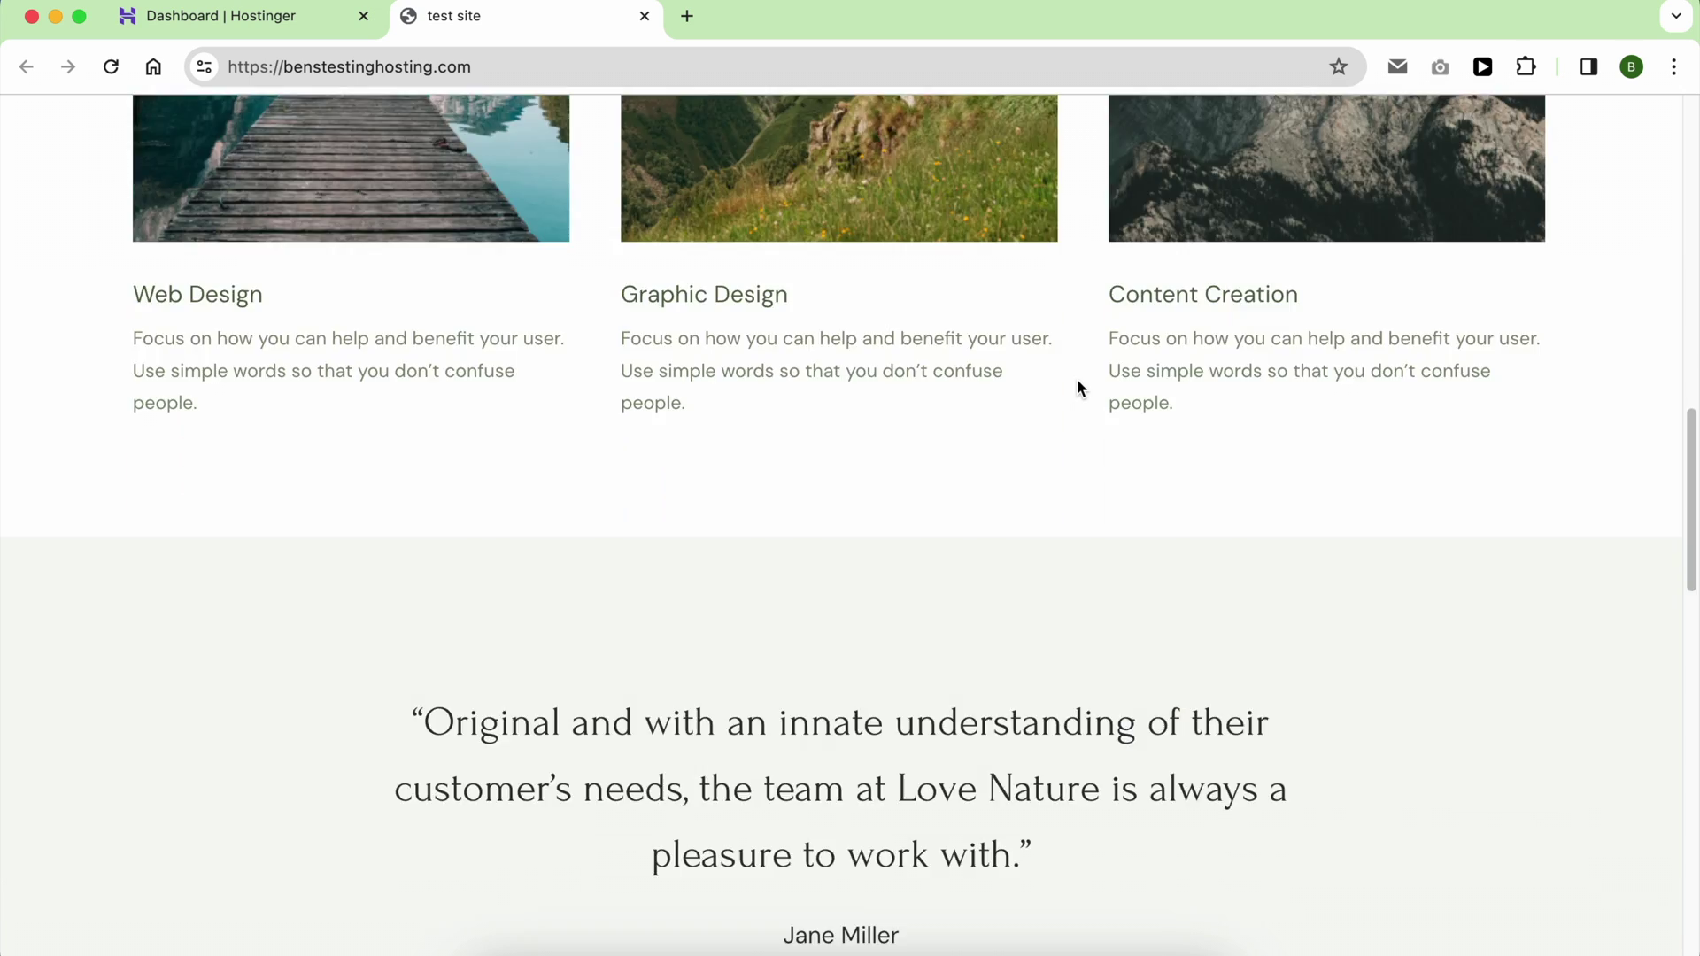
pyautogui.scroll(20, 1077, 387)
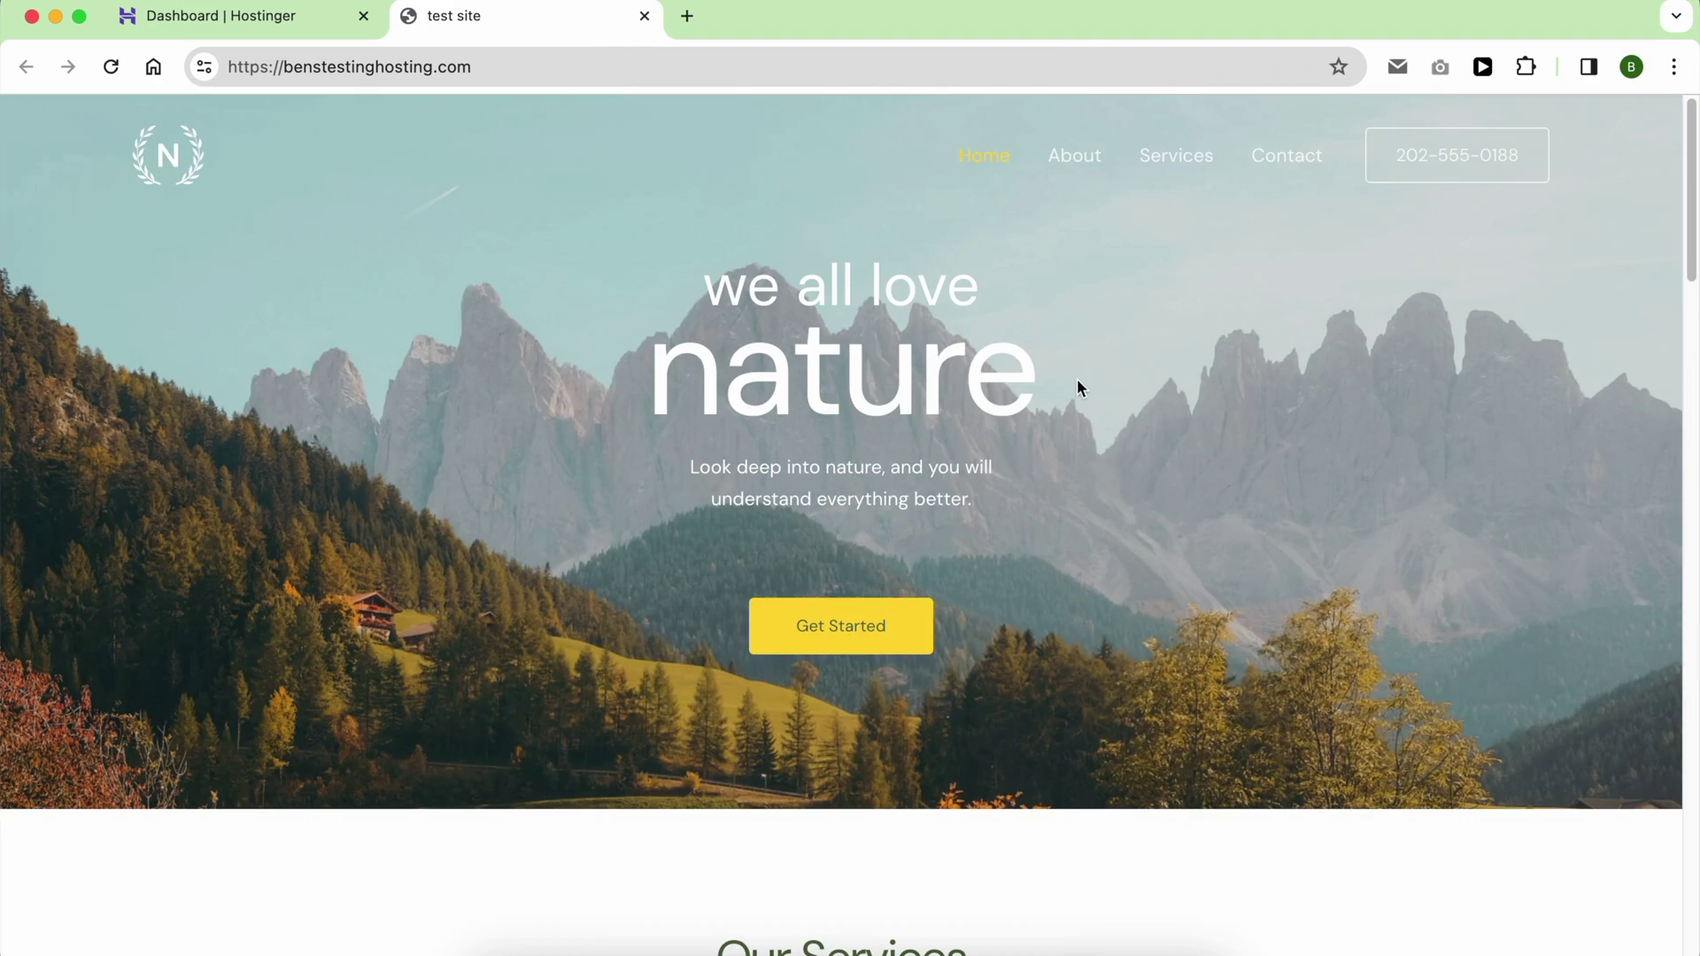
pyautogui.click(1098, 173)
pyautogui.scroll(-15, 1047, 456)
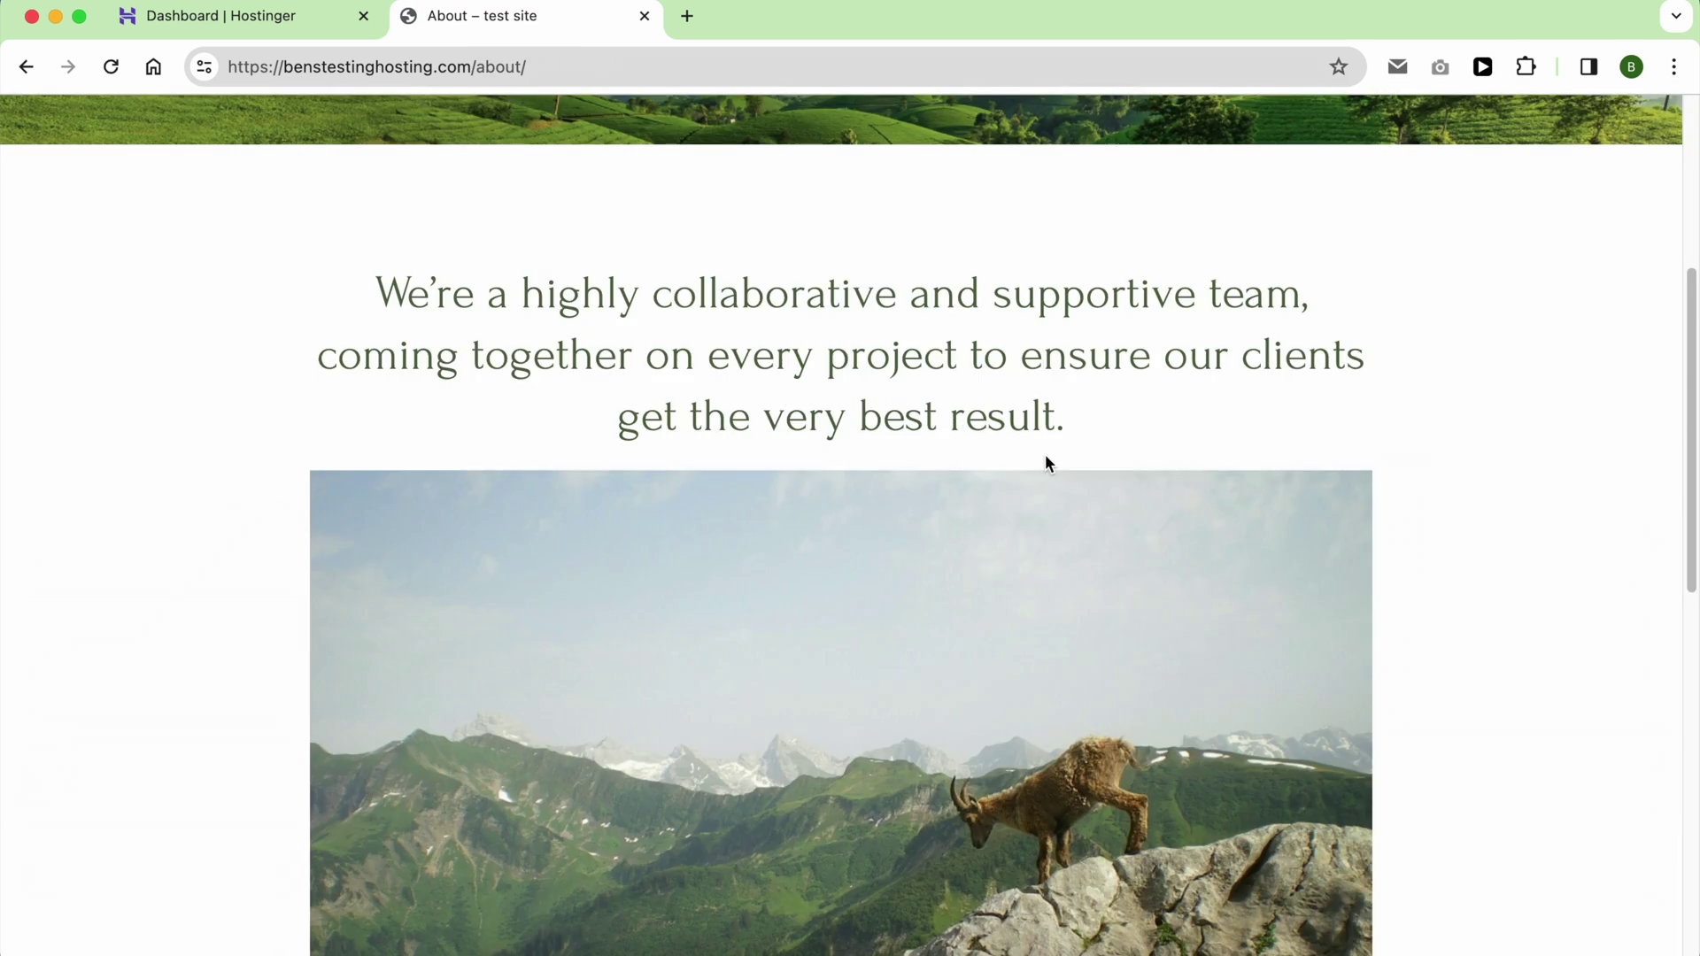
pyautogui.scroll(15, 1045, 456)
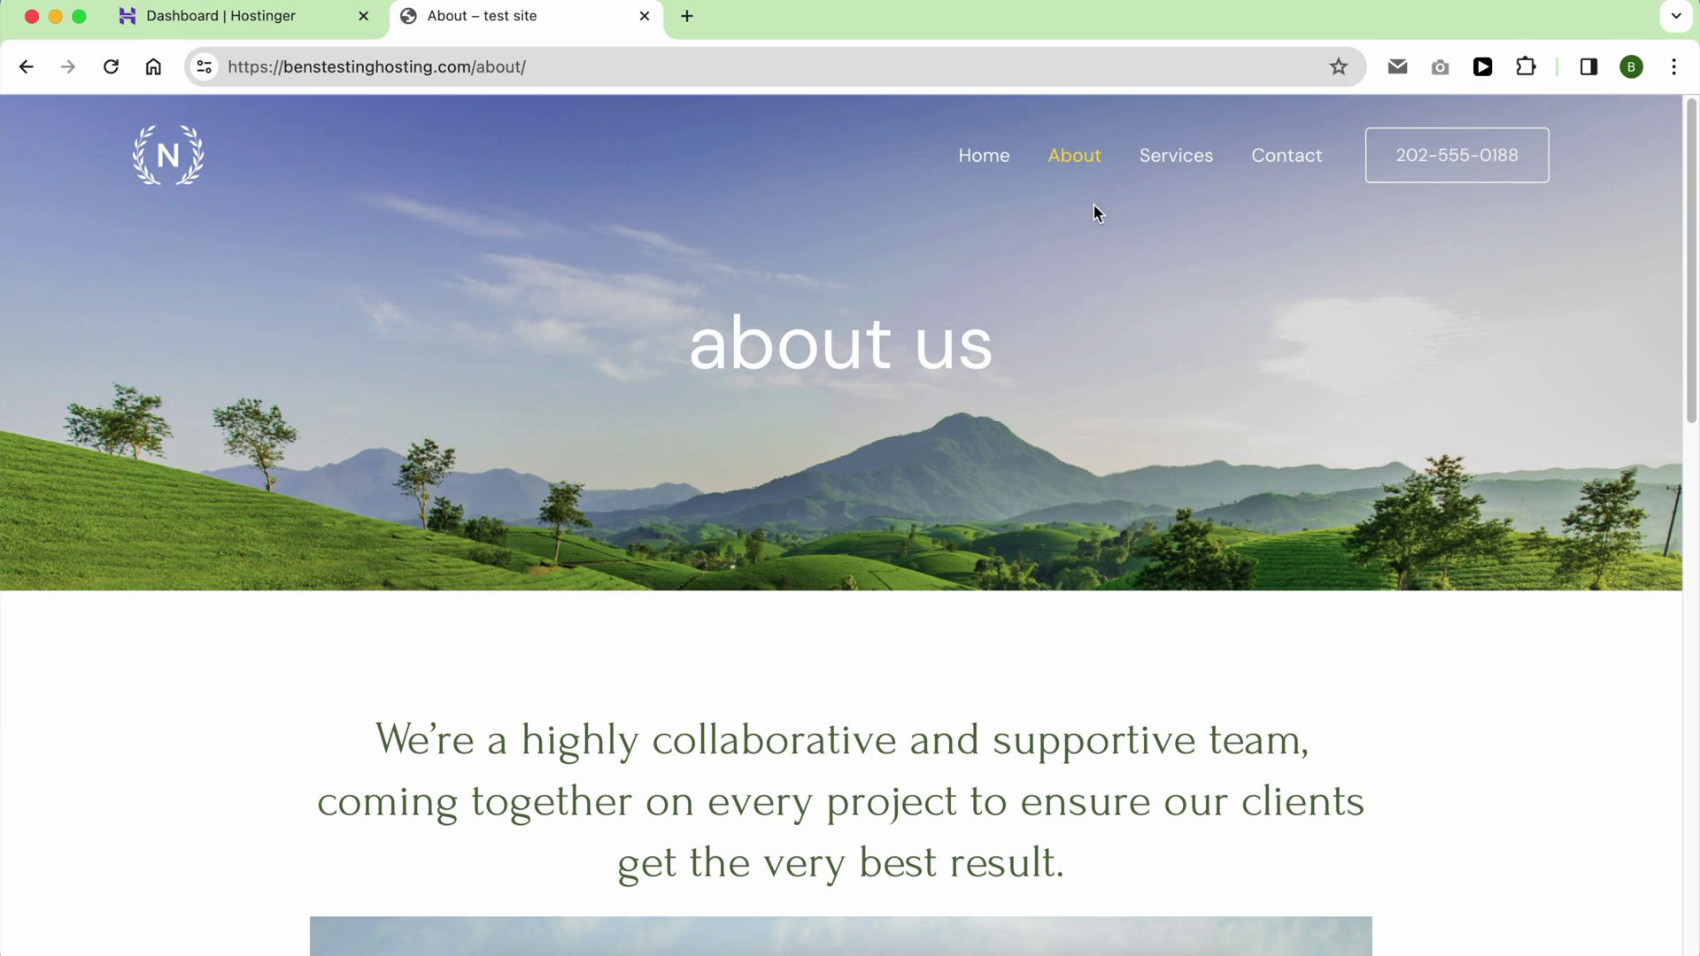
# Step: View the Services page, then scroll the Contact page down to its form
pyautogui.click(1176, 164)
pyautogui.scroll(-10, 1006, 475)
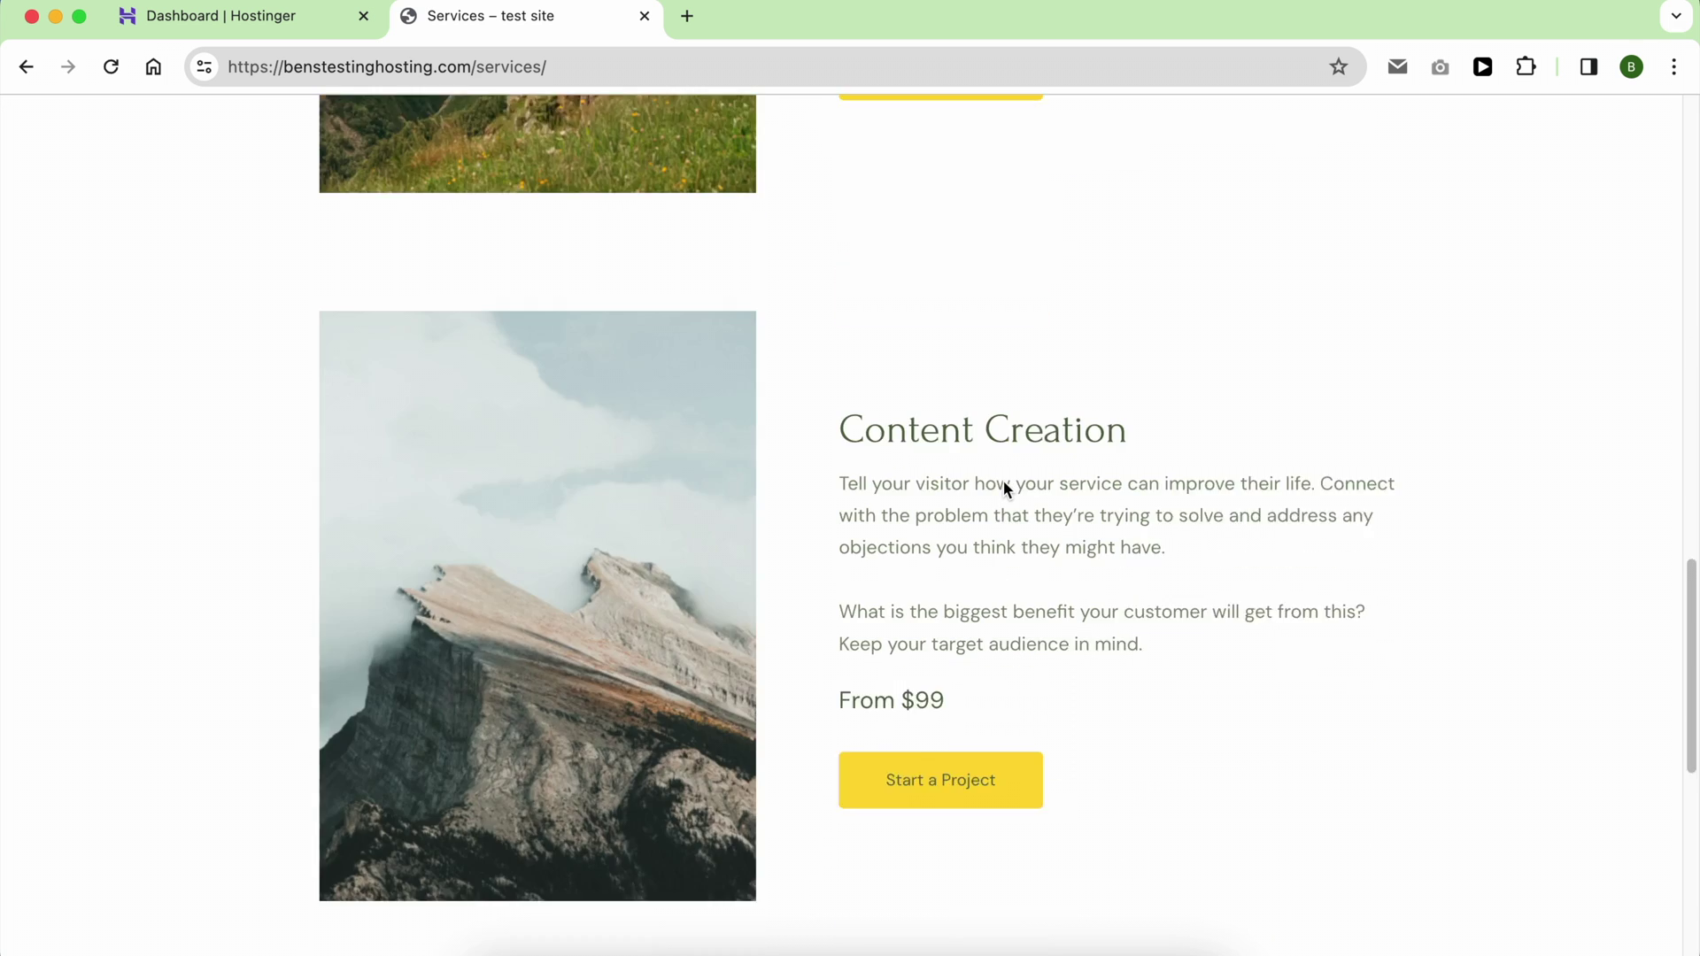
pyautogui.scroll(-5, 1004, 487)
pyautogui.scroll(15, 1004, 487)
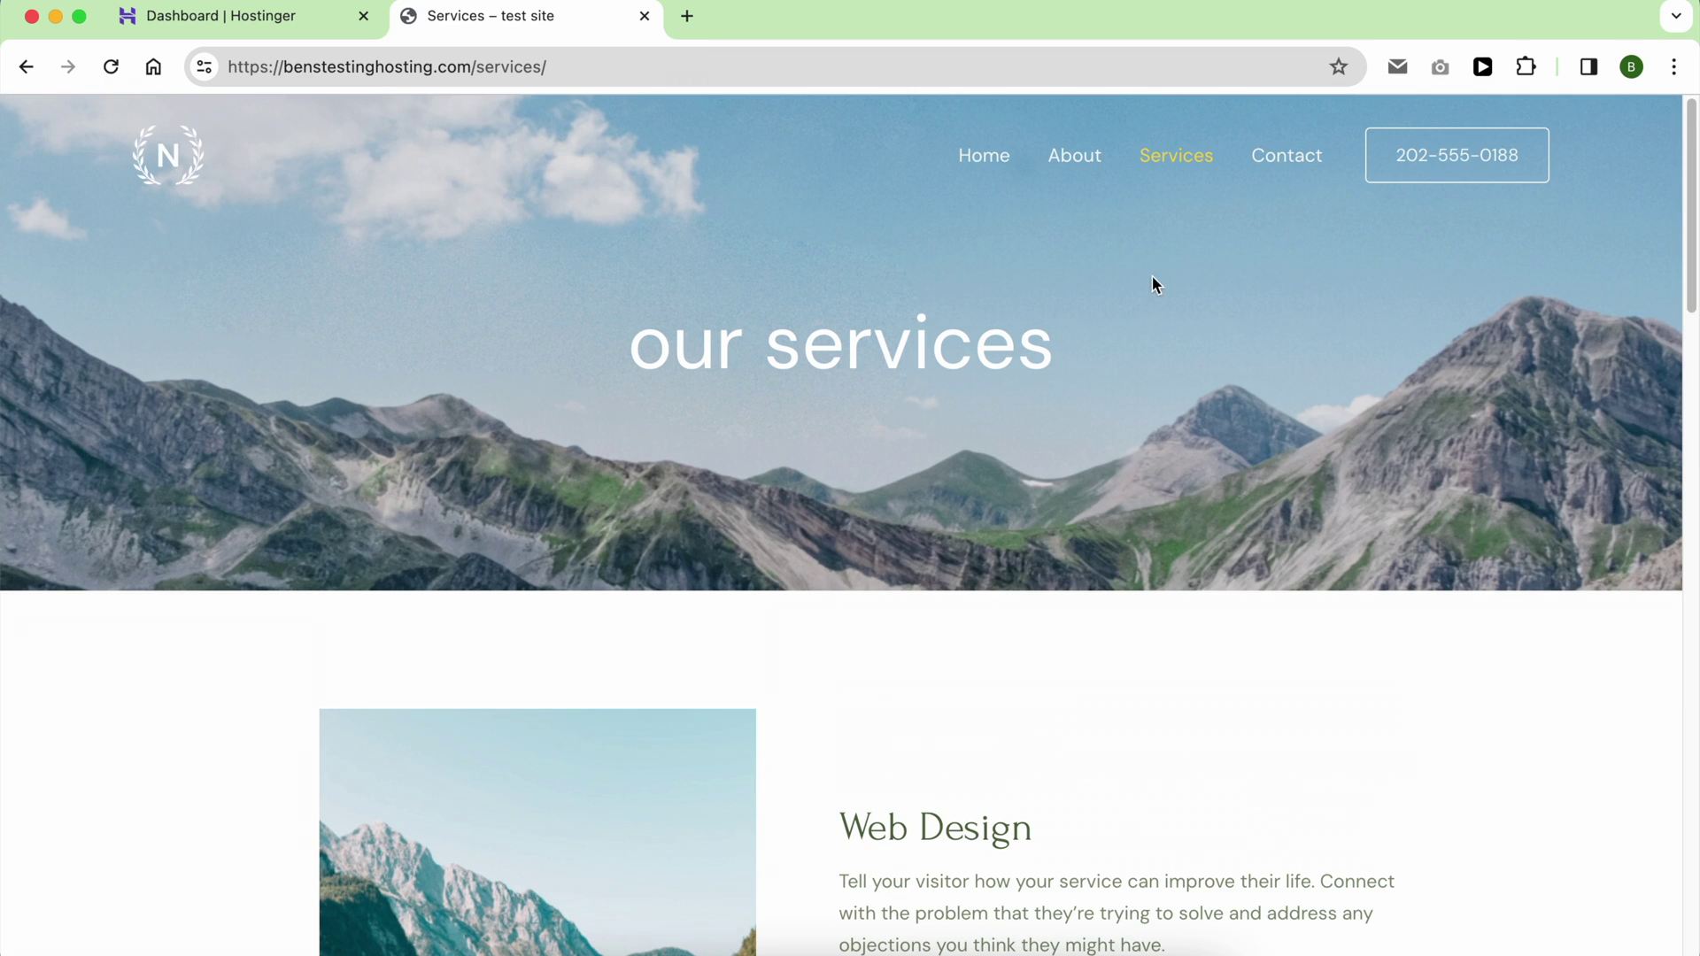
pyautogui.click(1264, 181)
pyautogui.scroll(-3, 981, 503)
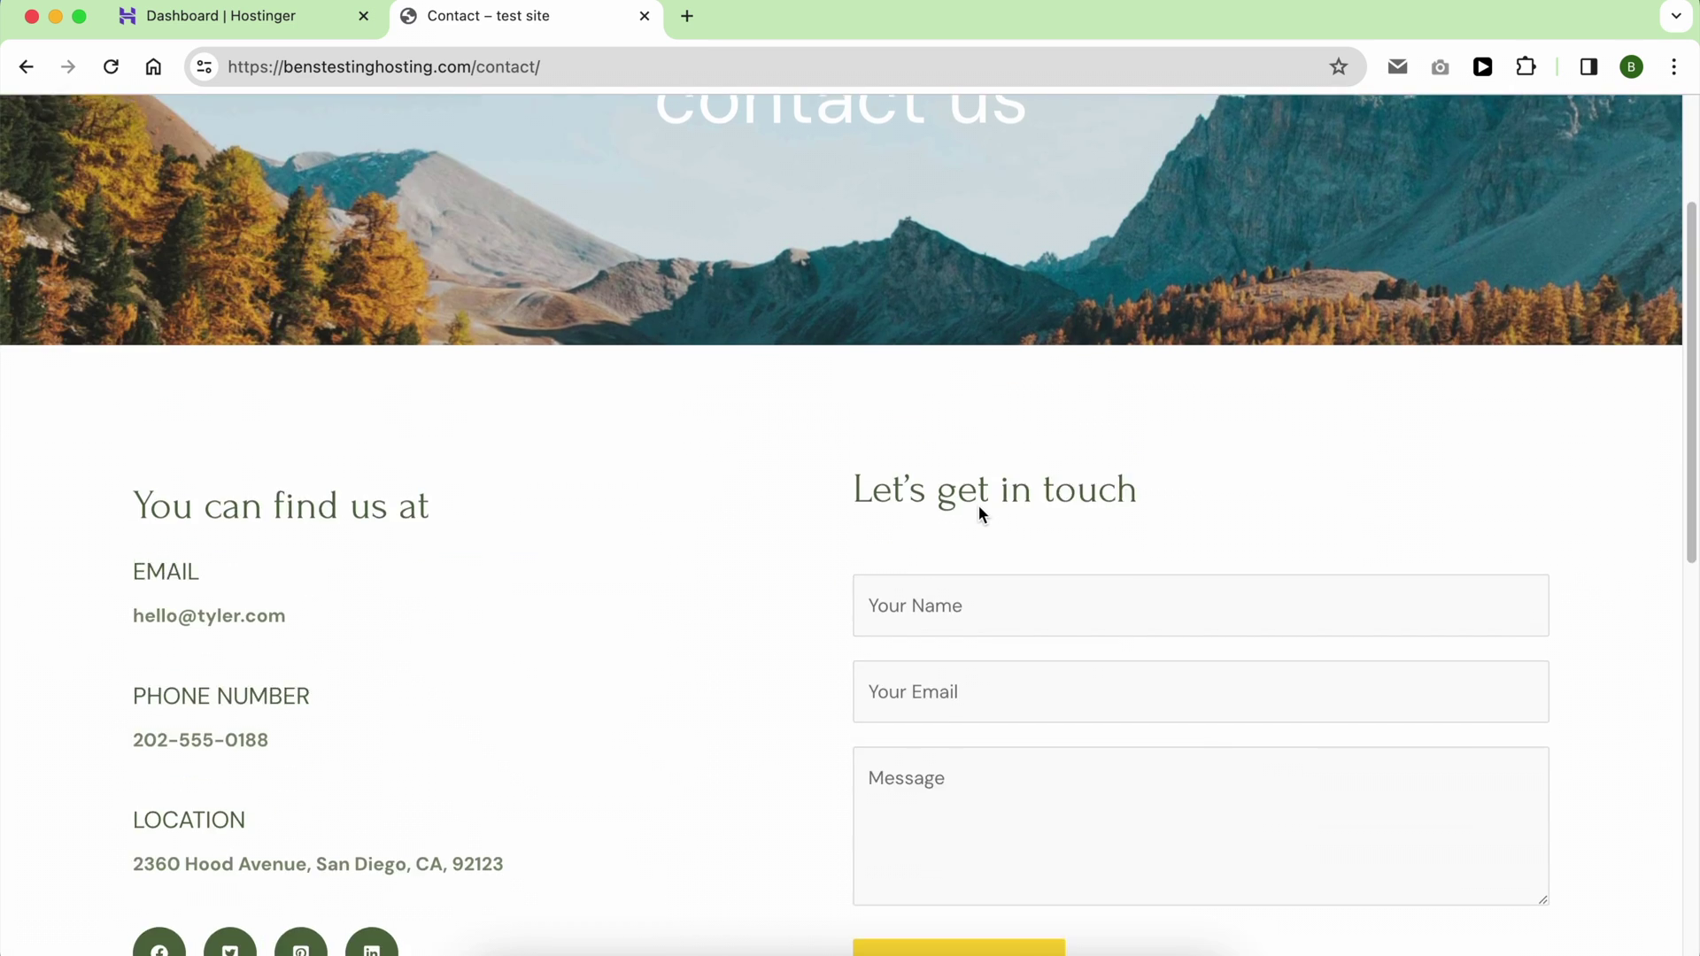
pyautogui.scroll(-10, 979, 509)
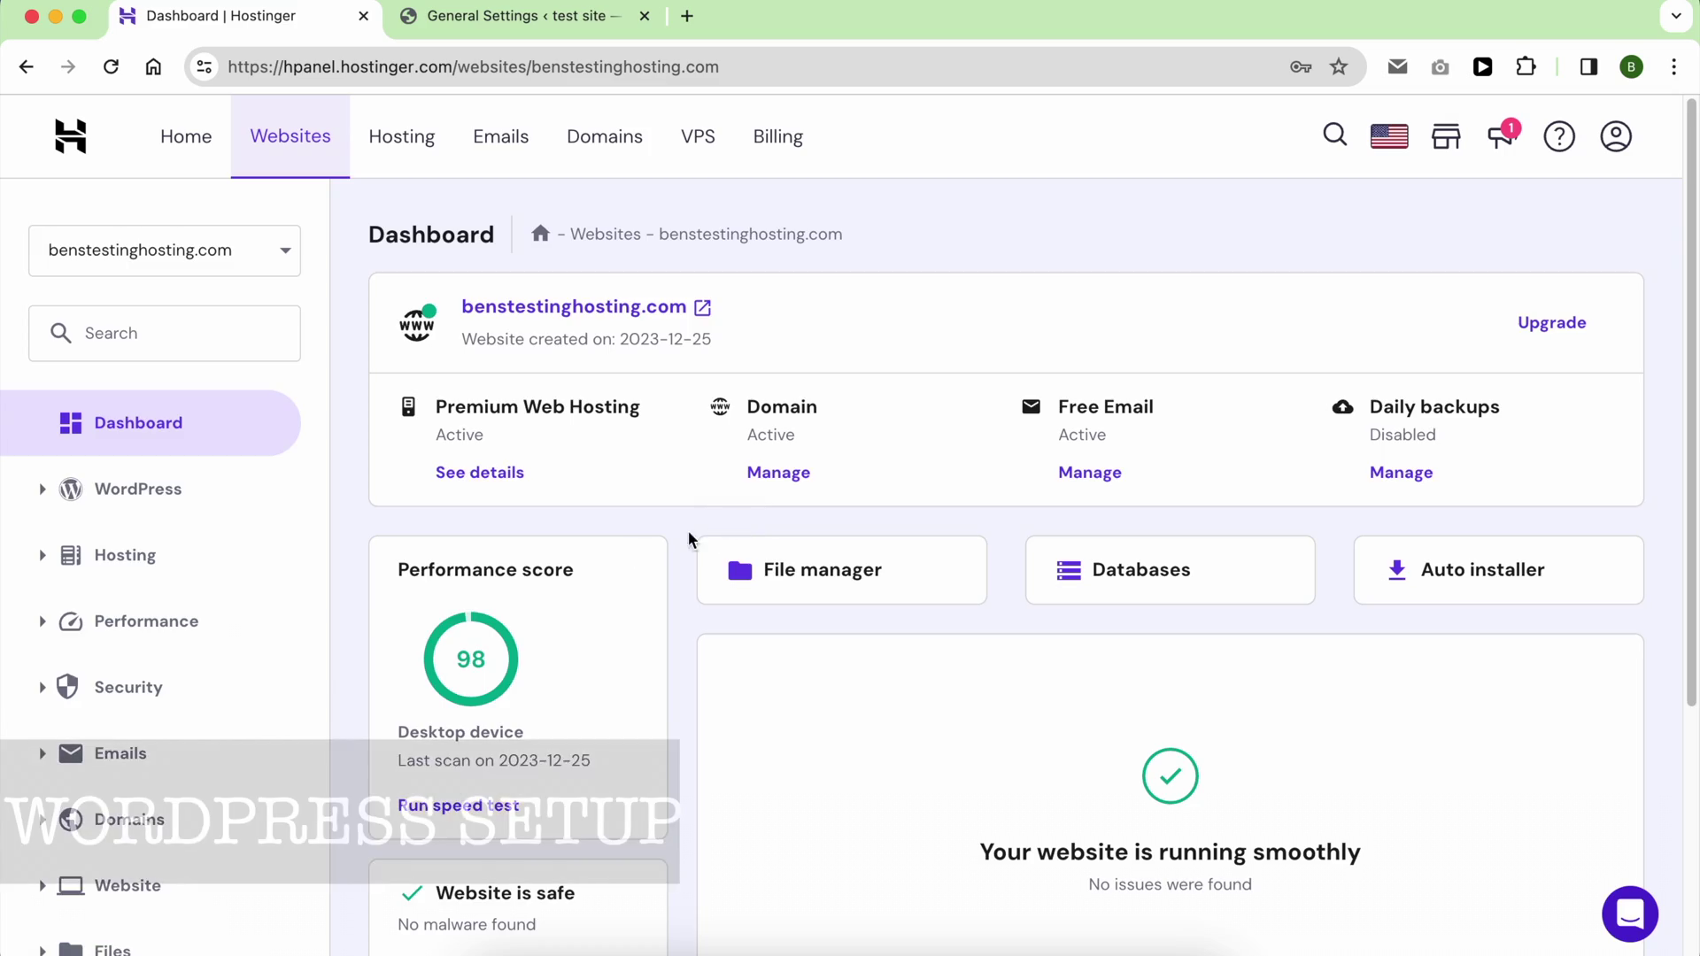
# Step: Choose WordPress in the hPanel Website Auto Installer
pyautogui.scroll(-5, 327, 607)
pyautogui.click(189, 592)
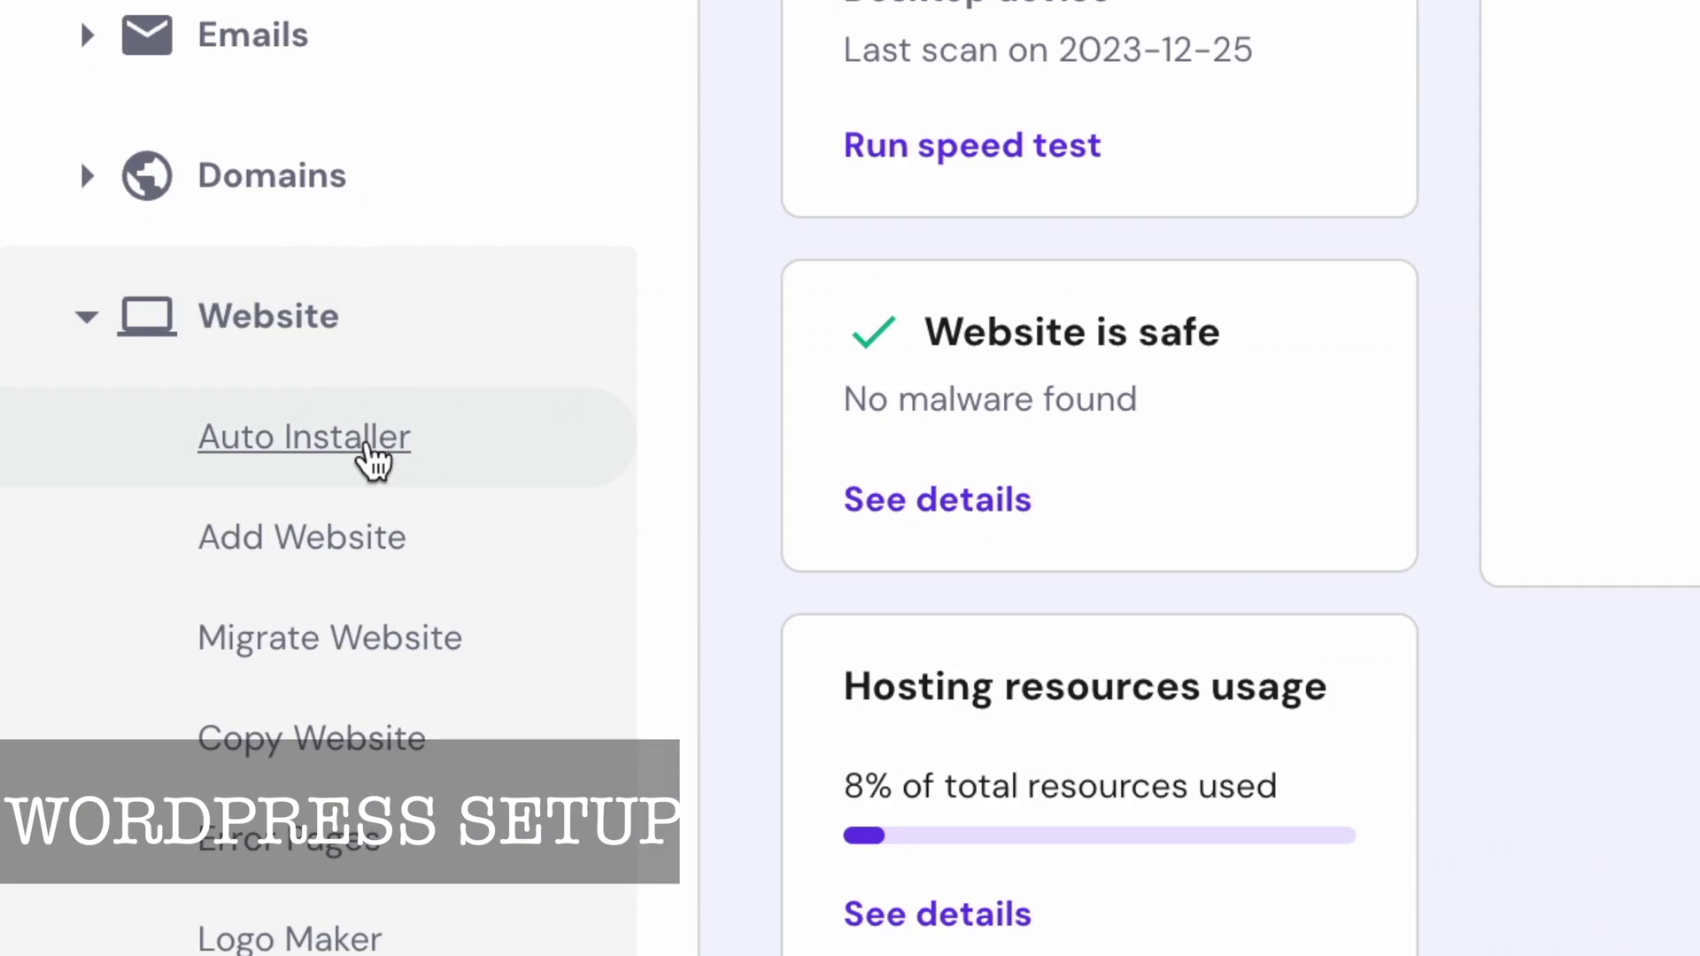
pyautogui.click(368, 447)
pyautogui.click(541, 577)
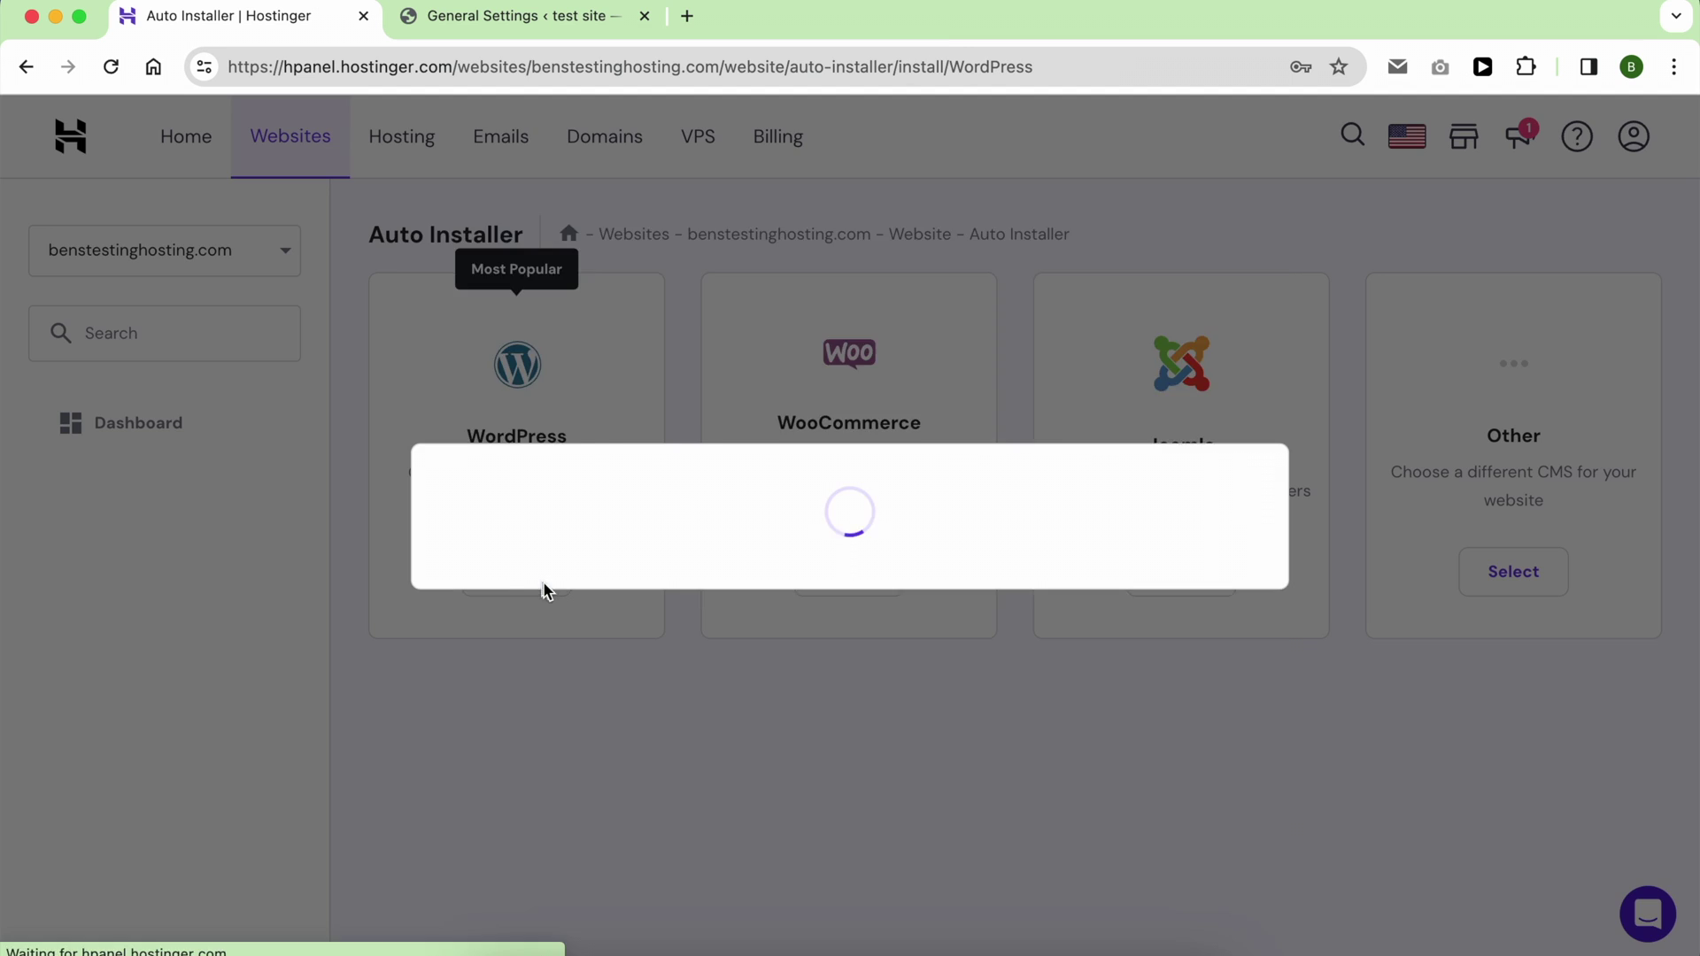
# Step: Enter the title 'test website' and the admin password, then install with recommended settings
pyautogui.click(586, 463)
pyautogui.write('te')
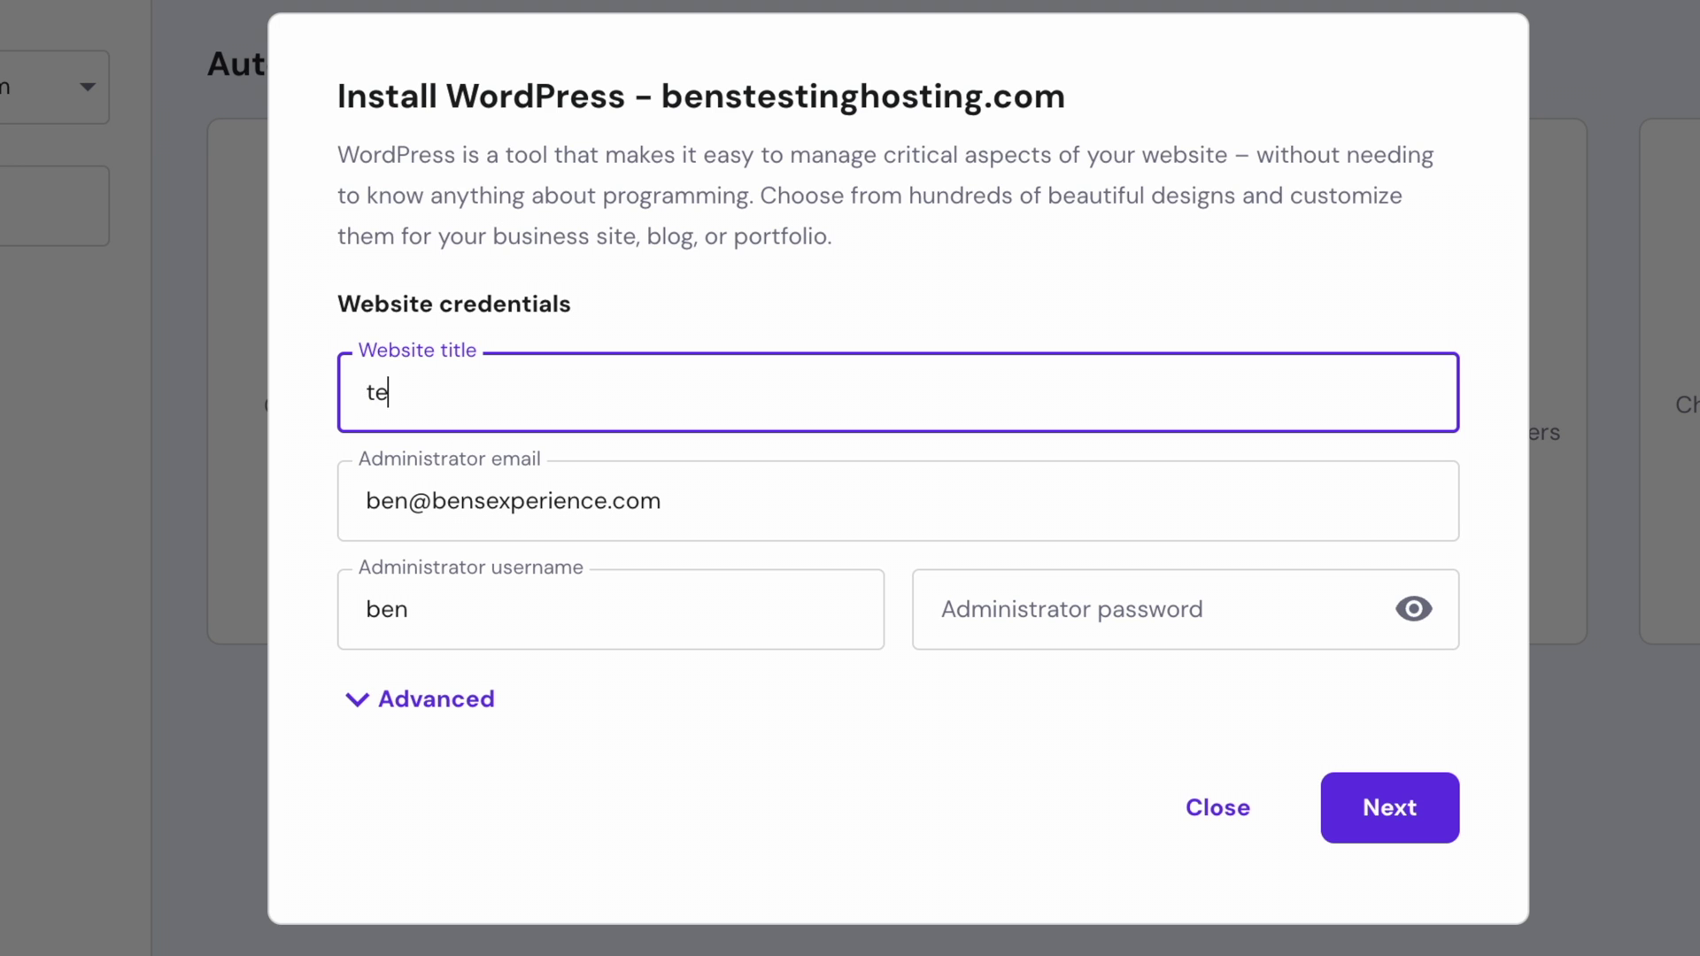
pyautogui.write('st websit')
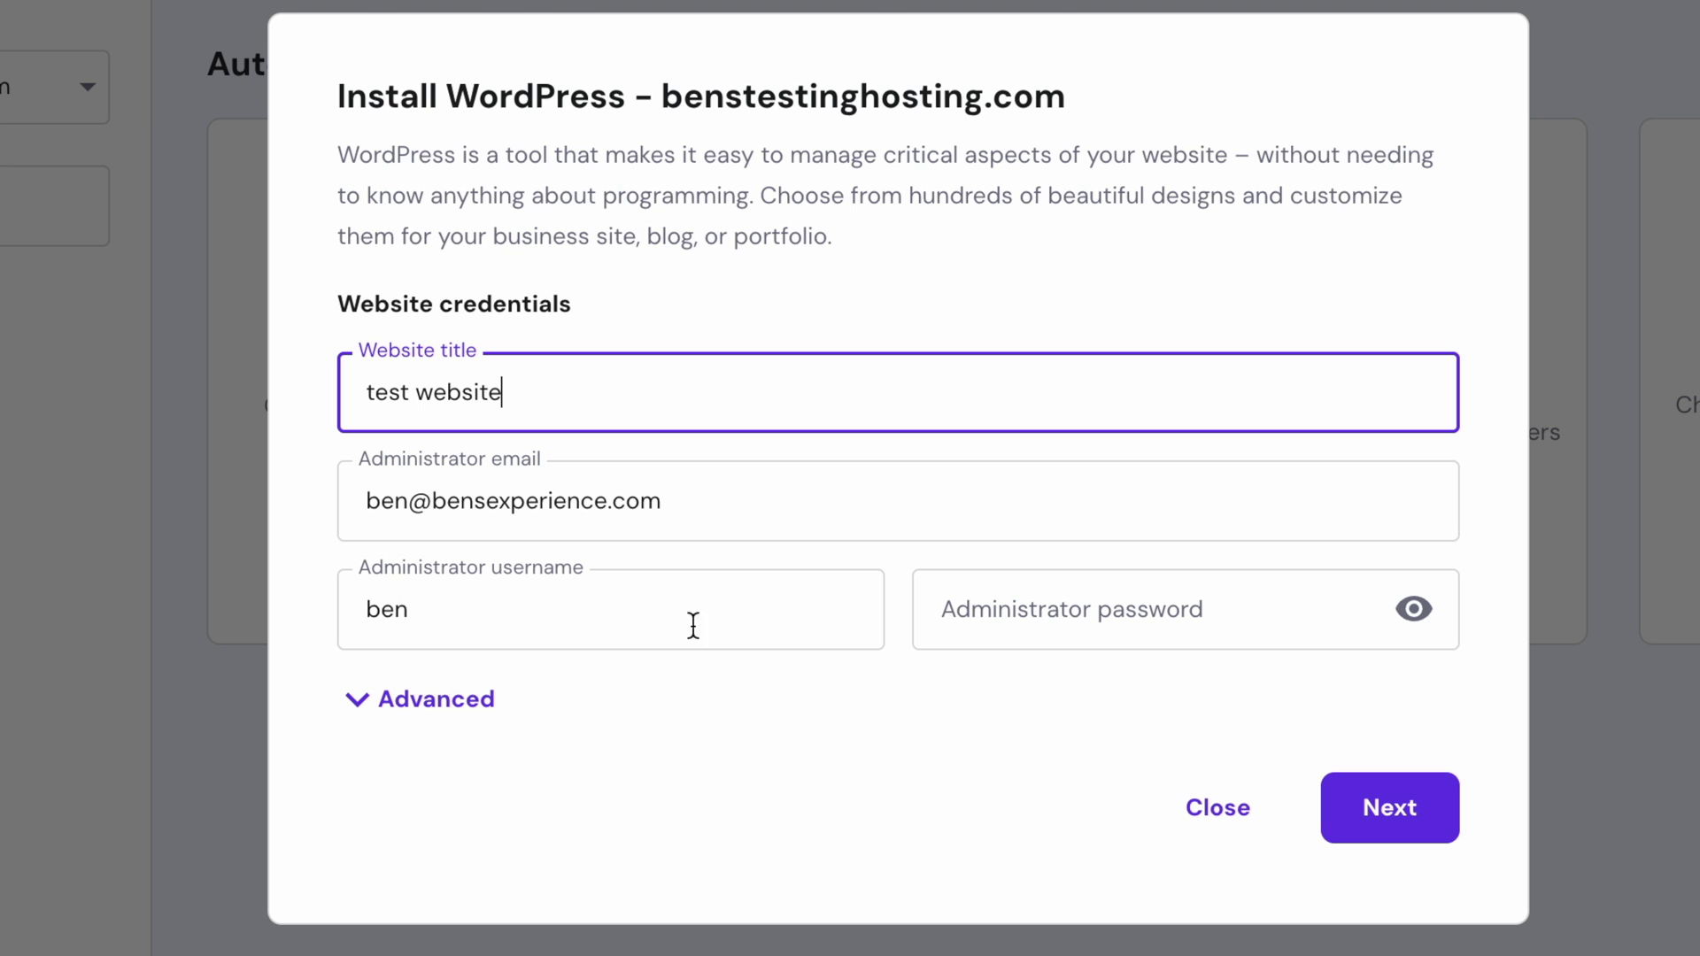
pyautogui.click(1150, 619)
pyautogui.hotkey('ctrl', 'v')
pyautogui.press('Return')
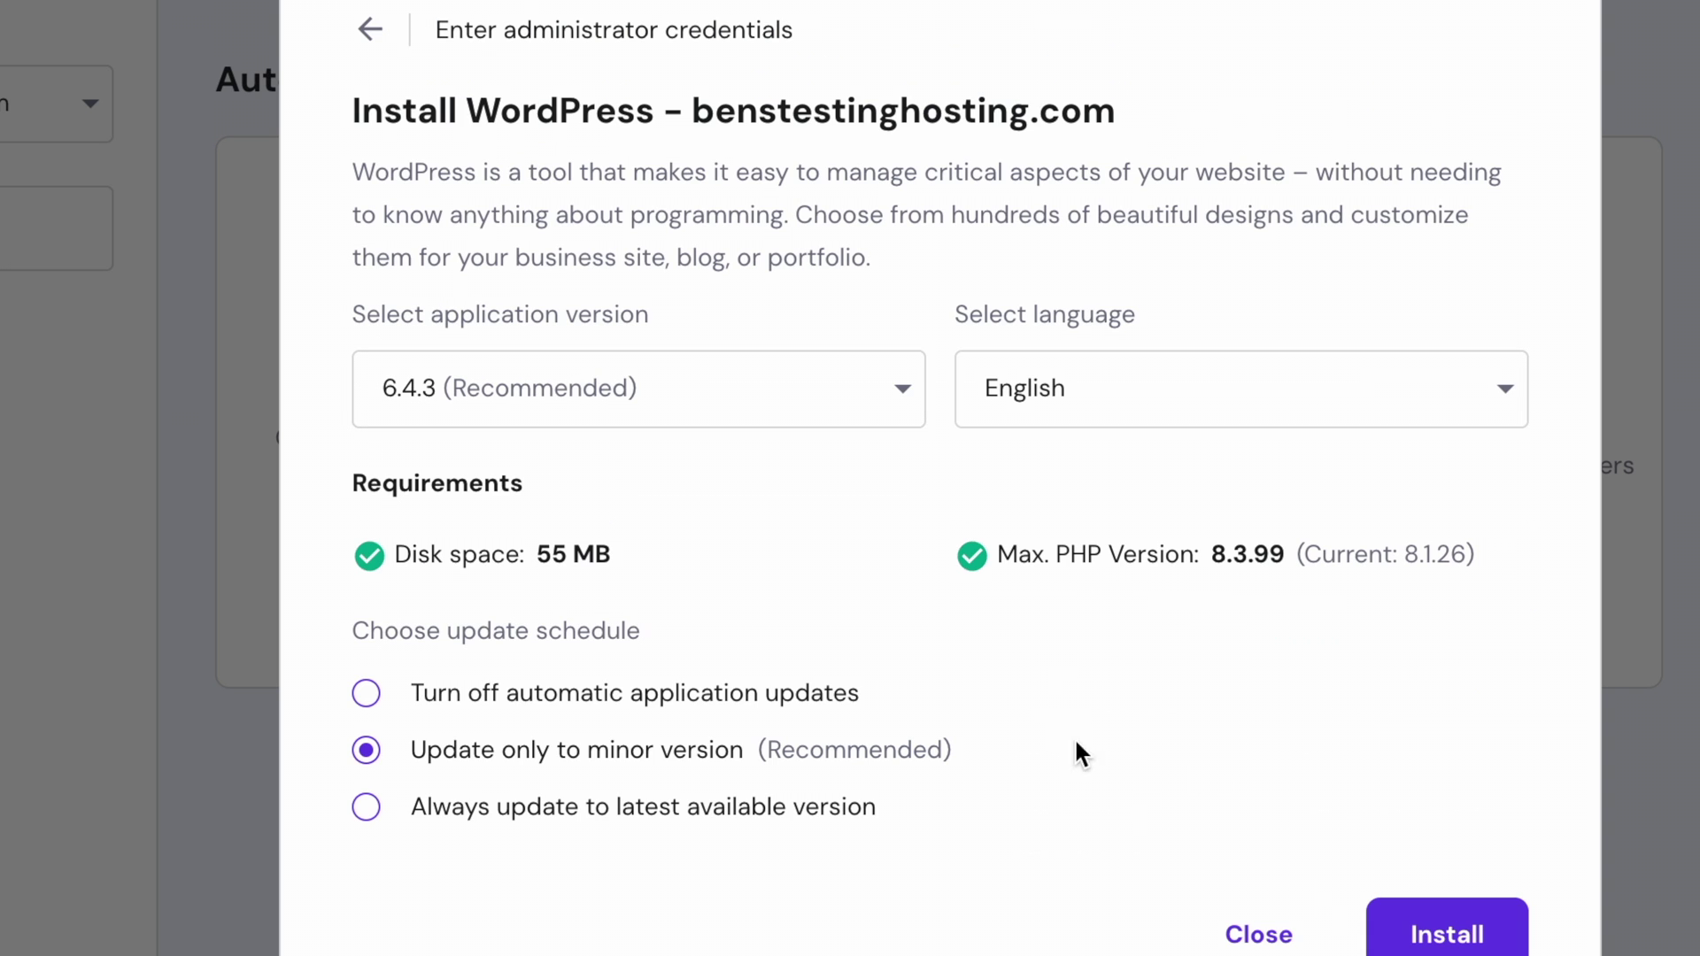
pyautogui.click(1430, 931)
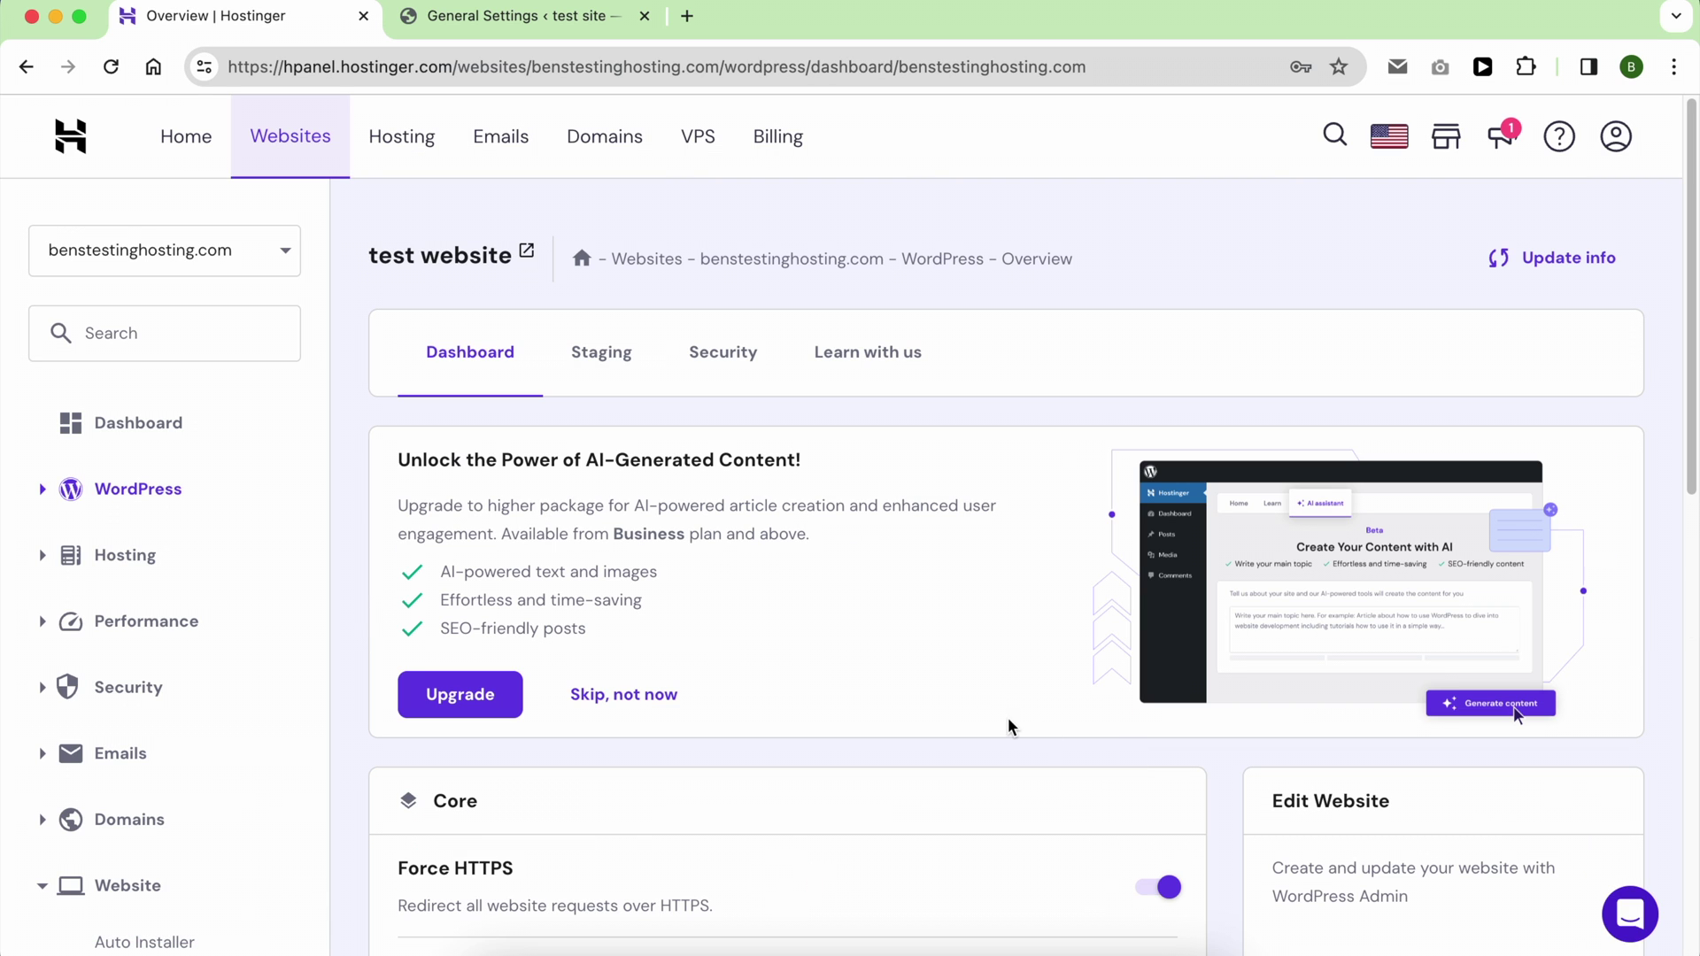
# Step: Open the new test website in a tab and go to the Files > Backups page
pyautogui.click(527, 253)
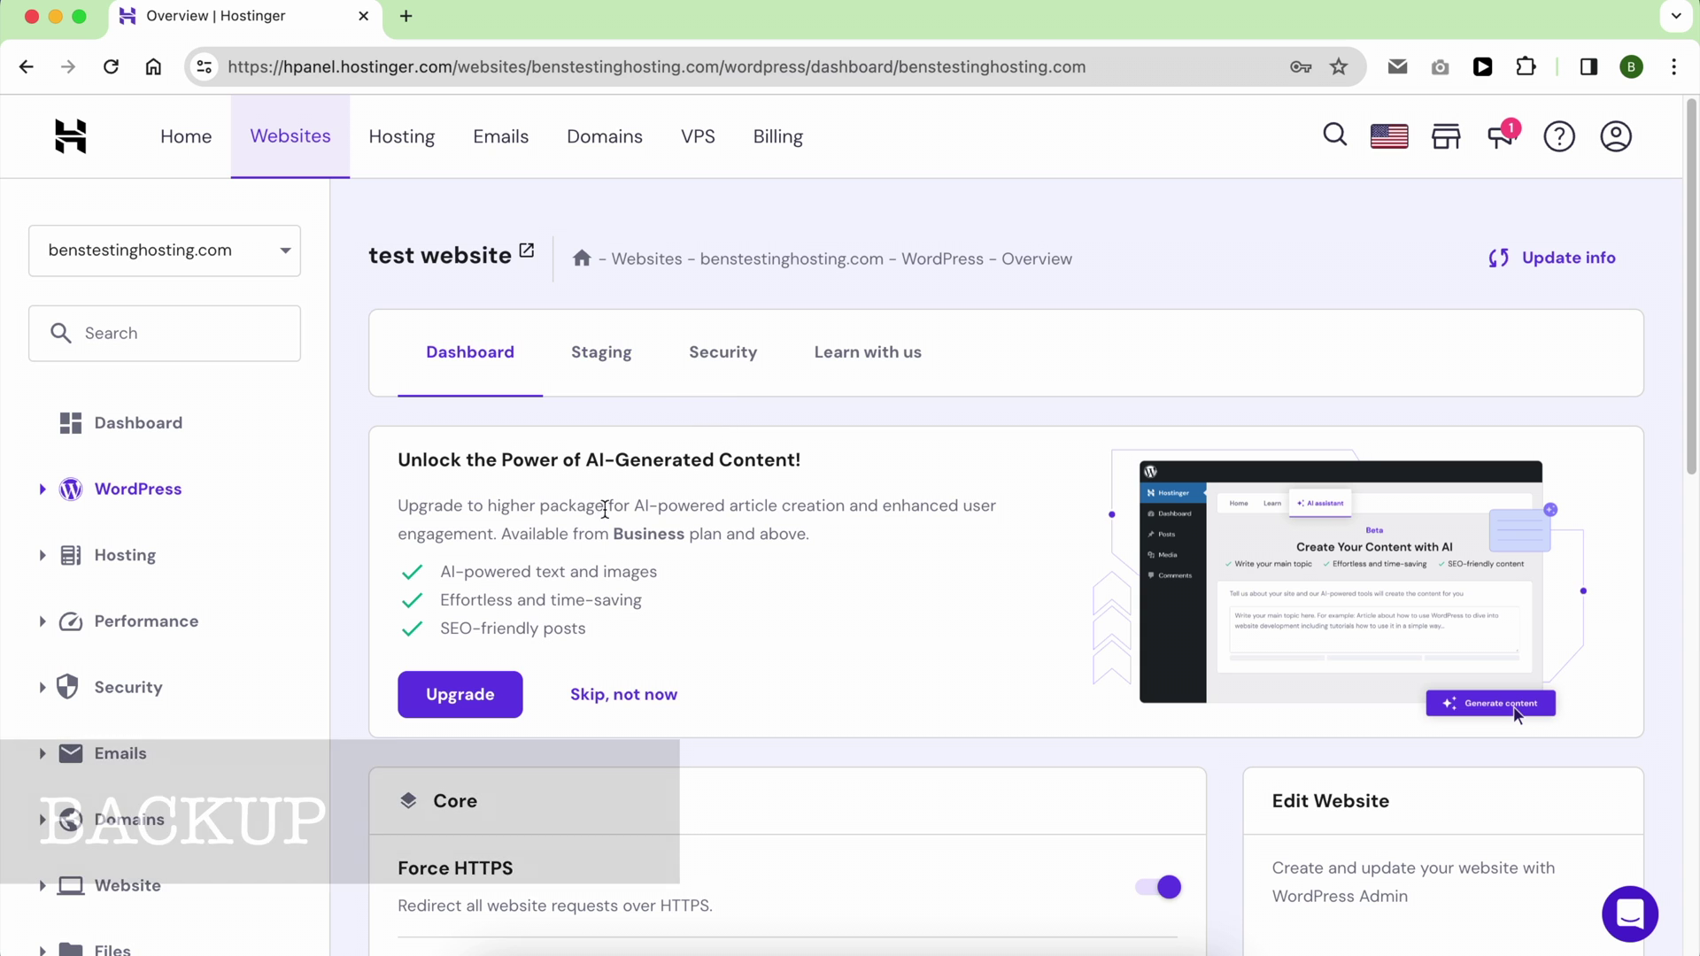
pyautogui.scroll(-3, 202, 896)
pyautogui.scroll(-3, 202, 896)
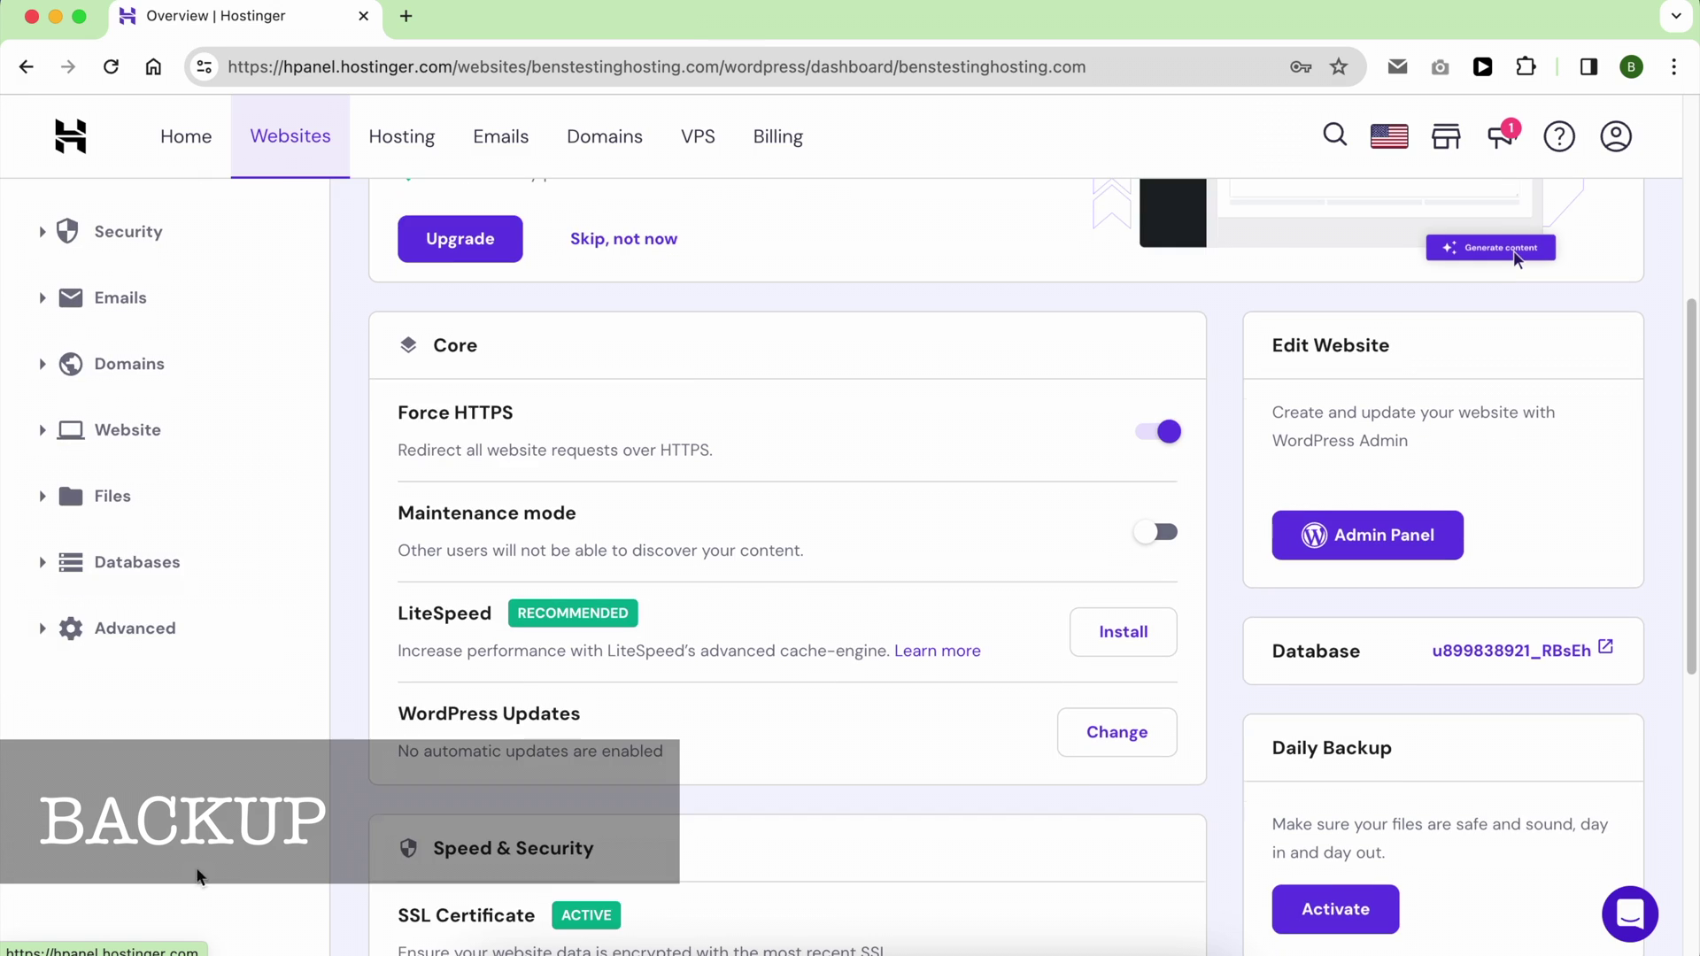
pyautogui.click(205, 484)
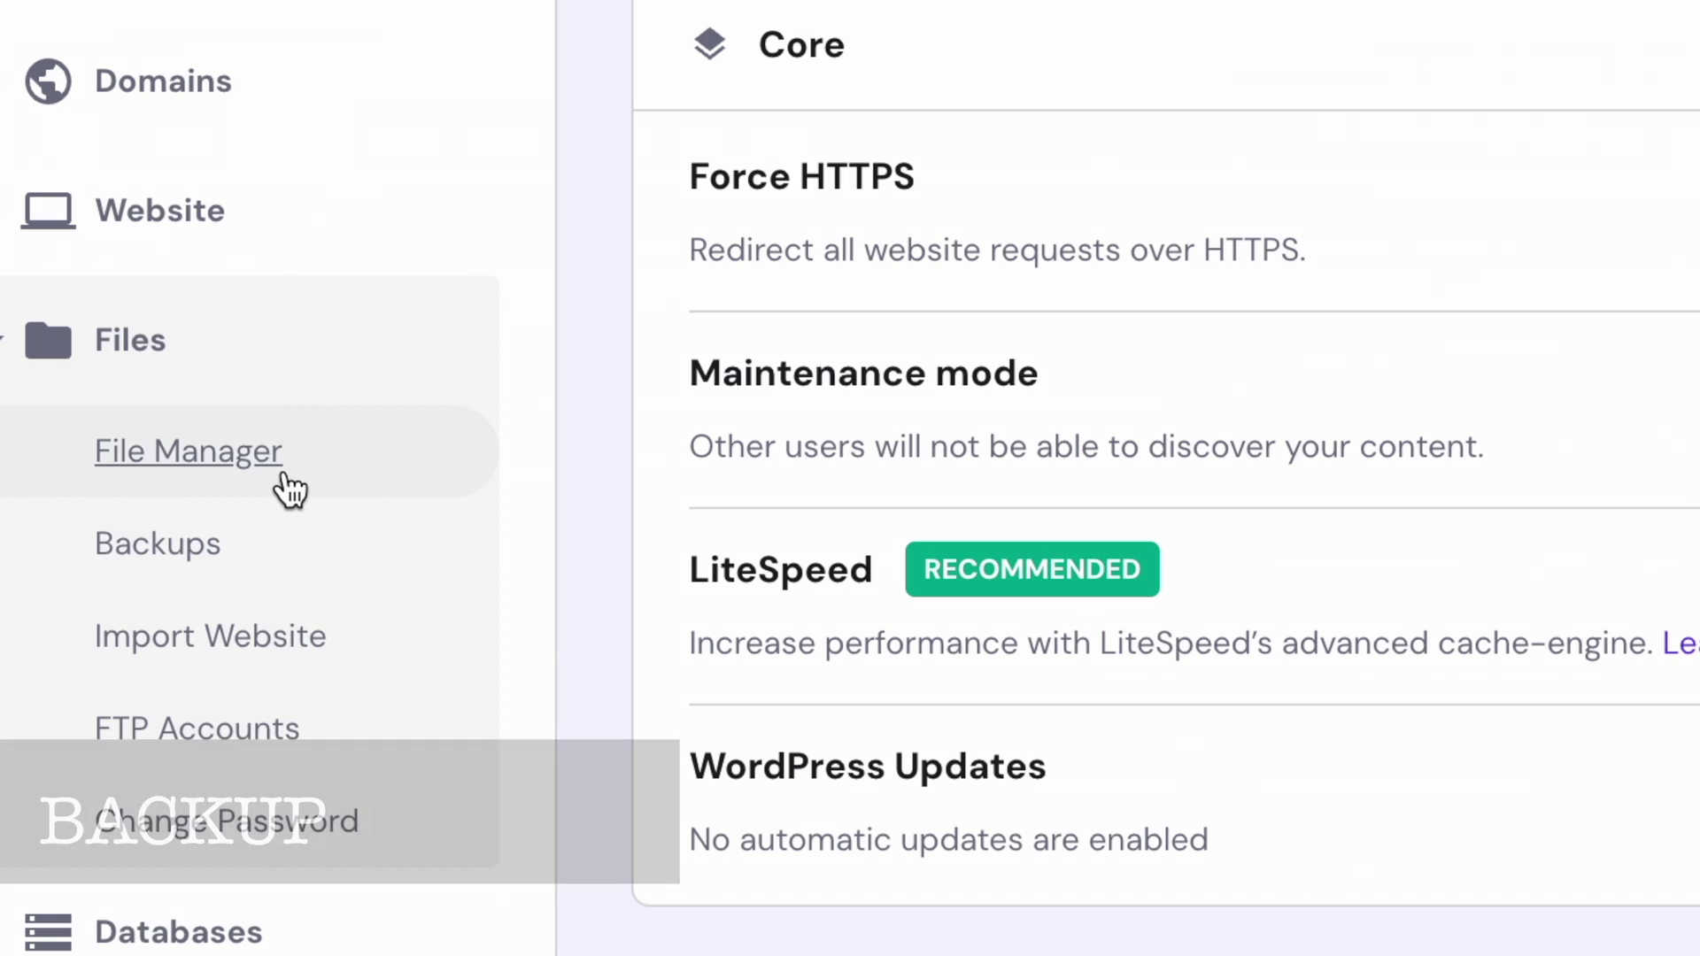
pyautogui.click(273, 548)
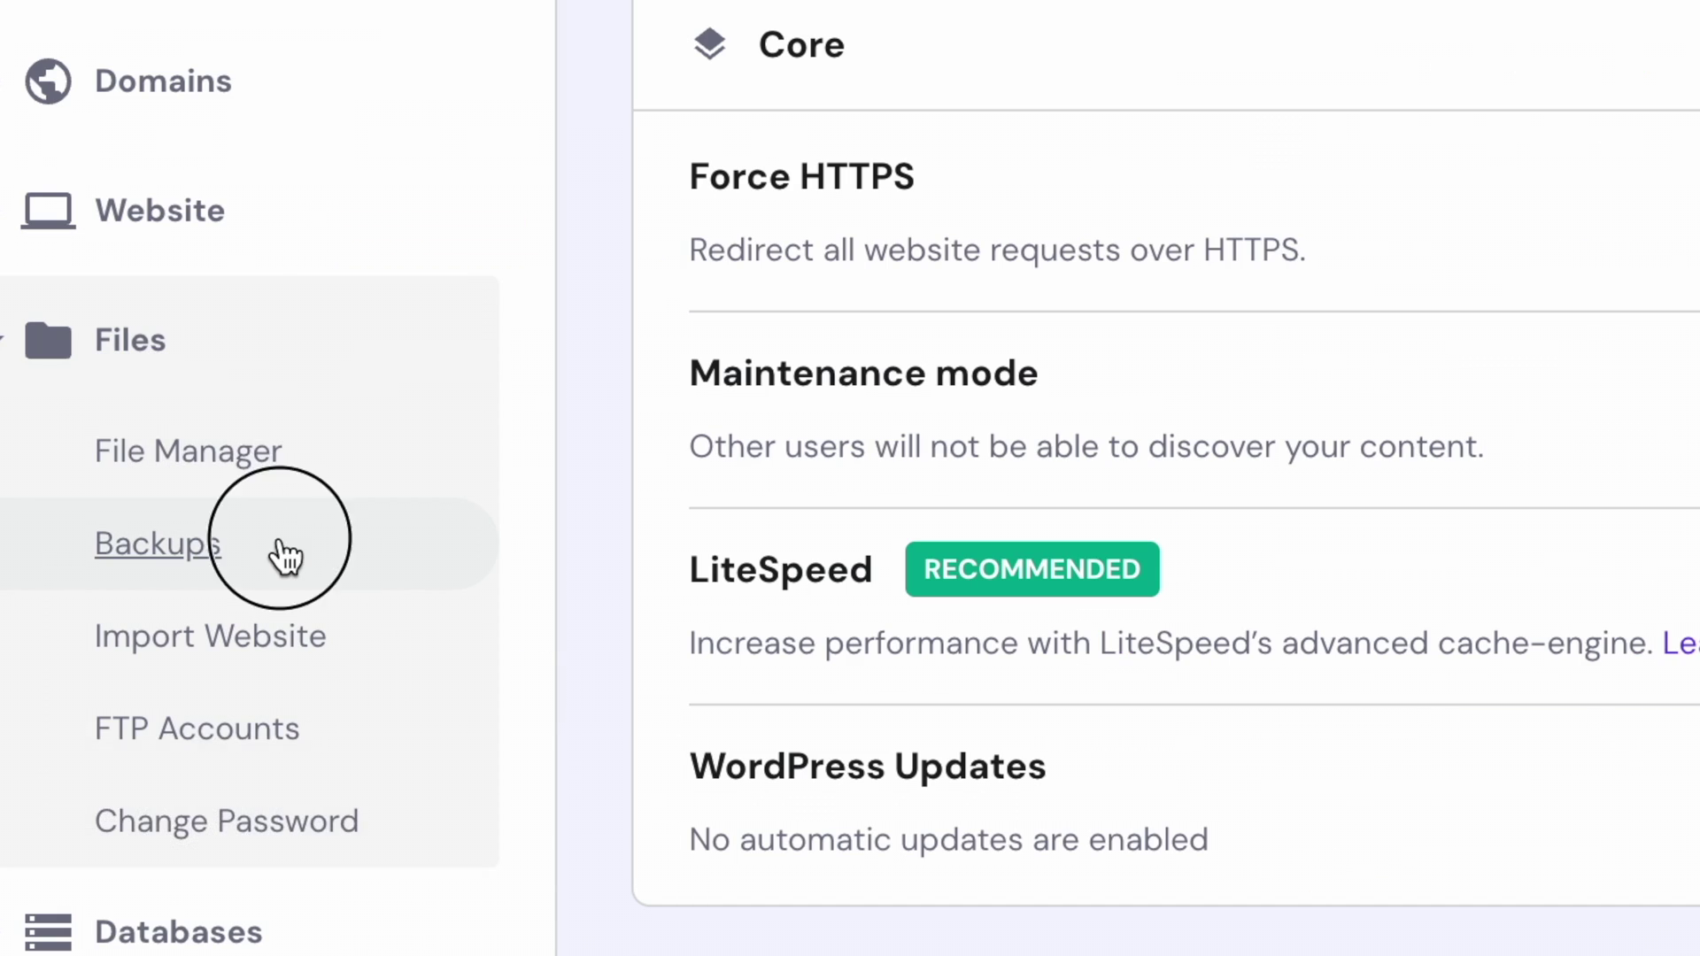
pyautogui.scroll(-3, 382, 607)
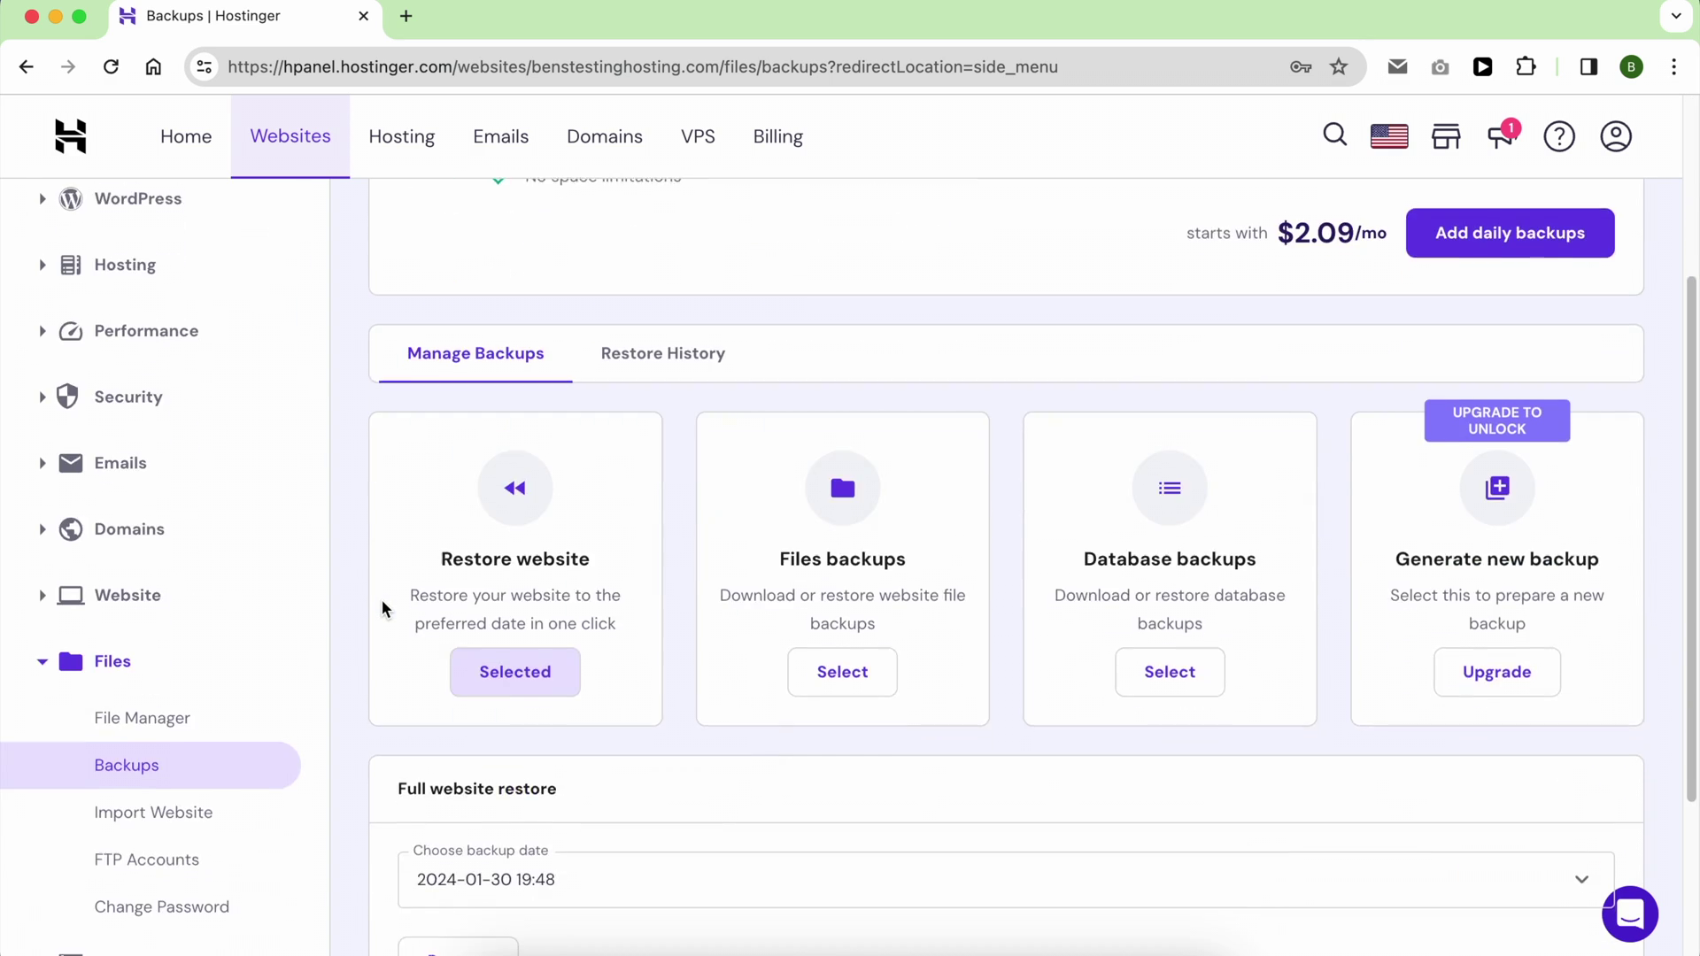
pyautogui.scroll(-3, 383, 608)
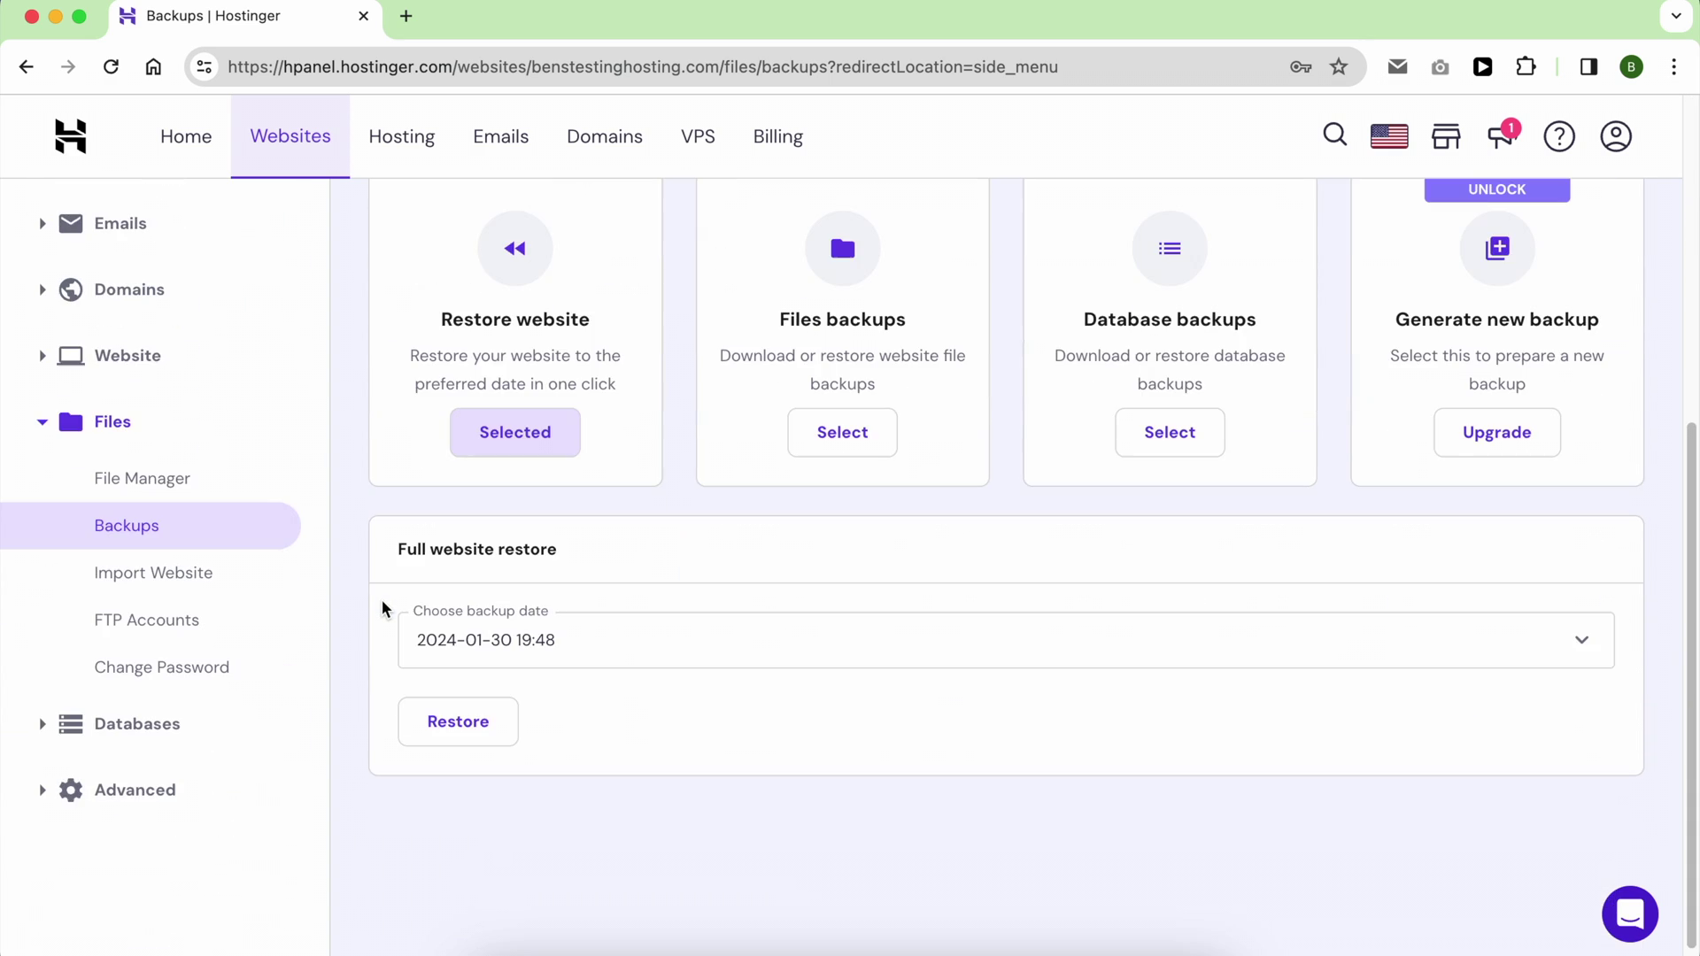
pyautogui.scroll(-1, 589, 639)
pyautogui.click(594, 635)
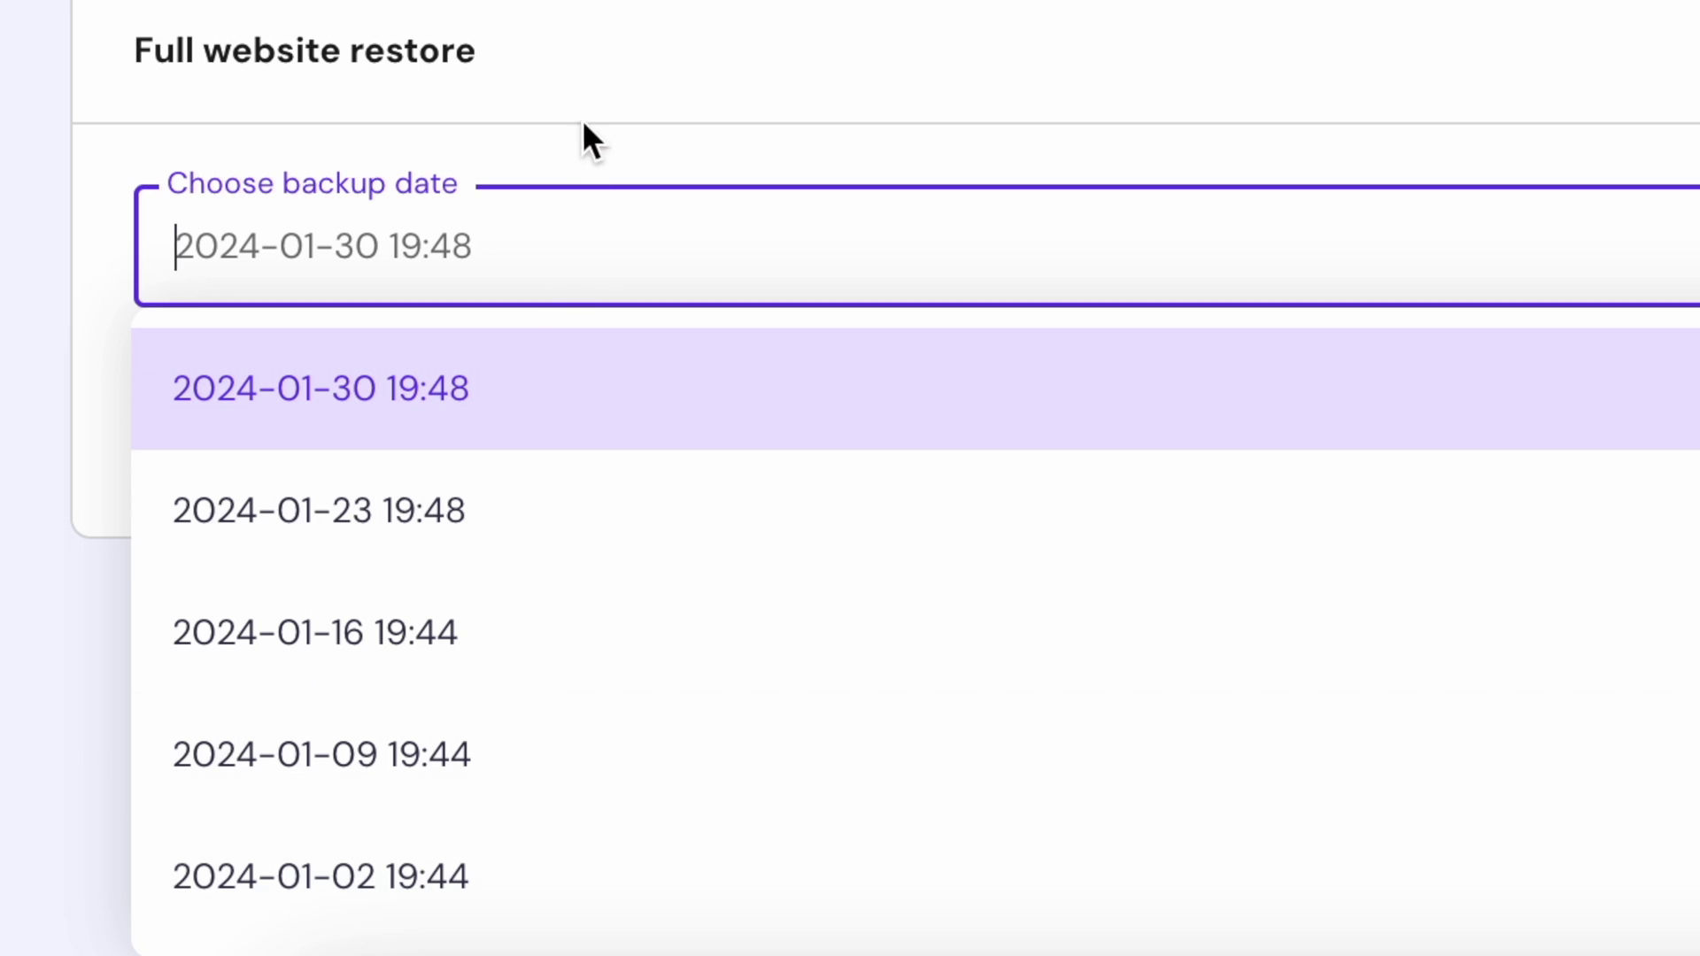
pyautogui.click(491, 394)
pyautogui.click(333, 425)
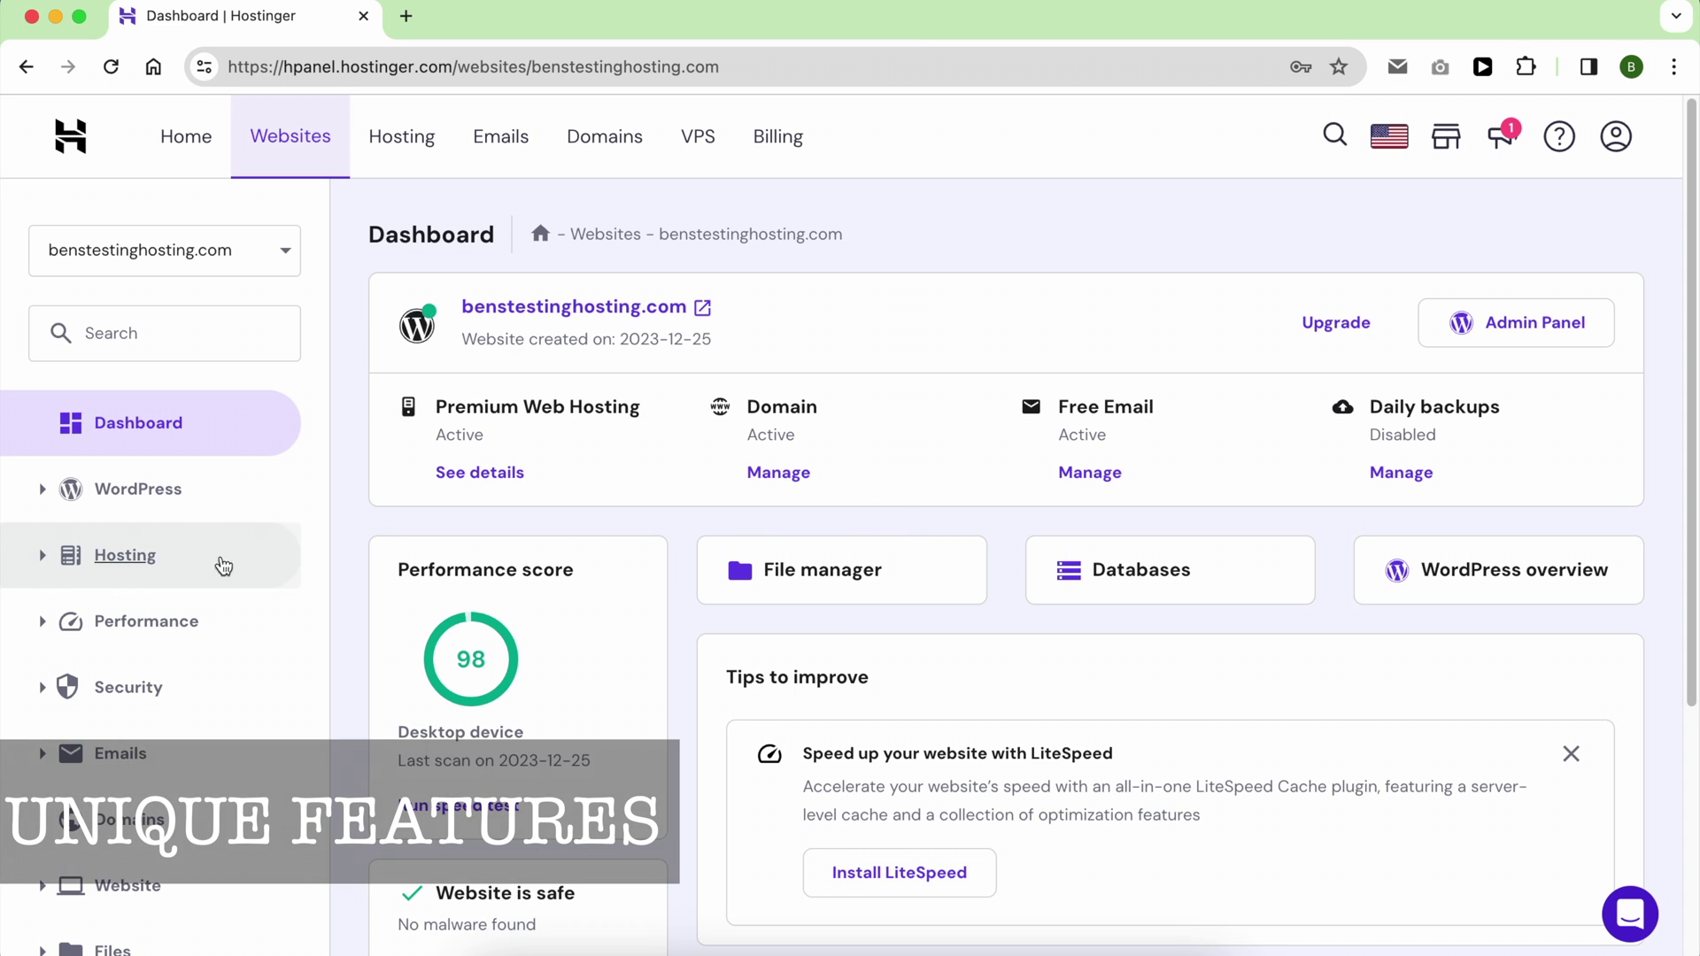
# Step: From Hosting resource usage, activate the 24-hour boost (2X CPU cores, 1.5 GB RAM, 60 processes)
pyautogui.click(187, 560)
pyautogui.click(177, 656)
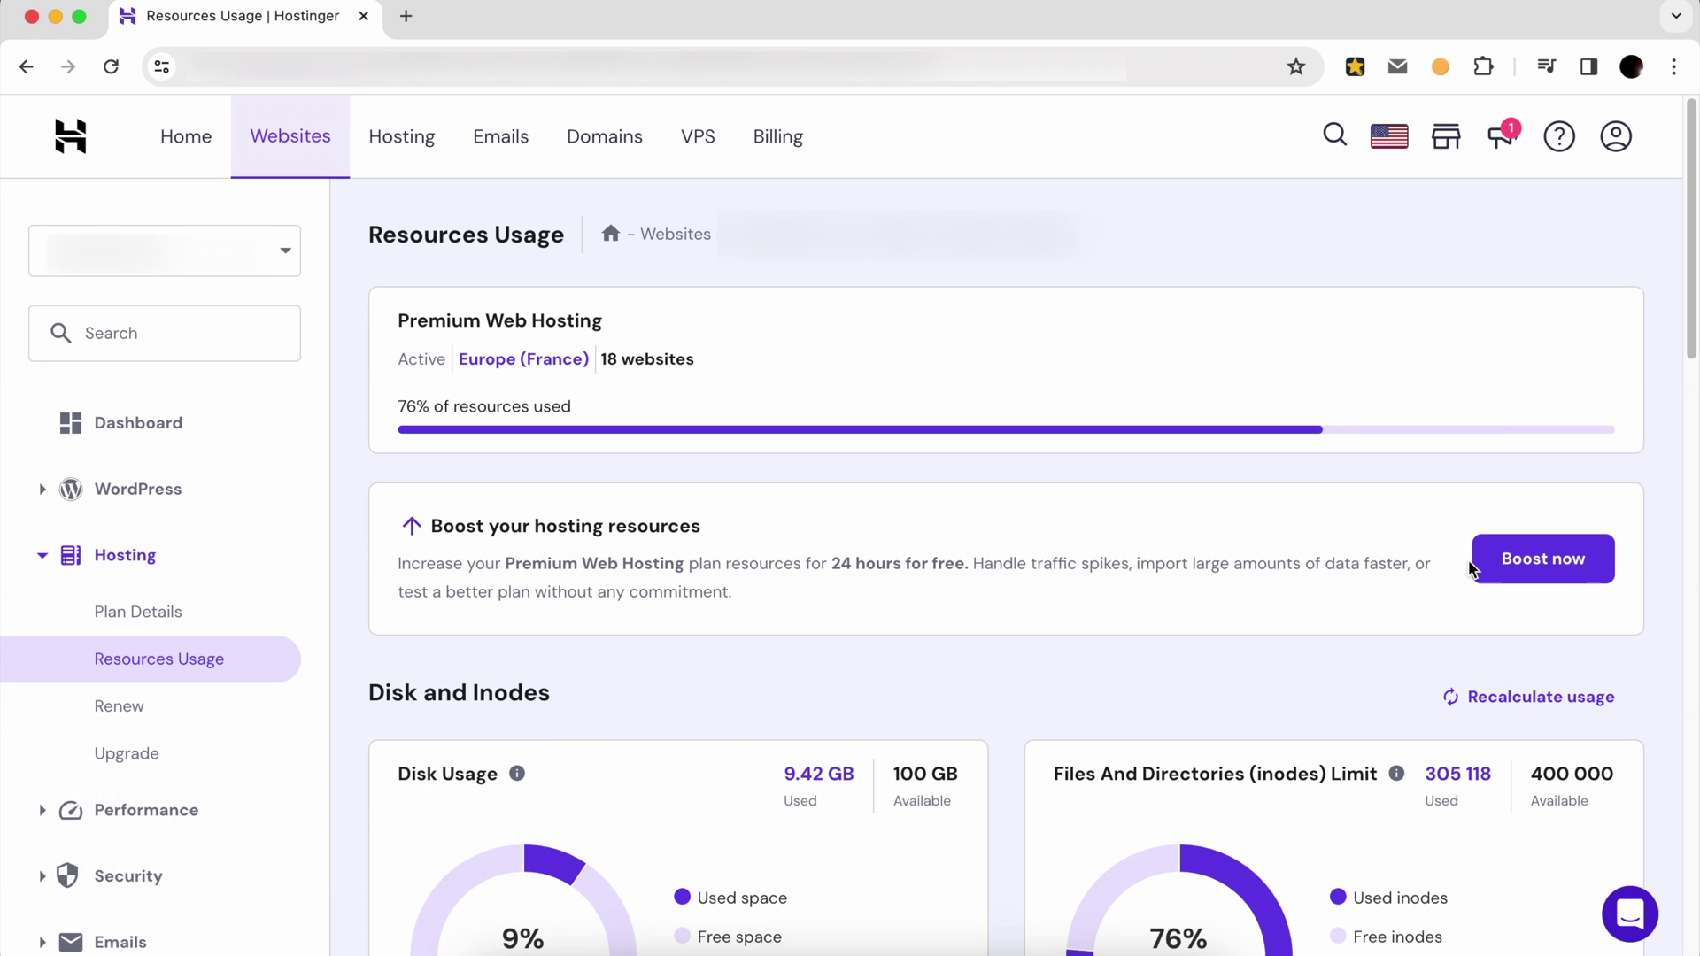
pyautogui.click(1488, 560)
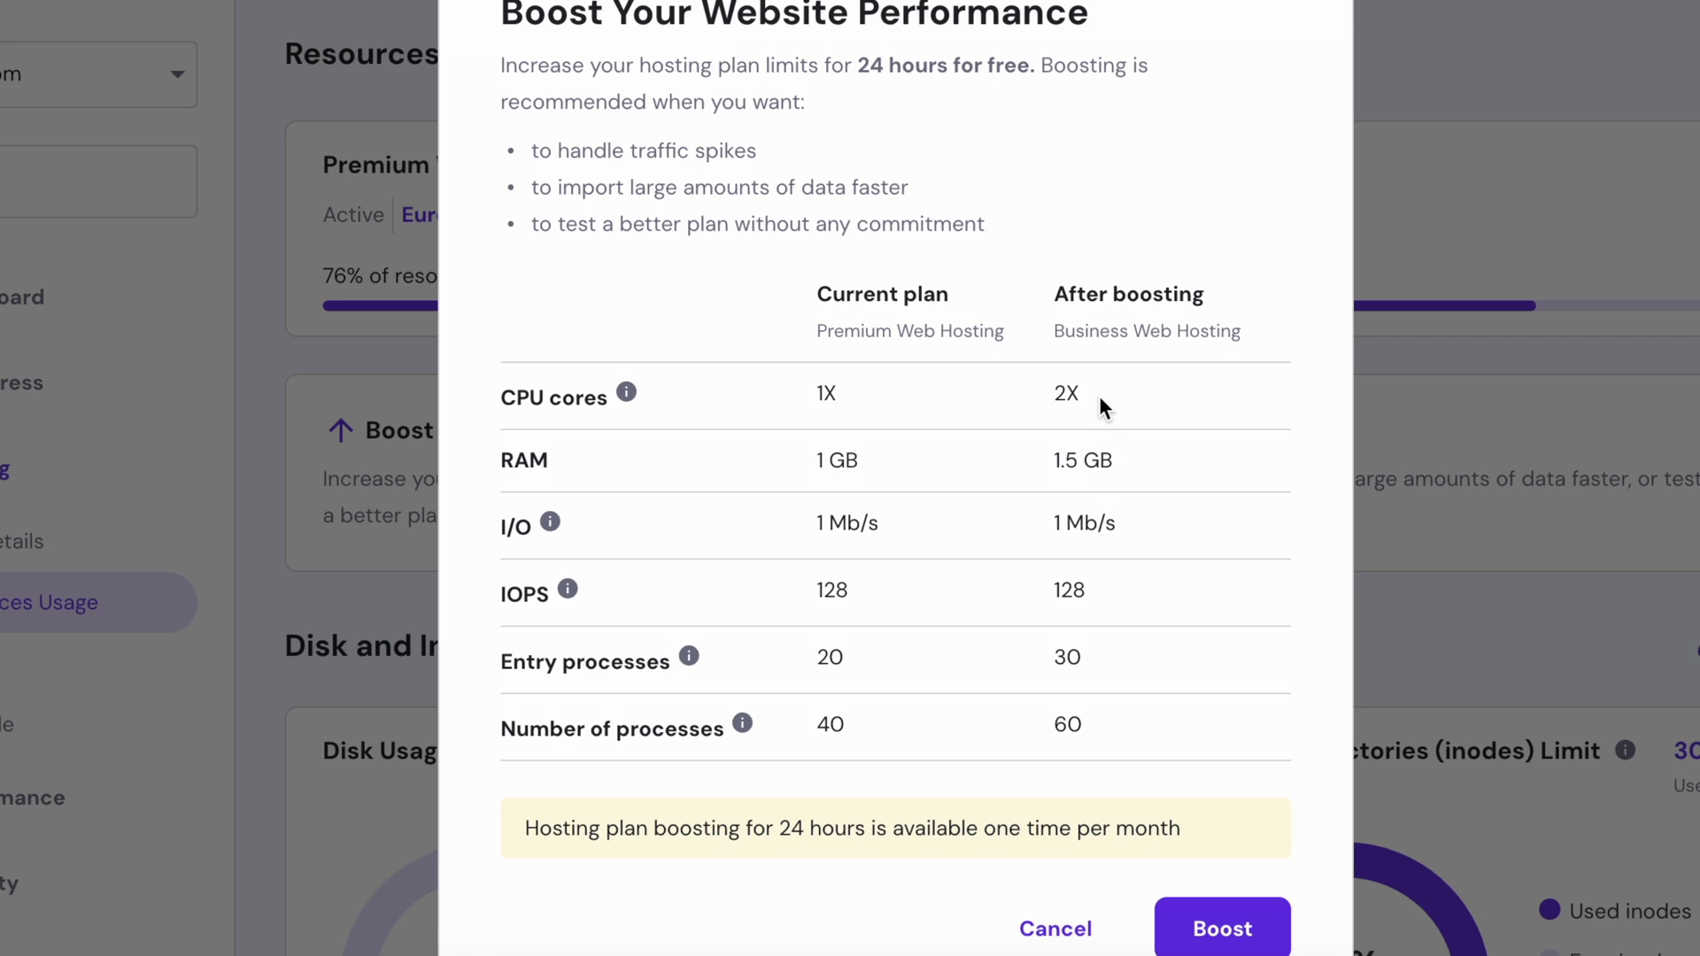
pyautogui.moveTo(1100, 397); pyautogui.dragTo(1049, 400)
pyautogui.moveTo(1121, 448); pyautogui.dragTo(1060, 457)
pyautogui.moveTo(1087, 715); pyautogui.dragTo(1051, 721)
pyautogui.moveTo(746, 828); pyautogui.dragTo(1188, 832)
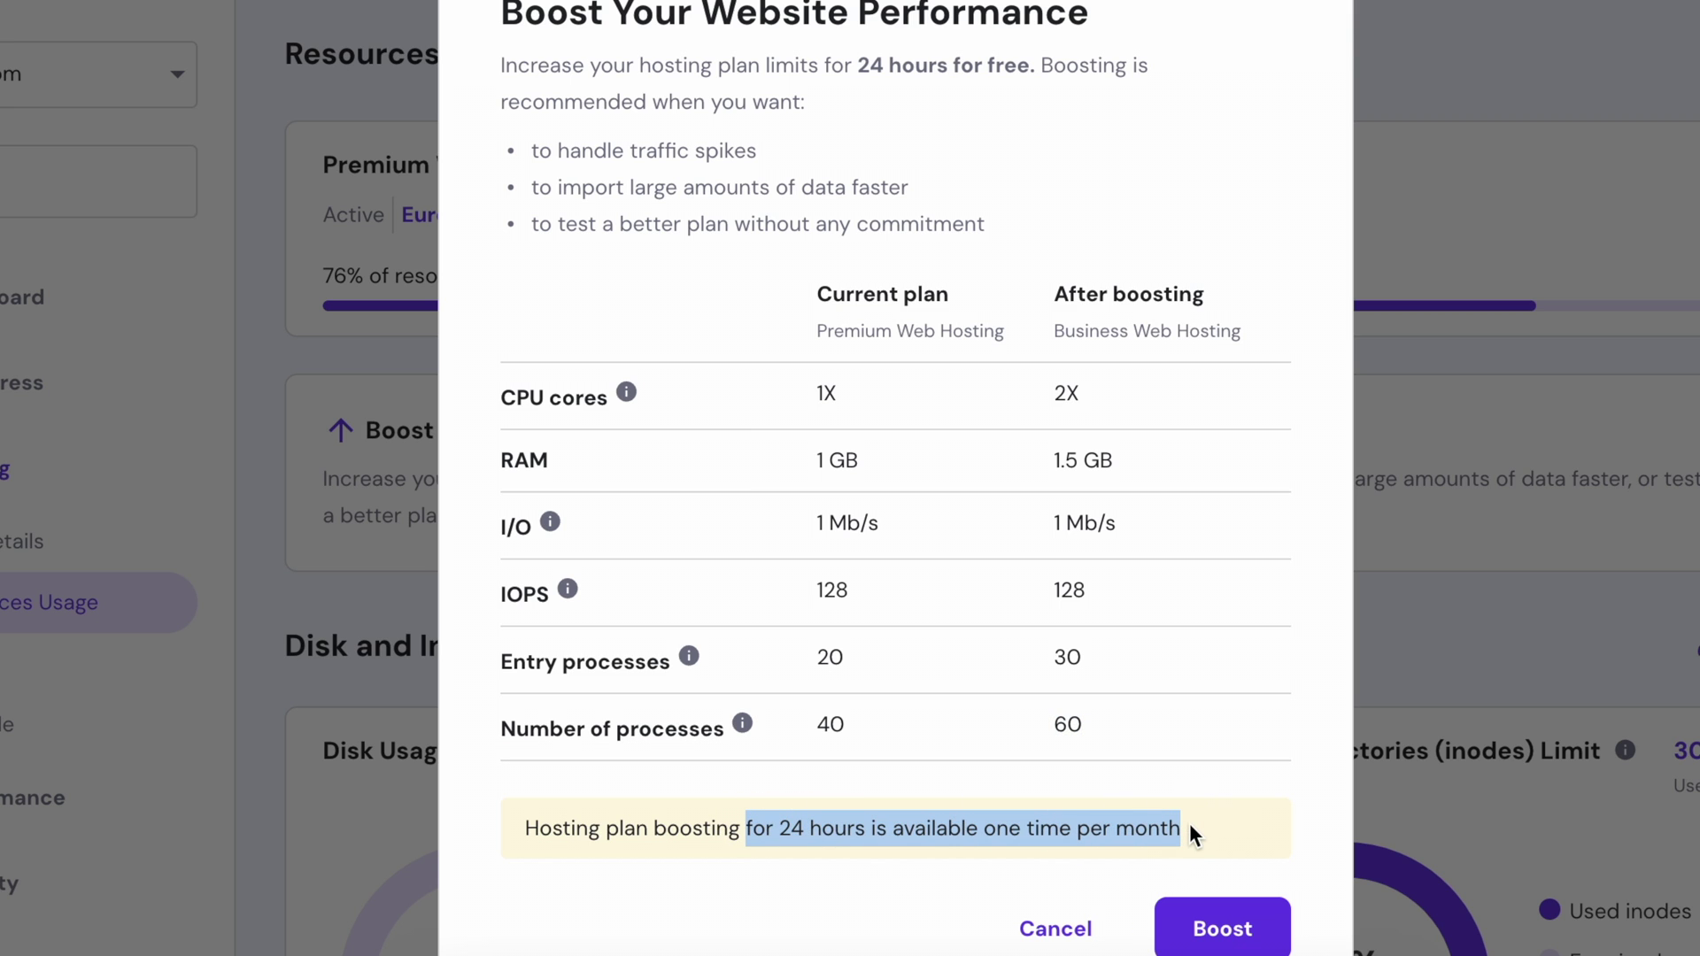
pyautogui.click(1201, 928)
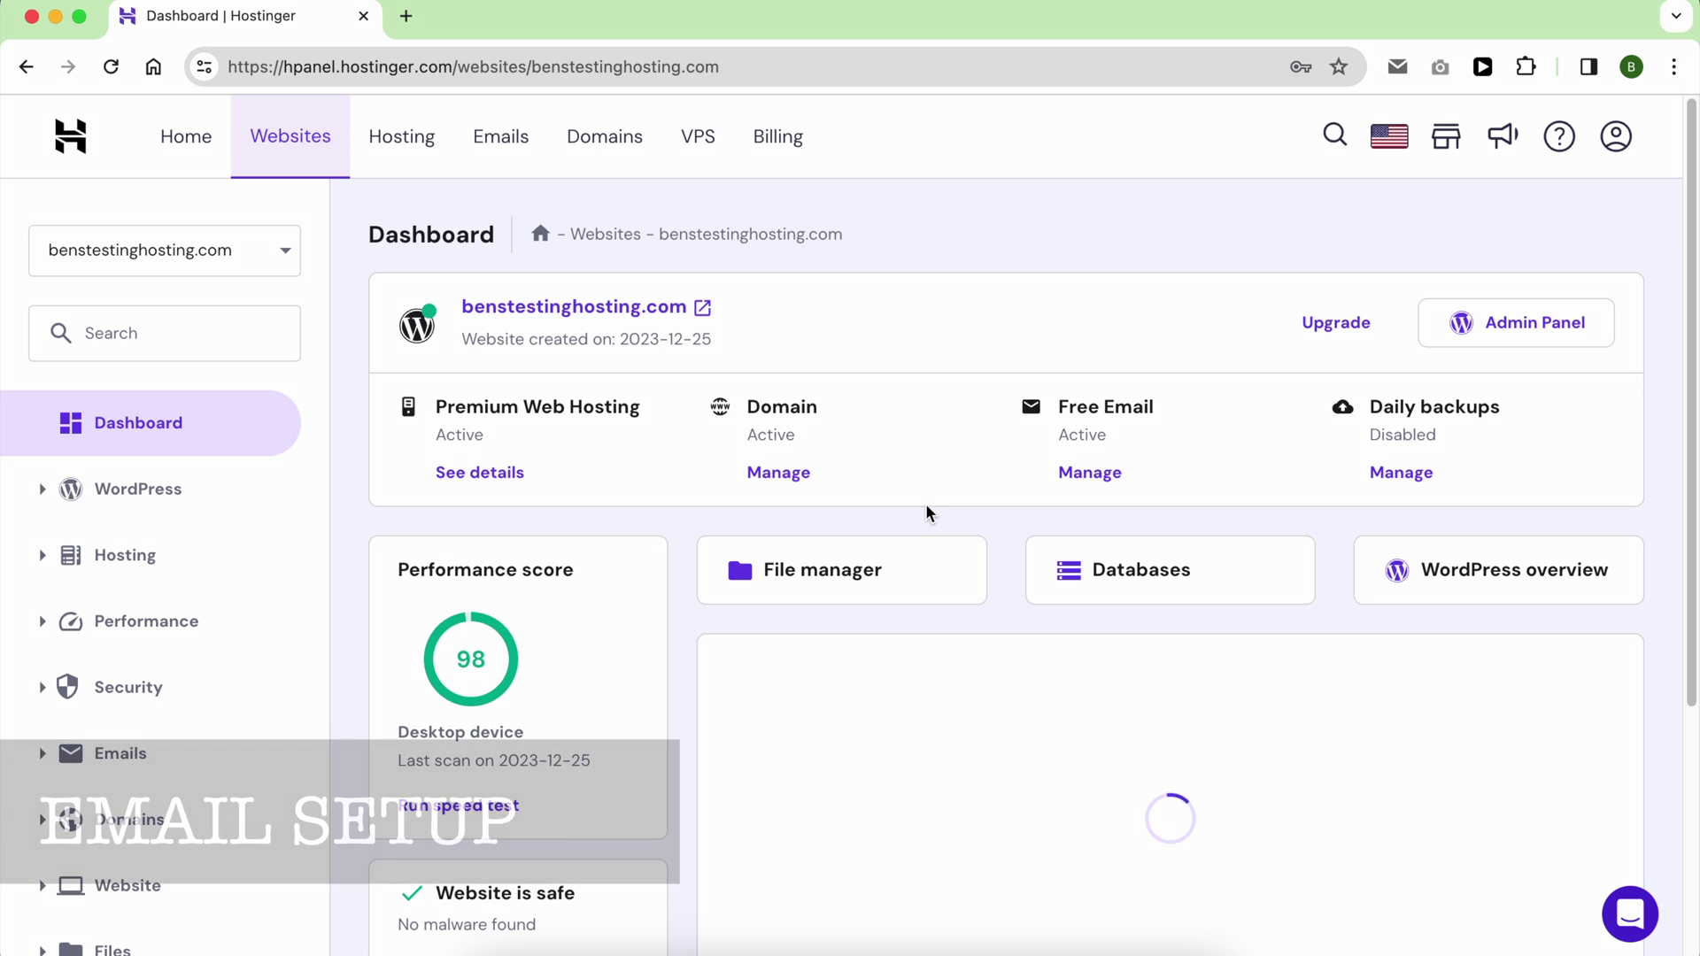
# Step: Create a new email account on benstesting.com using the free Titan plan
pyautogui.click(209, 752)
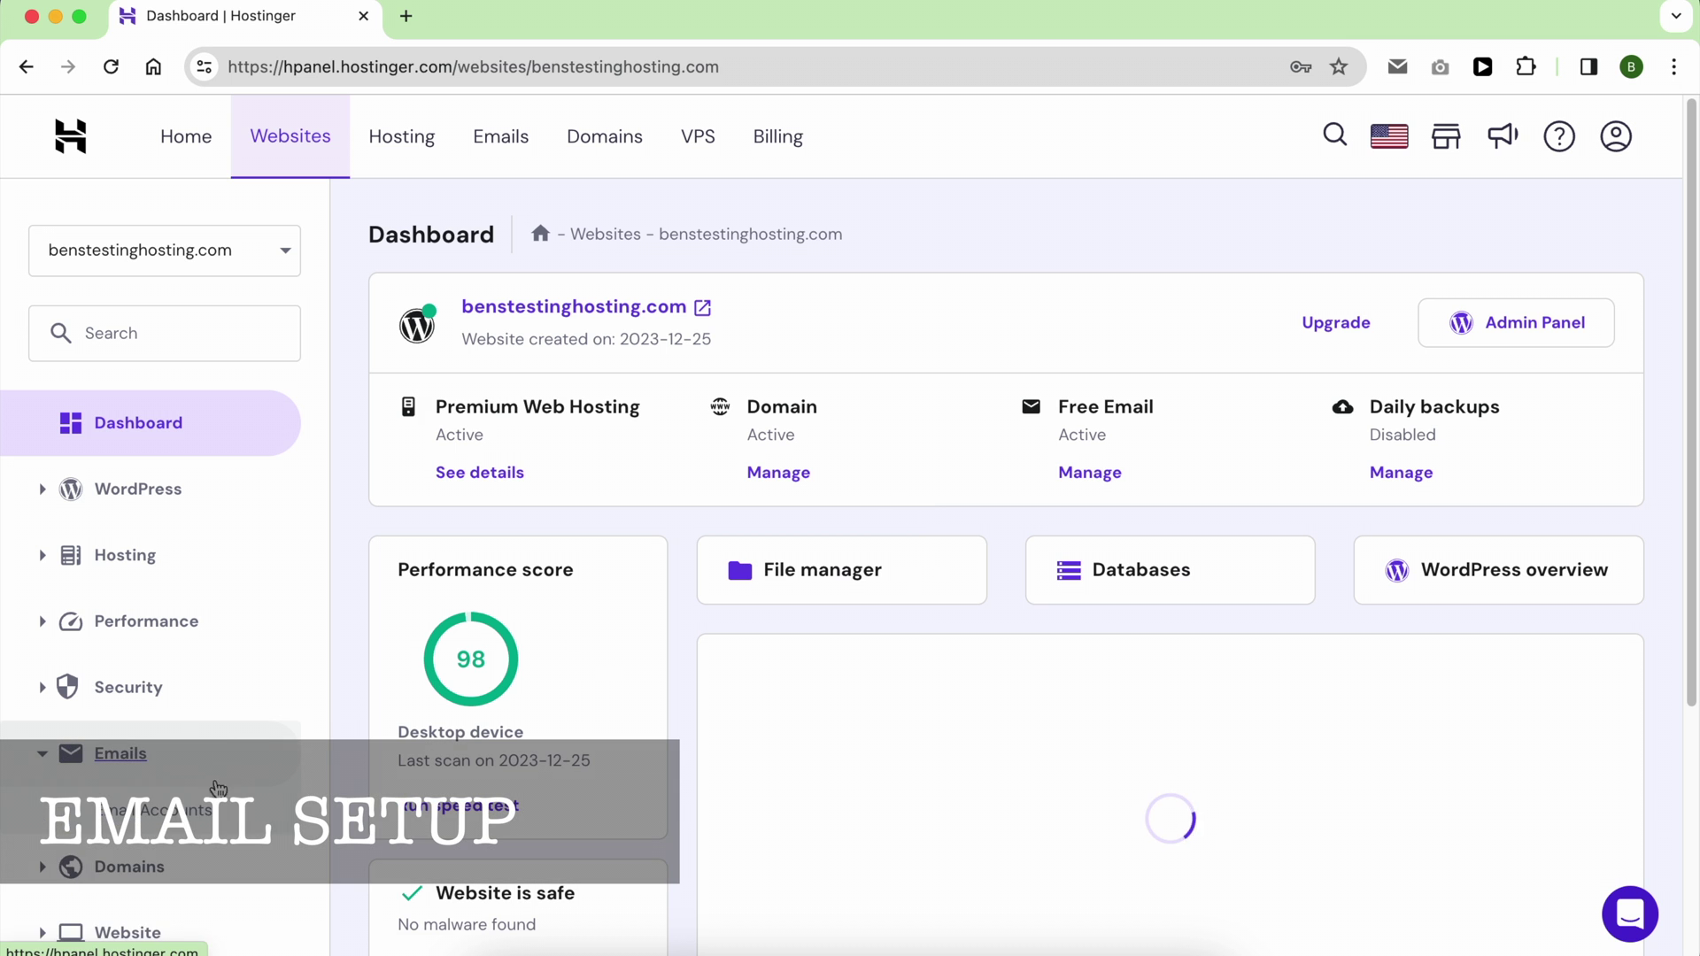
pyautogui.click(177, 792)
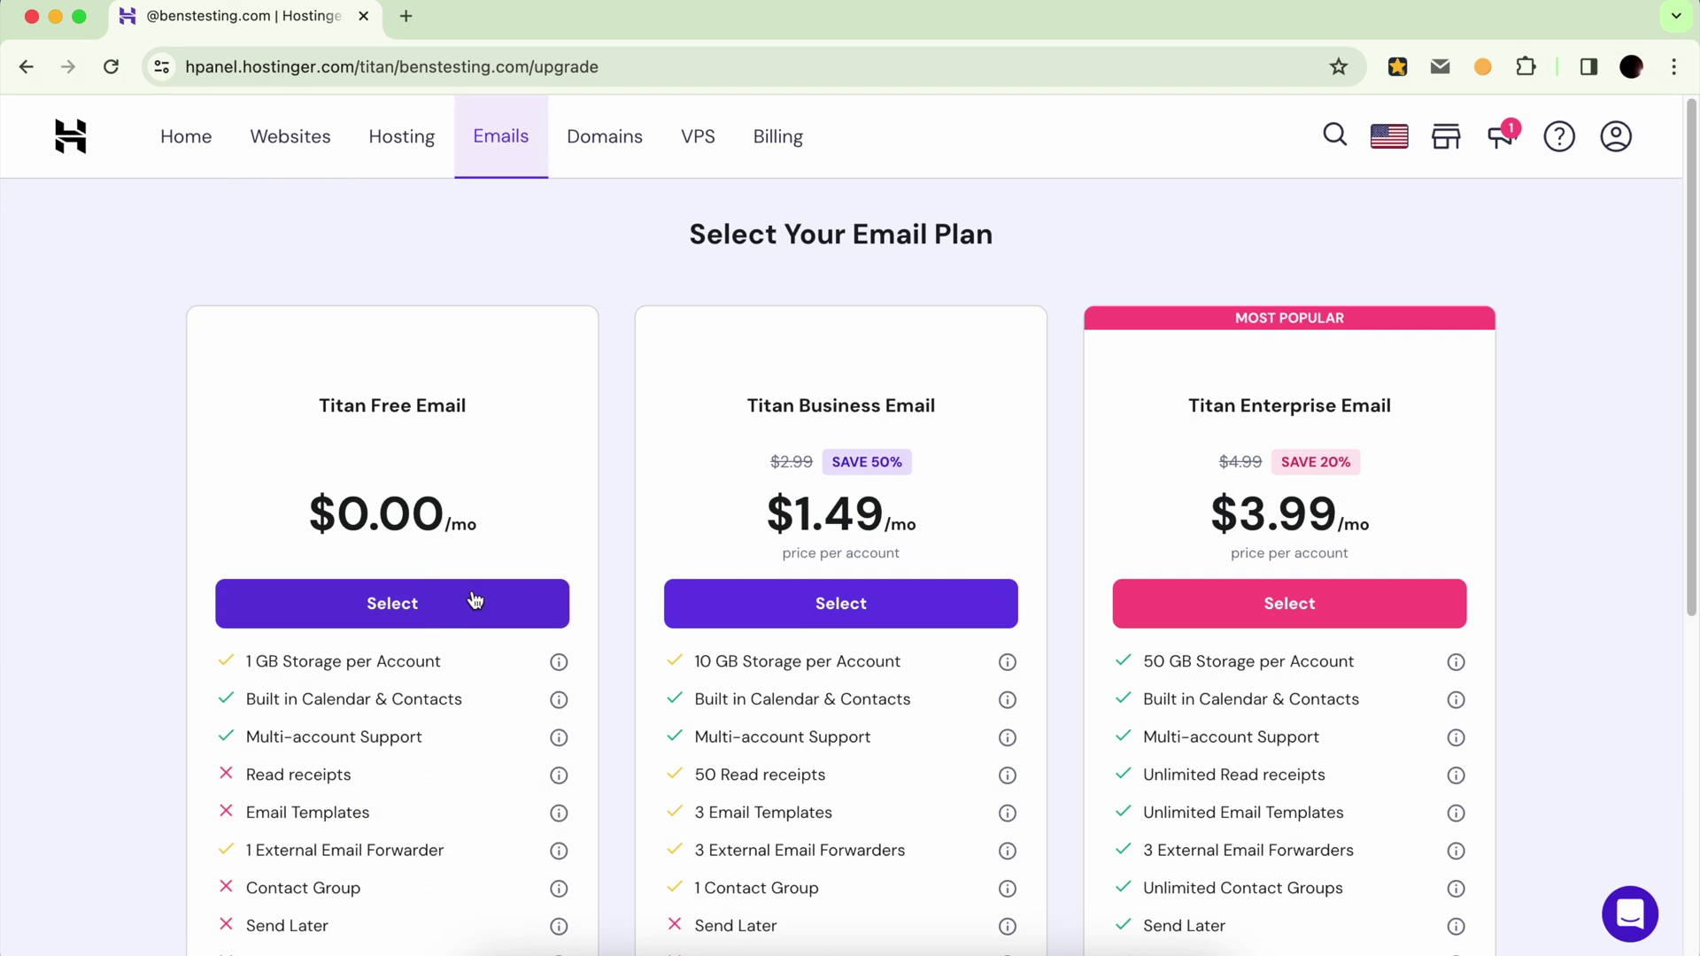
pyautogui.click(458, 609)
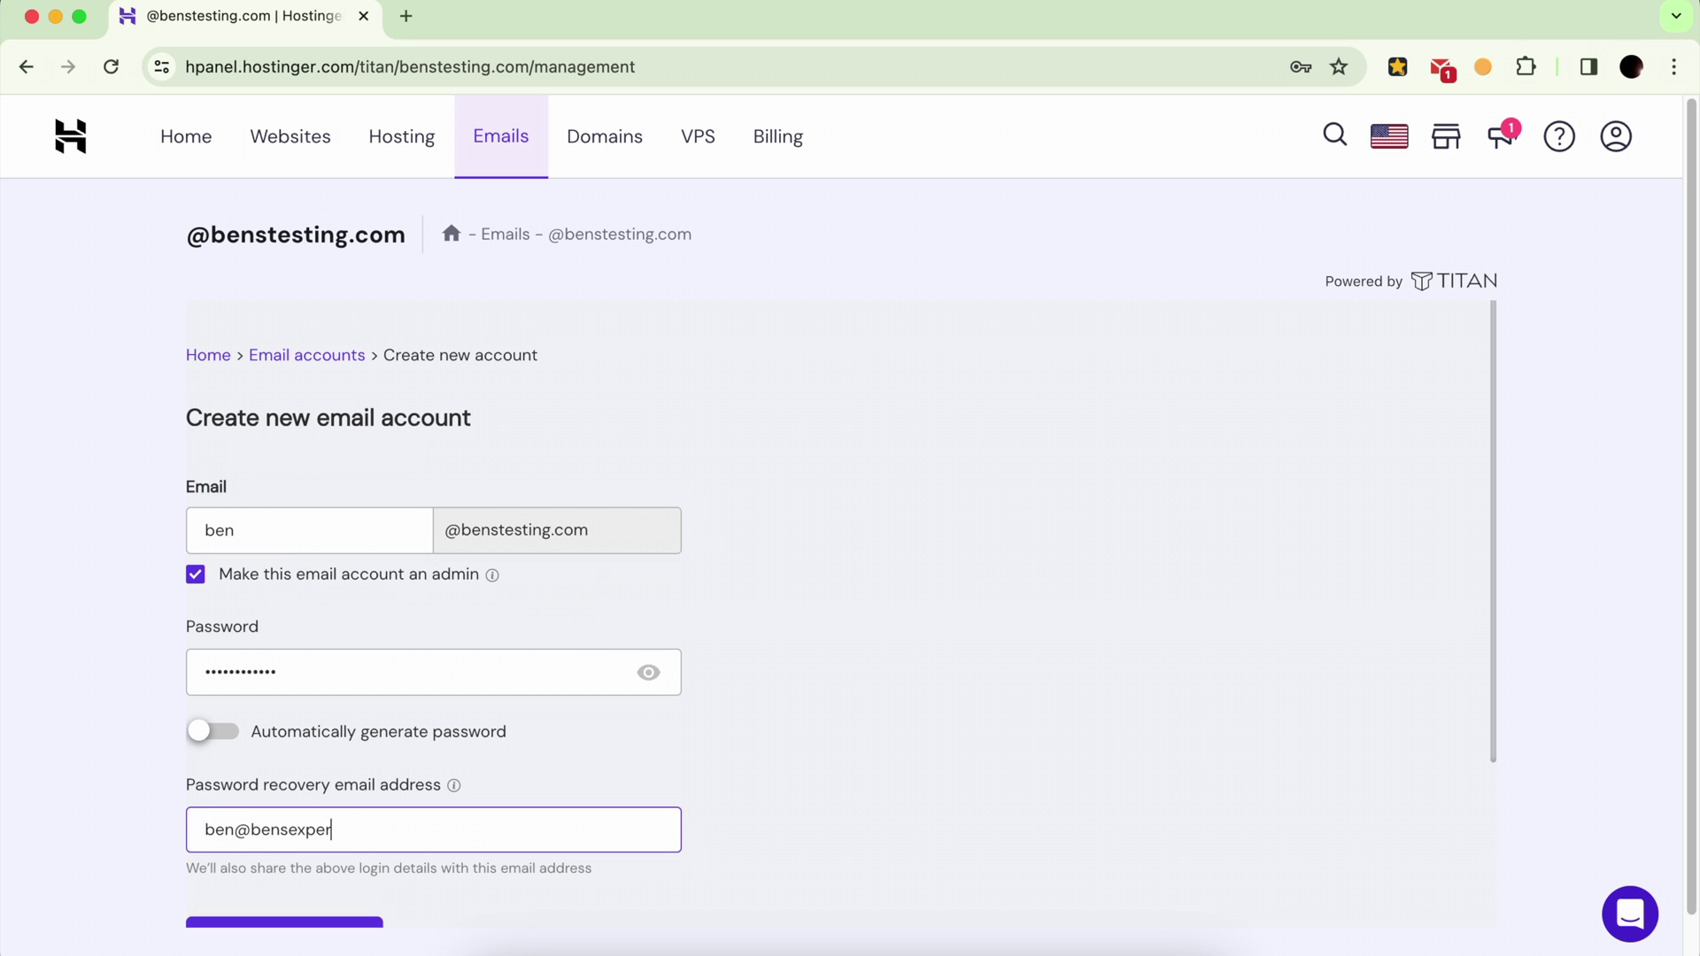
pyautogui.scroll(-3, 354, 779)
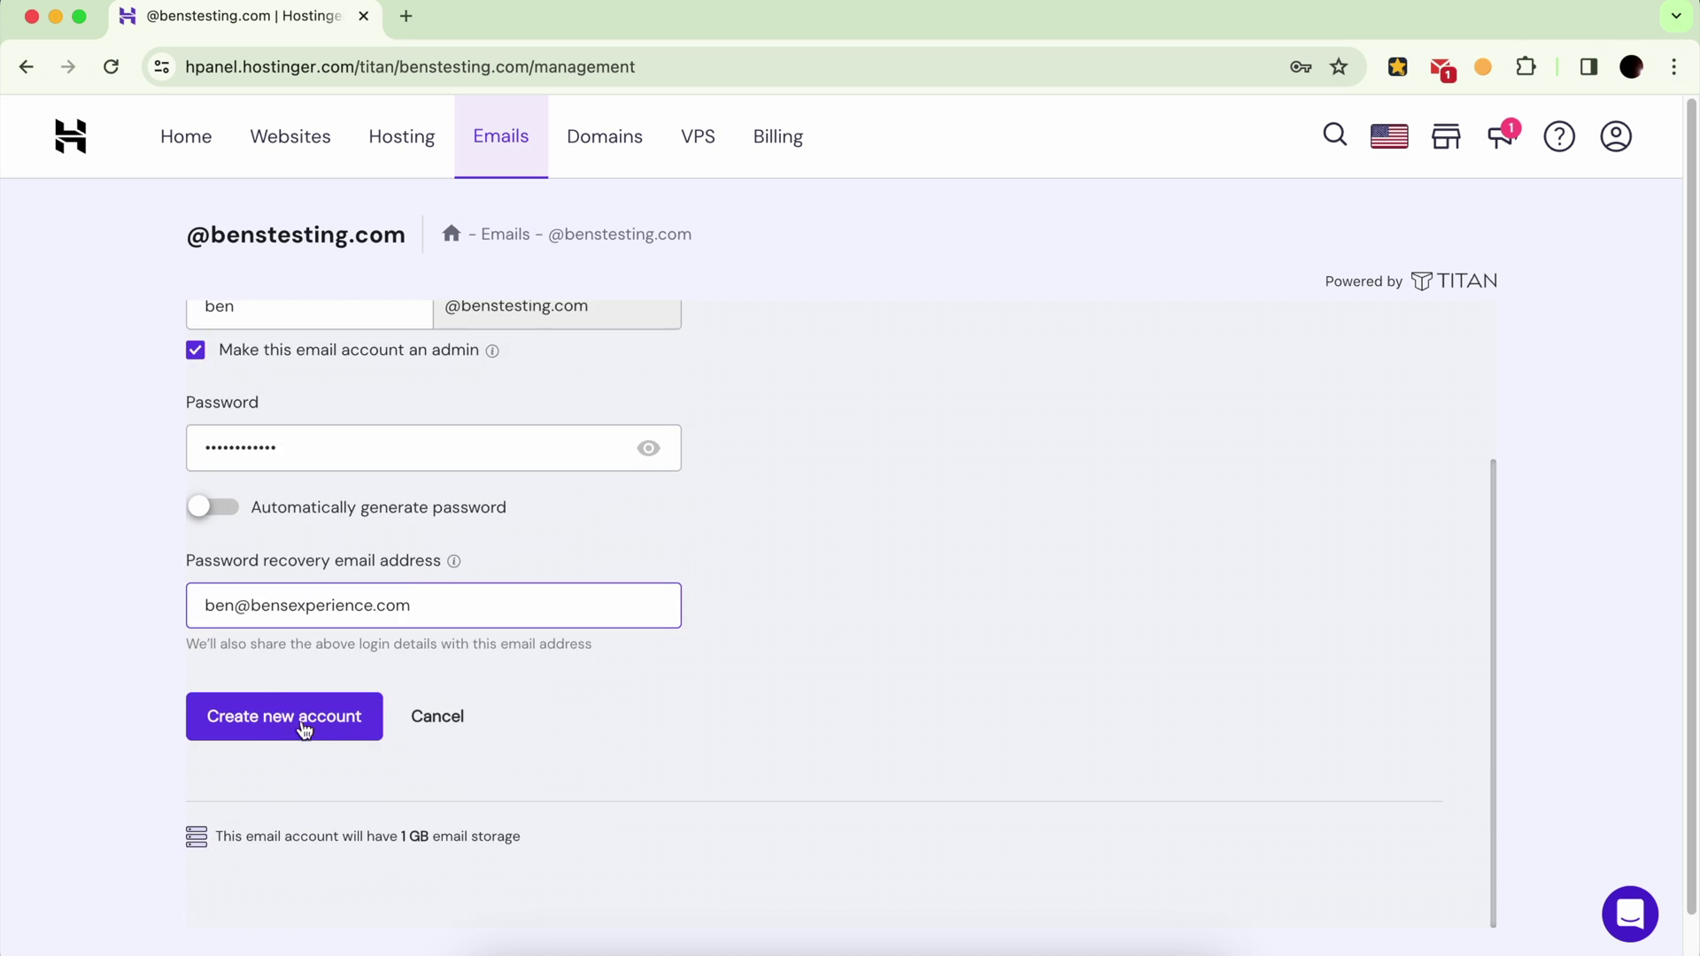
pyautogui.click(300, 717)
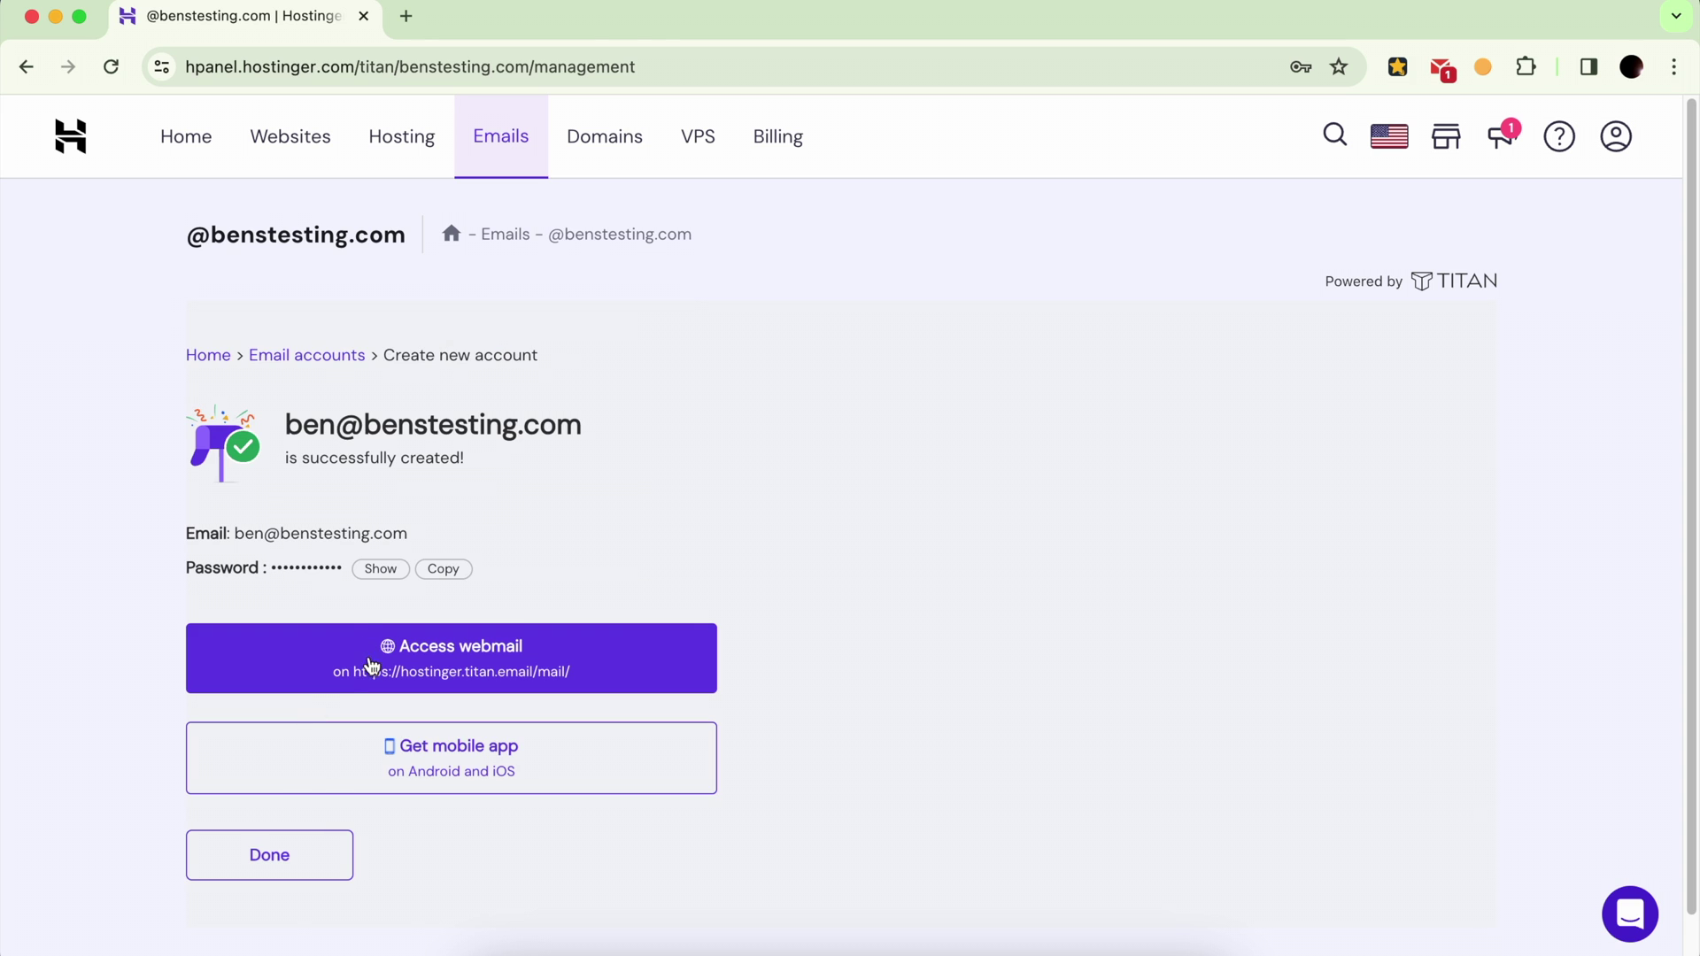
# Step: Log in to the new account's webmail and postpone the send-your-first-email prompt
pyautogui.click(370, 666)
pyautogui.press('Return')
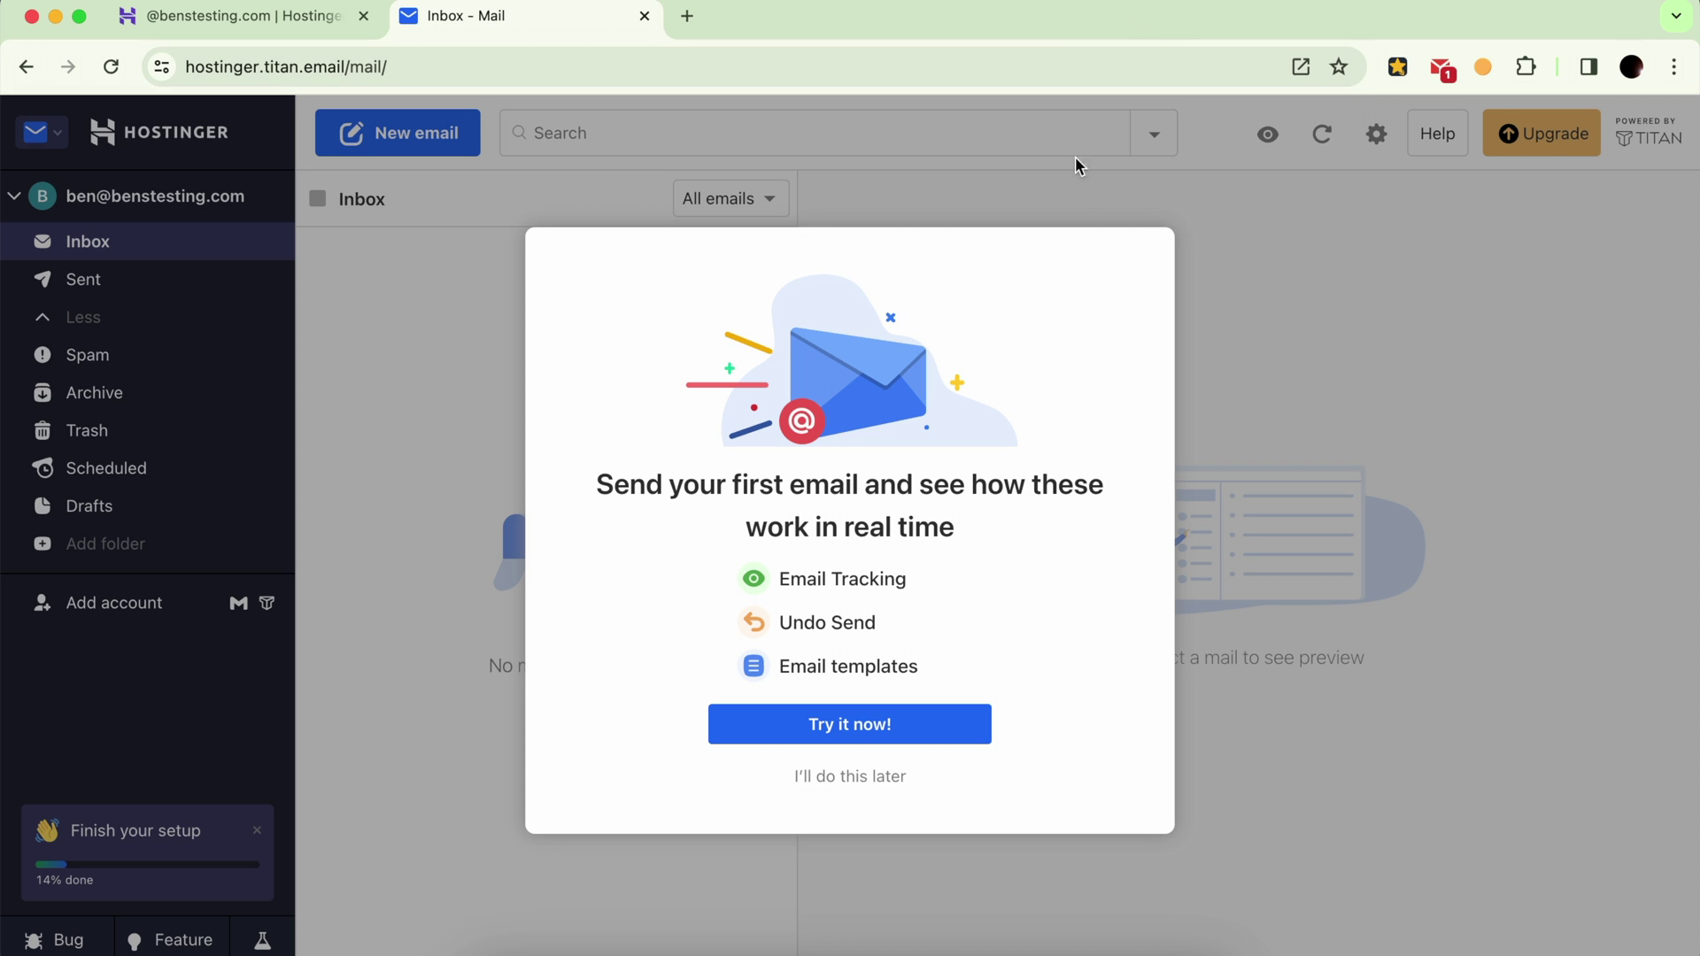
pyautogui.click(883, 777)
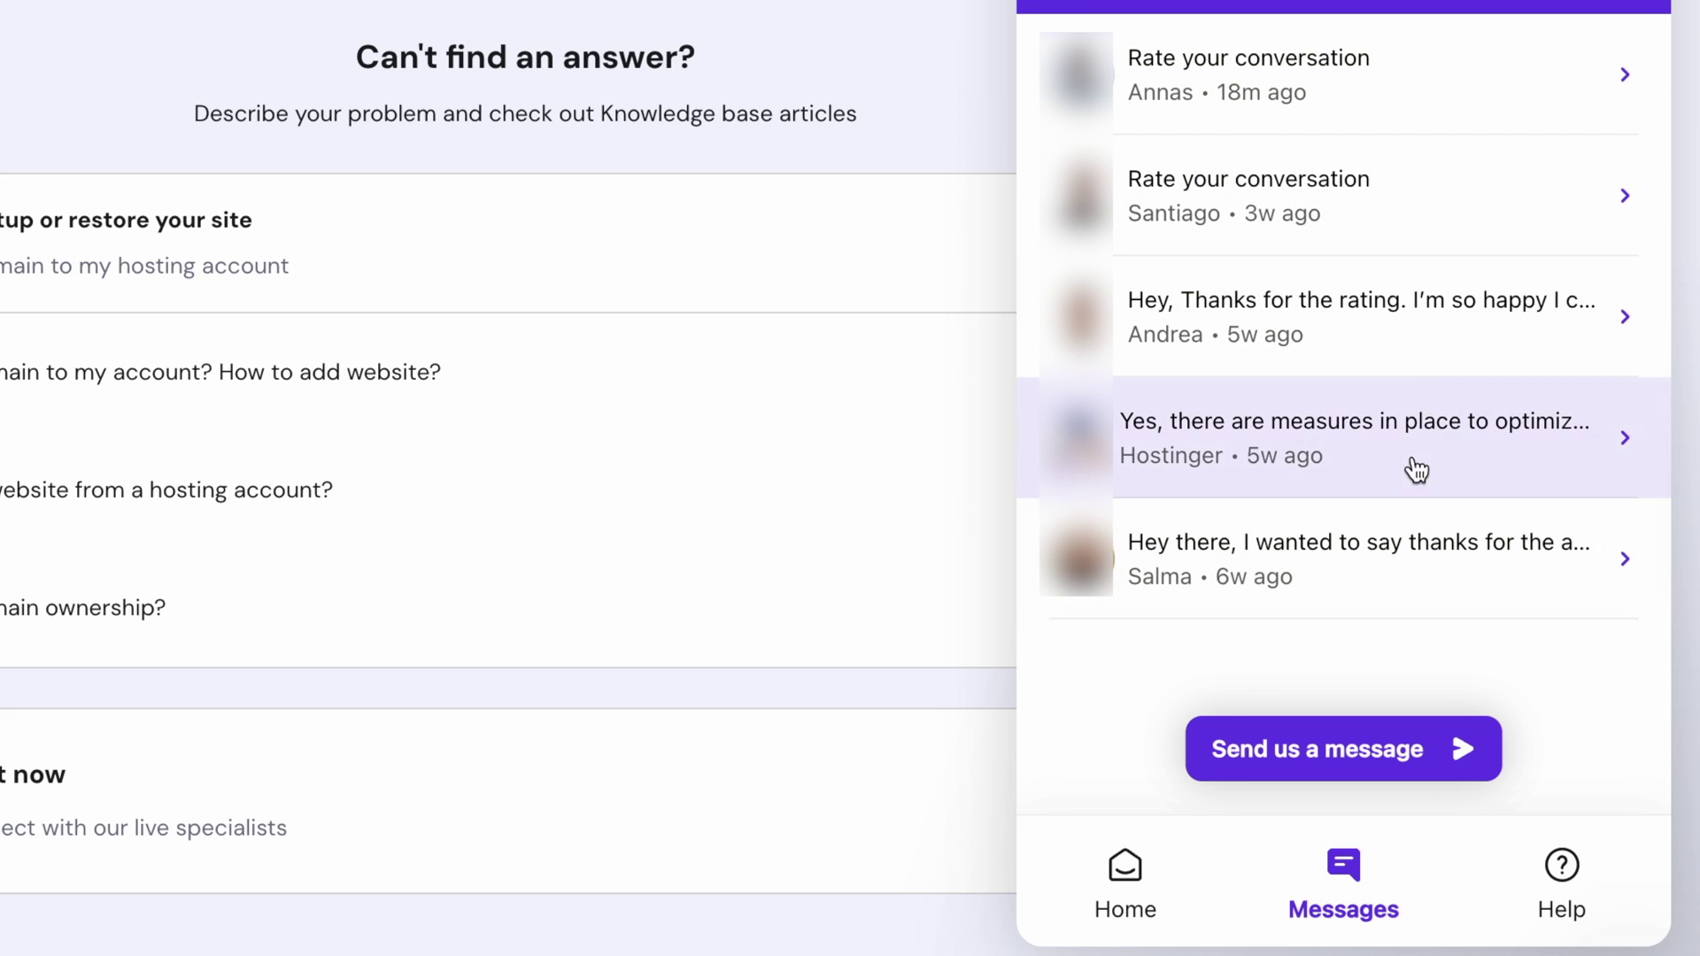
# Step: Open the earlier support conversation and highlight the agent's 40 USD database-import fix price
pyautogui.click(1433, 99)
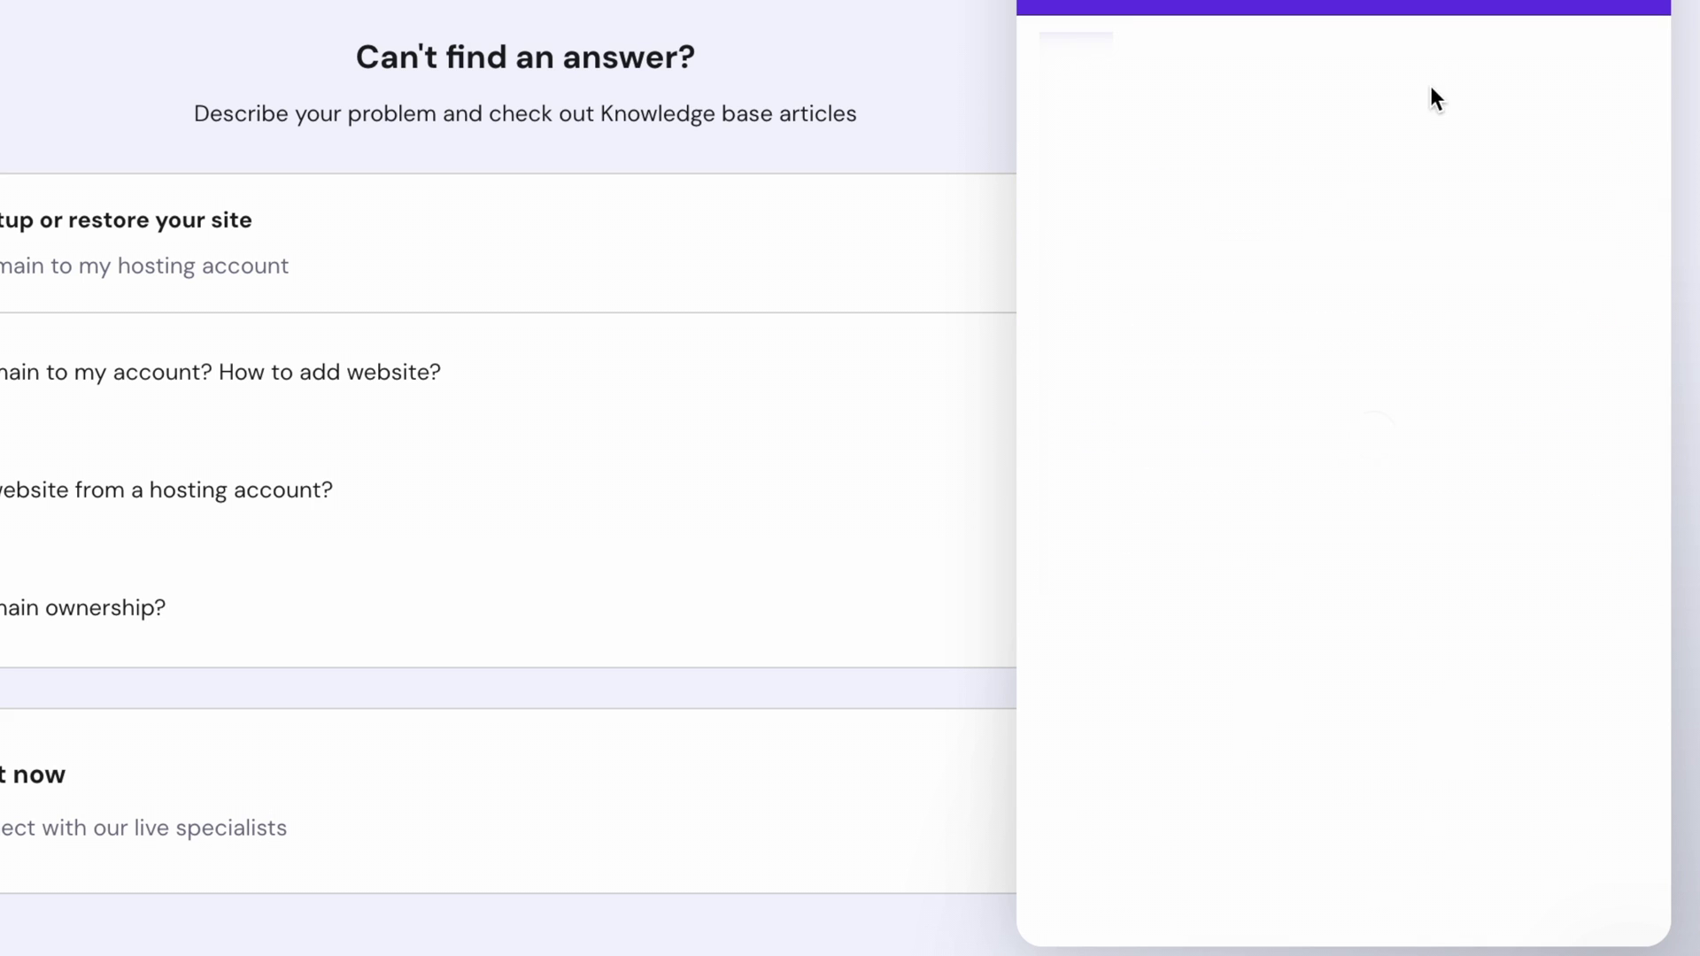
pyautogui.scroll(20, 1390, 464)
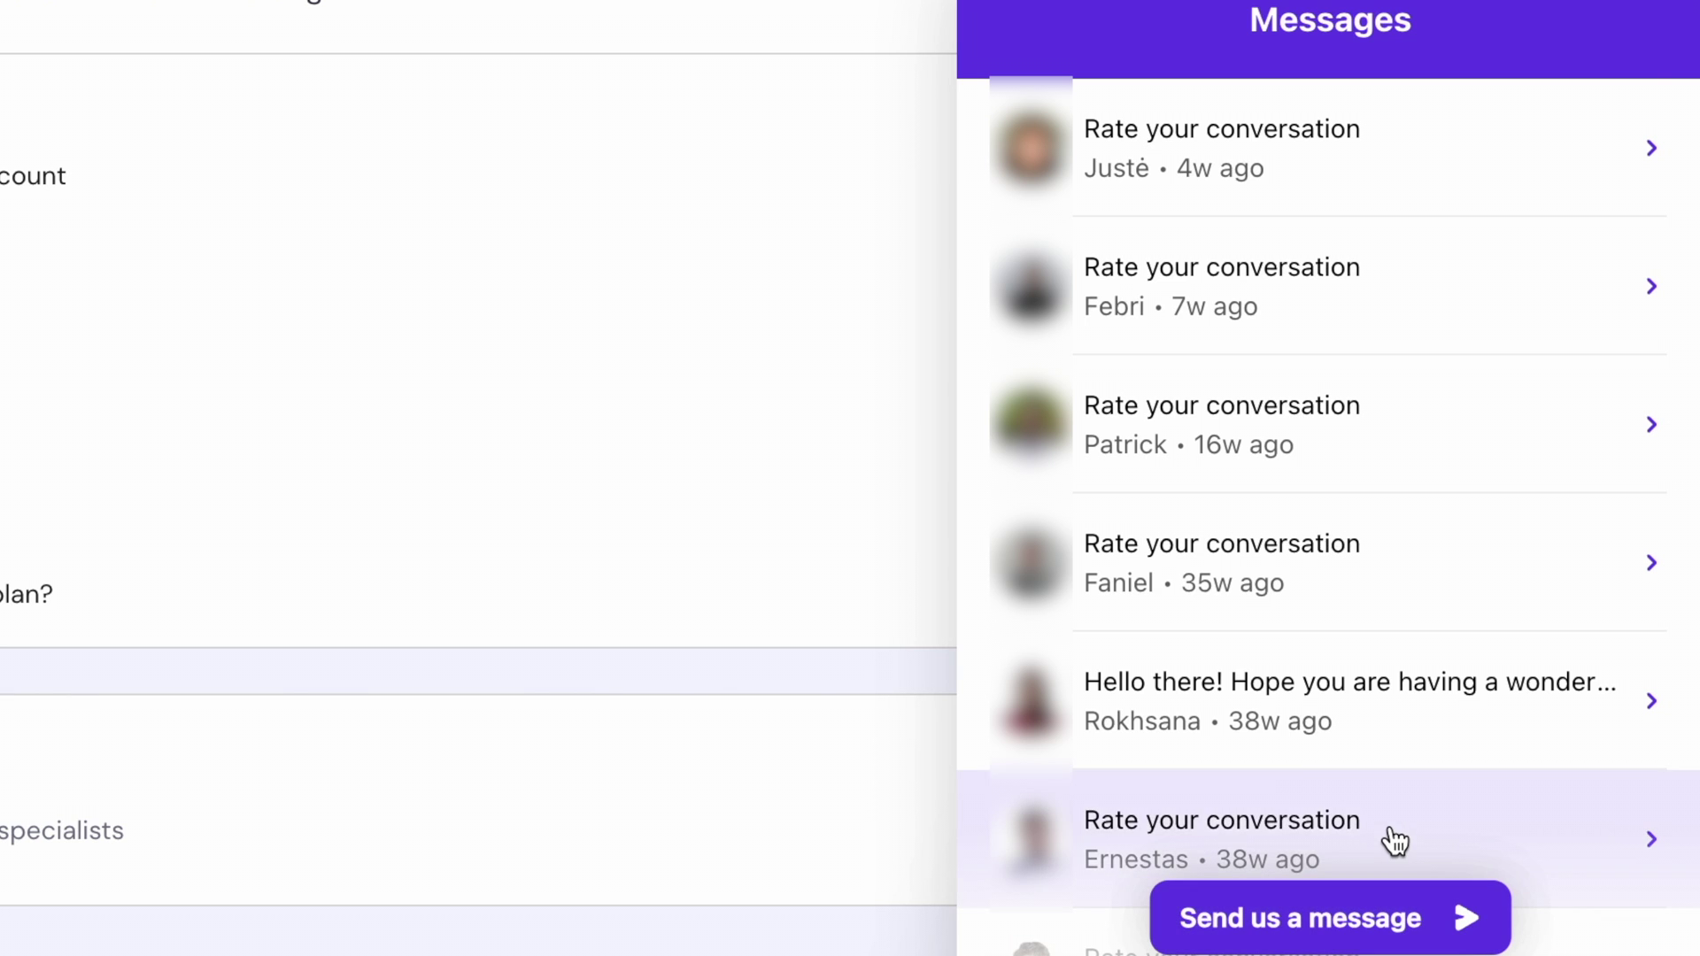
pyautogui.scroll(-3, 1394, 840)
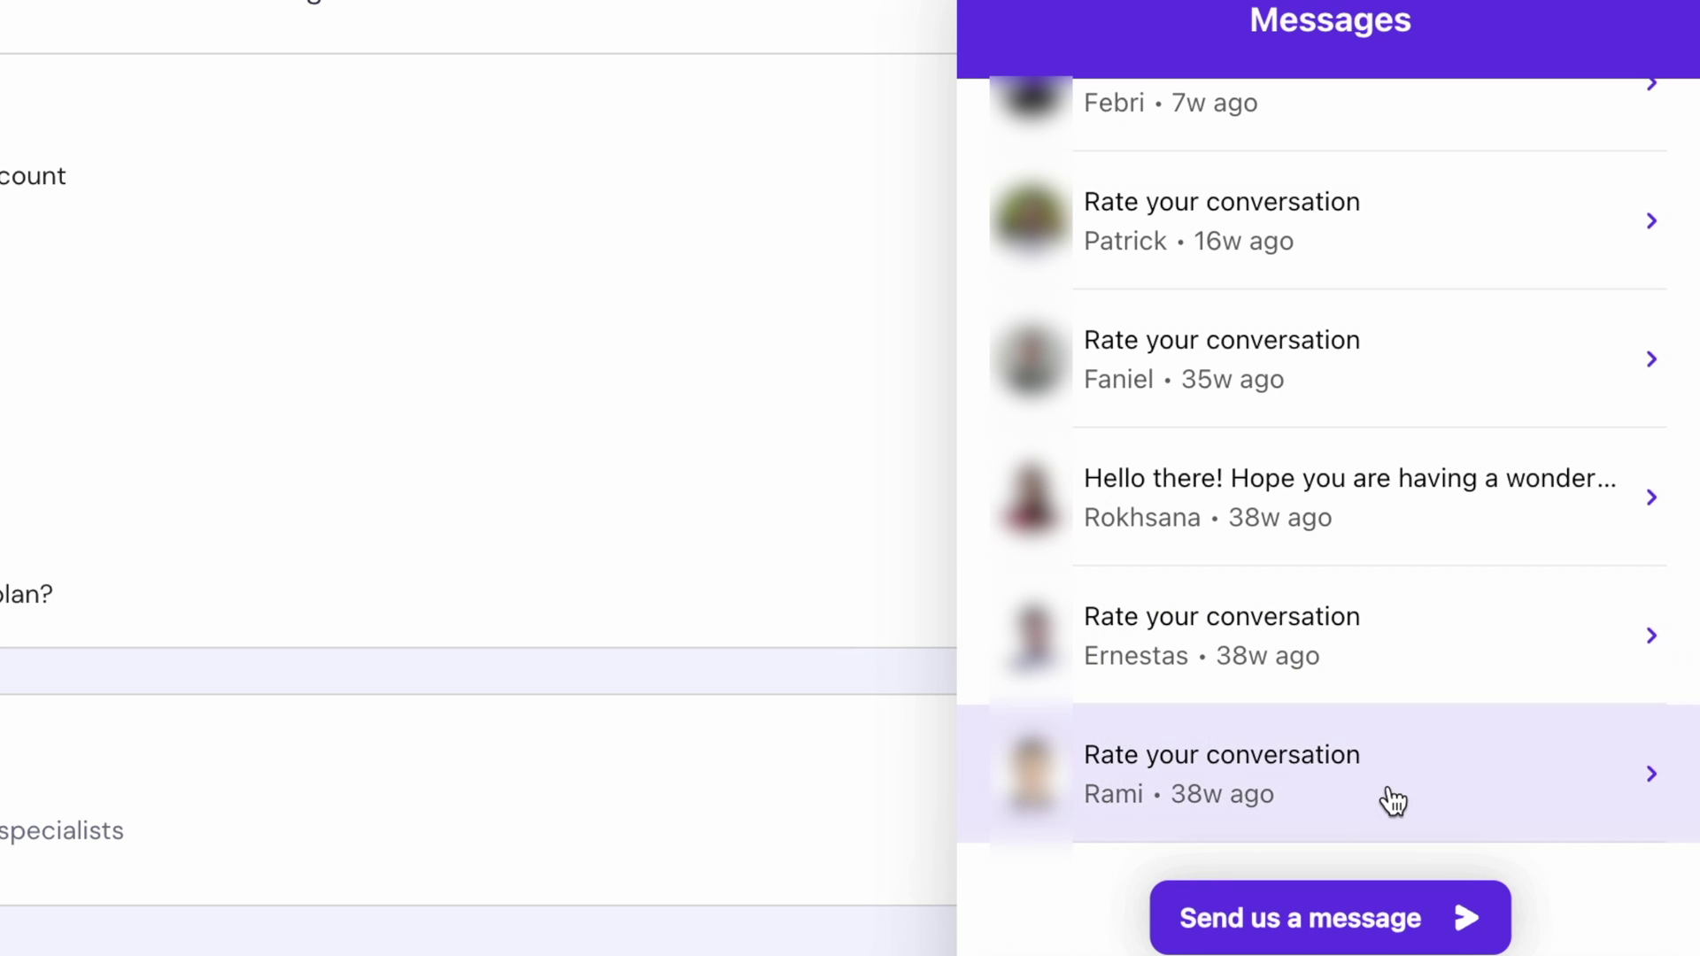
pyautogui.scroll(1, 1394, 801)
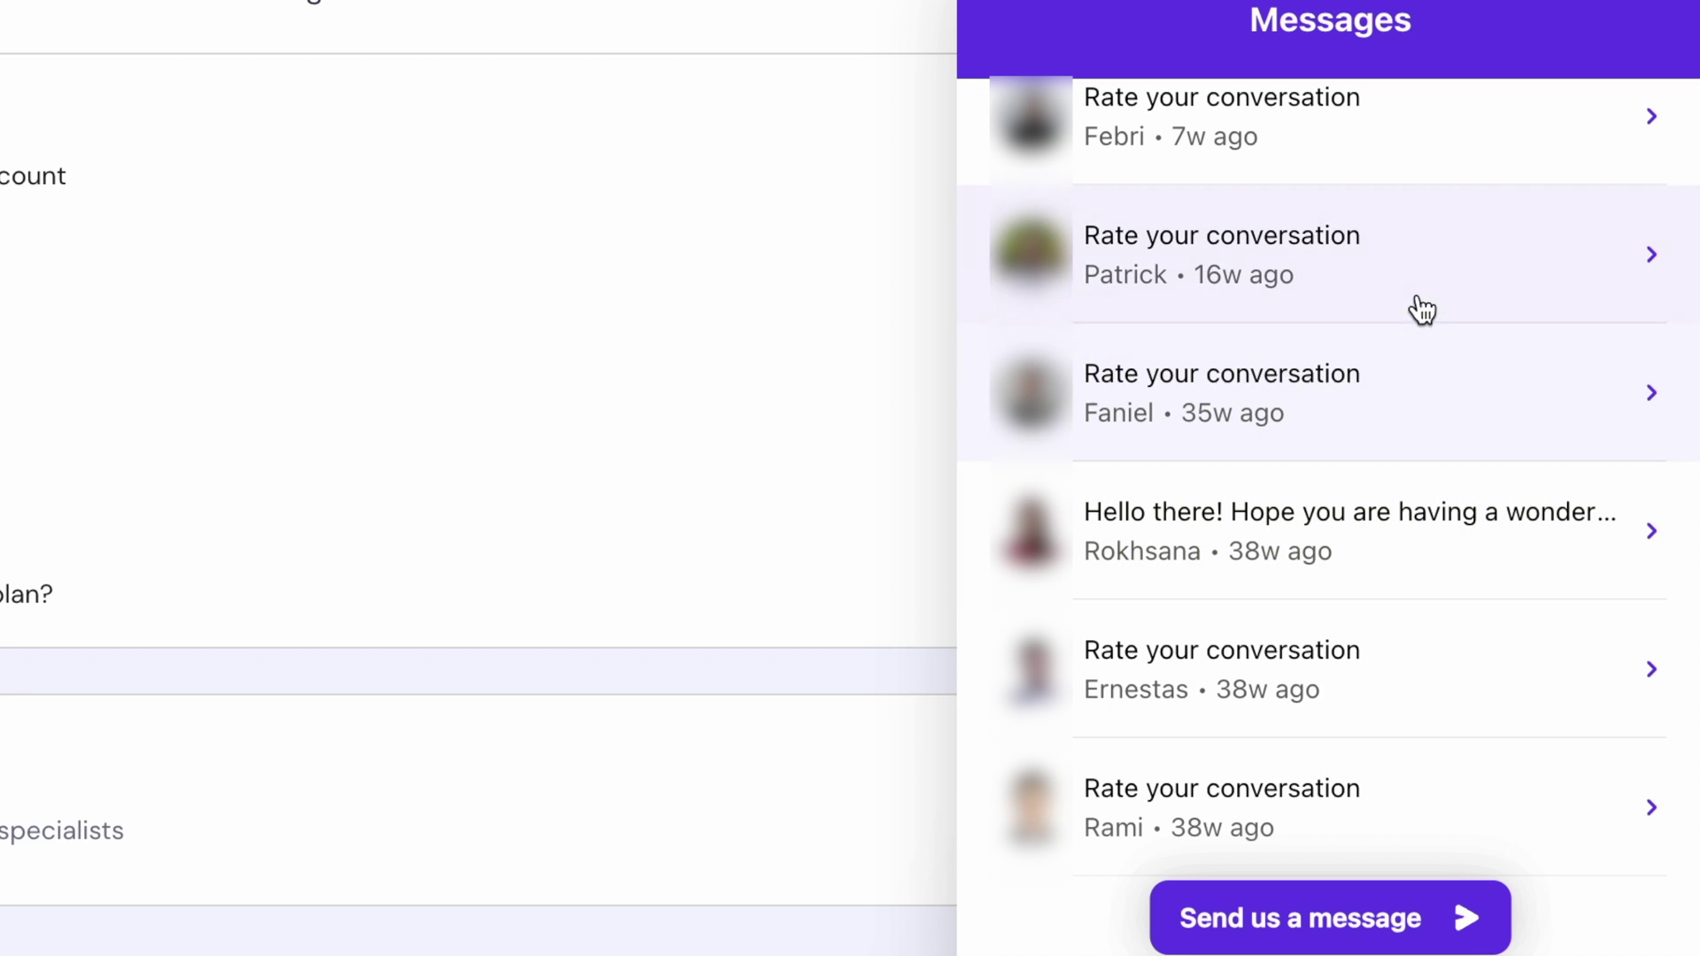
pyautogui.scroll(5, 1419, 160)
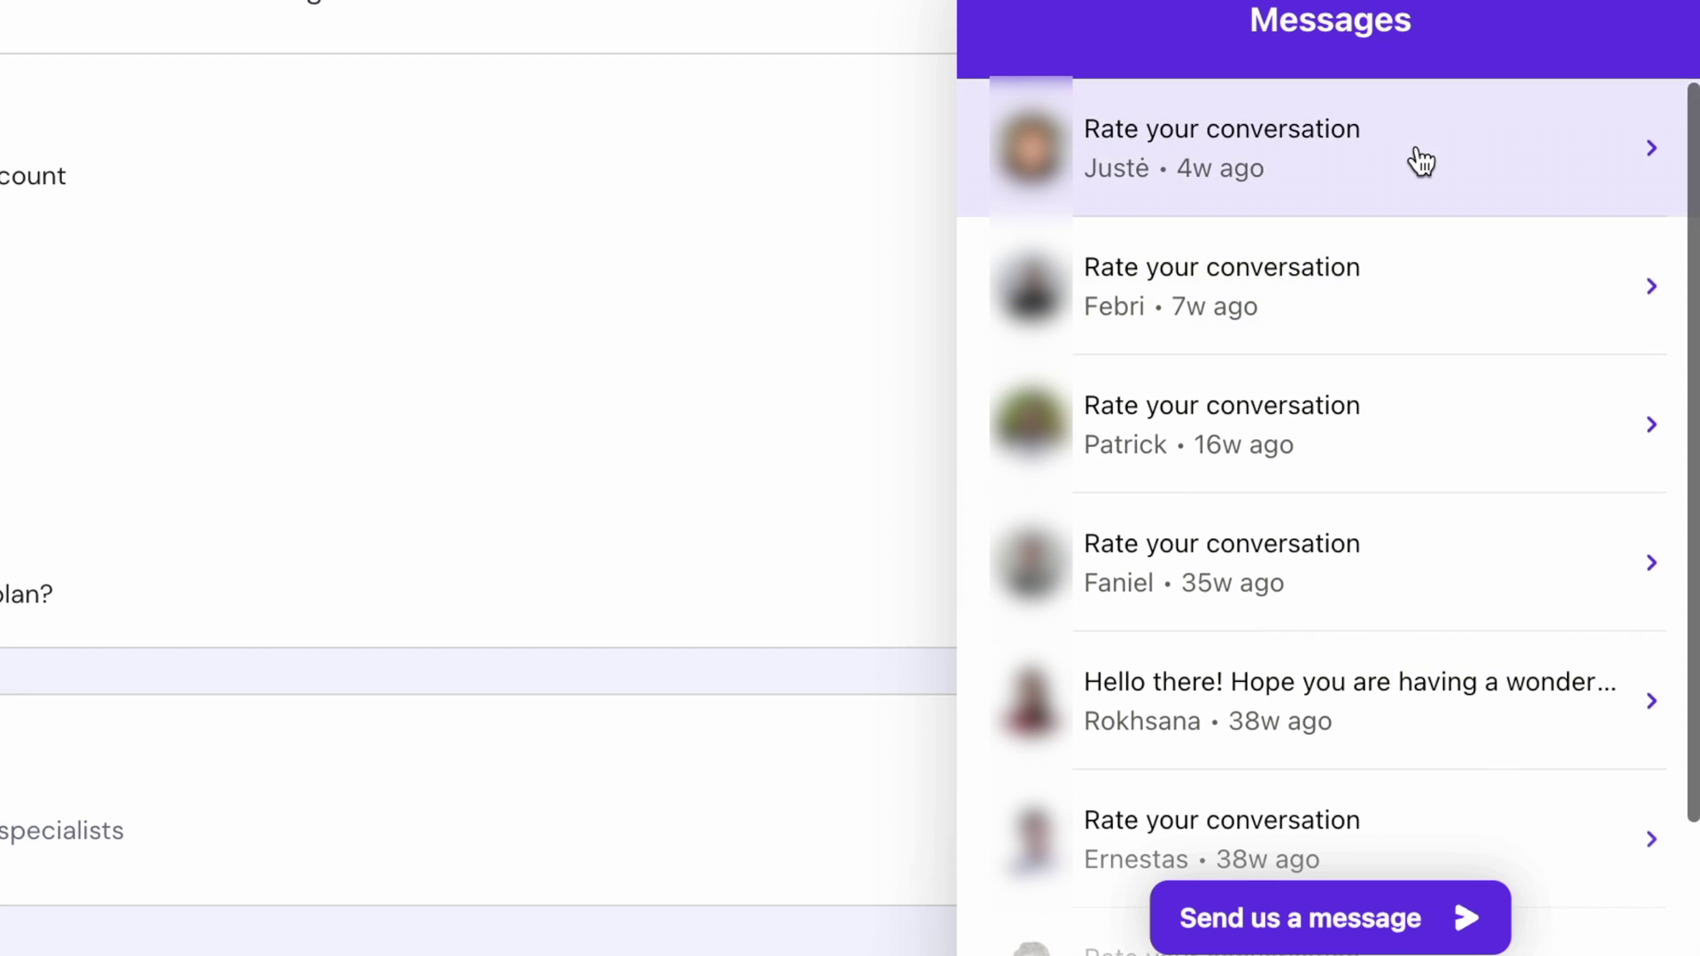
pyautogui.click(1453, 150)
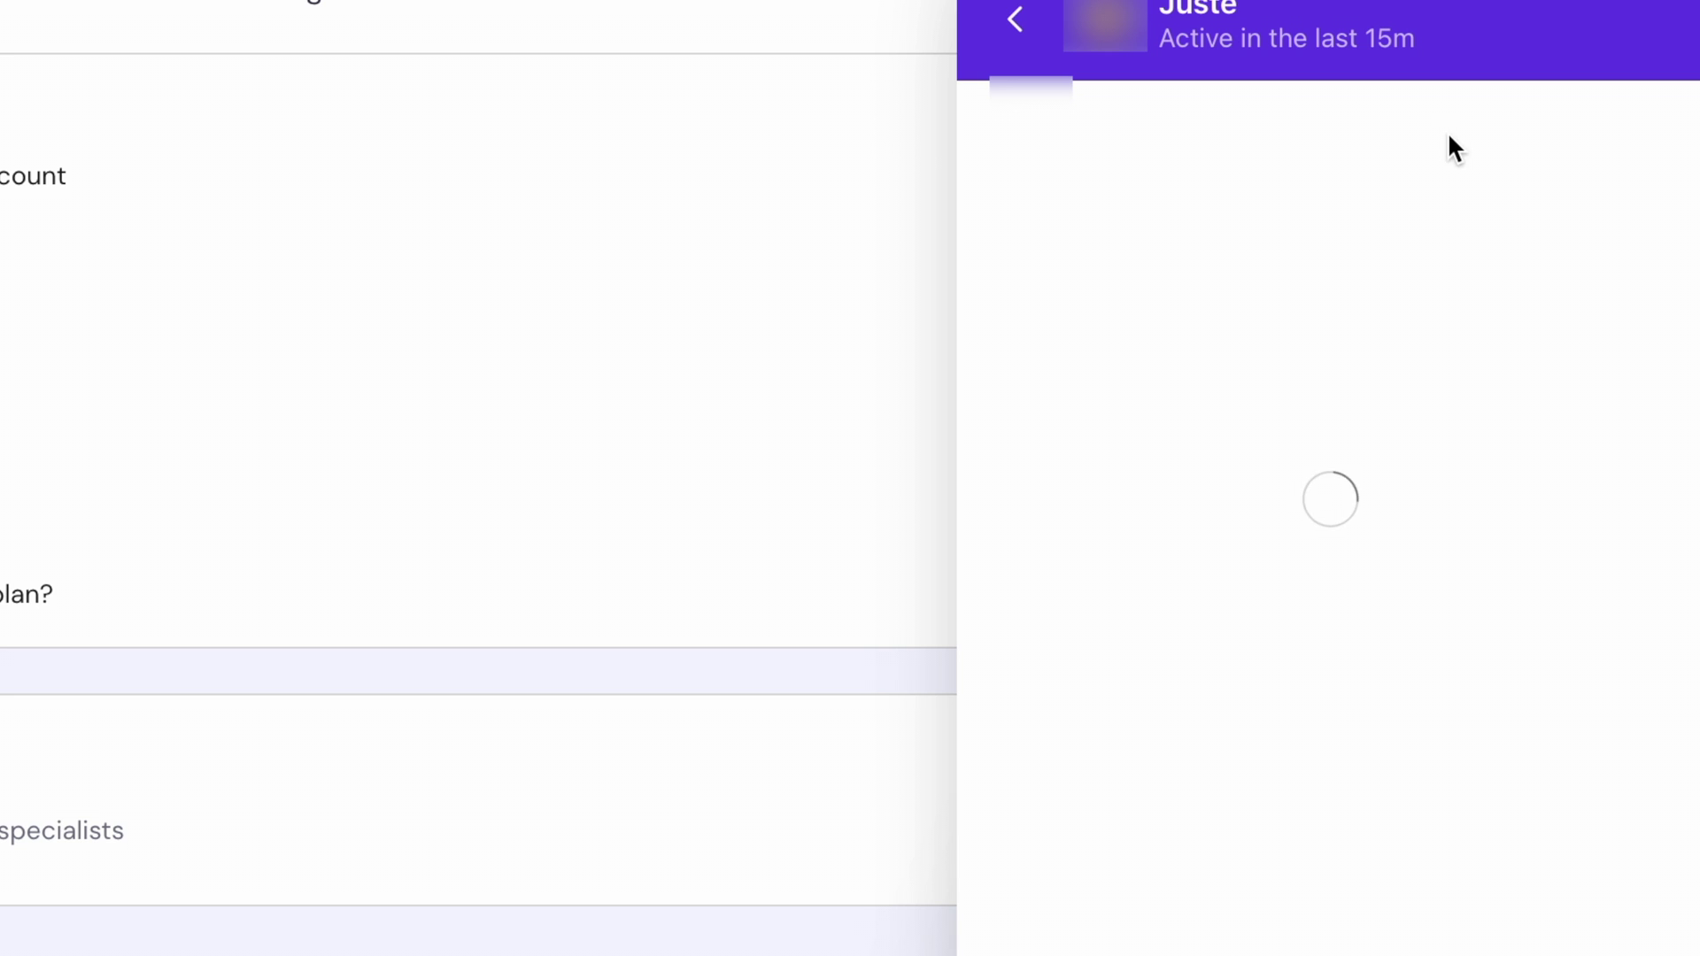
pyautogui.scroll(10, 1464, 358)
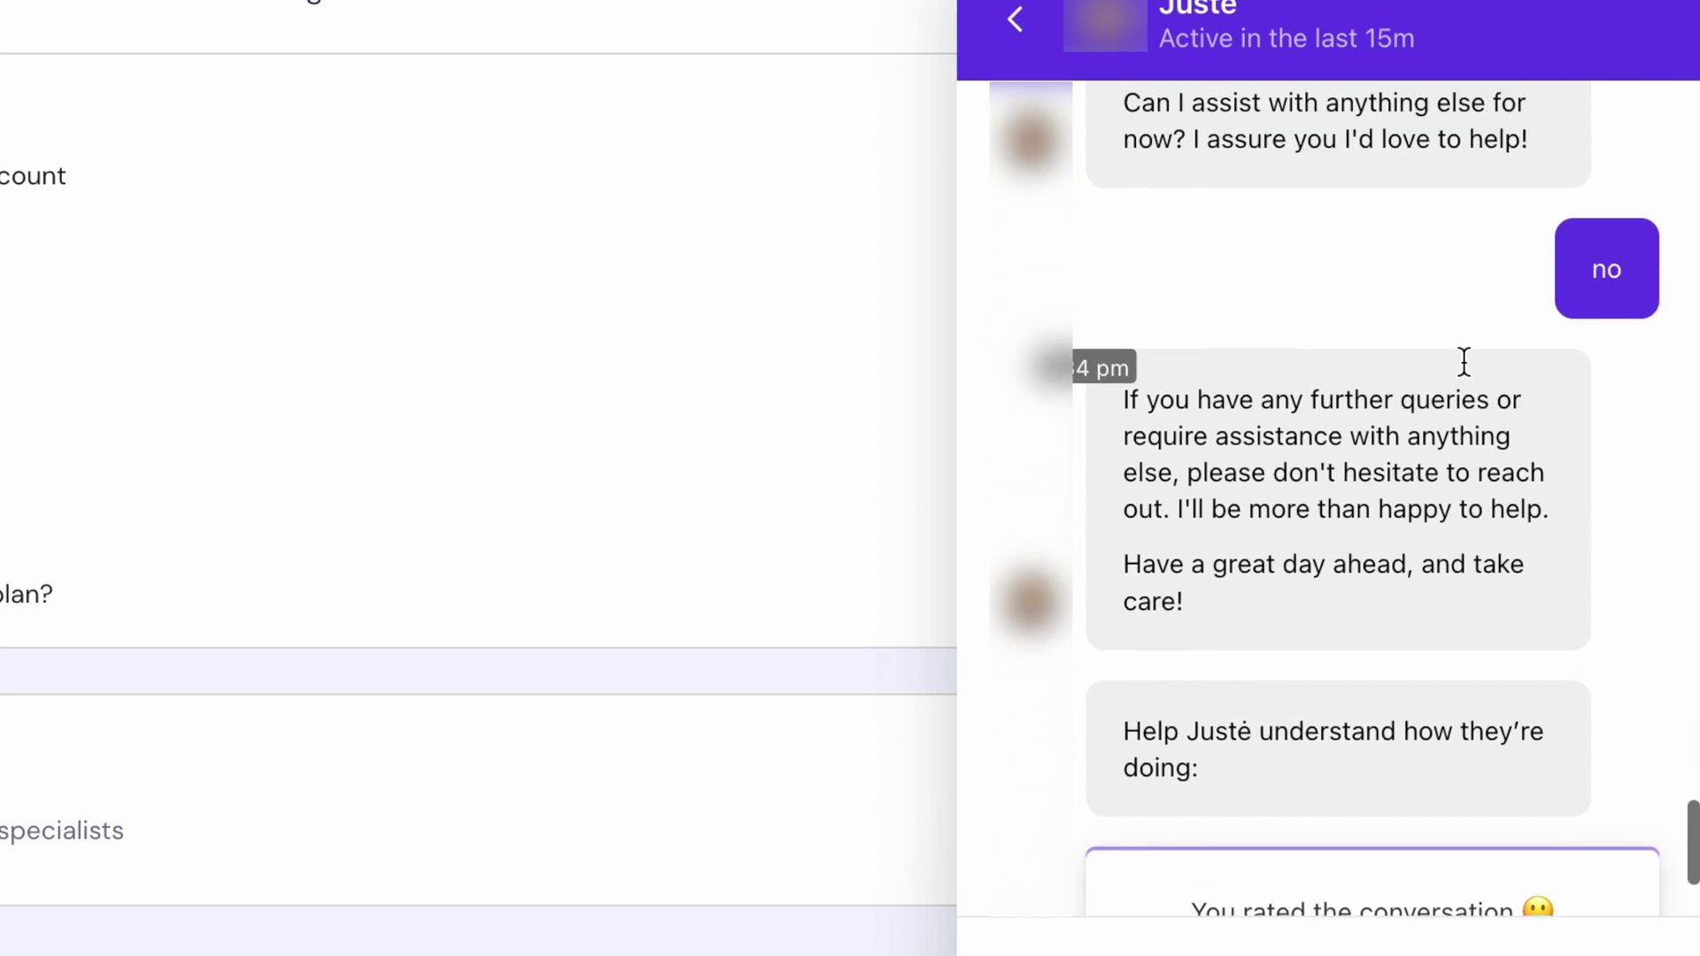
pyautogui.scroll(3, 1463, 358)
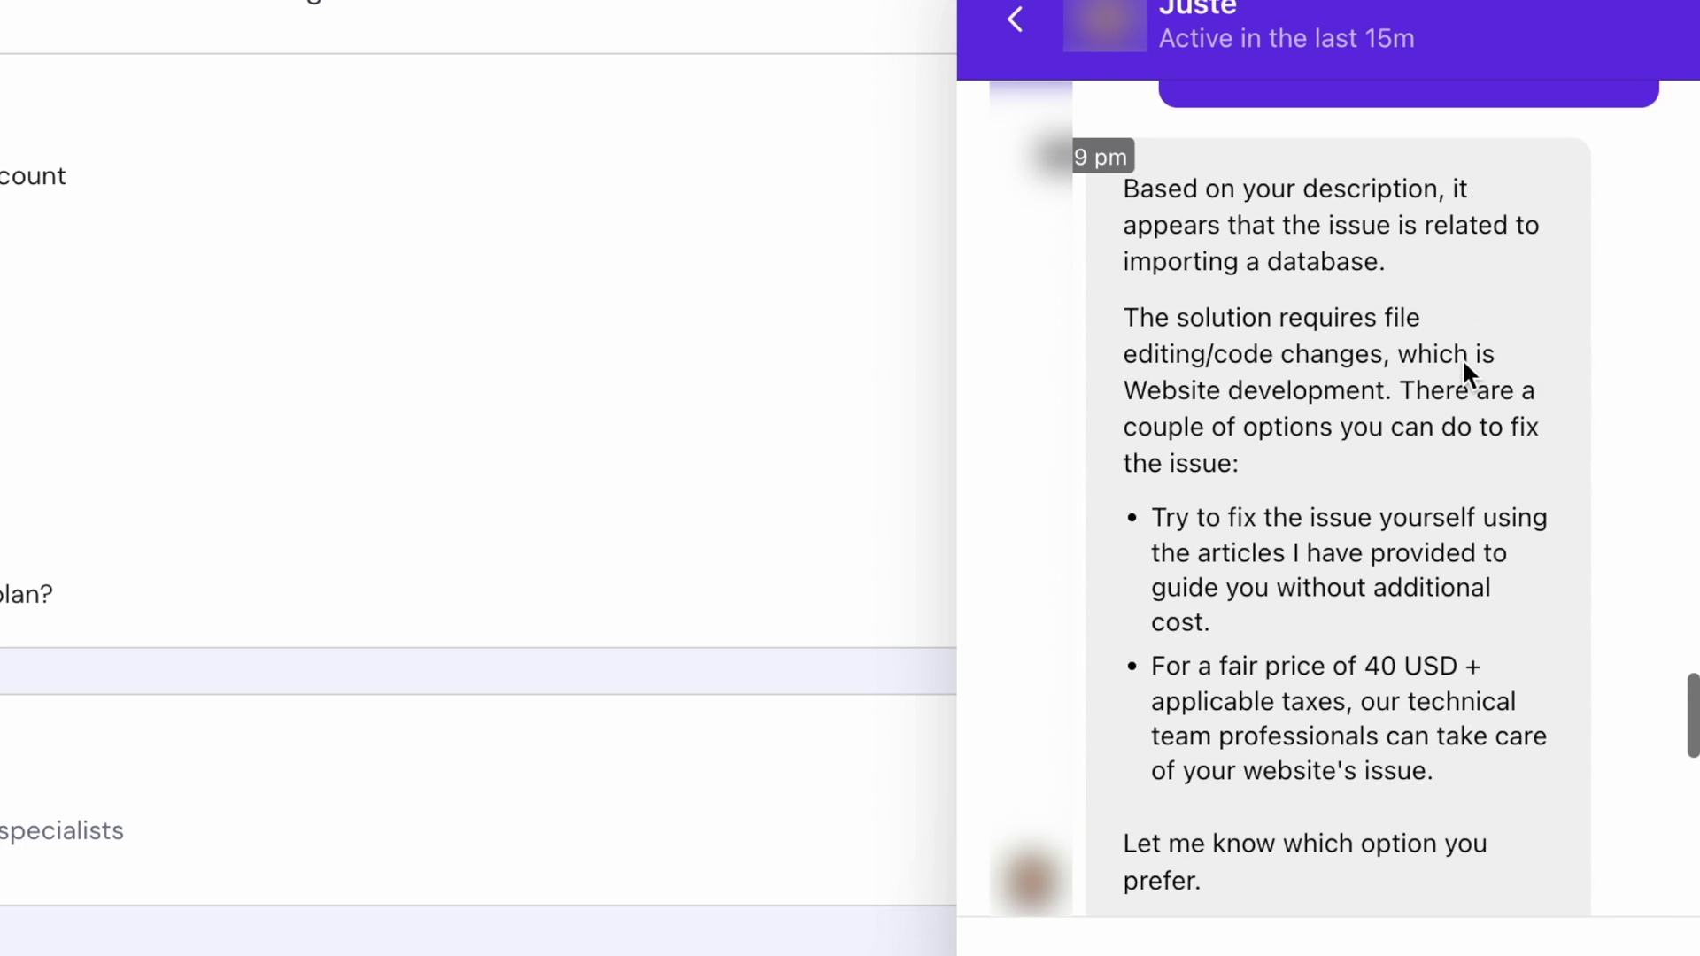
pyautogui.moveTo(1370, 660); pyautogui.dragTo(1344, 695)
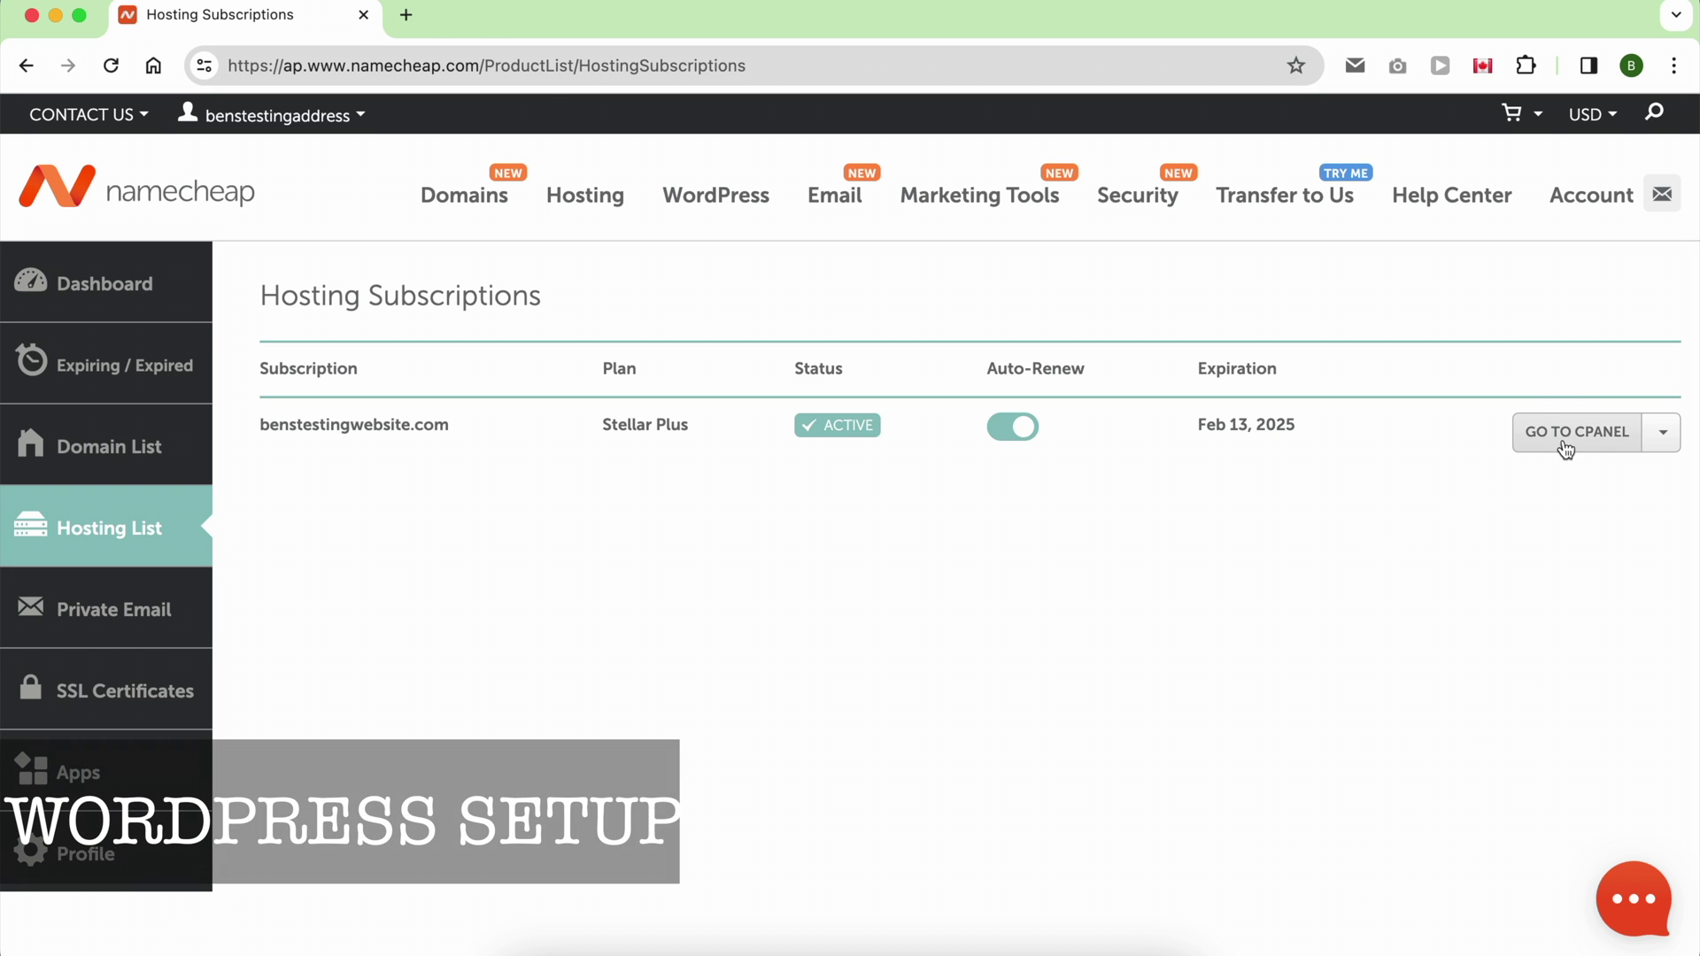
# Step: Open cPanel for the Namecheap hosting subscription and start a new Softaculous WordPress install
pyautogui.click(1564, 446)
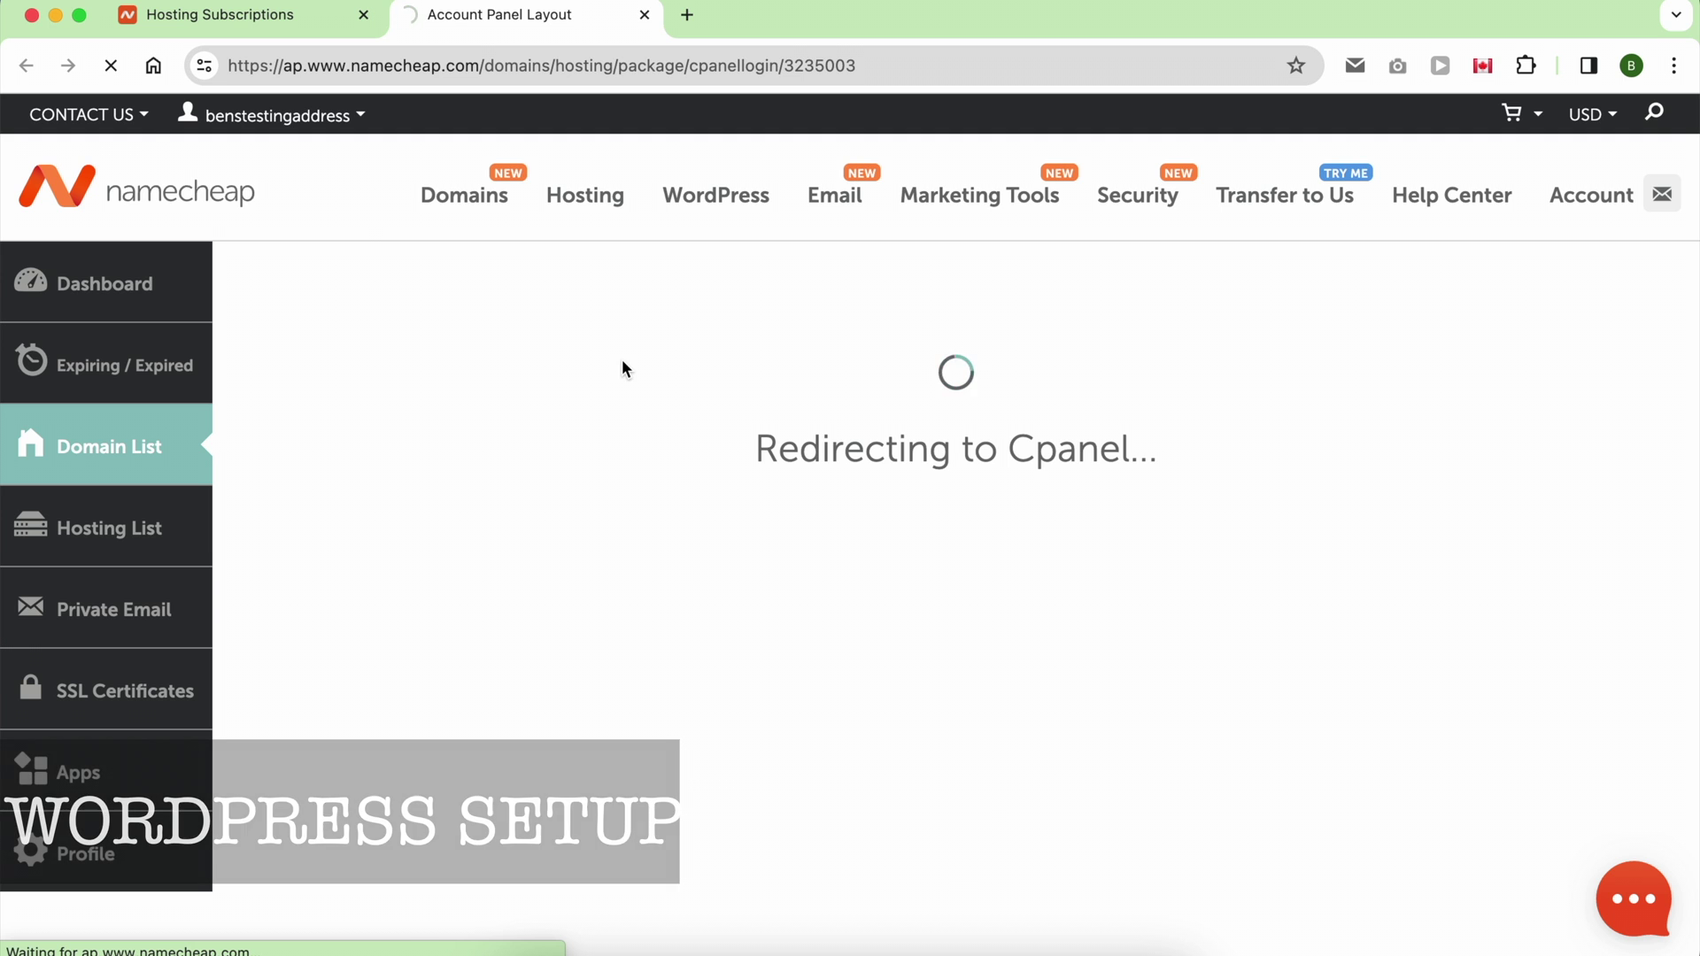
pyautogui.scroll(-6, 1284, 567)
pyautogui.scroll(-13, 1289, 566)
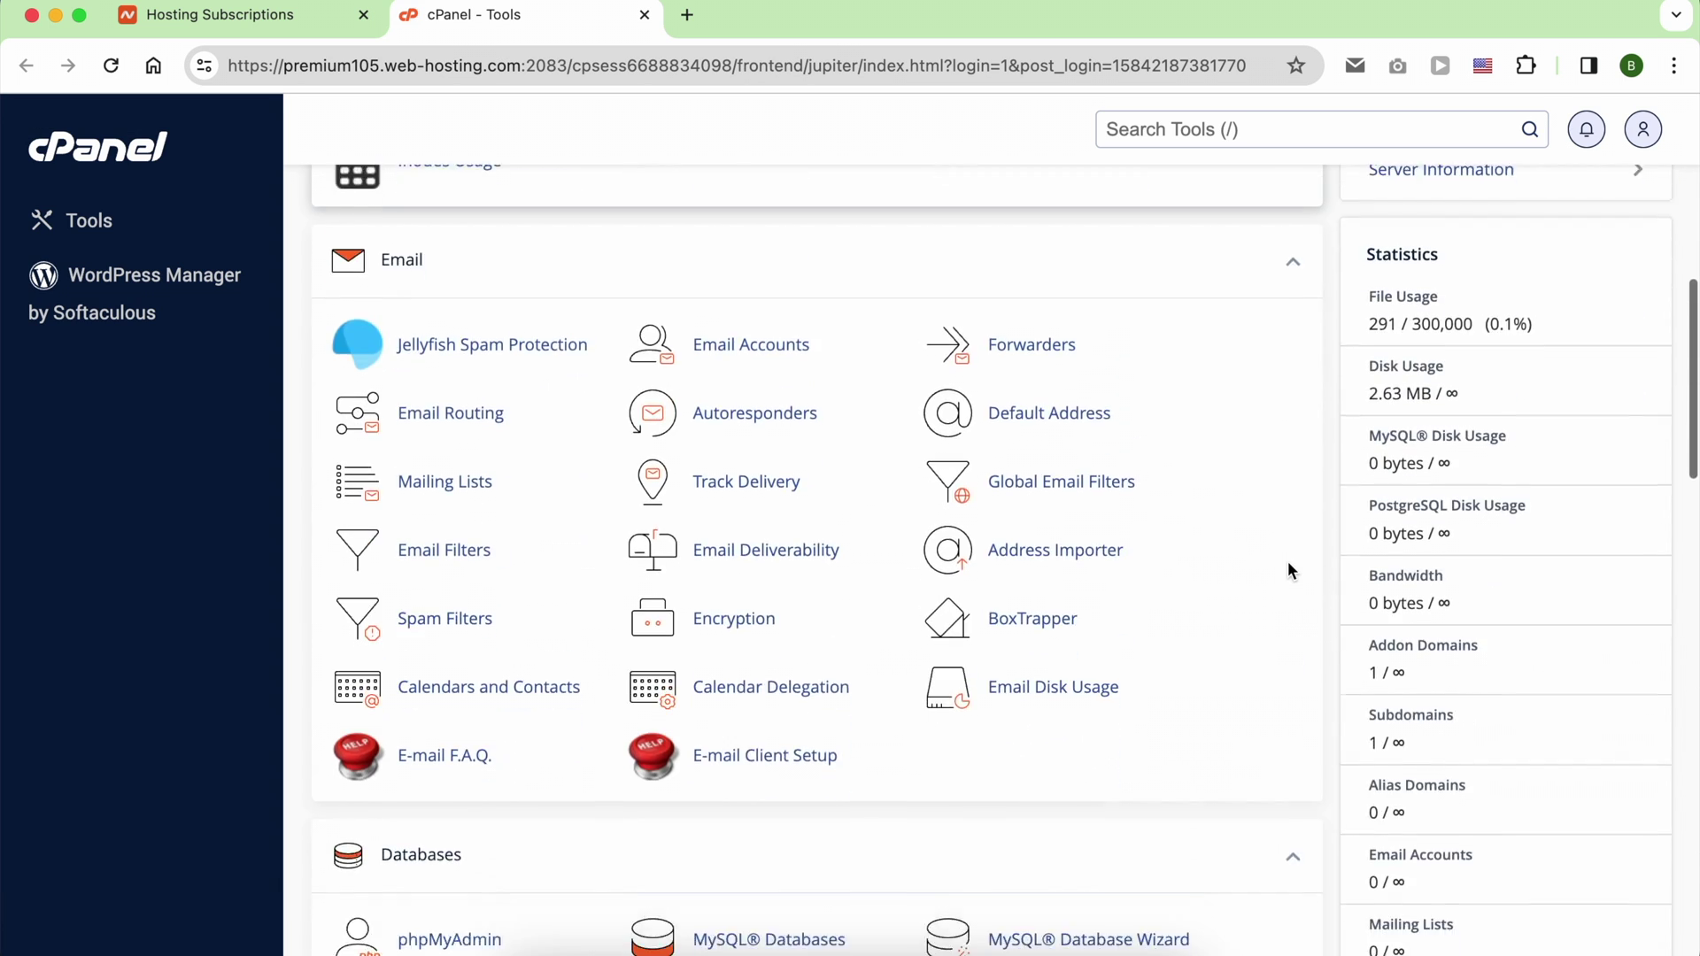
pyautogui.scroll(-13, 1287, 560)
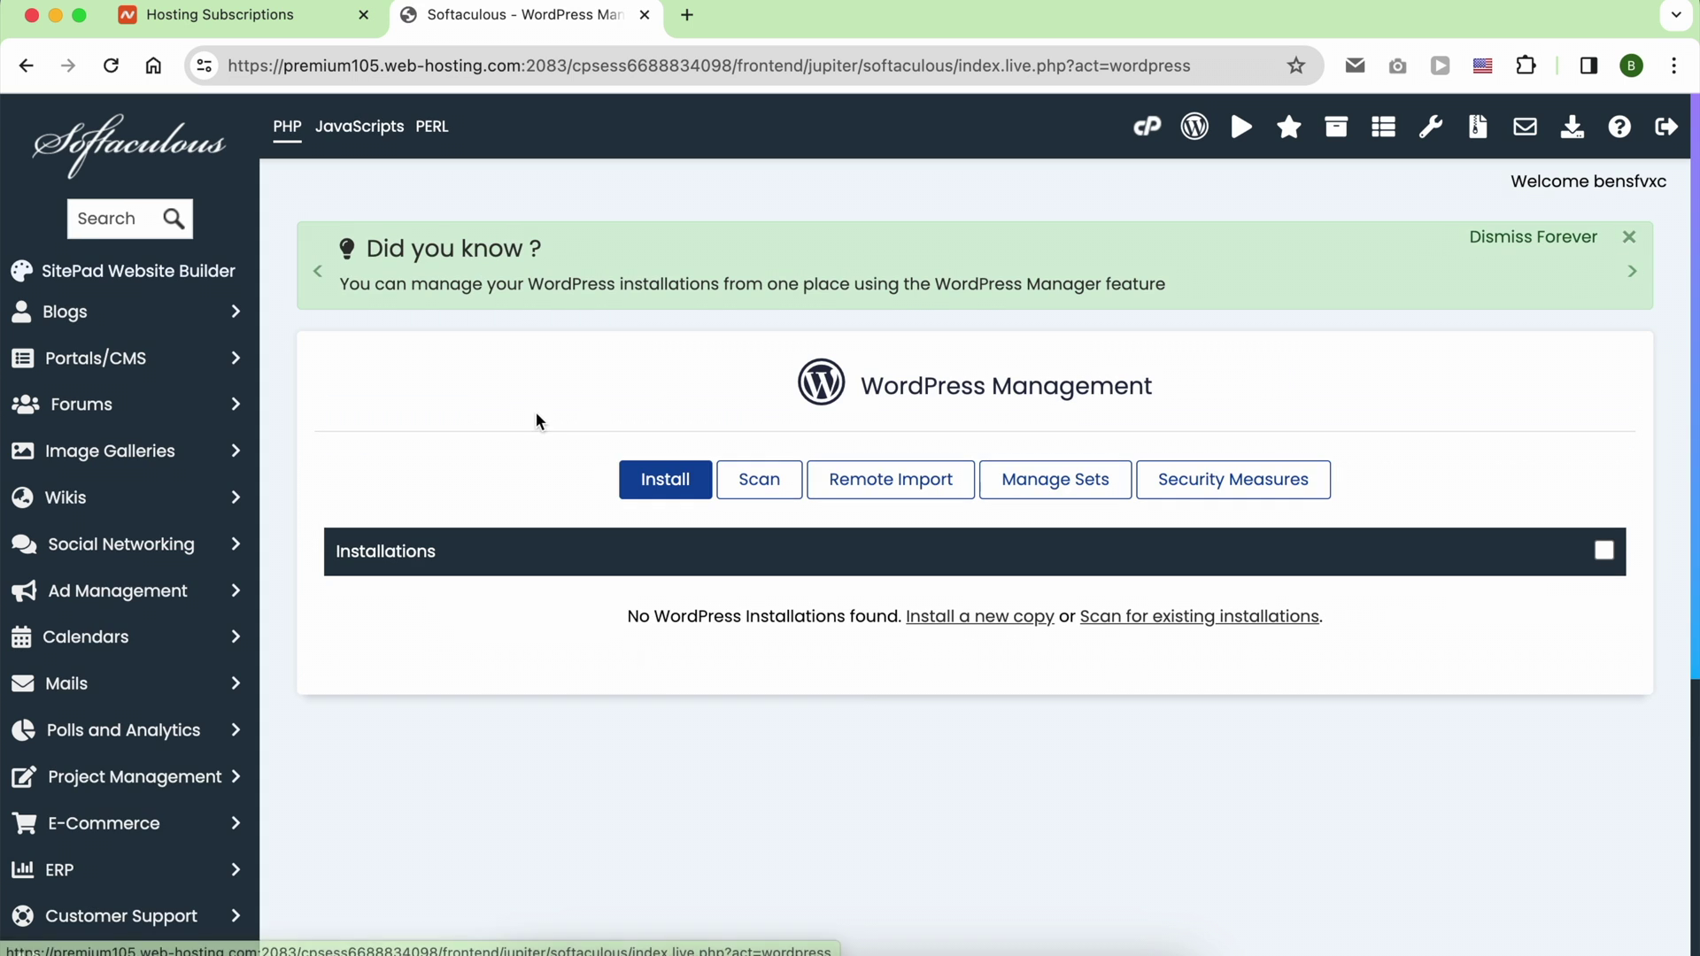
pyautogui.click(646, 482)
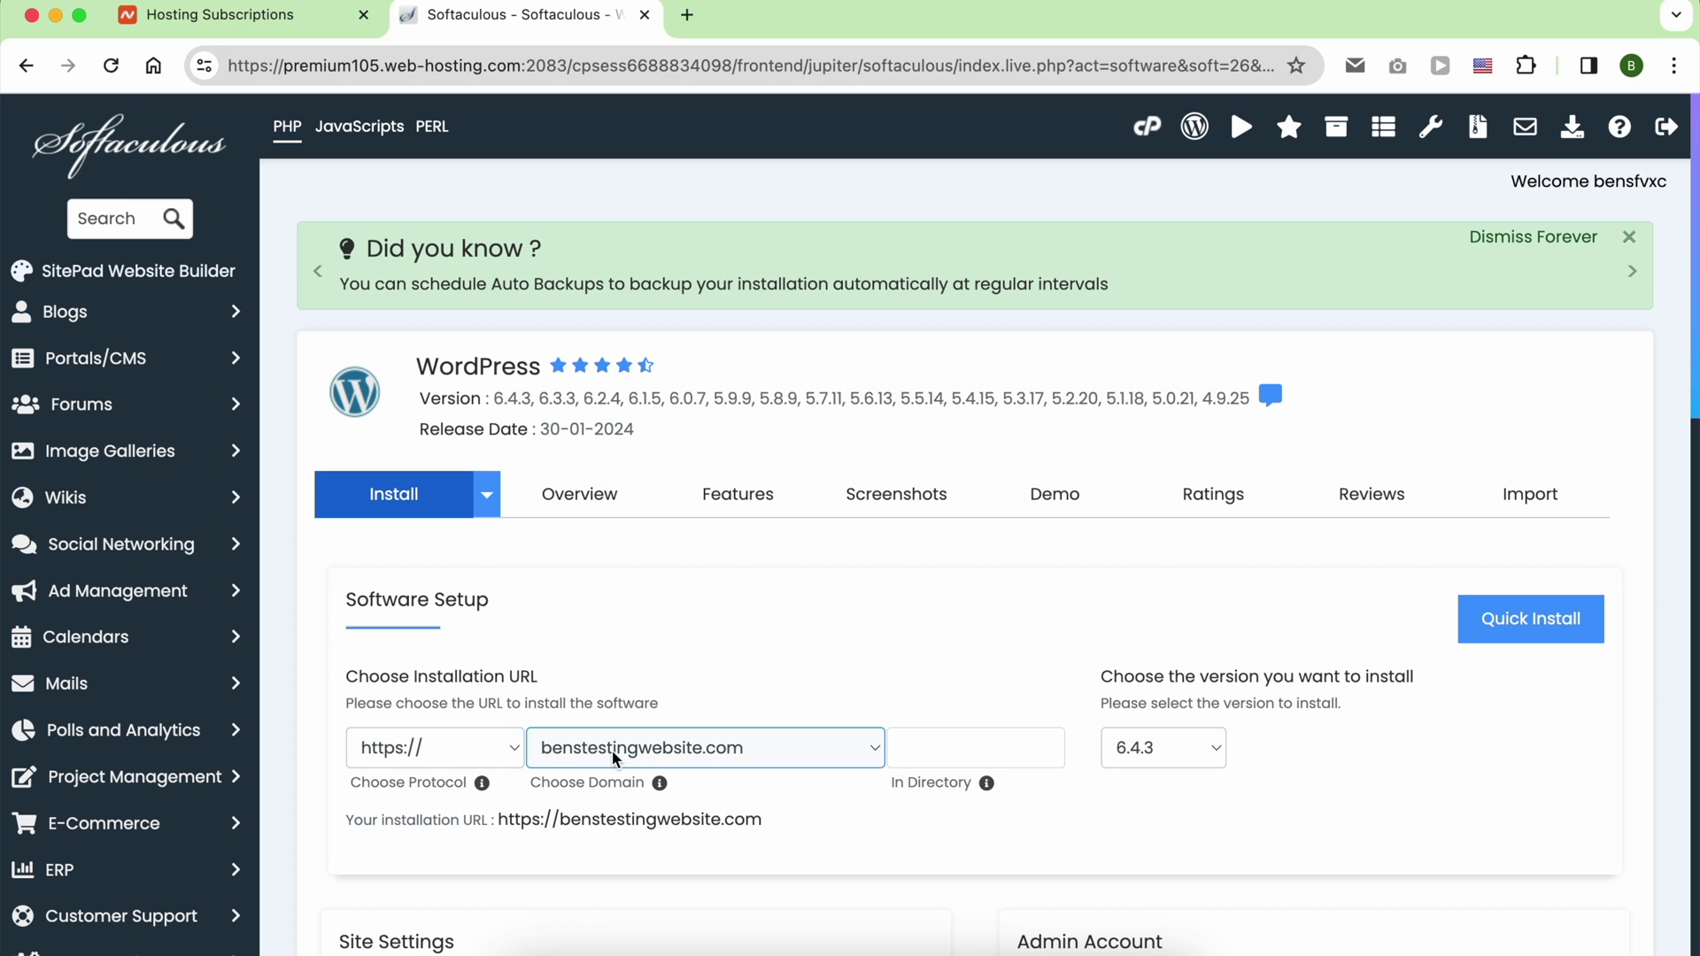
# Step: Set the site name to 'test' and replace the admin username, password and email
pyautogui.scroll(-1, 715, 760)
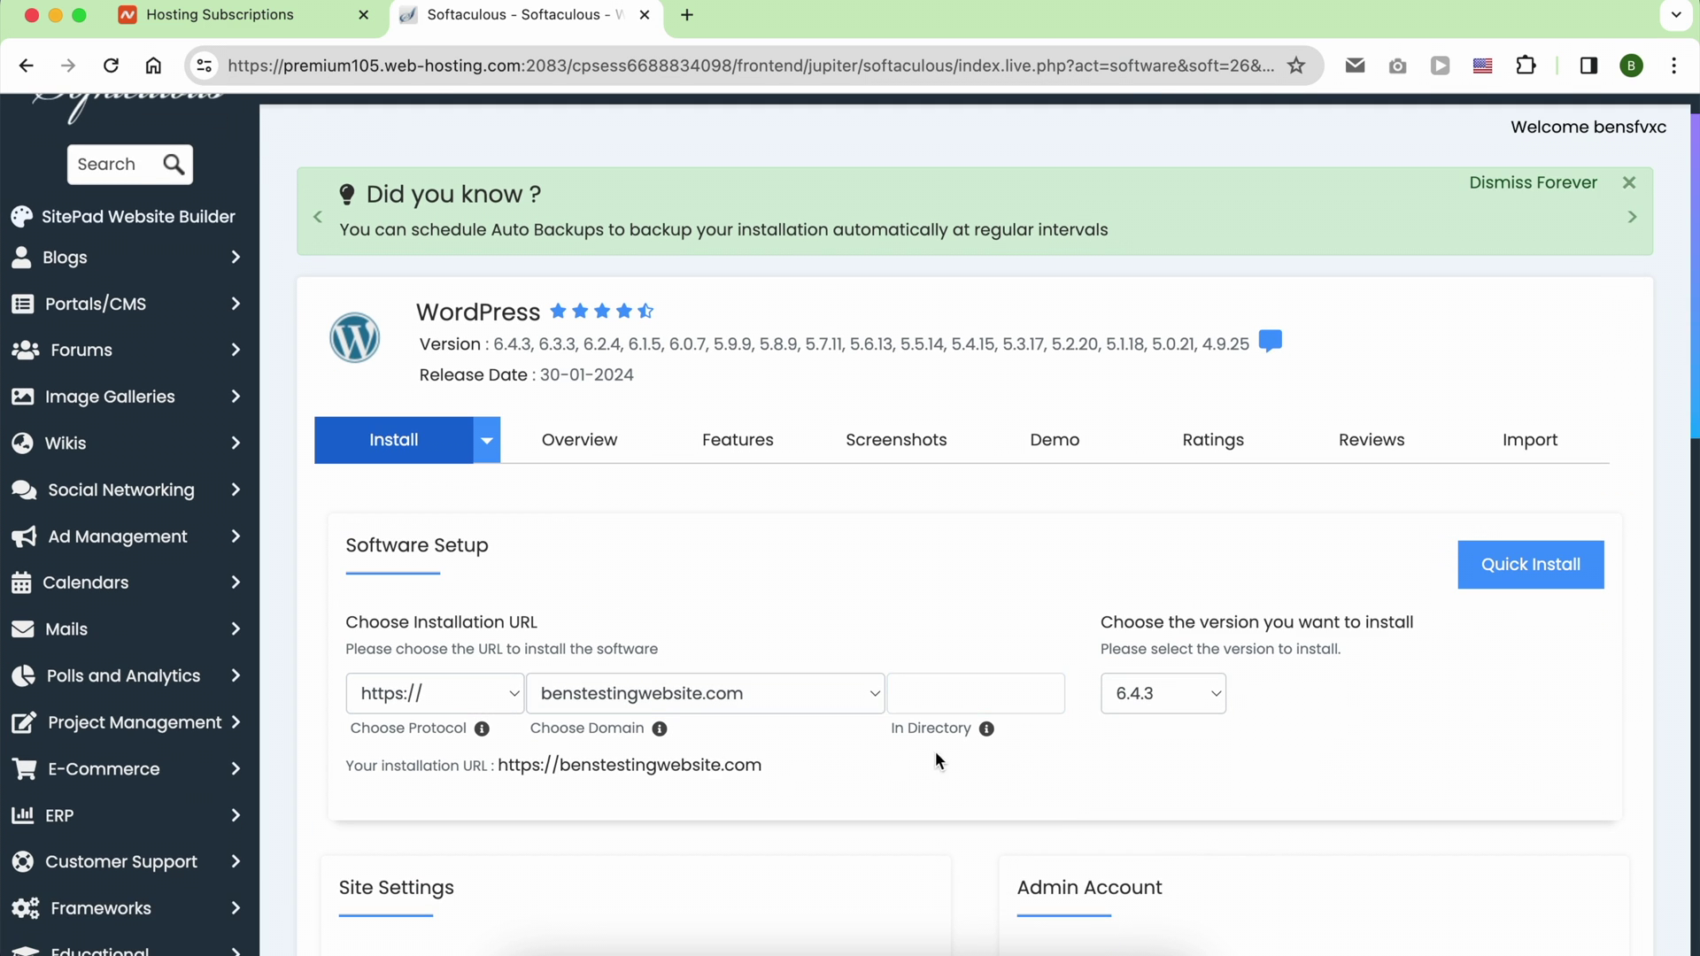
pyautogui.scroll(-5, 935, 754)
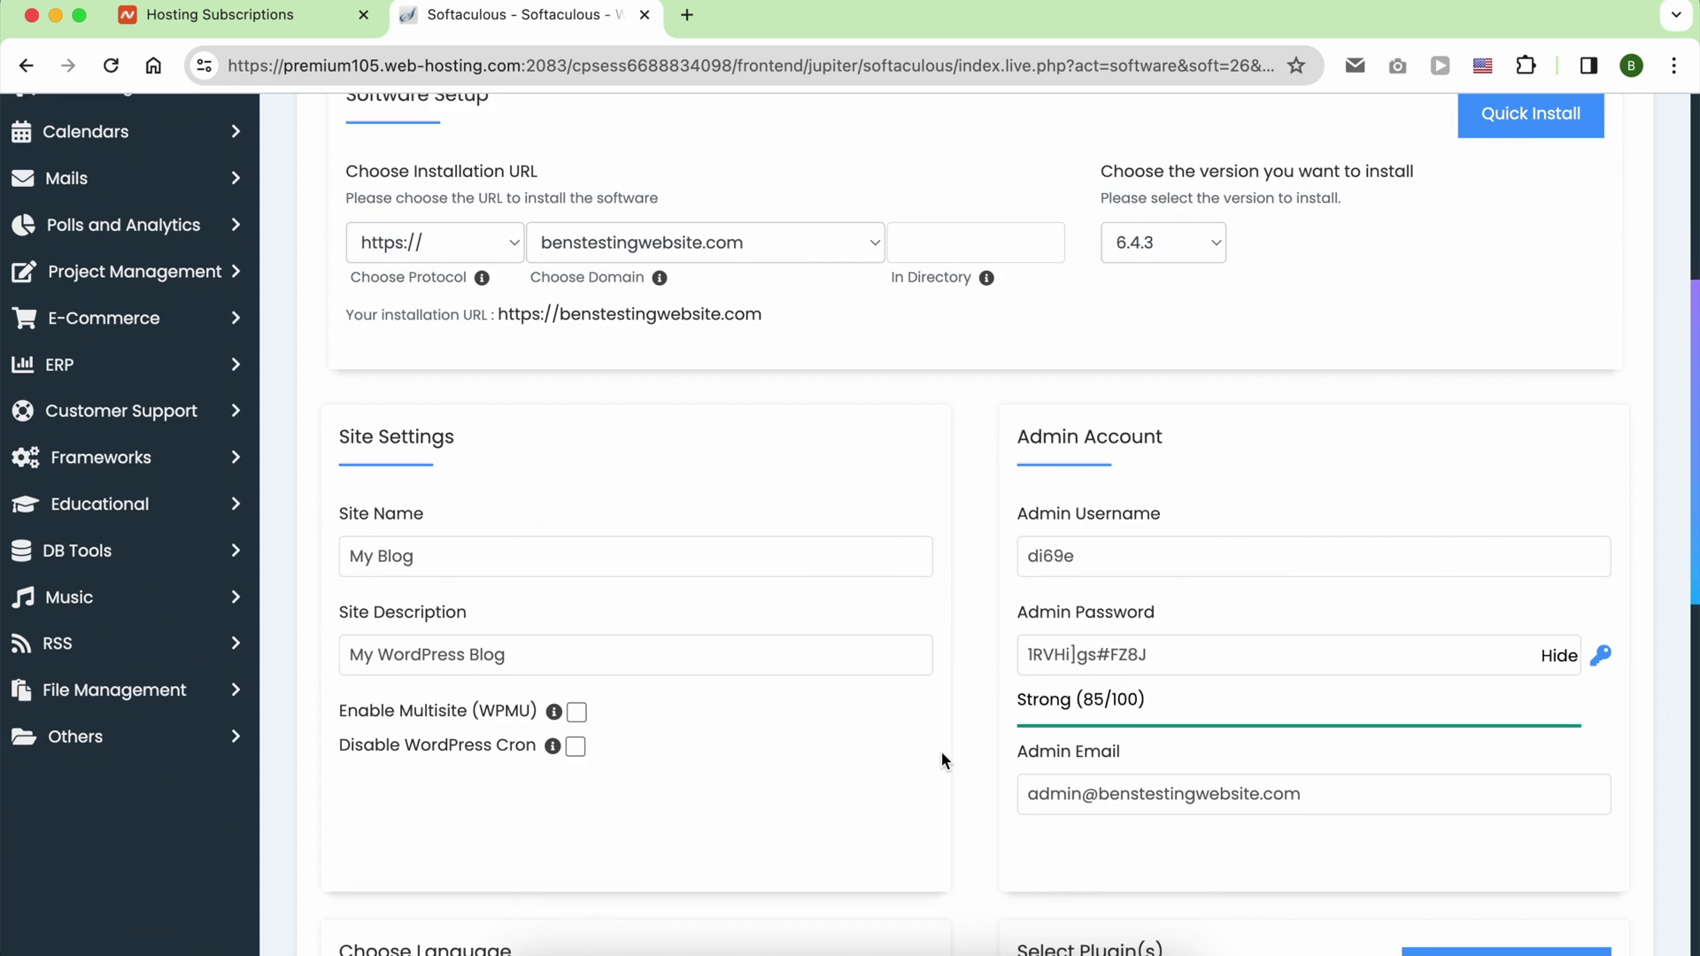
pyautogui.tripleClick(747, 550)
pyautogui.write('tes')
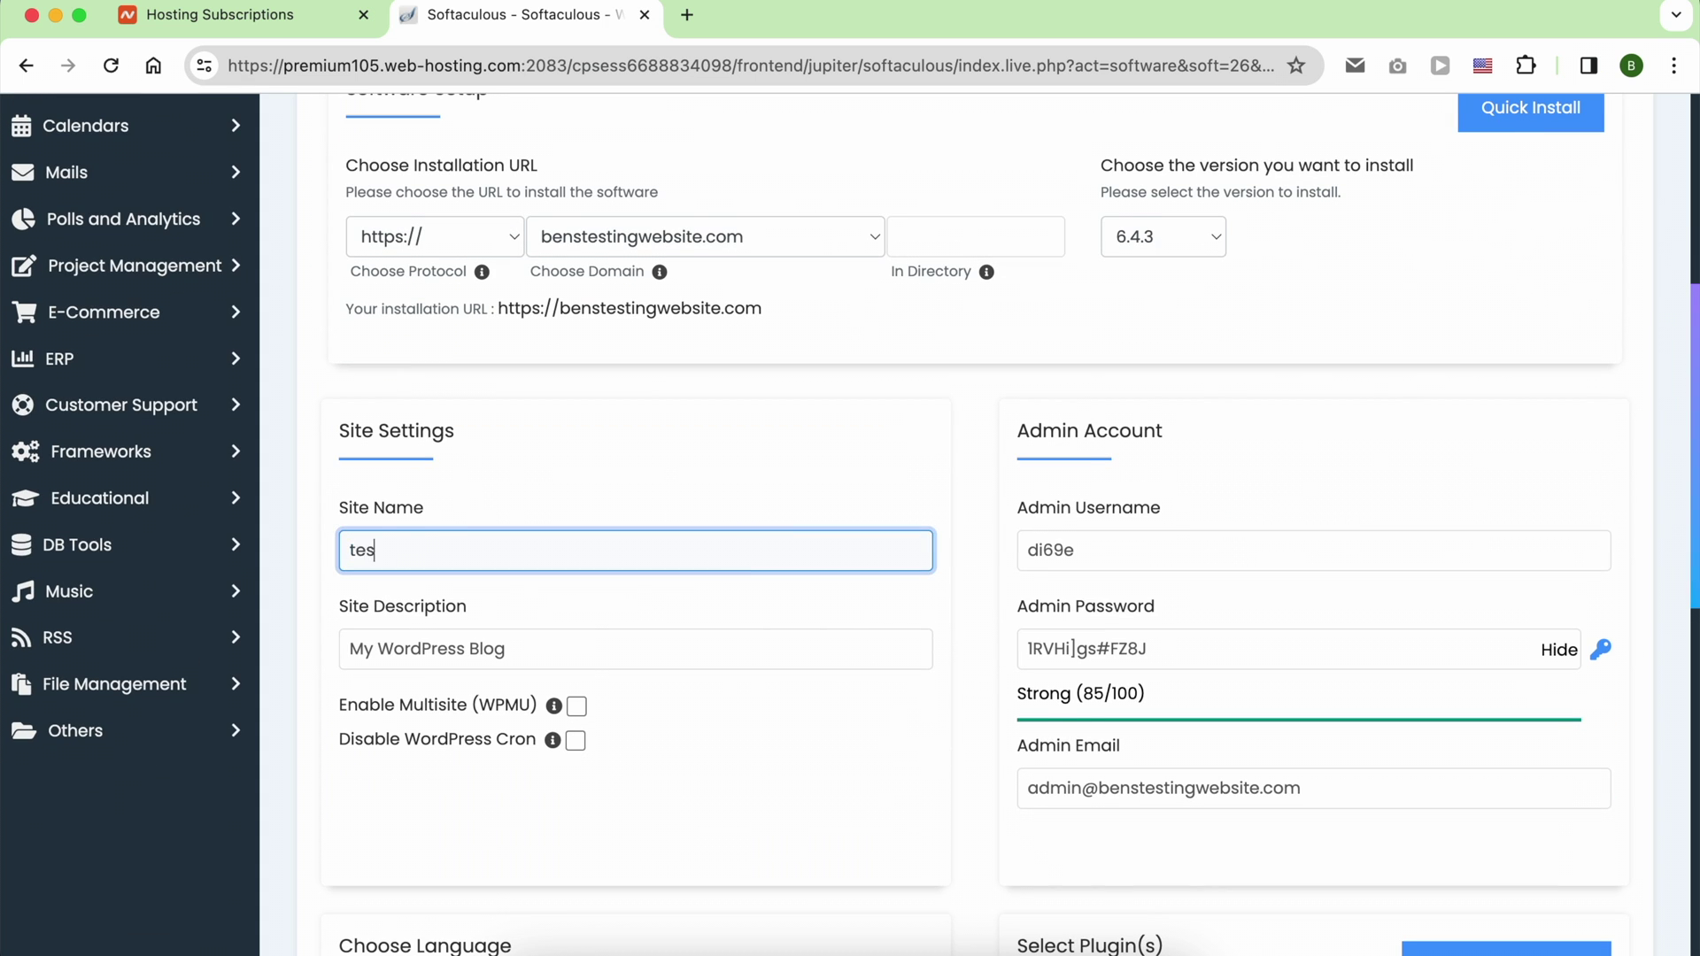
pyautogui.write('t')
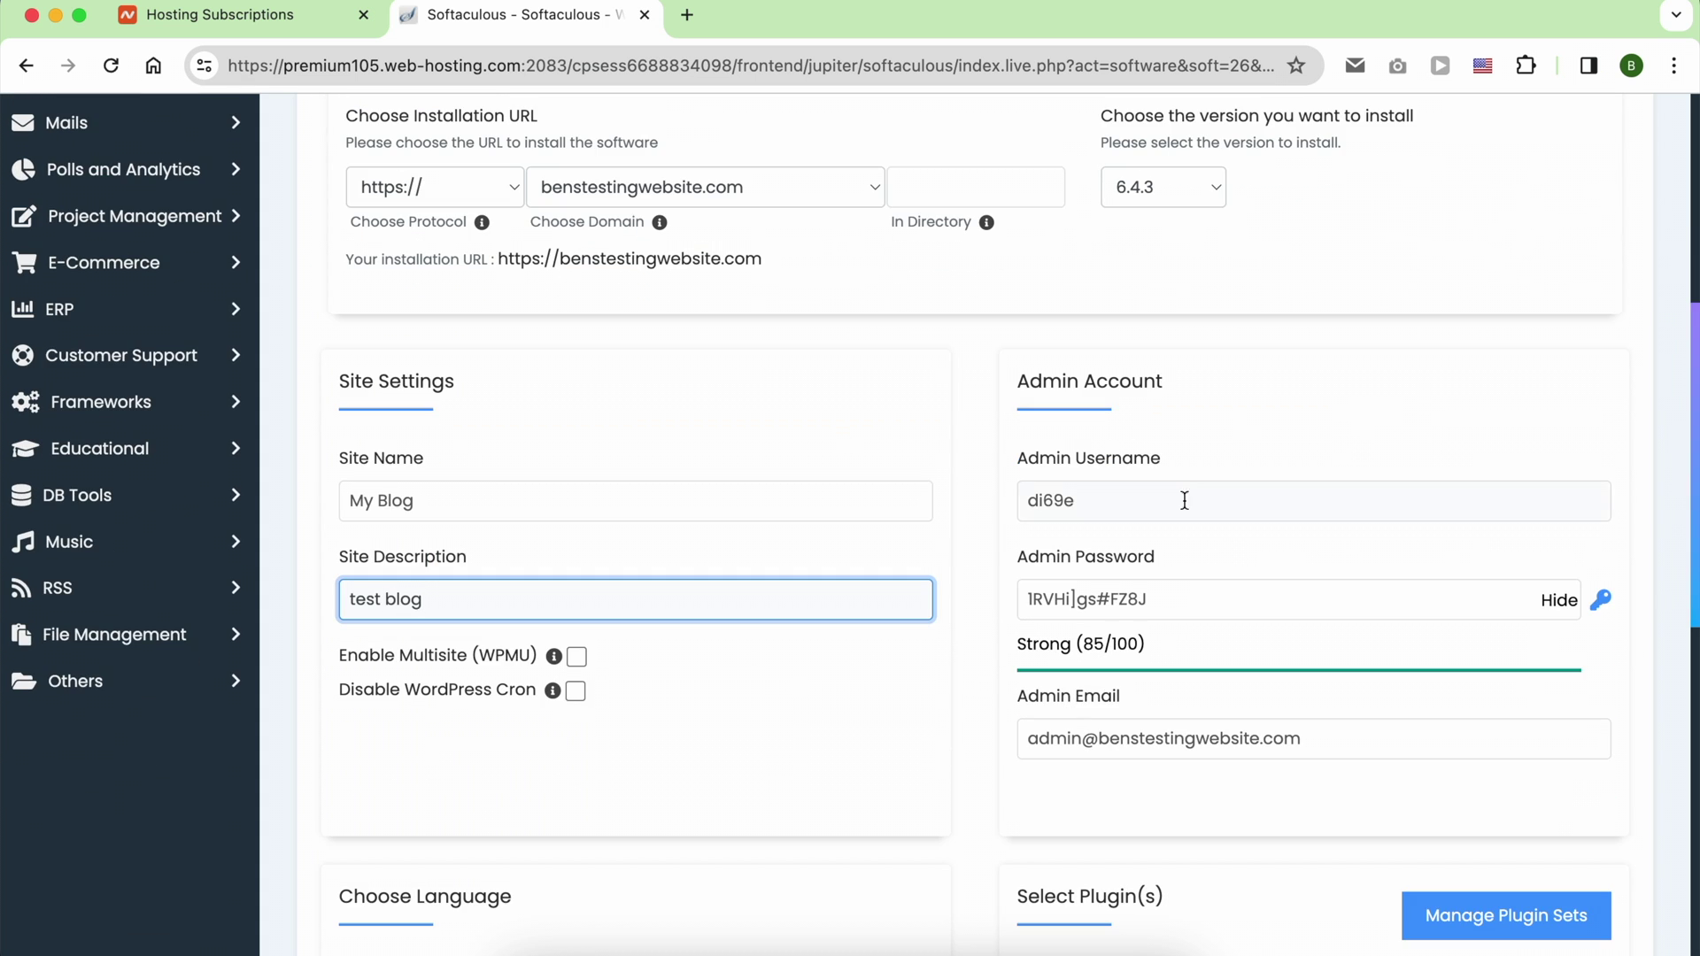
pyautogui.click(1163, 513)
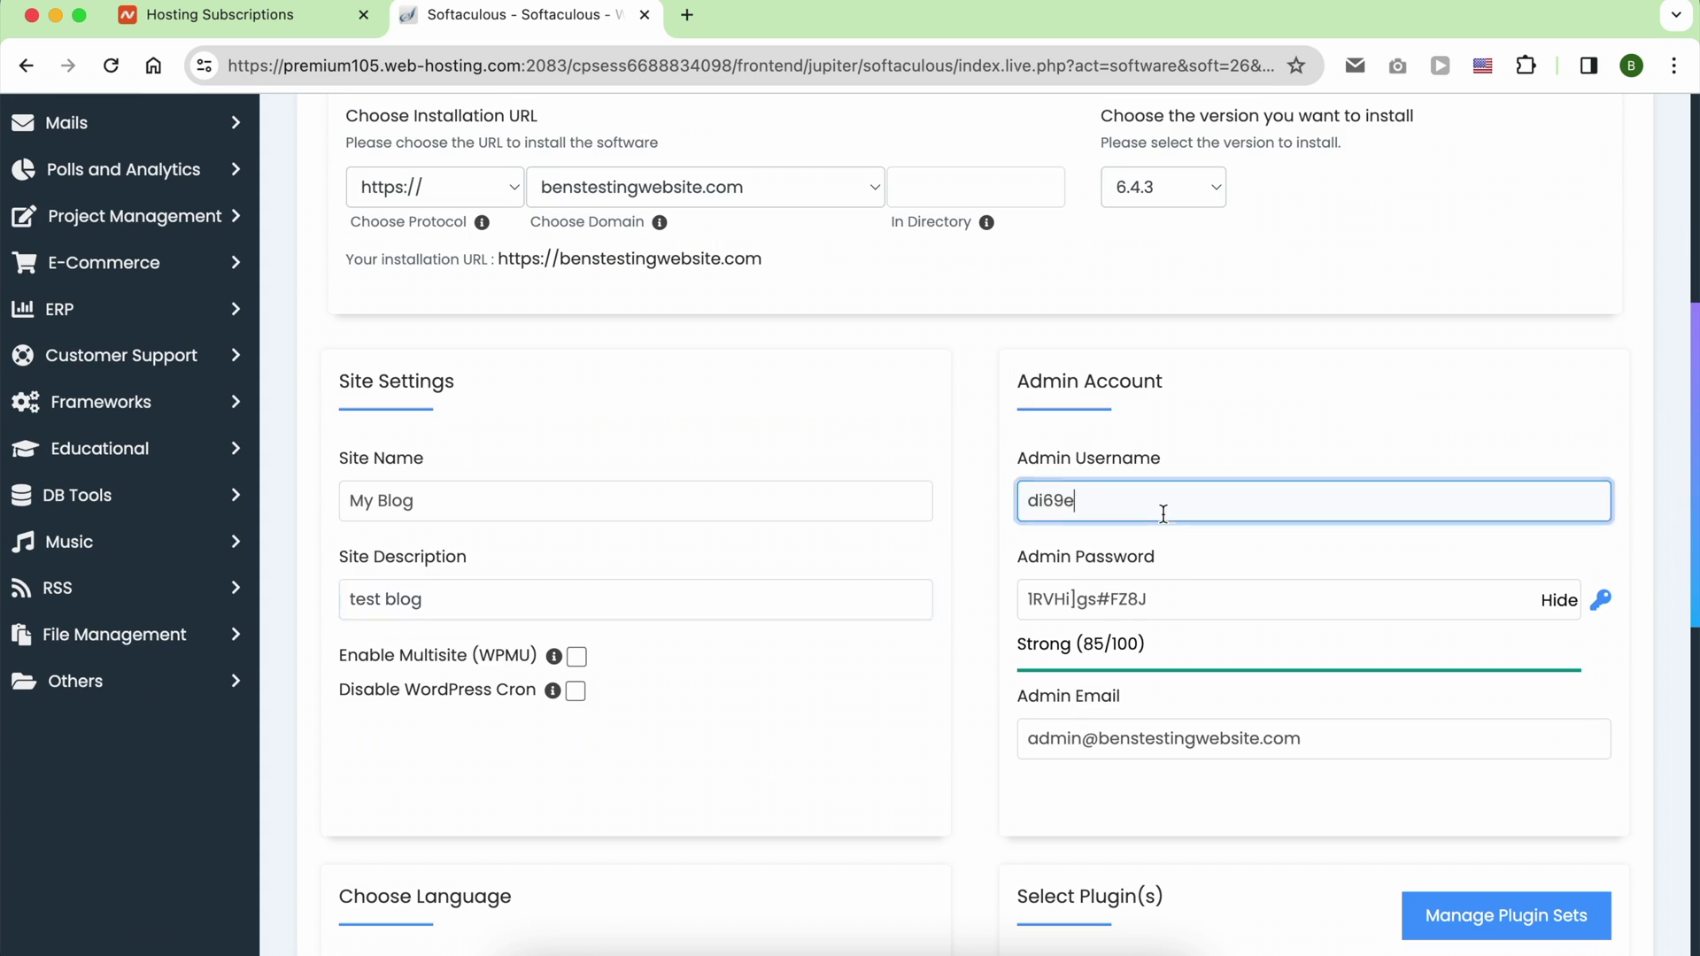
pyautogui.click(1245, 450)
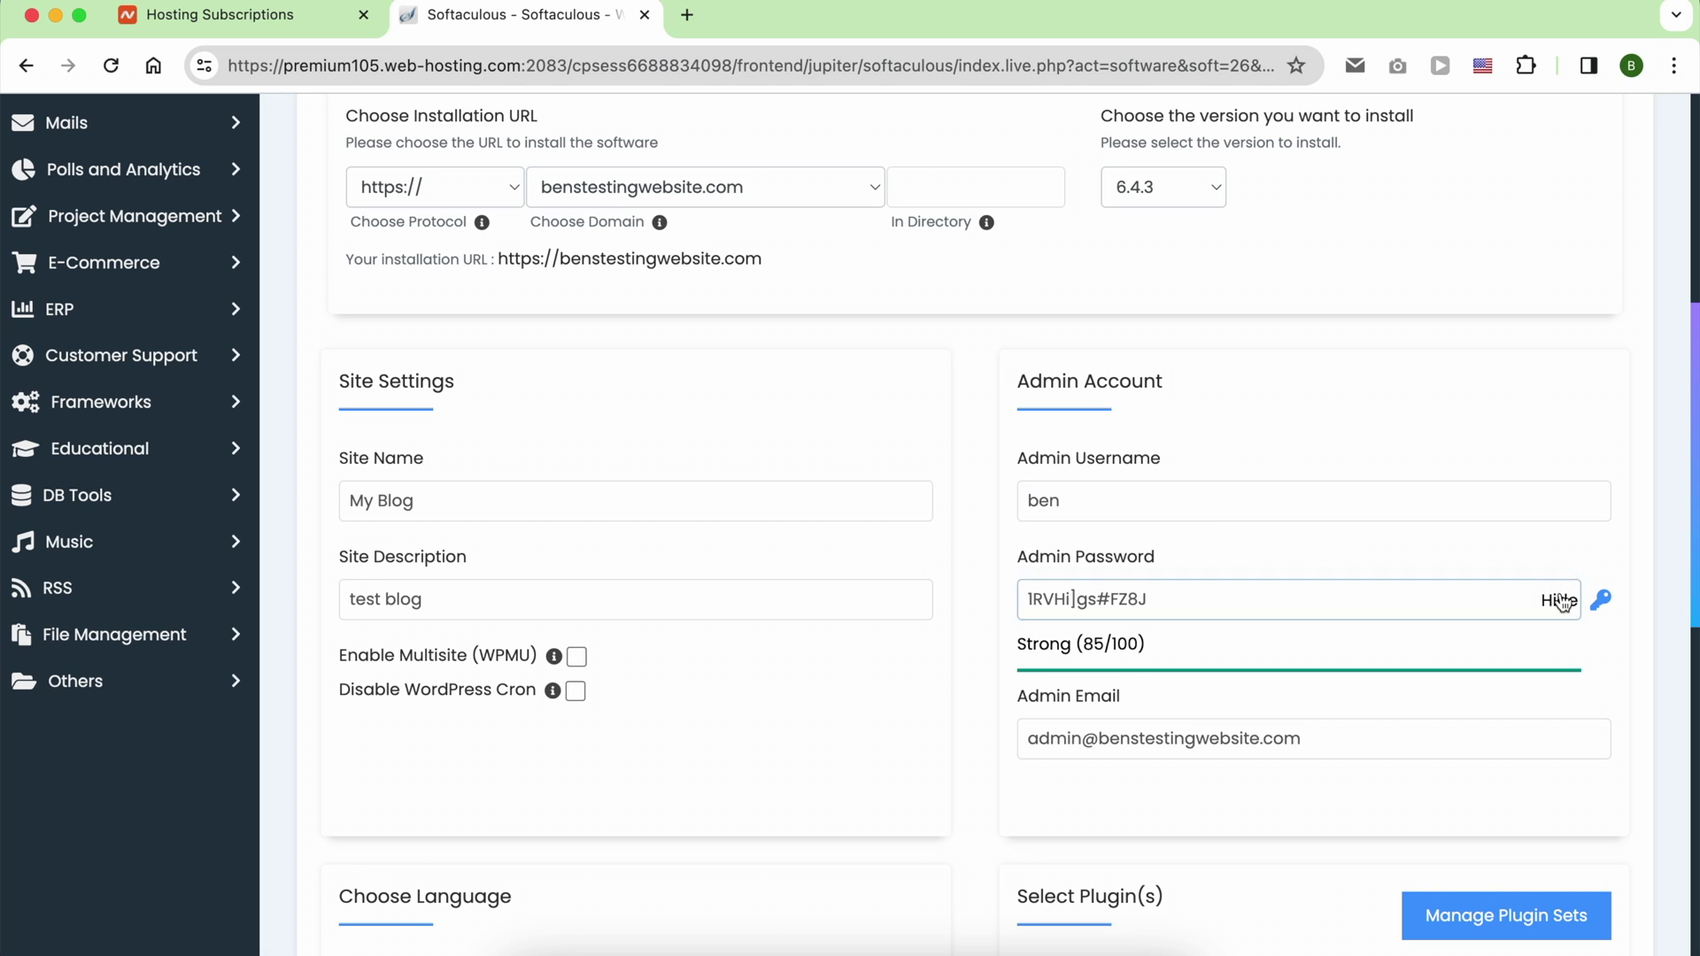
pyautogui.doubleClick(1363, 595)
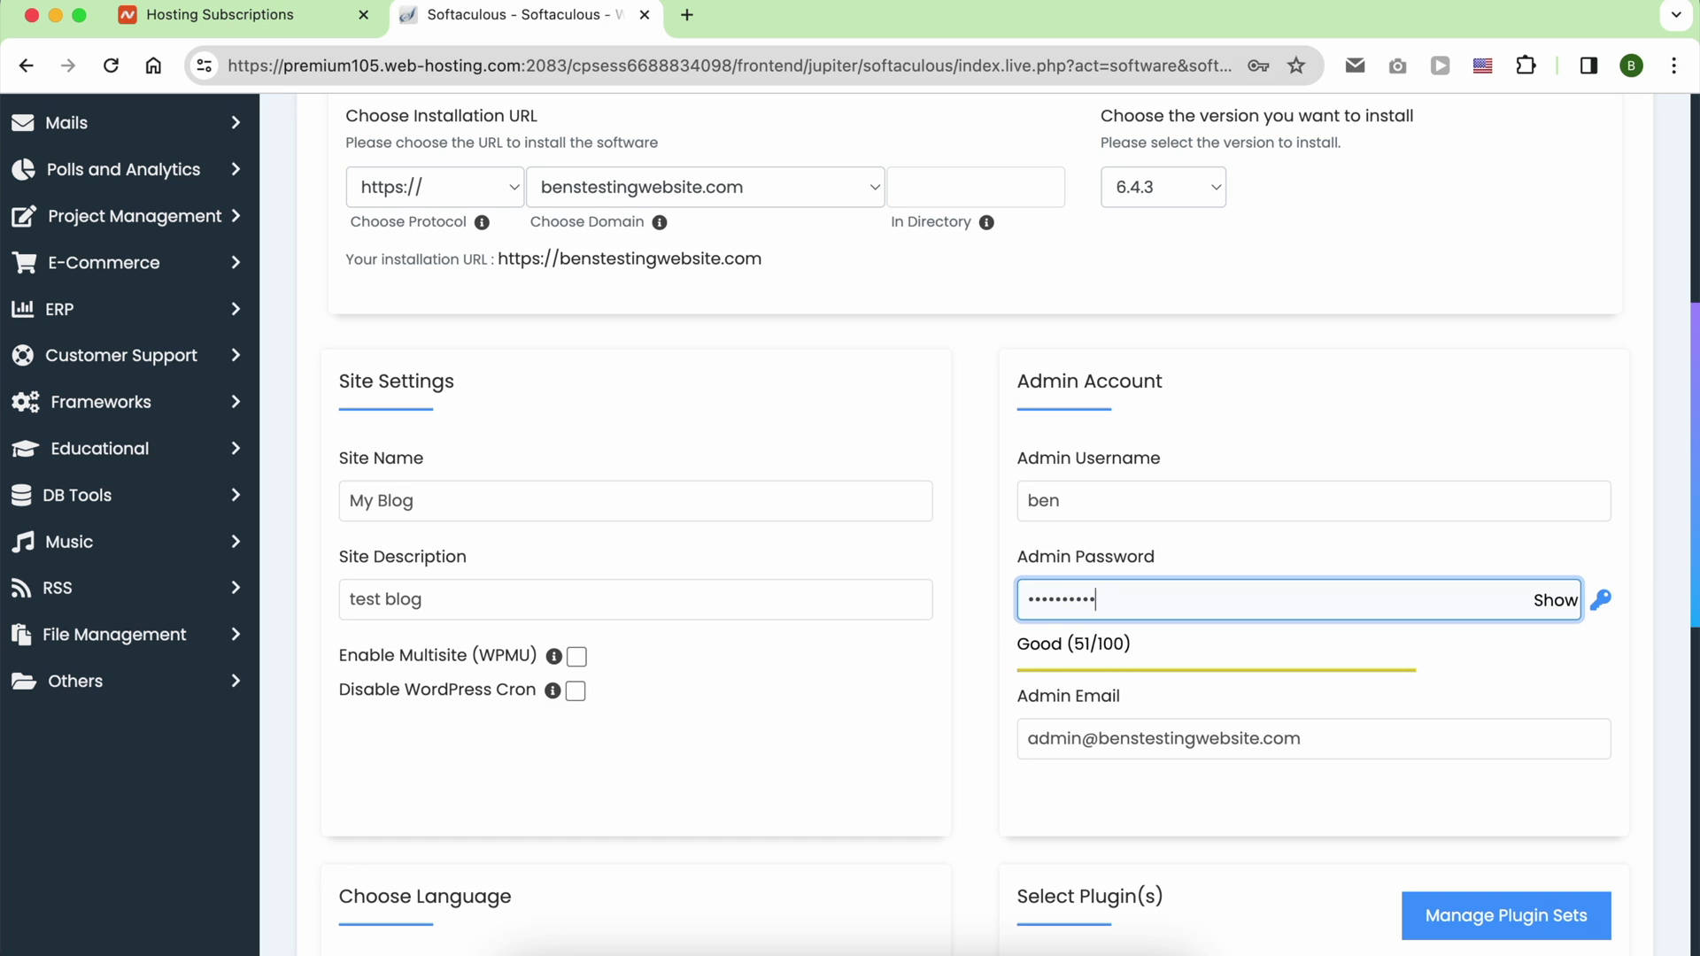
pyautogui.scroll(-1, 1404, 706)
pyautogui.click(1363, 744)
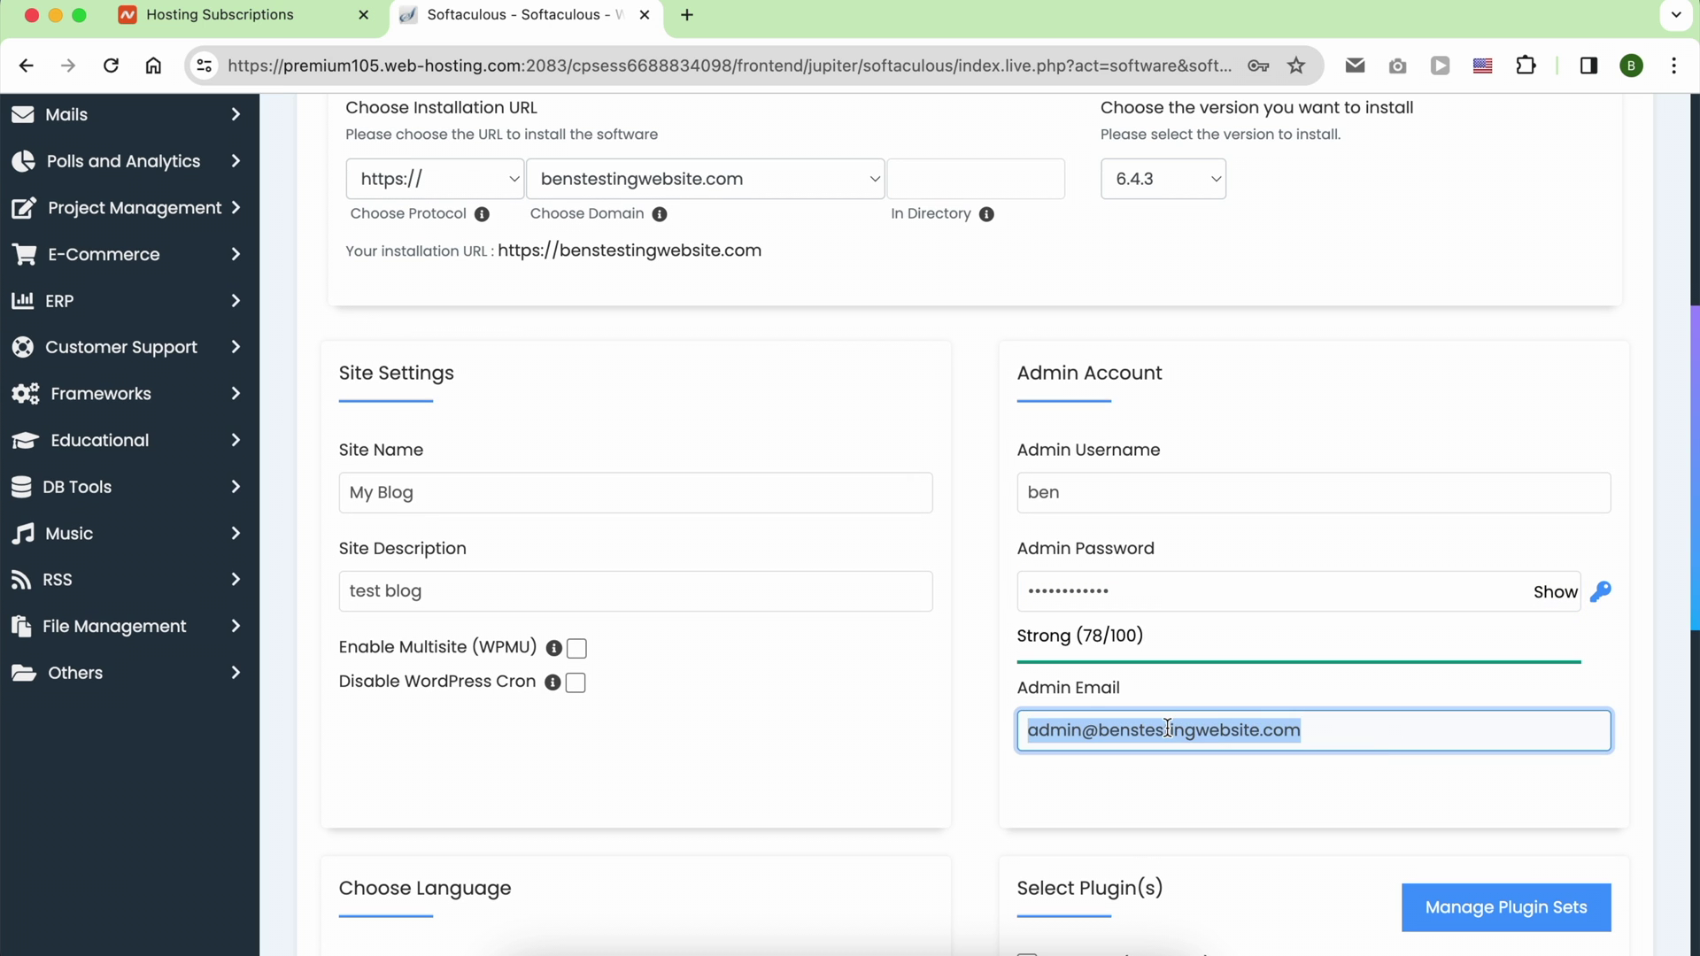
# Step: Set automated backups to Once a week in Advanced Options and install WordPress
pyautogui.scroll(-5, 1176, 801)
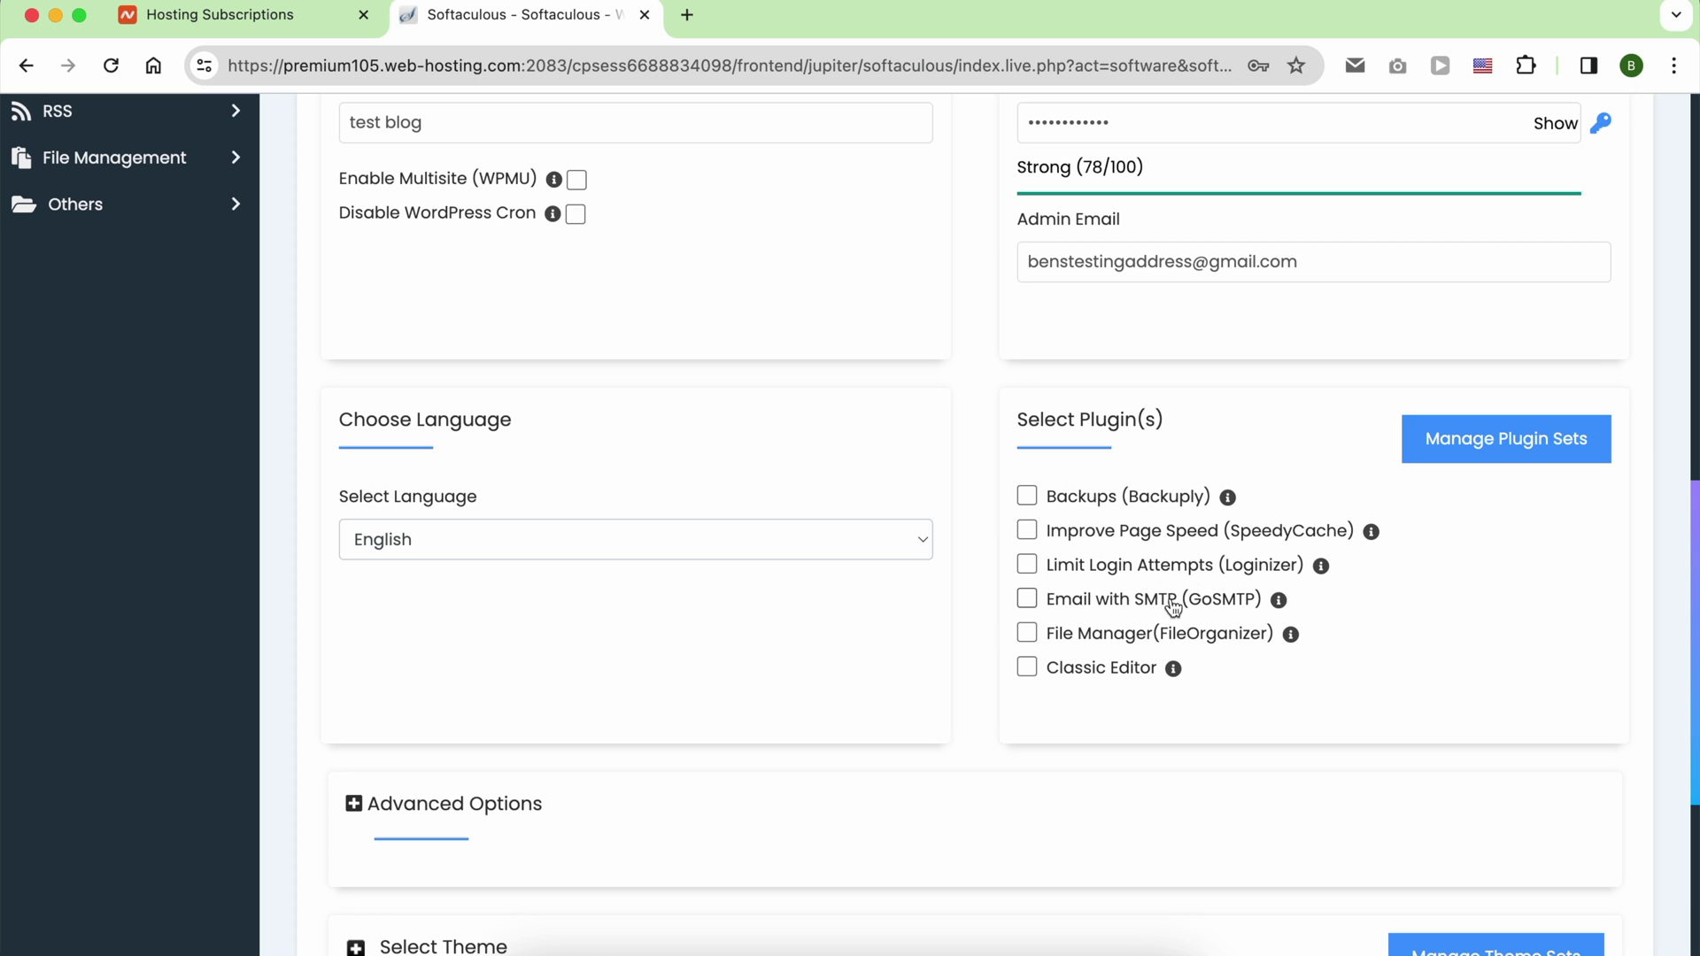
pyautogui.scroll(-3, 1190, 699)
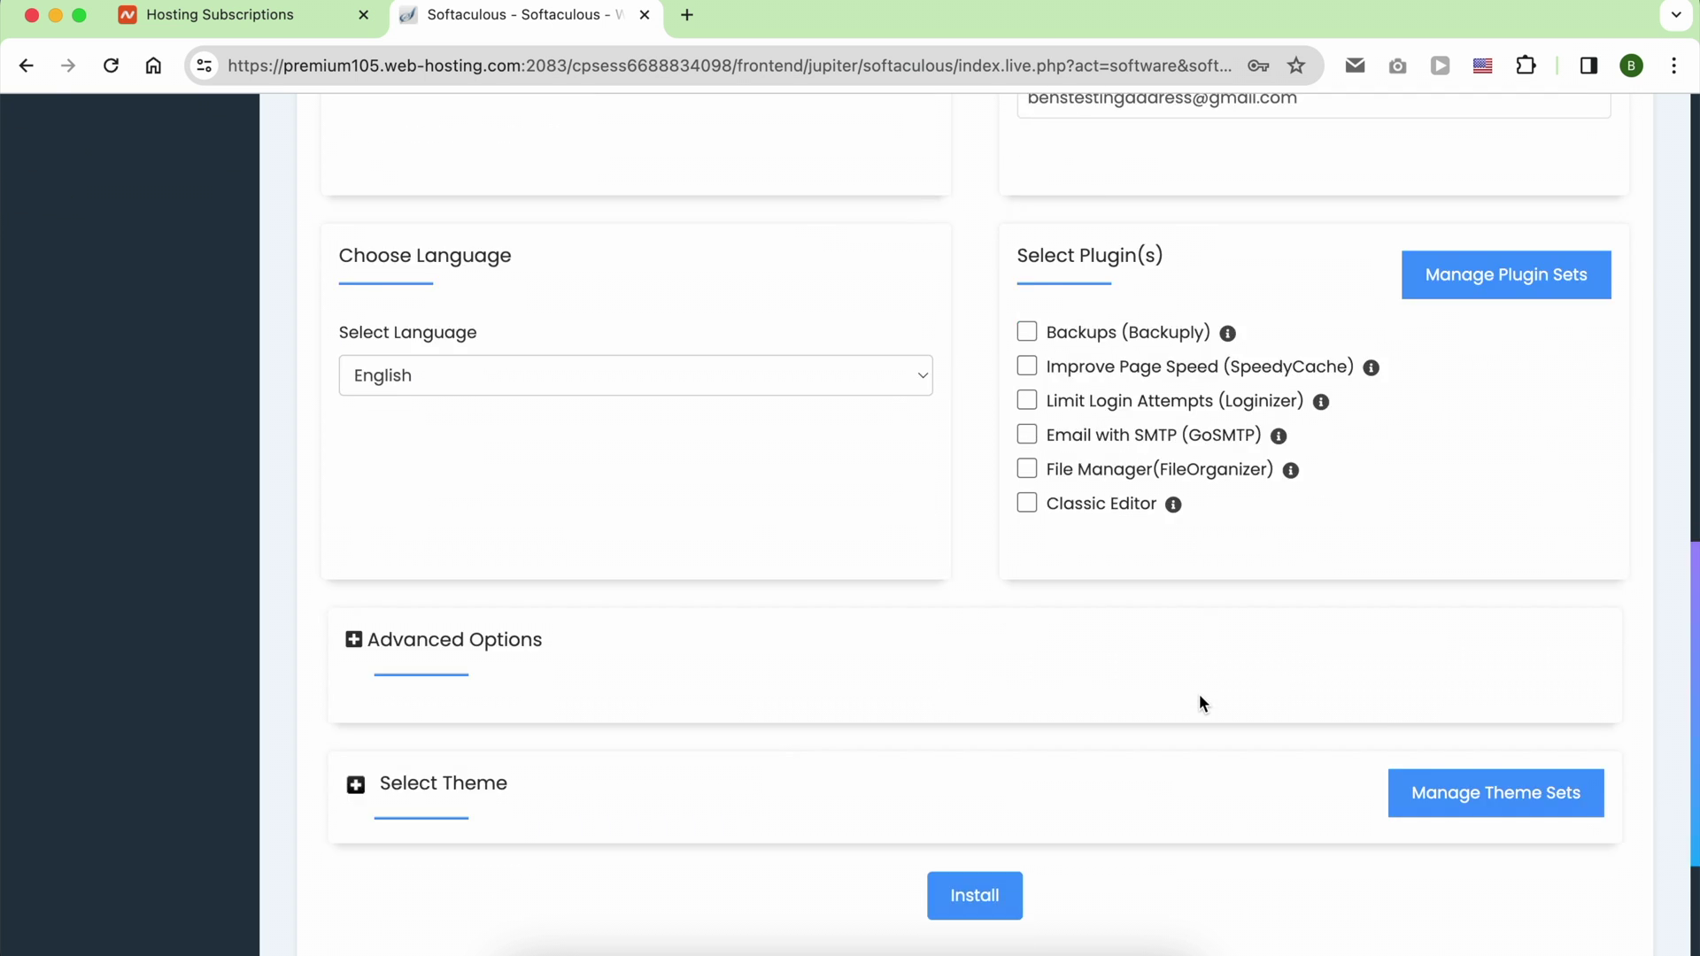
pyautogui.click(475, 534)
pyautogui.scroll(-2, 493, 496)
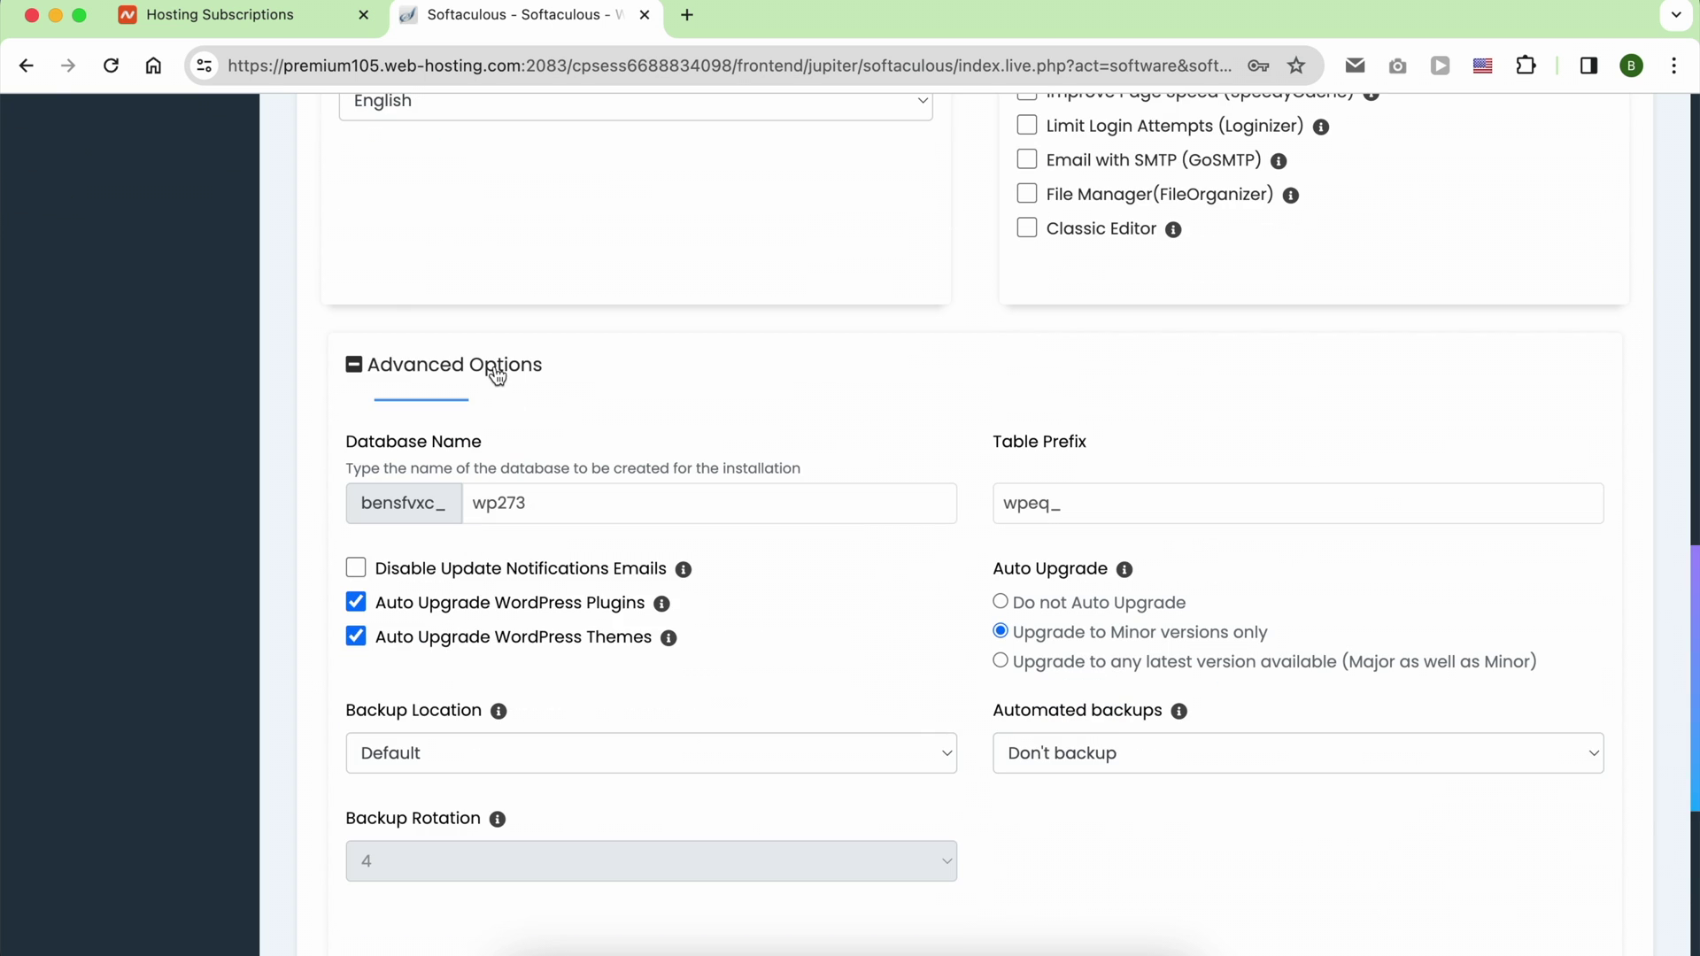
pyautogui.click(1080, 753)
pyautogui.click(1018, 805)
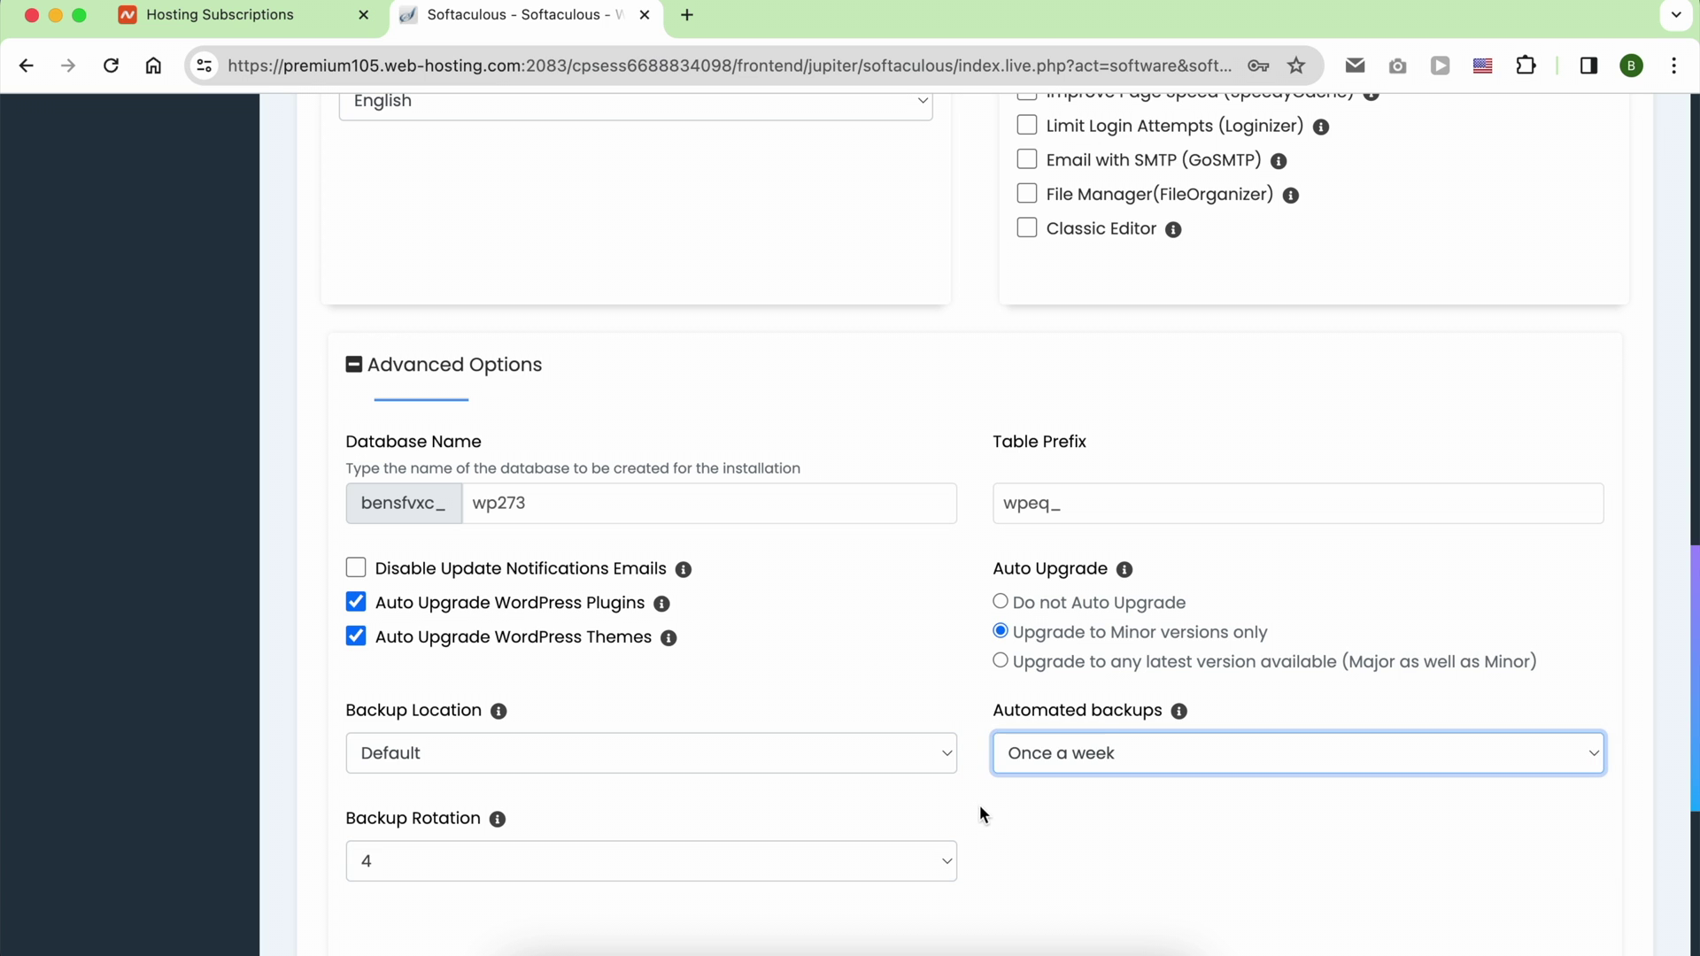
pyautogui.click(939, 755)
pyautogui.scroll(-2, 1054, 826)
pyautogui.scroll(1, 708, 531)
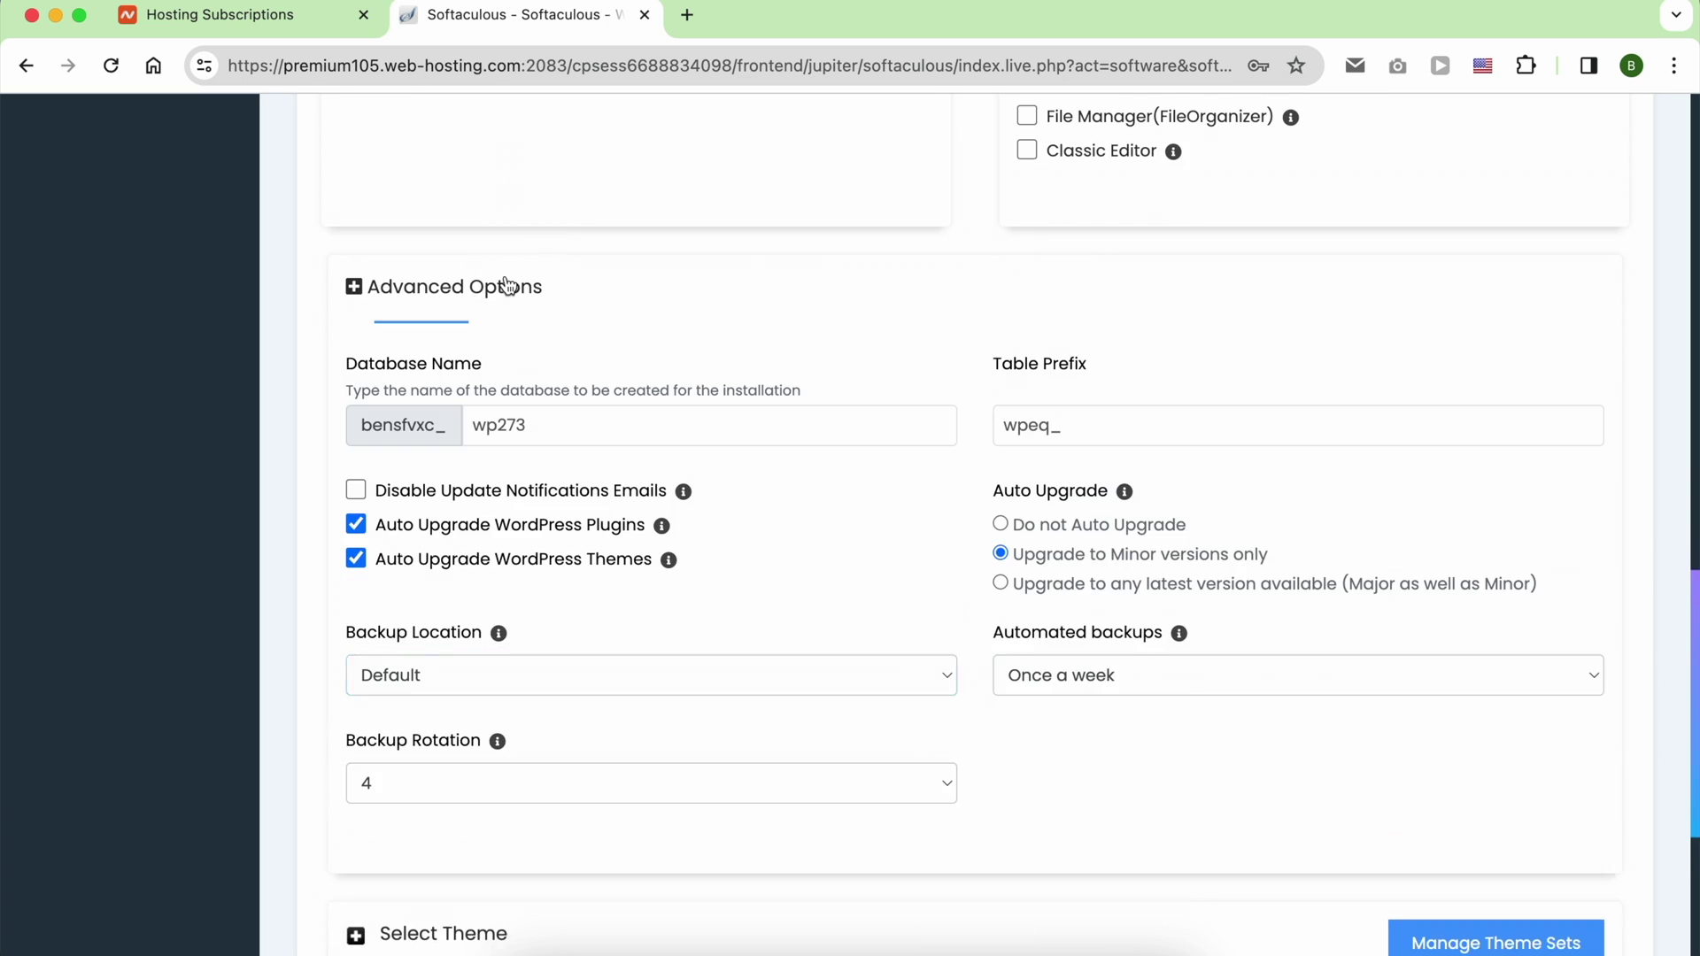
pyautogui.click(506, 285)
pyautogui.click(998, 635)
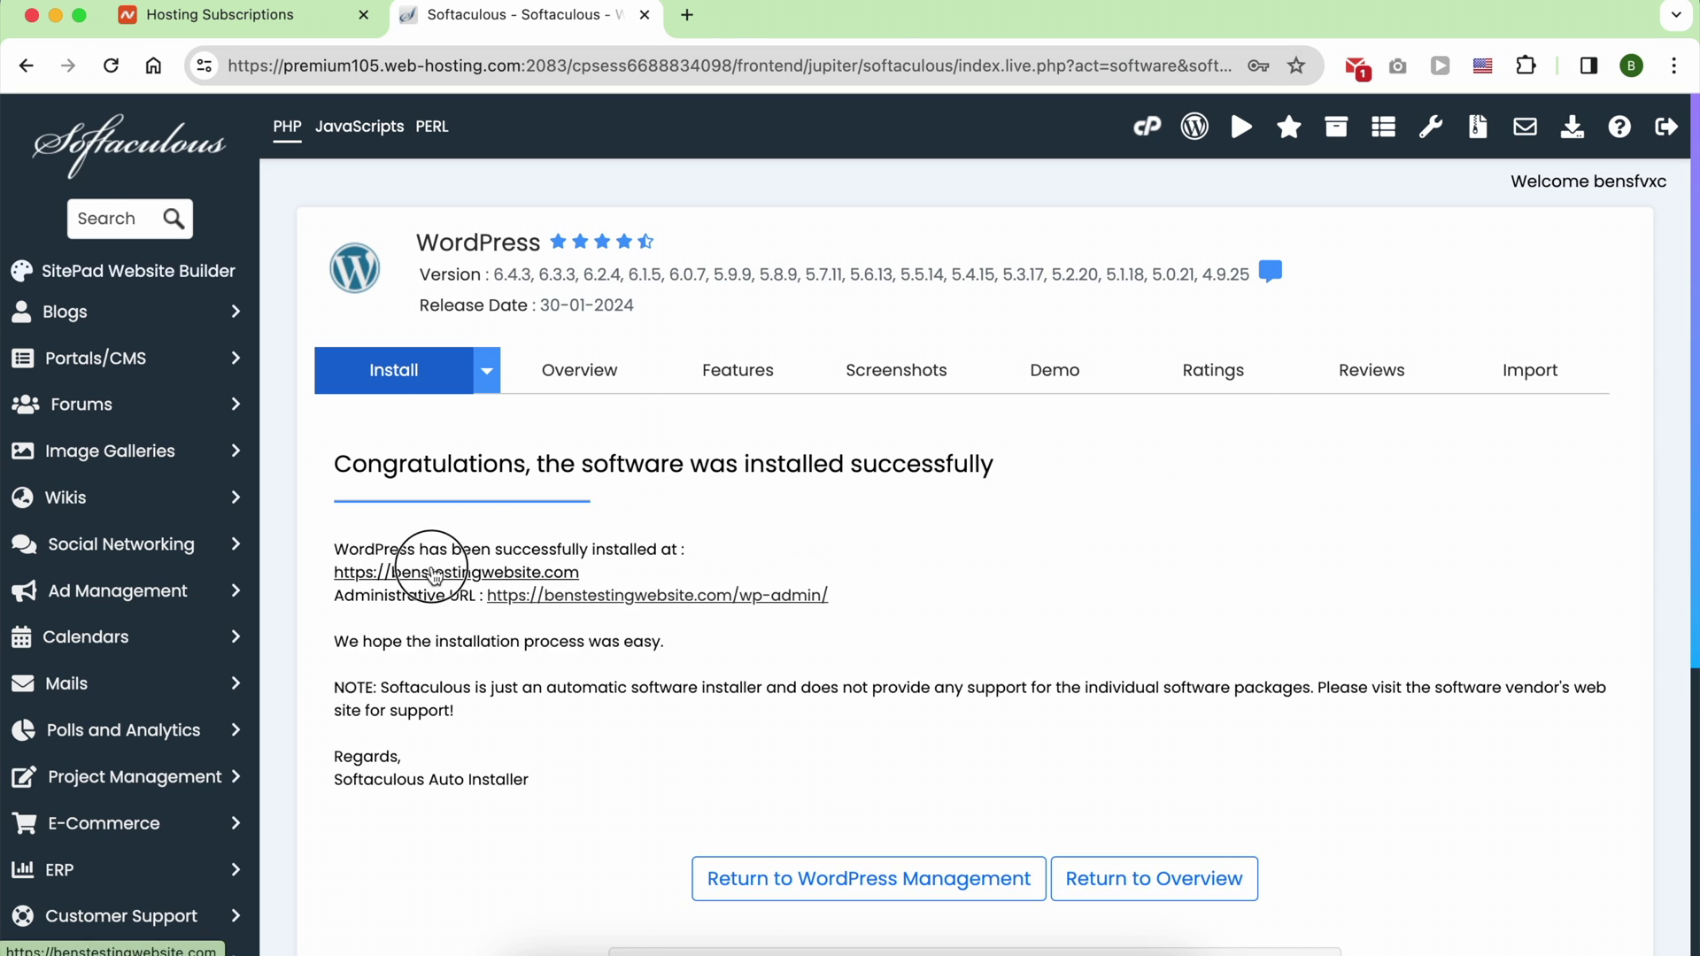
# Step: Open the newly installed site and scroll through the finished template website's home page
pyautogui.click(436, 565)
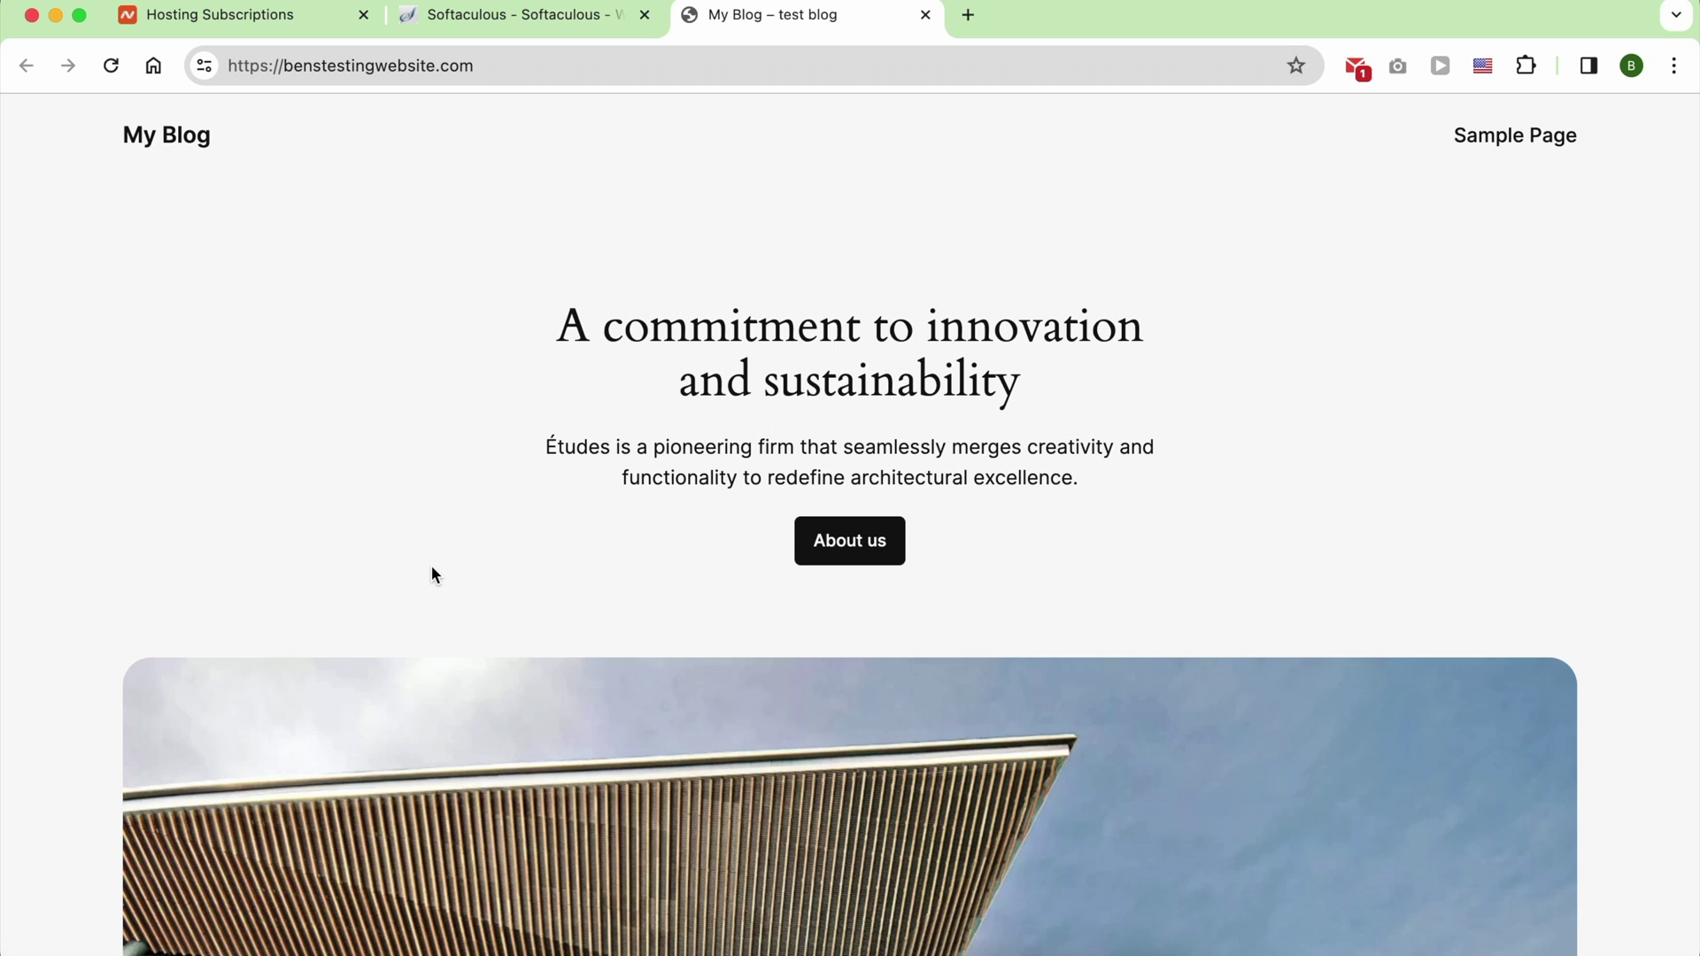
pyautogui.scroll(-10, 432, 574)
pyautogui.scroll(-6, 432, 565)
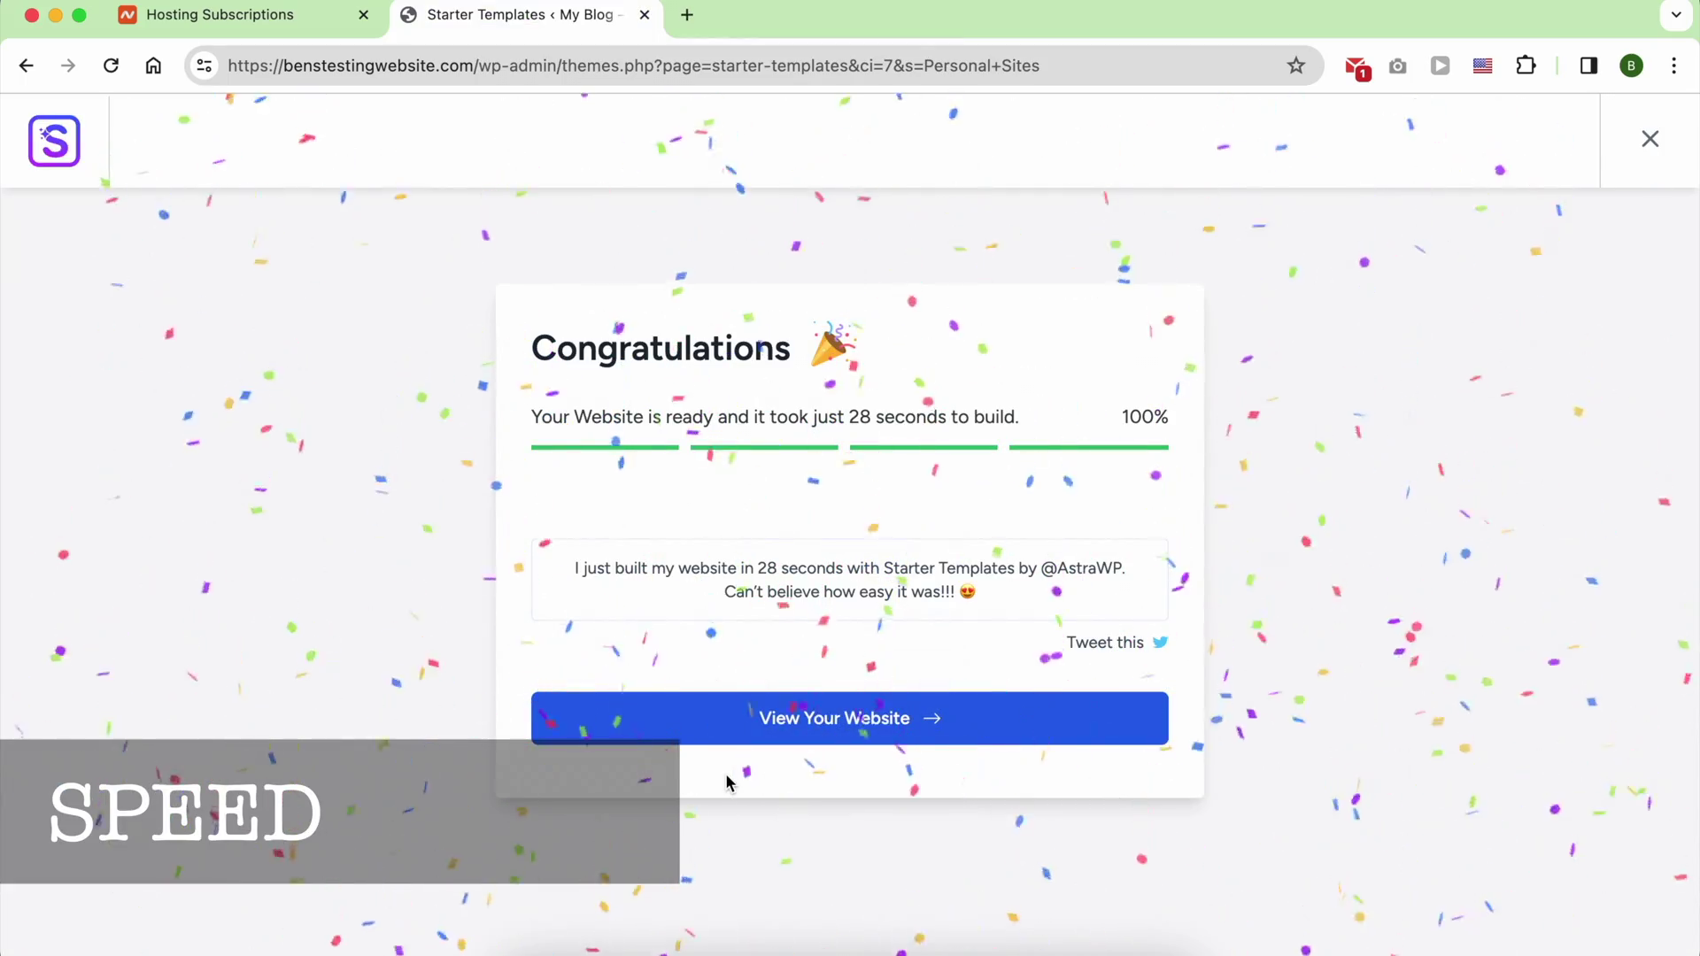
pyautogui.click(839, 738)
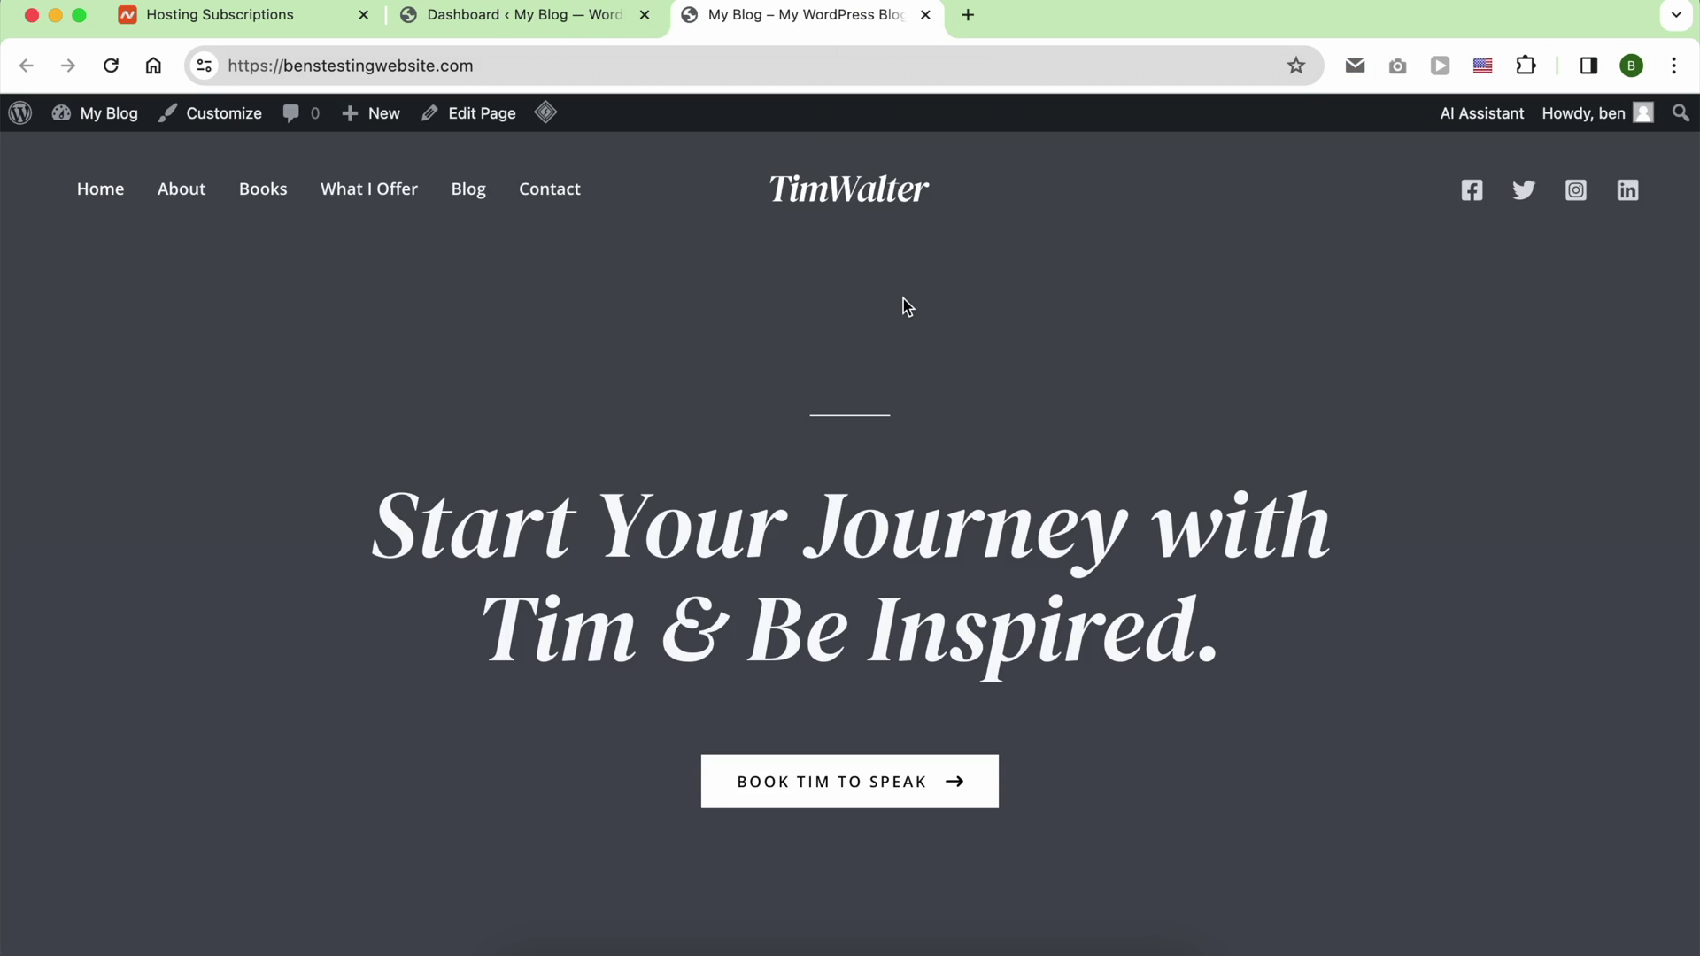
pyautogui.scroll(-10, 903, 300)
pyautogui.scroll(-15, 903, 299)
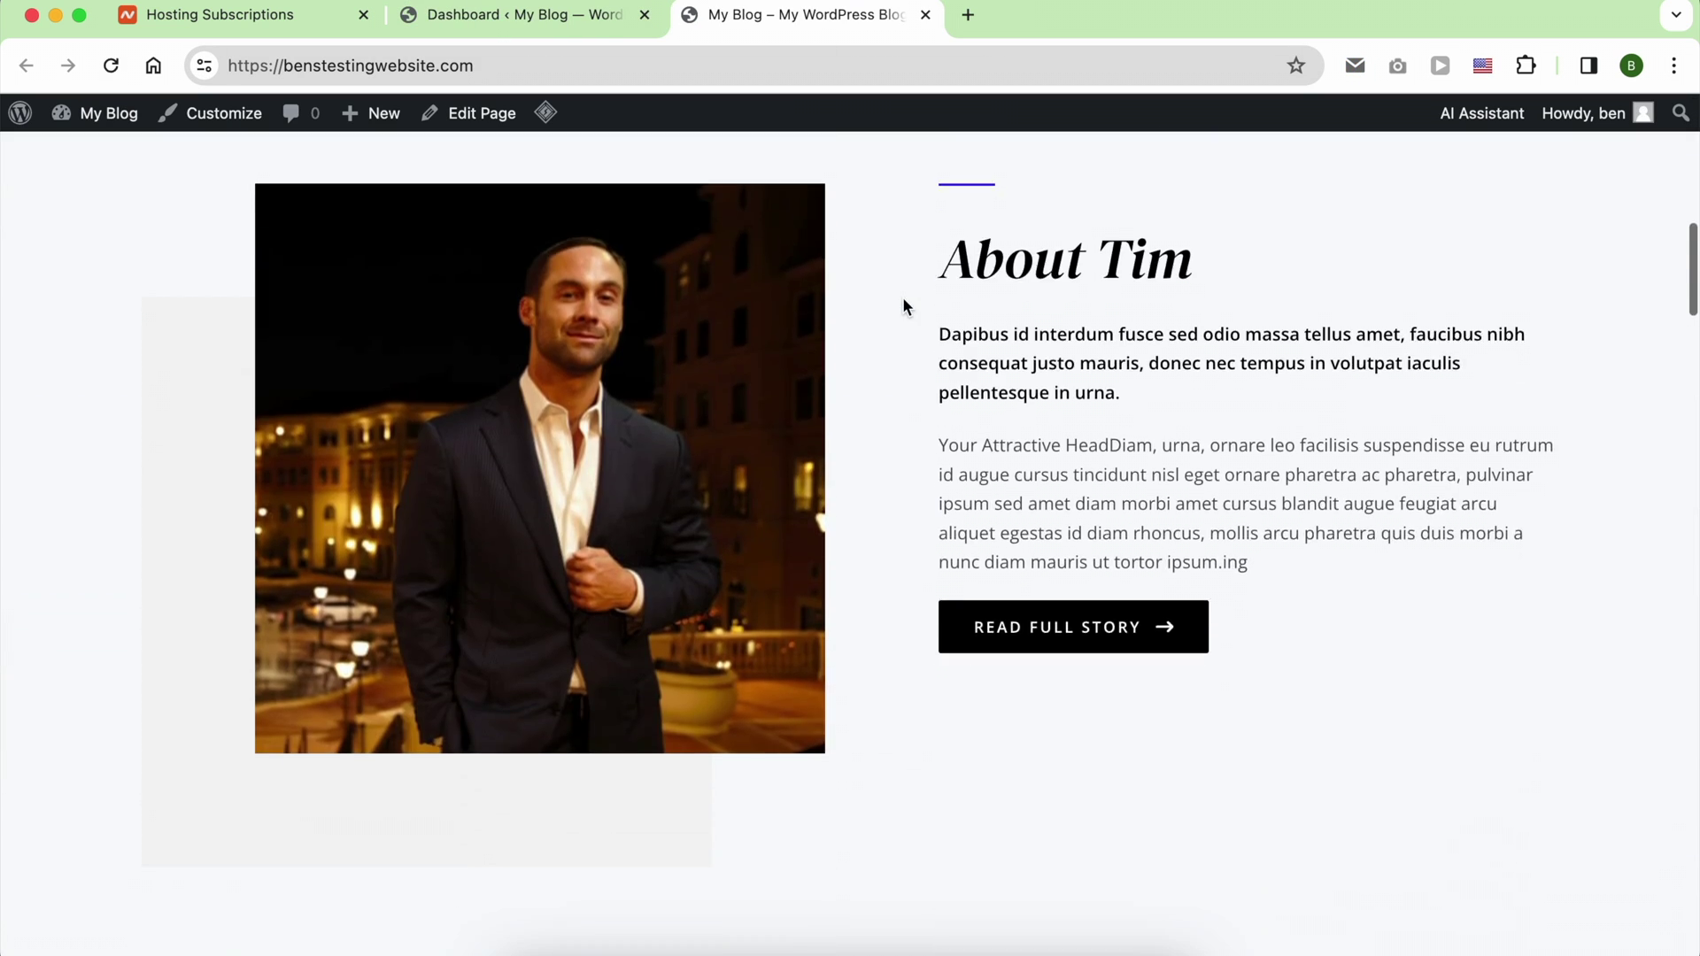
pyautogui.scroll(-20, 903, 299)
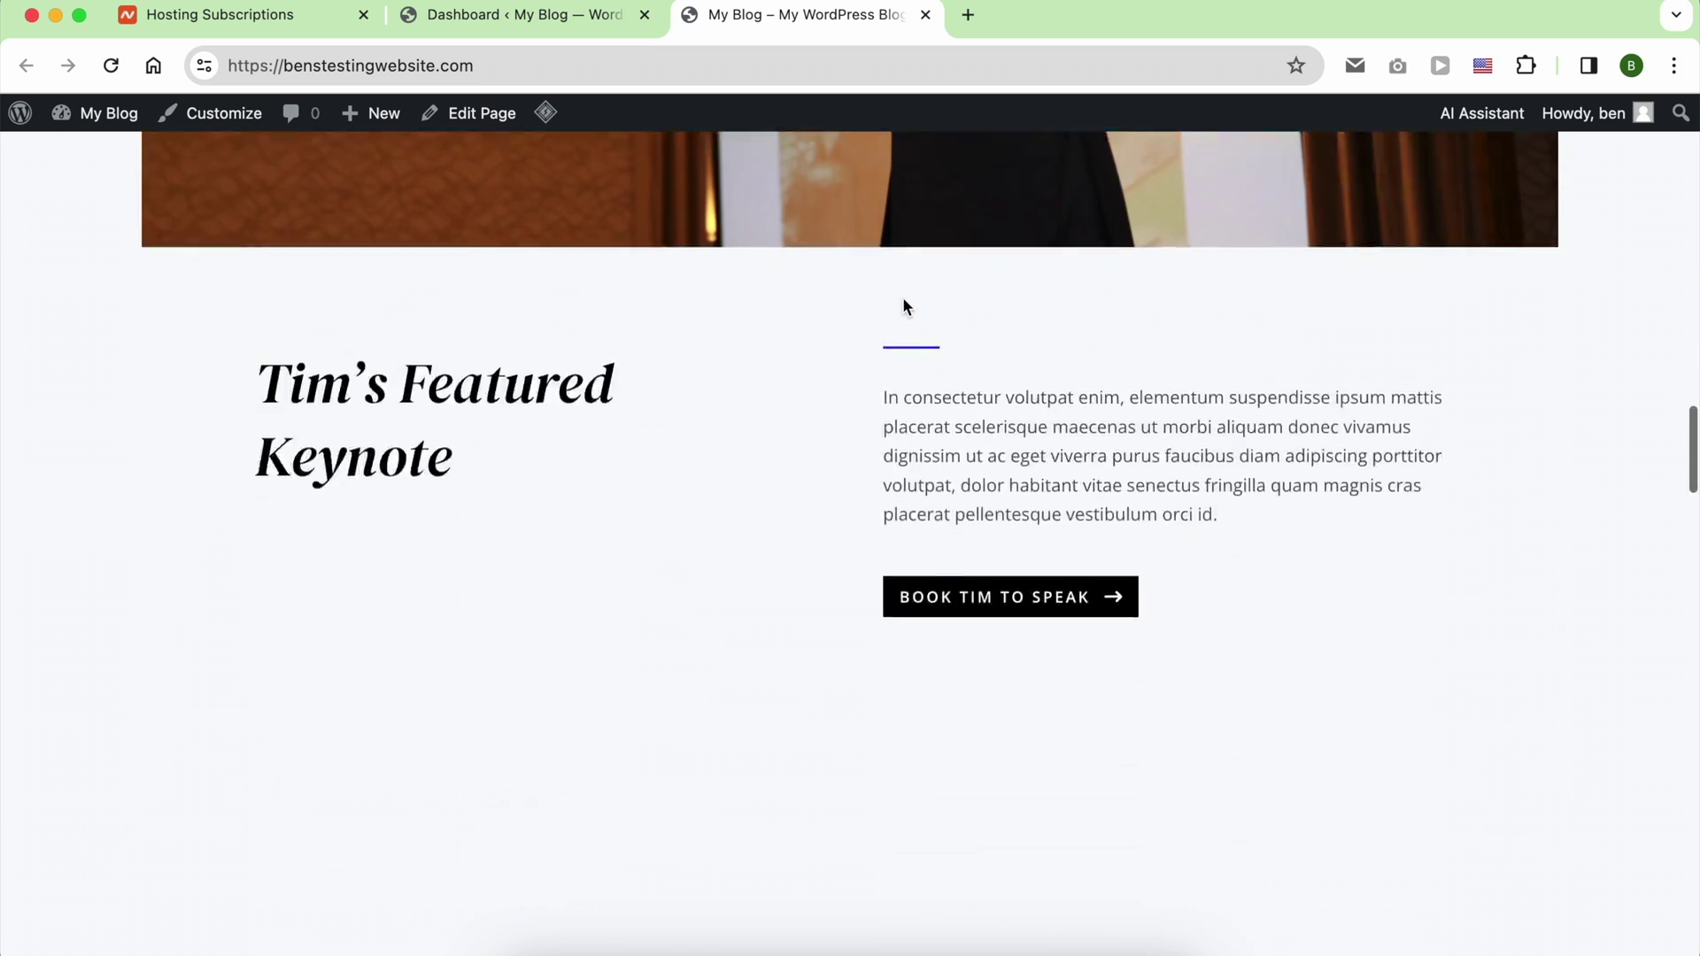
pyautogui.scroll(-20, 903, 299)
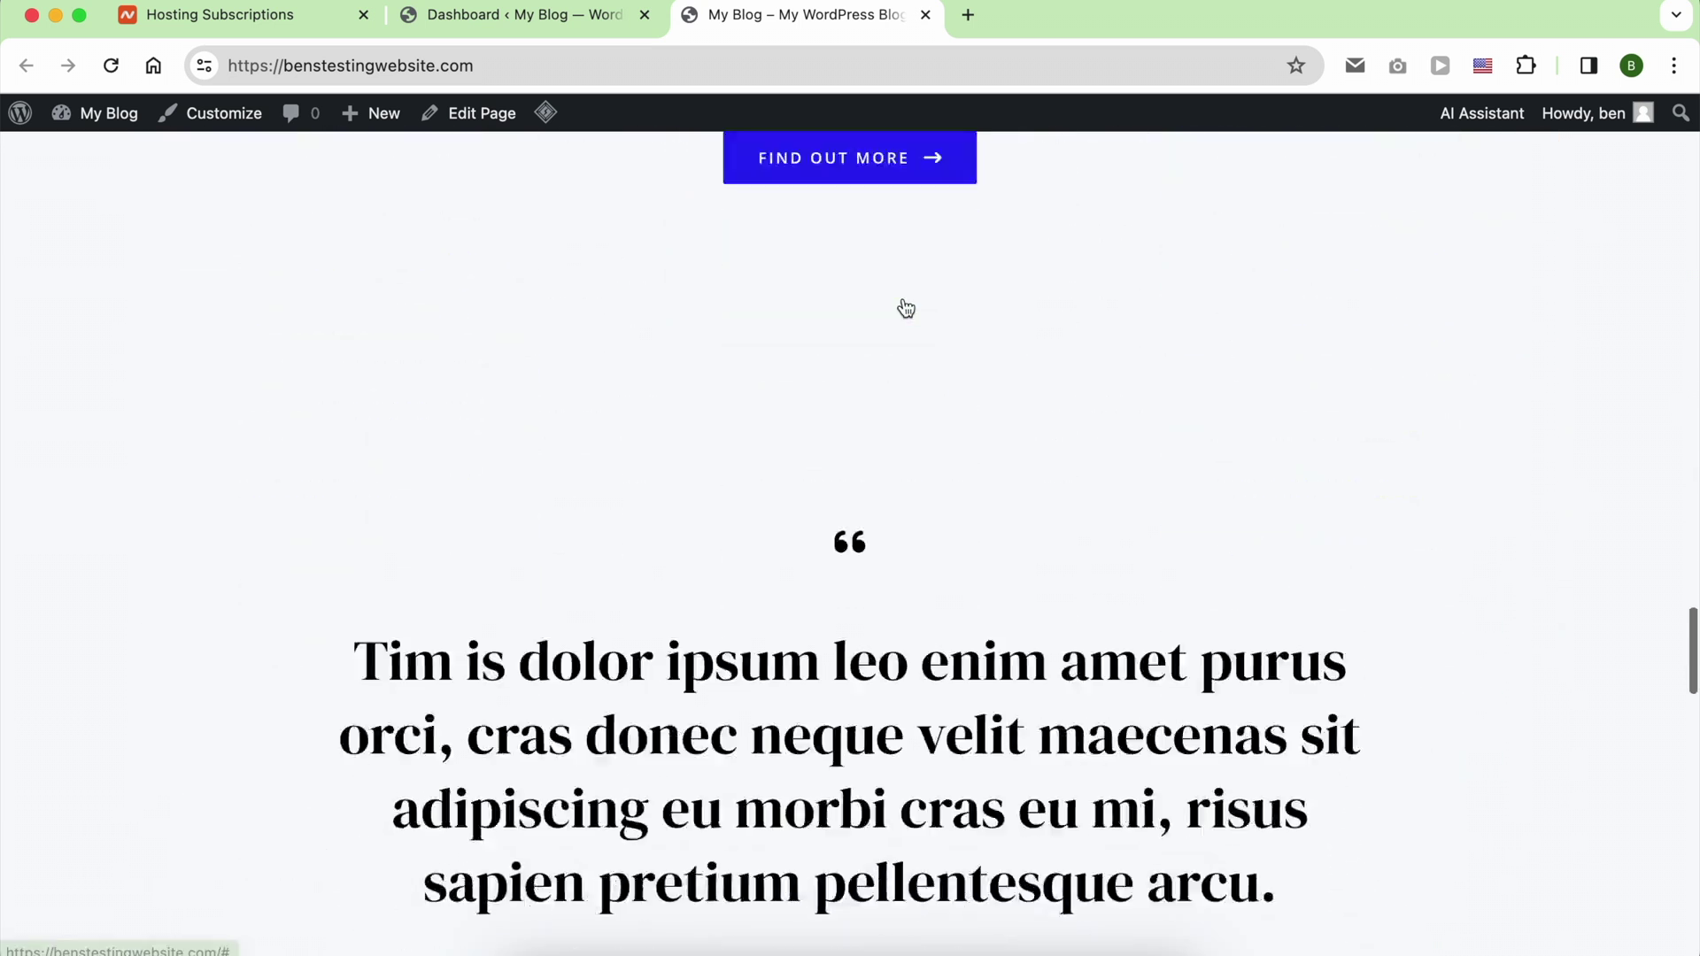
pyautogui.scroll(-6, 904, 306)
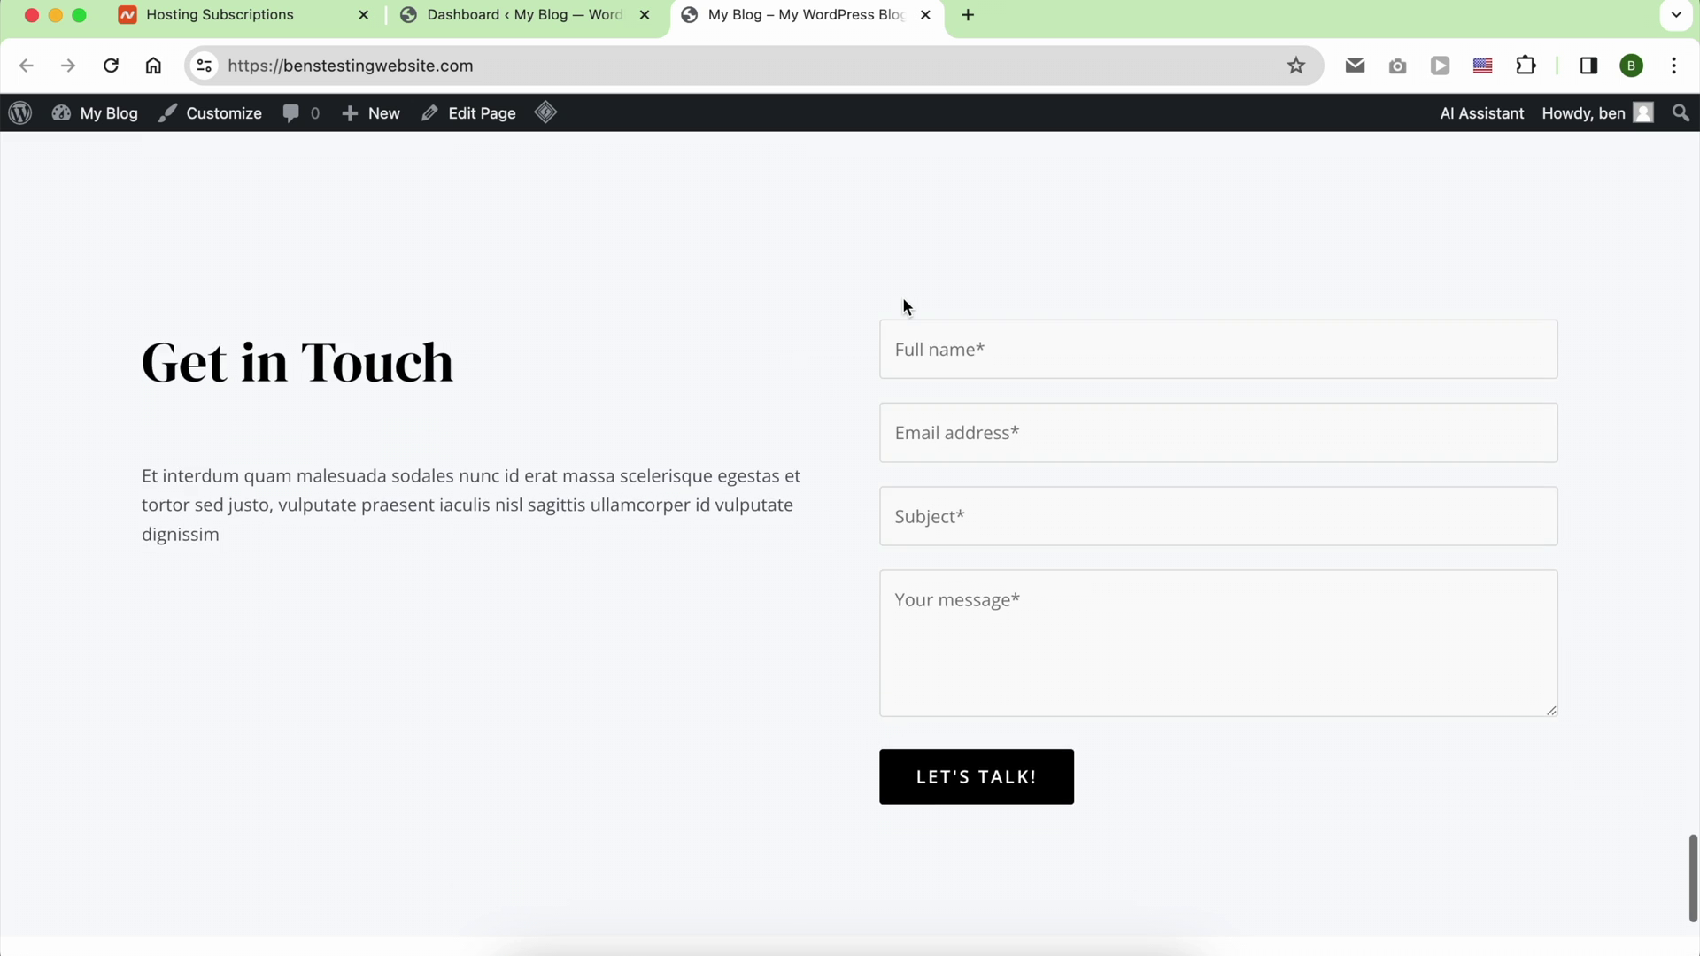
pyautogui.scroll(4, 904, 301)
pyautogui.scroll(20, 903, 300)
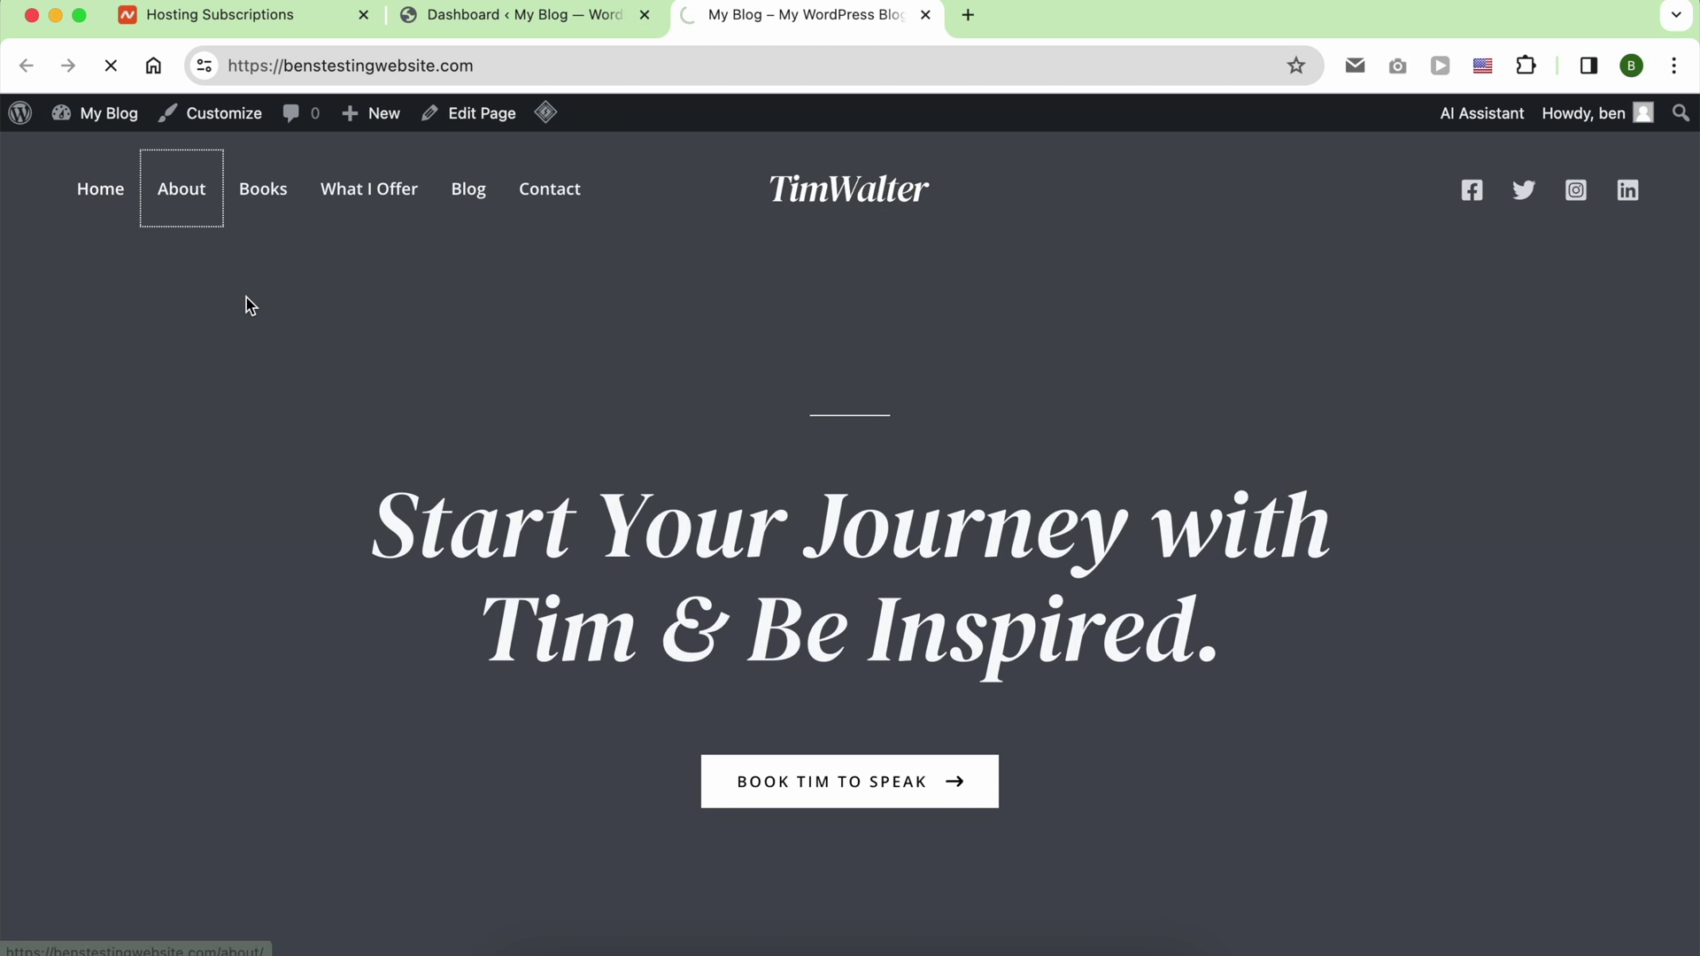
pyautogui.scroll(-15, 248, 304)
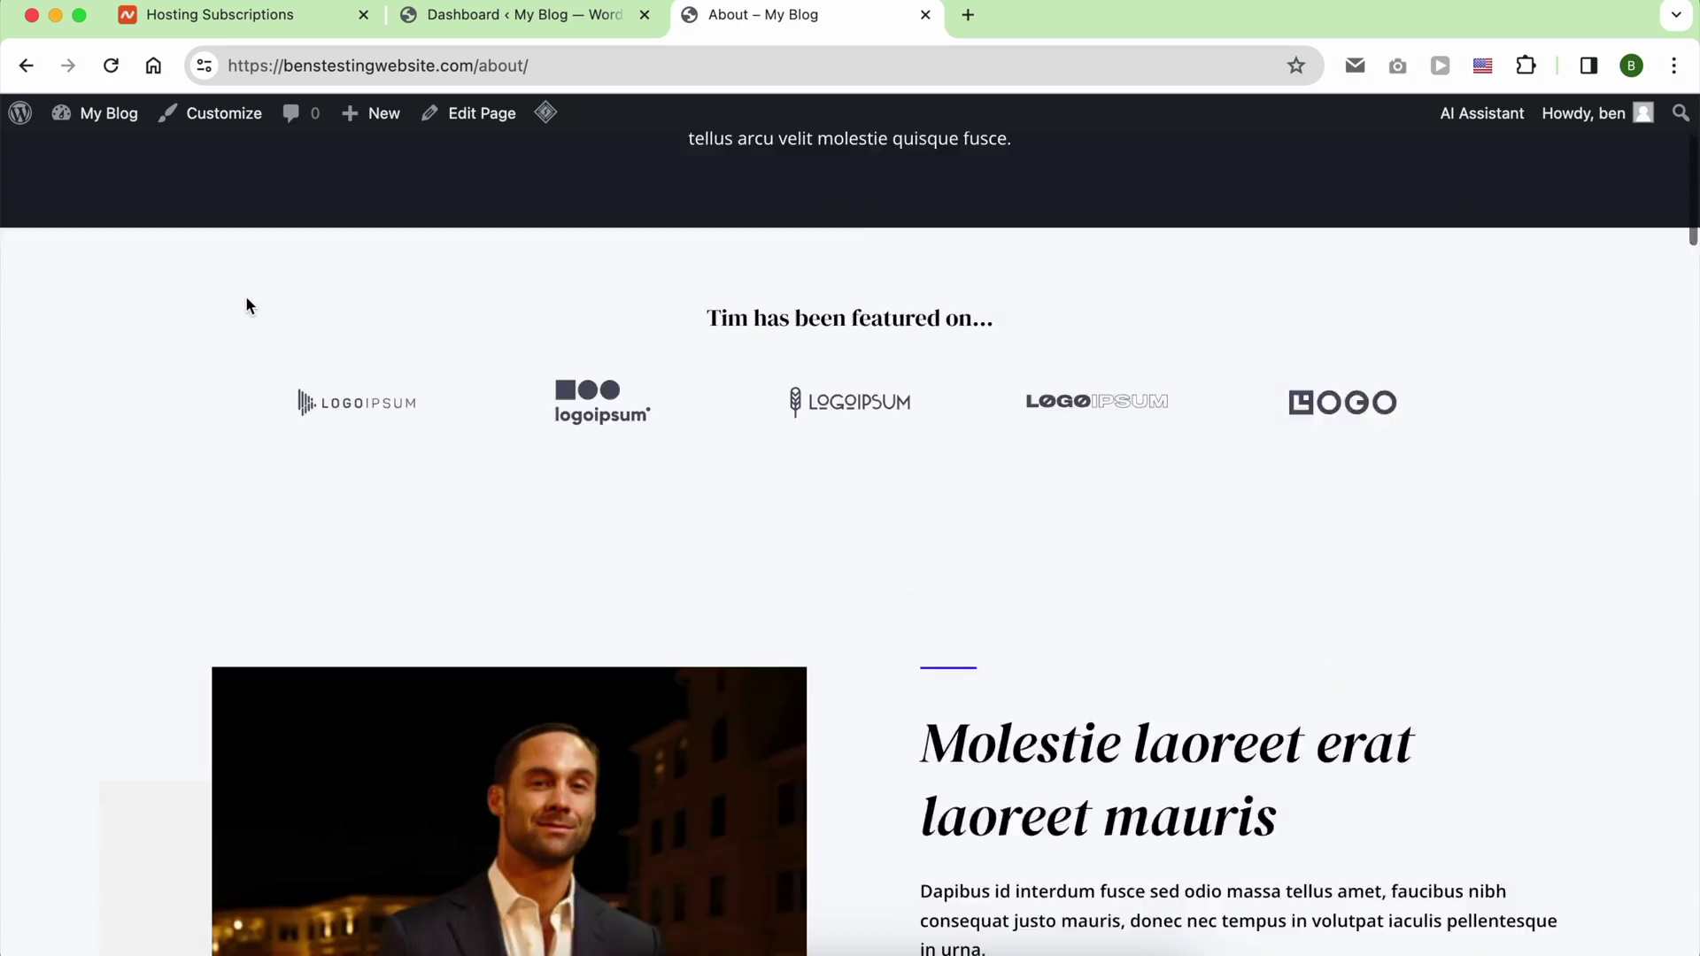
pyautogui.scroll(-20, 246, 298)
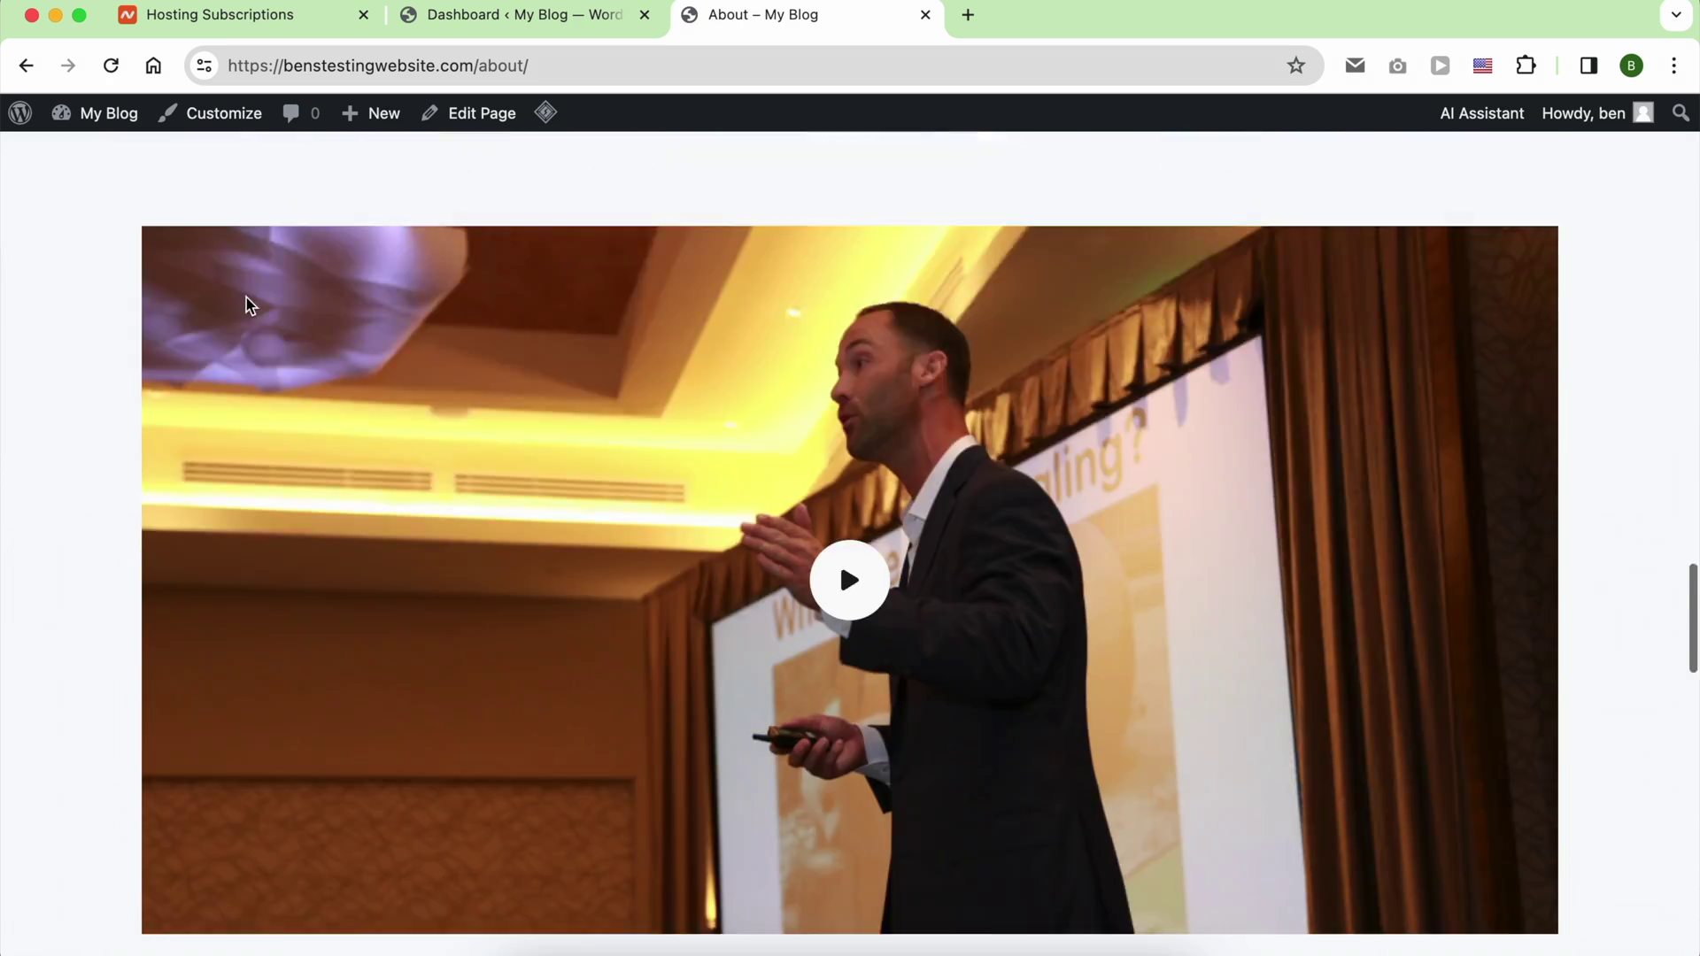
pyautogui.scroll(20, 246, 305)
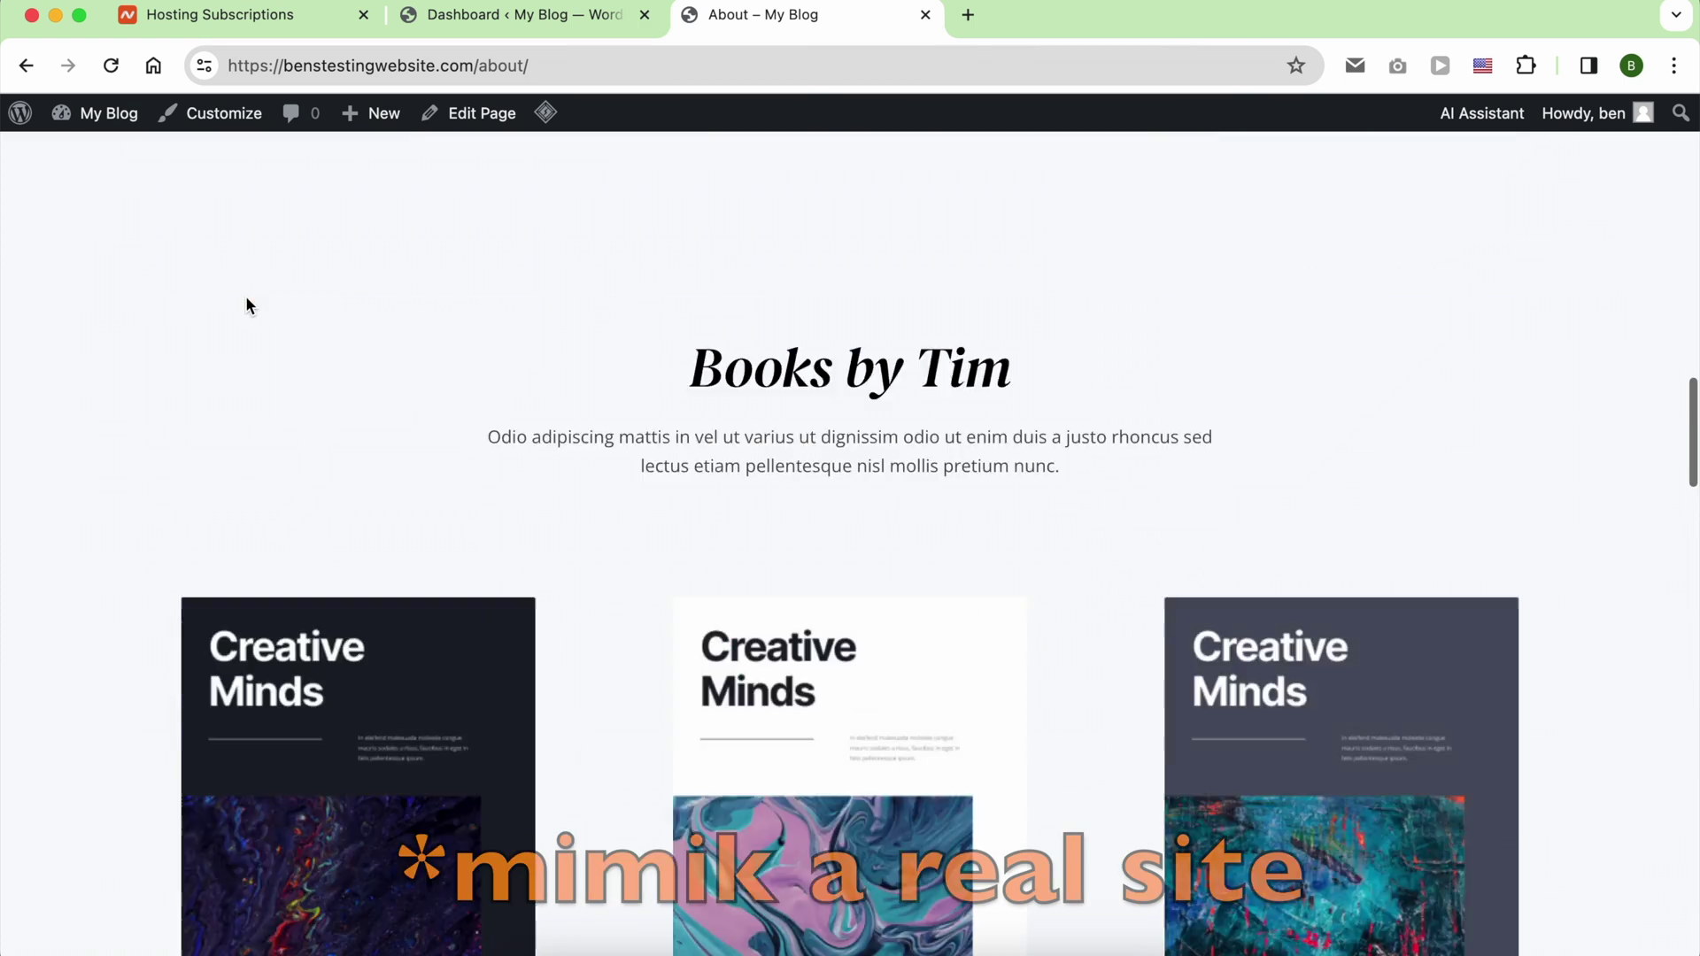
# Step: Browse the new site's Books page
pyautogui.click(248, 191)
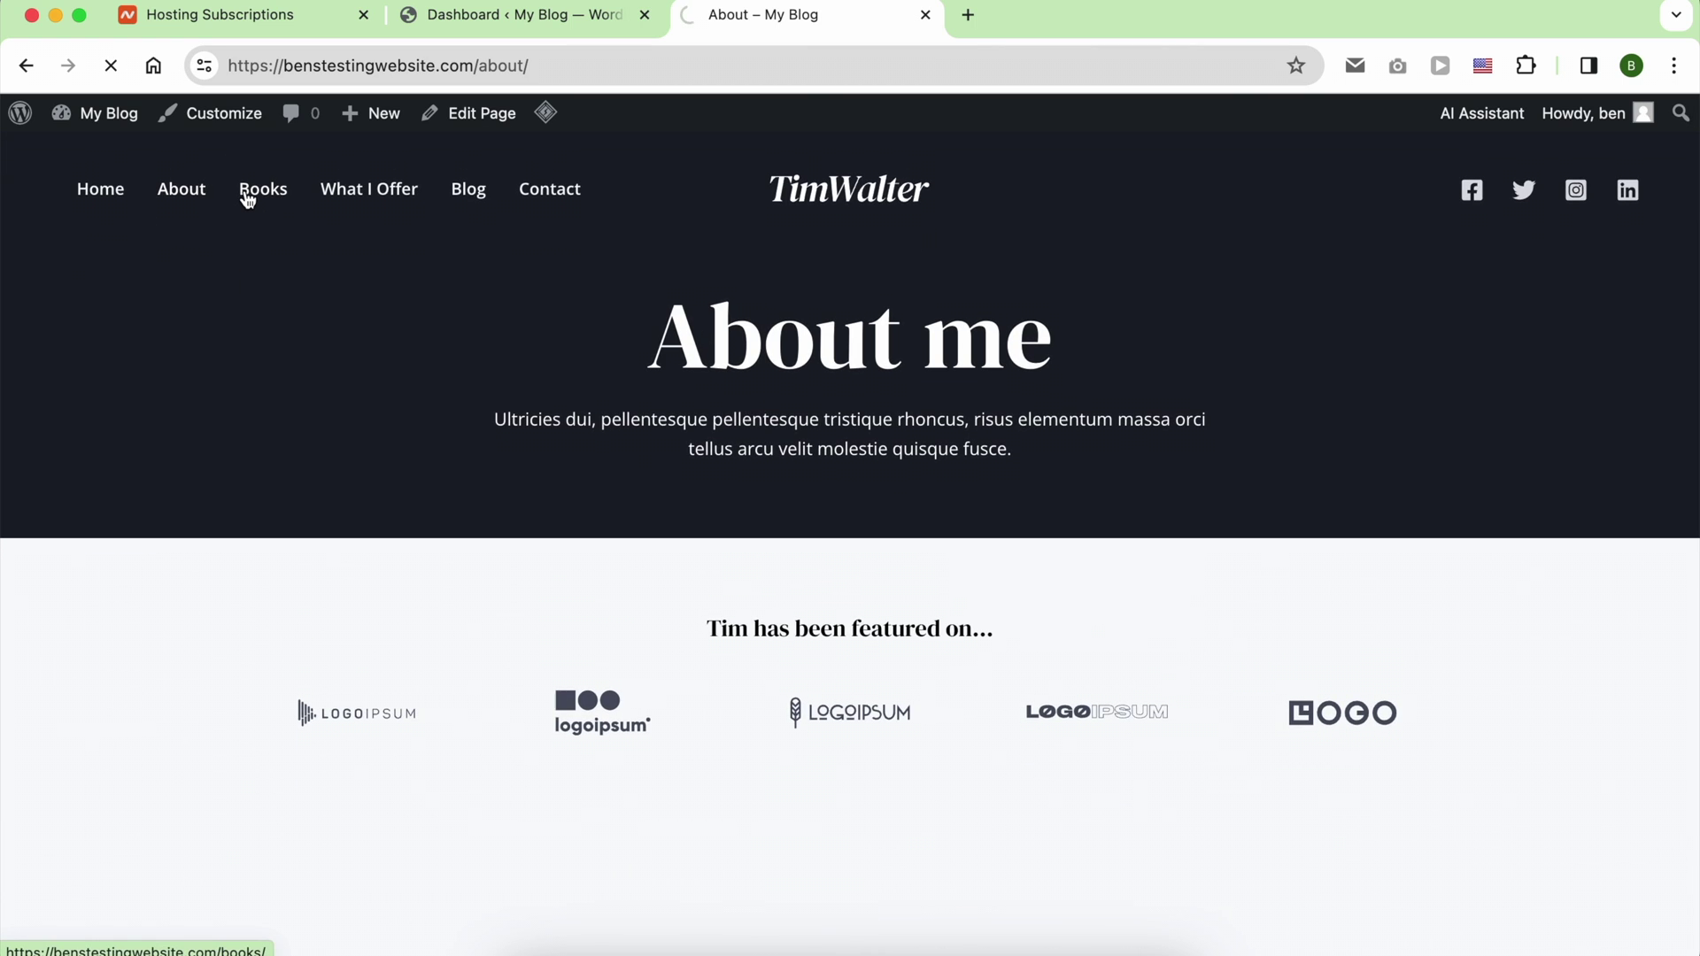
pyautogui.scroll(-15, 299, 301)
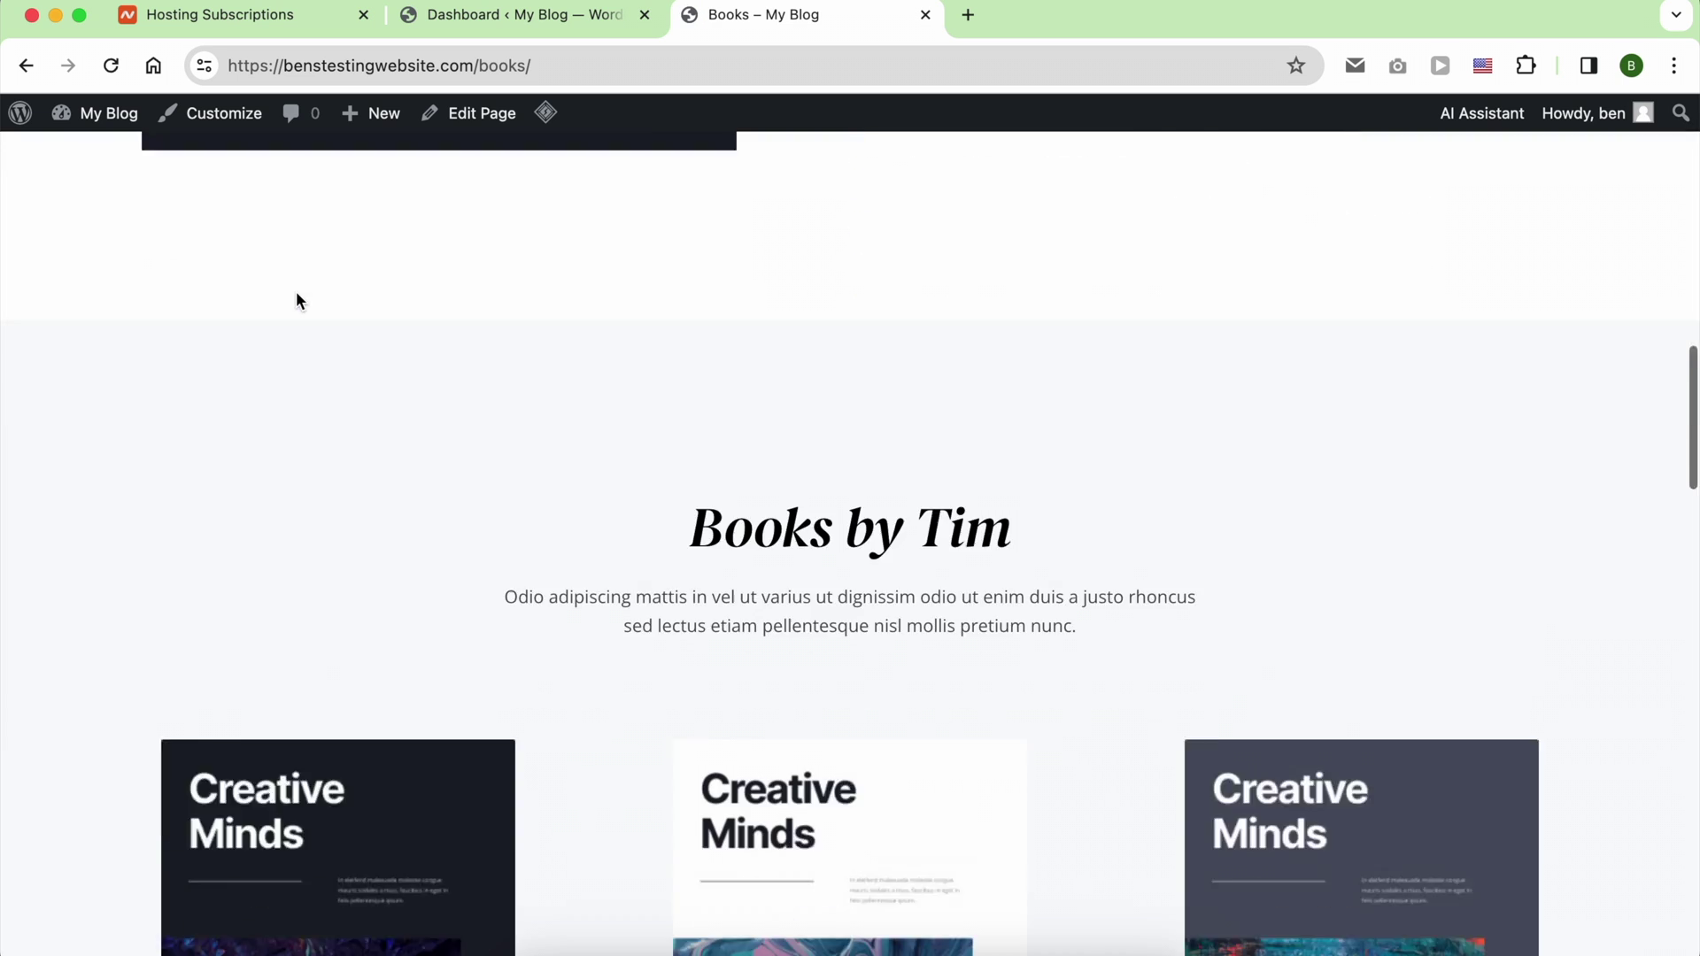
pyautogui.scroll(-8, 299, 303)
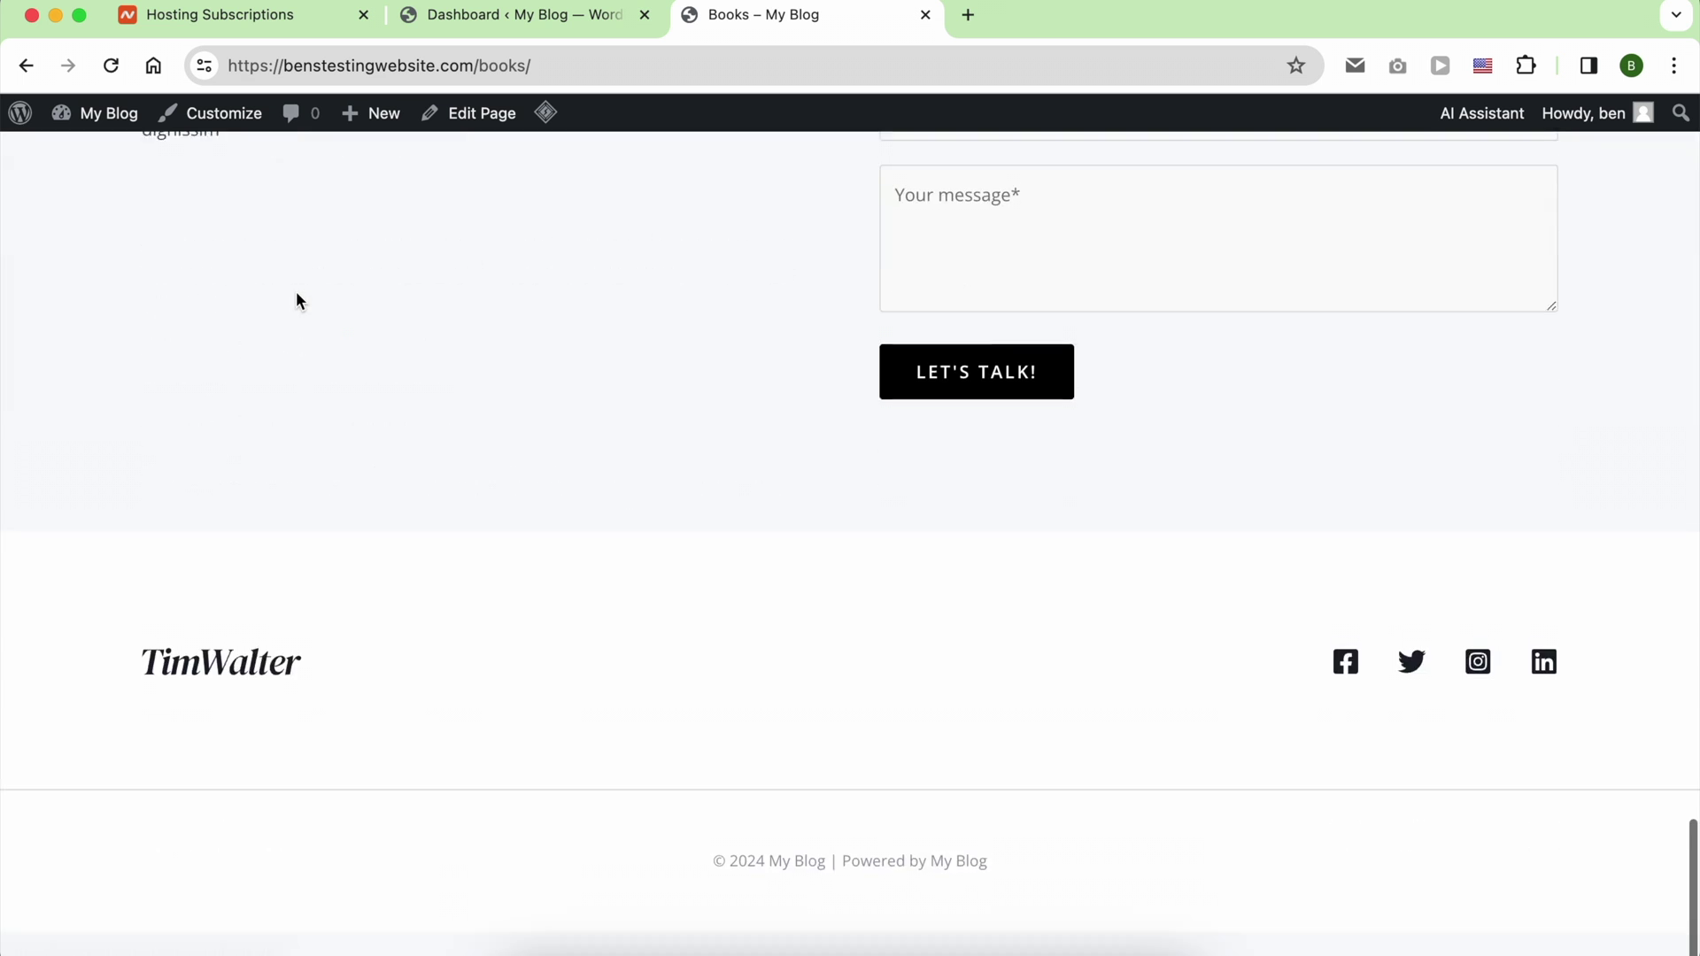
pyautogui.scroll(20, 296, 296)
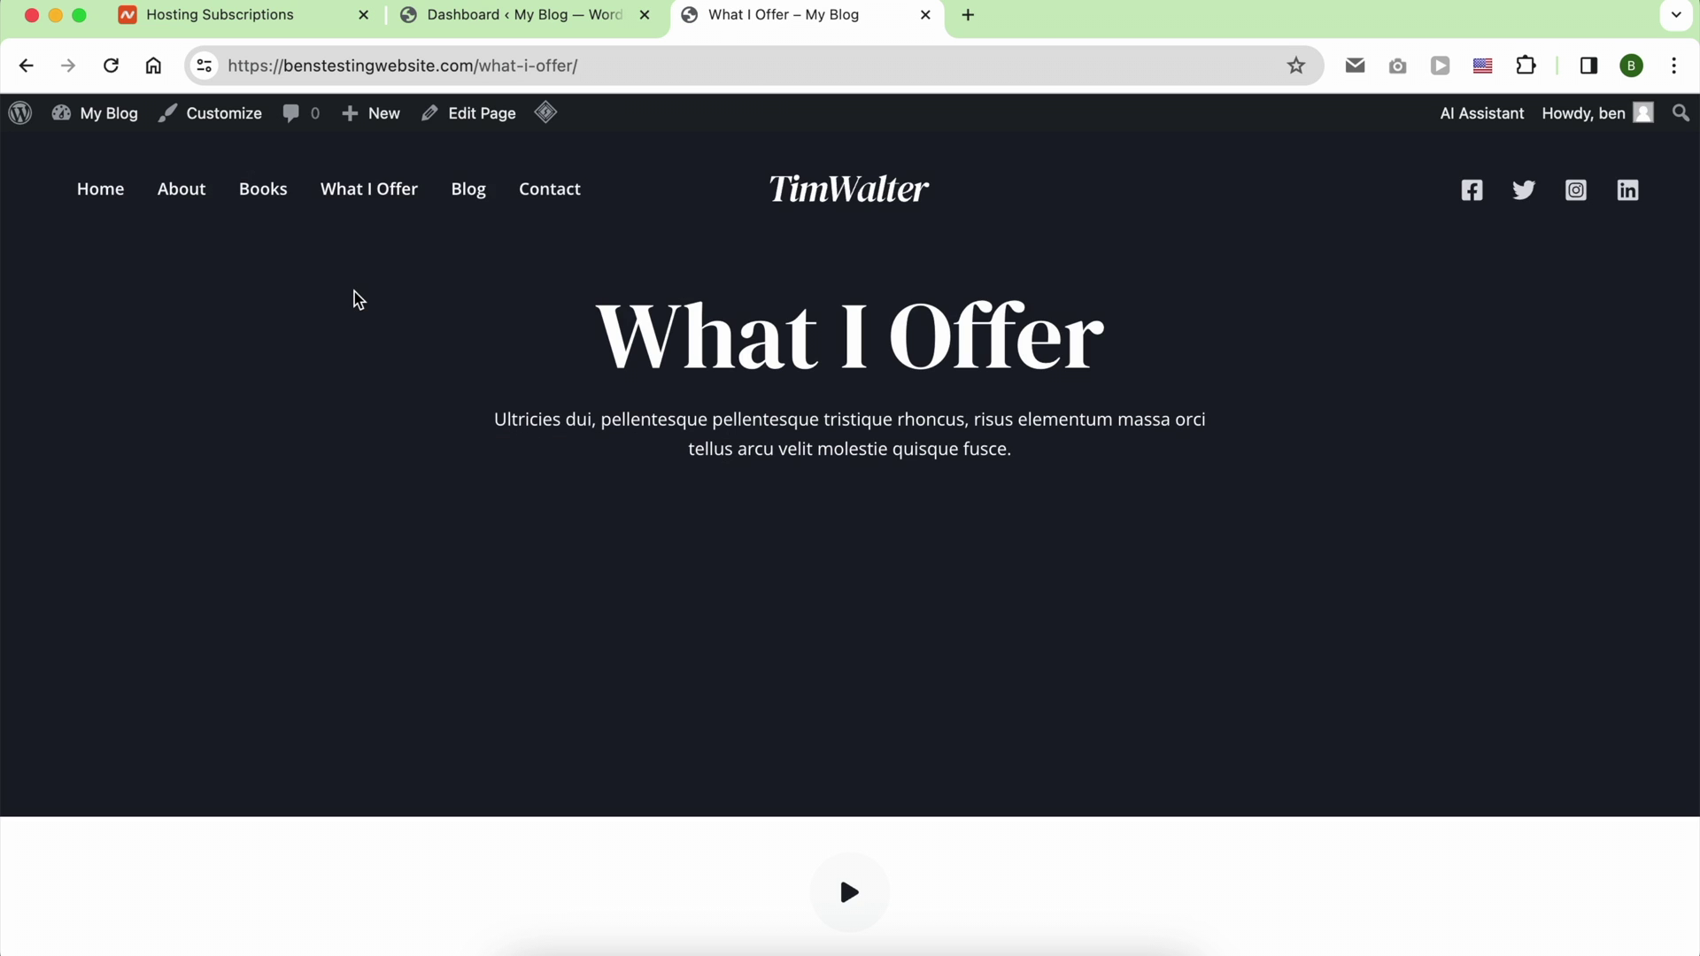
pyautogui.scroll(-15, 353, 291)
pyautogui.scroll(-20, 353, 298)
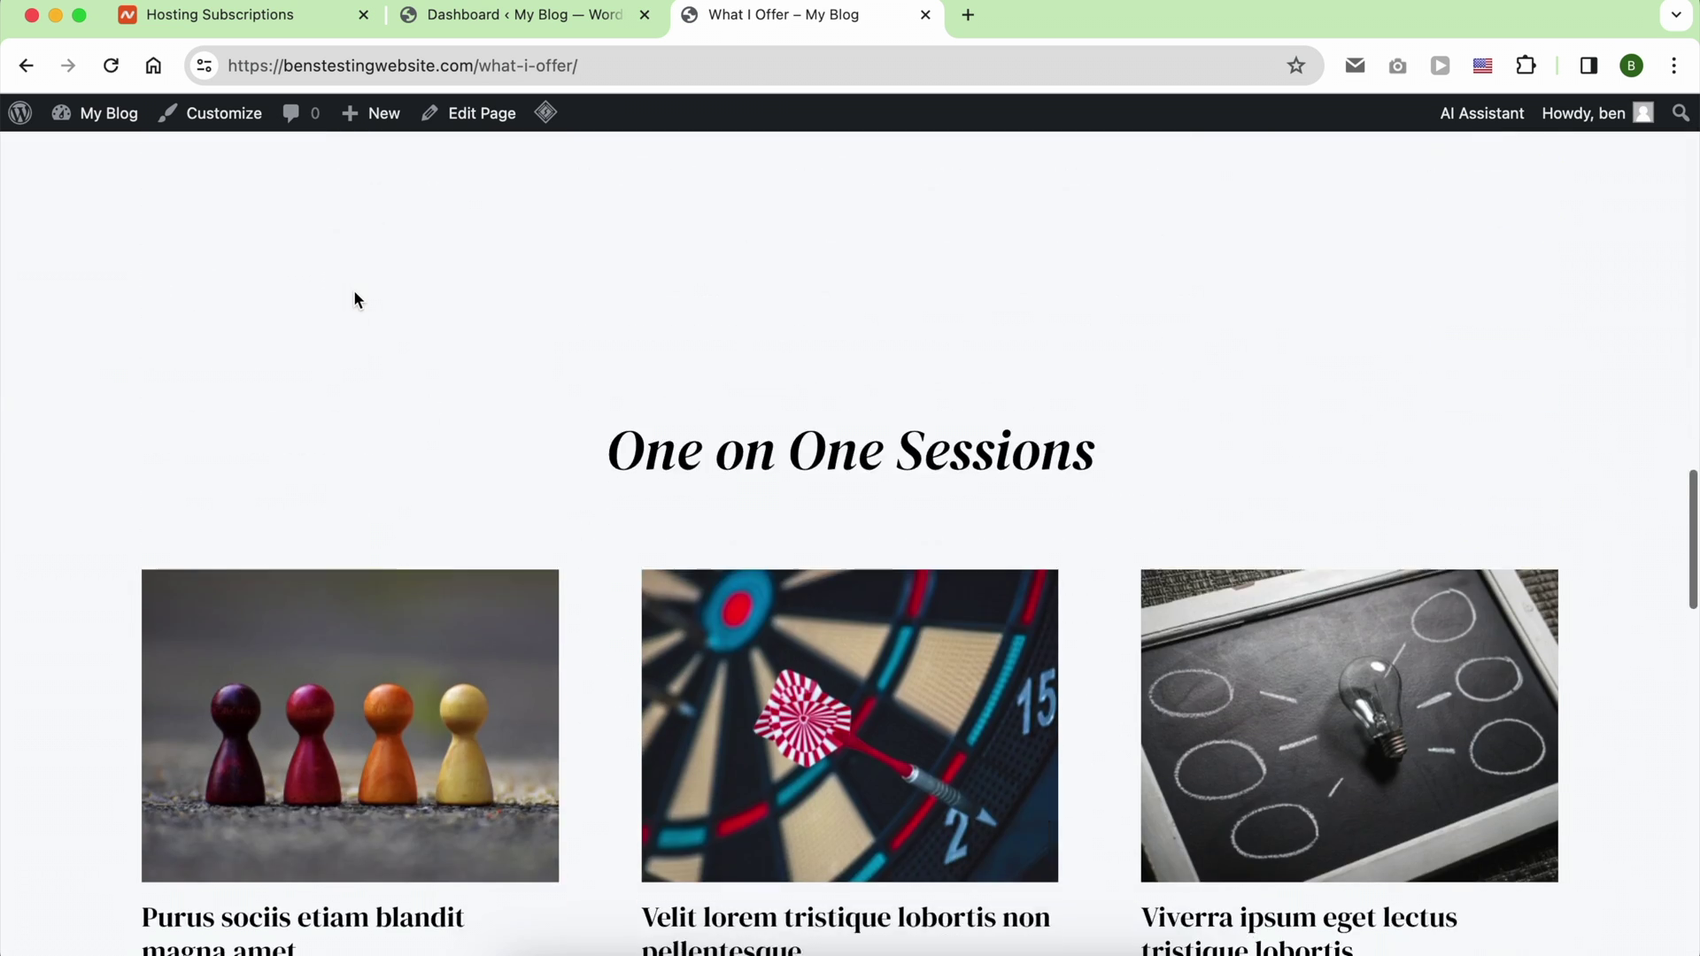
pyautogui.scroll(20, 354, 289)
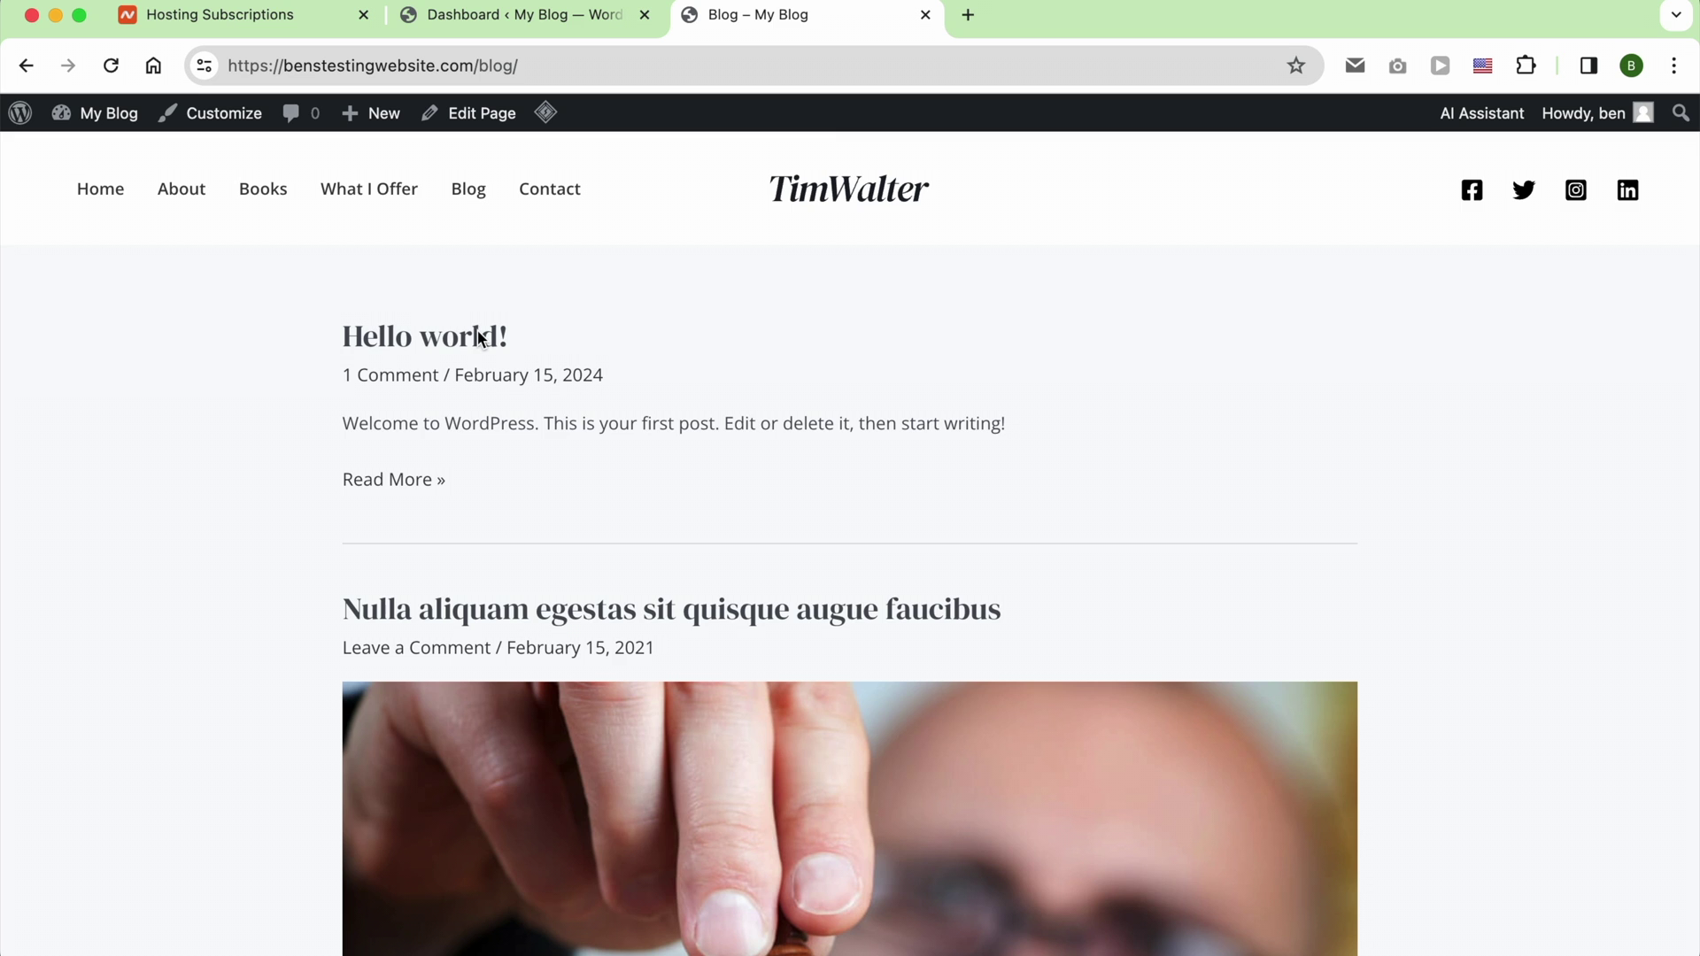
pyautogui.scroll(-20, 476, 336)
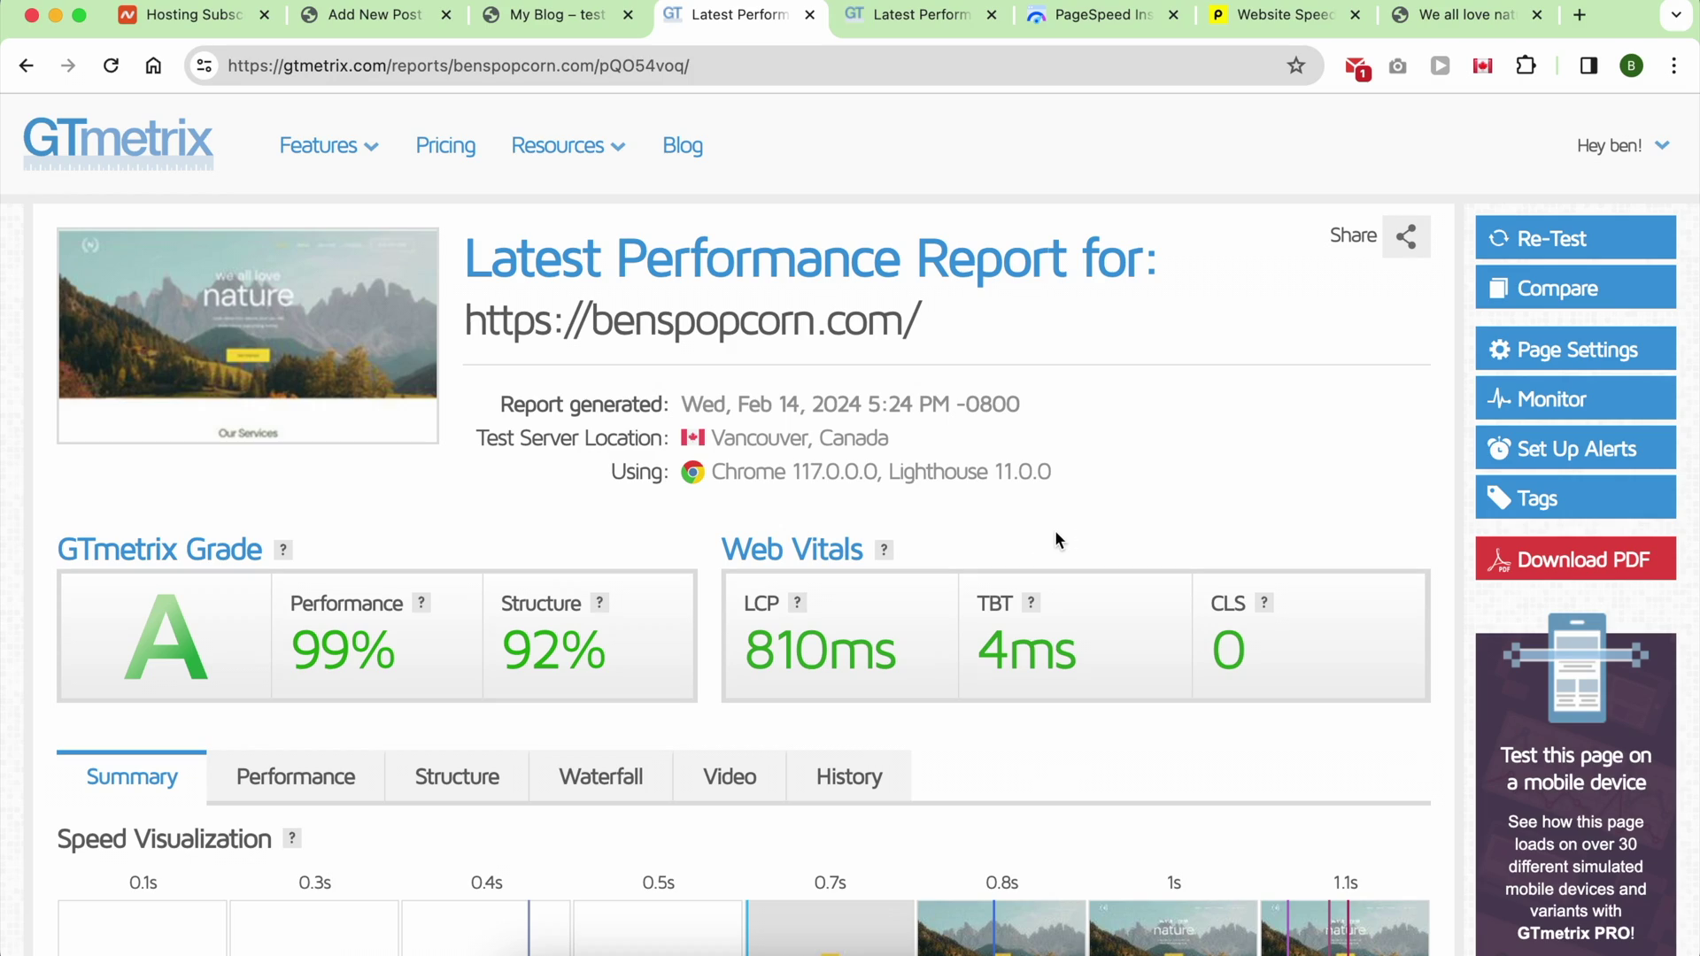
# Step: Scroll through the GTmetrix report and bring up its performance metrics
pyautogui.scroll(-10, 1056, 539)
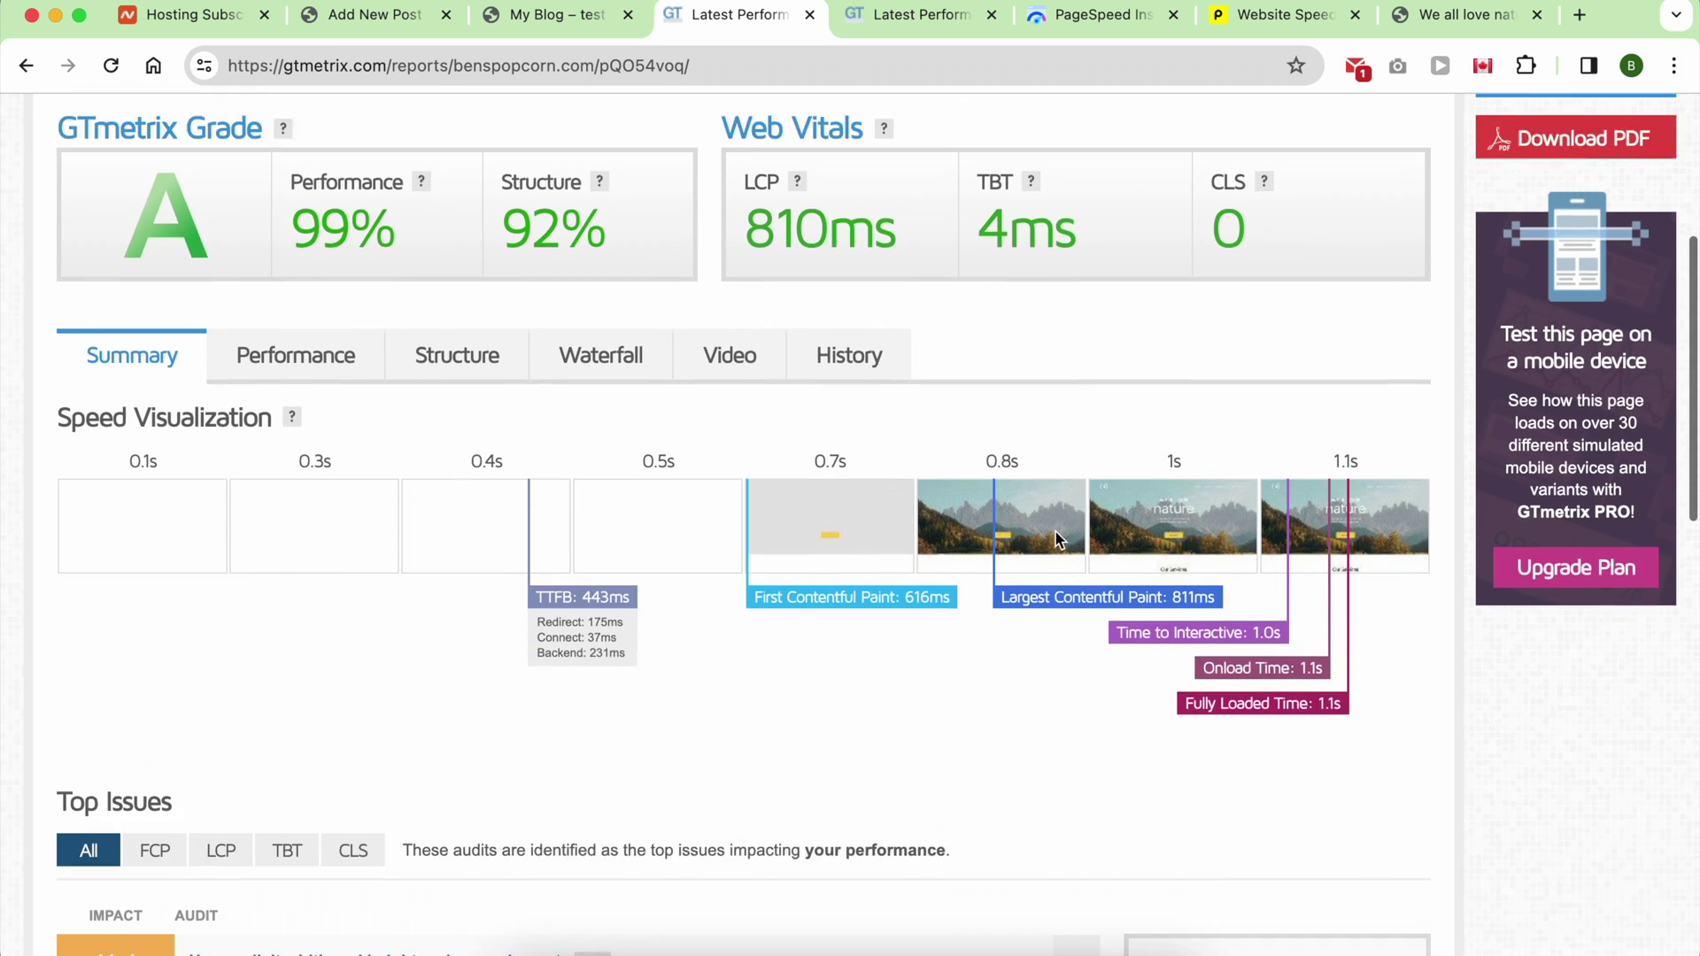
pyautogui.scroll(-14, 1056, 533)
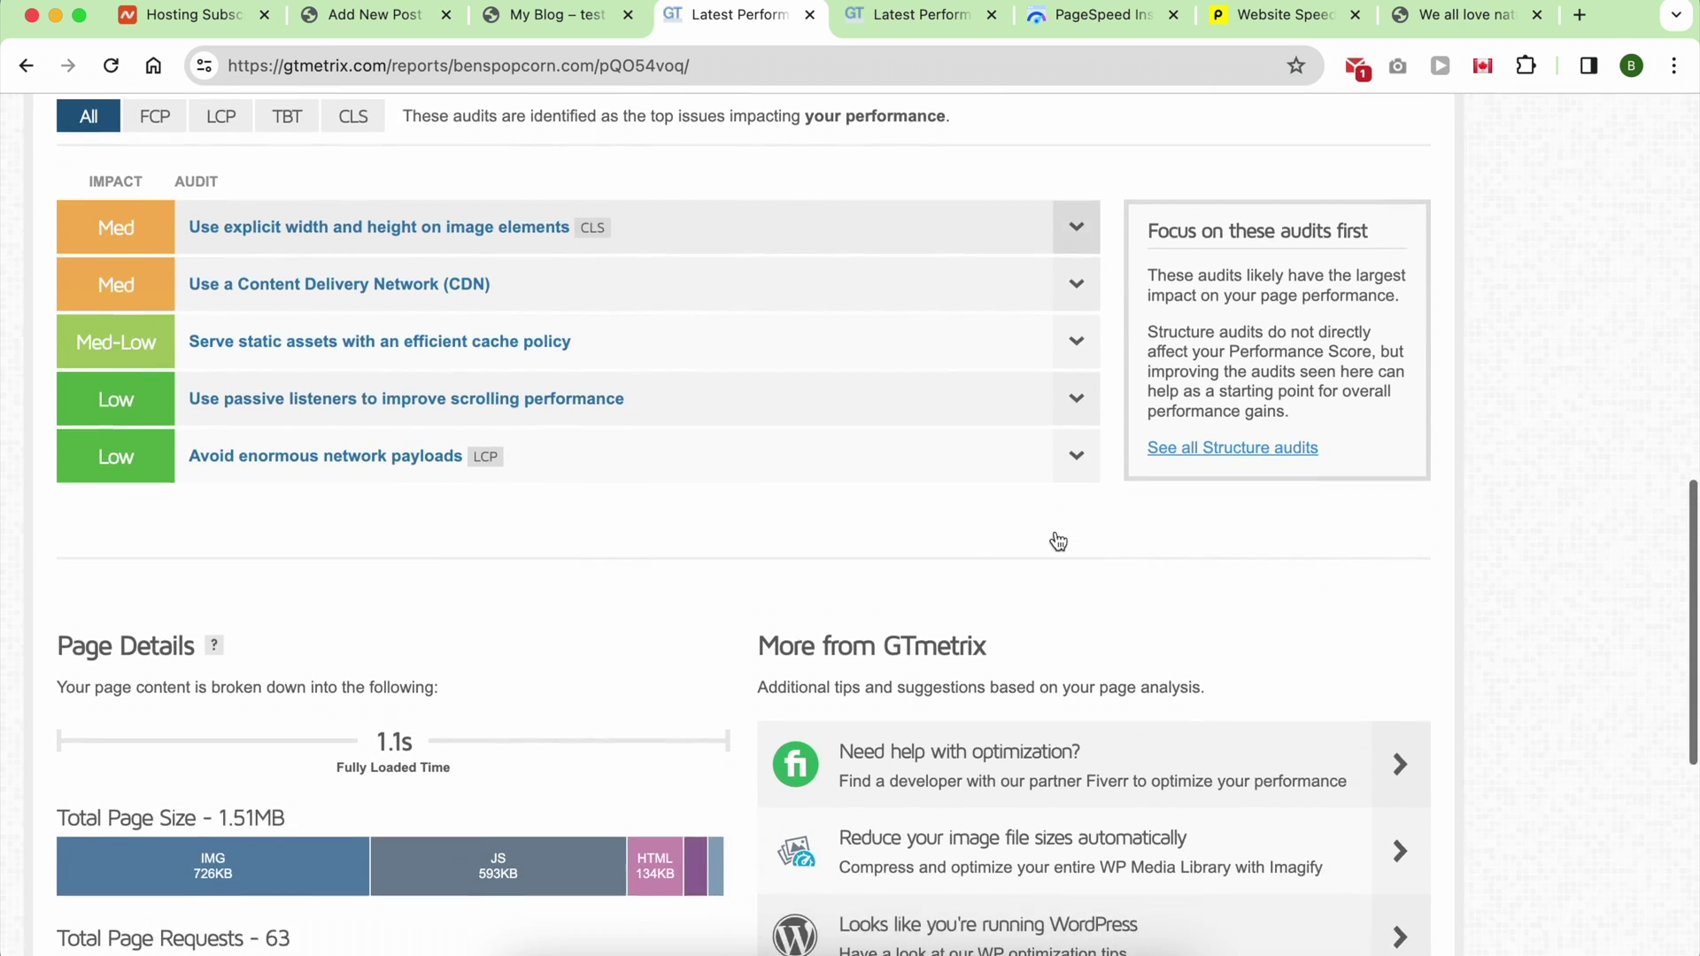
pyautogui.scroll(-2, 1057, 536)
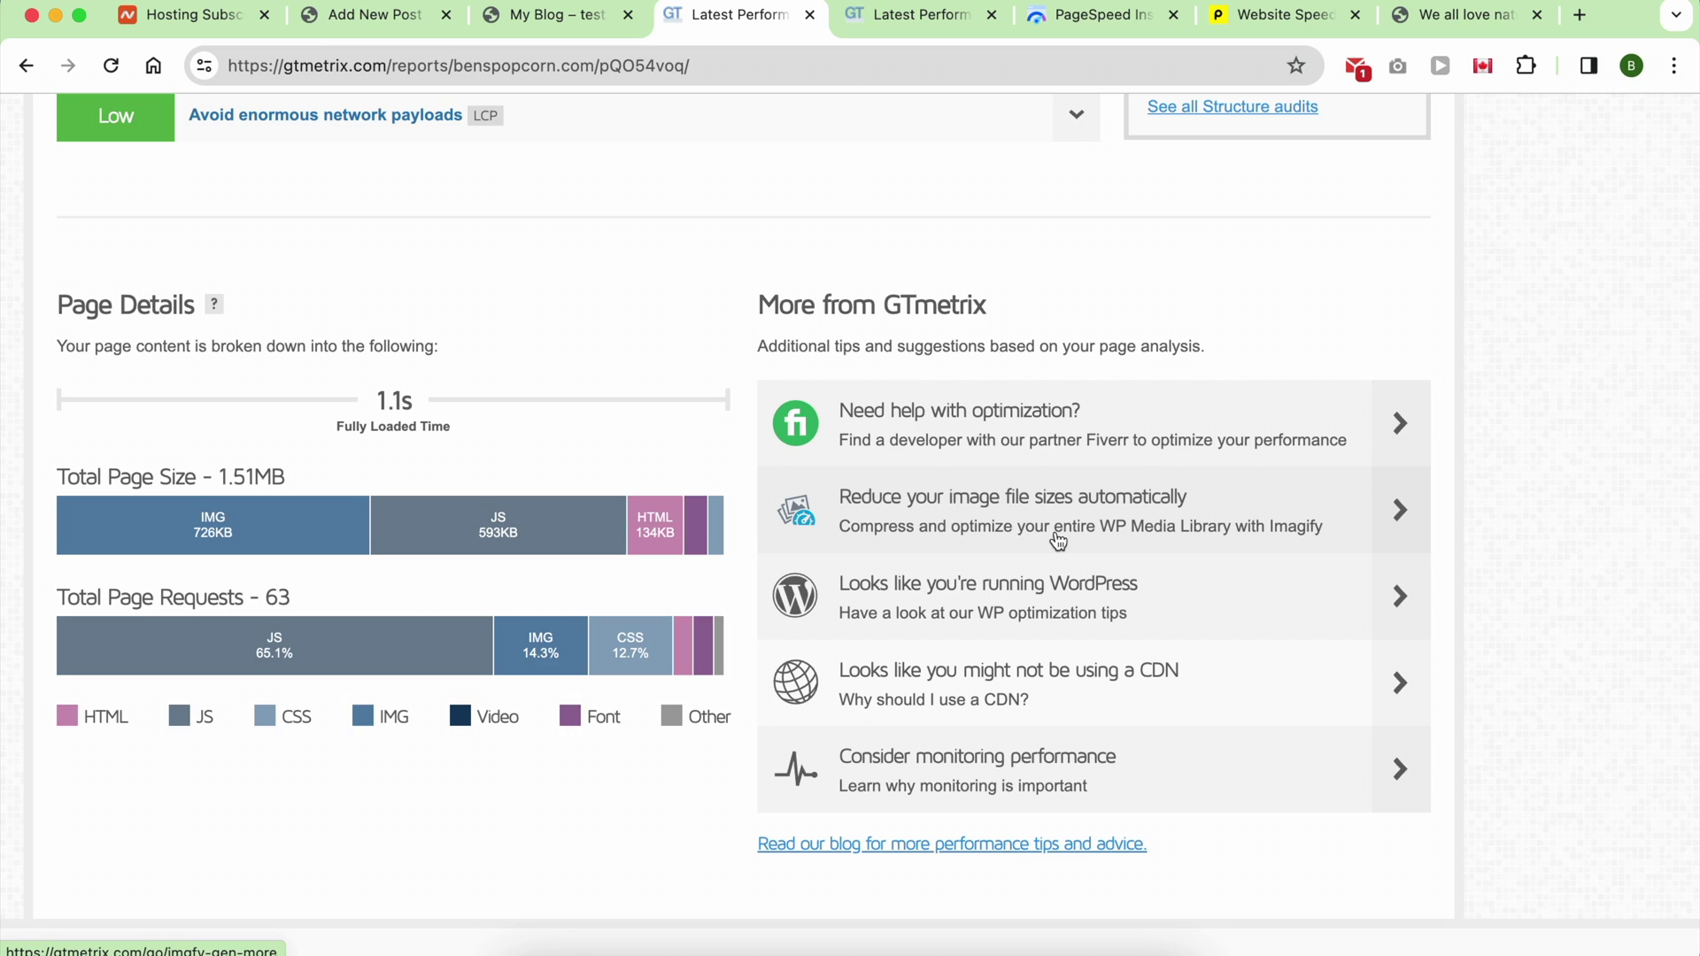
pyautogui.scroll(-5, 1058, 540)
pyautogui.scroll(13, 1056, 538)
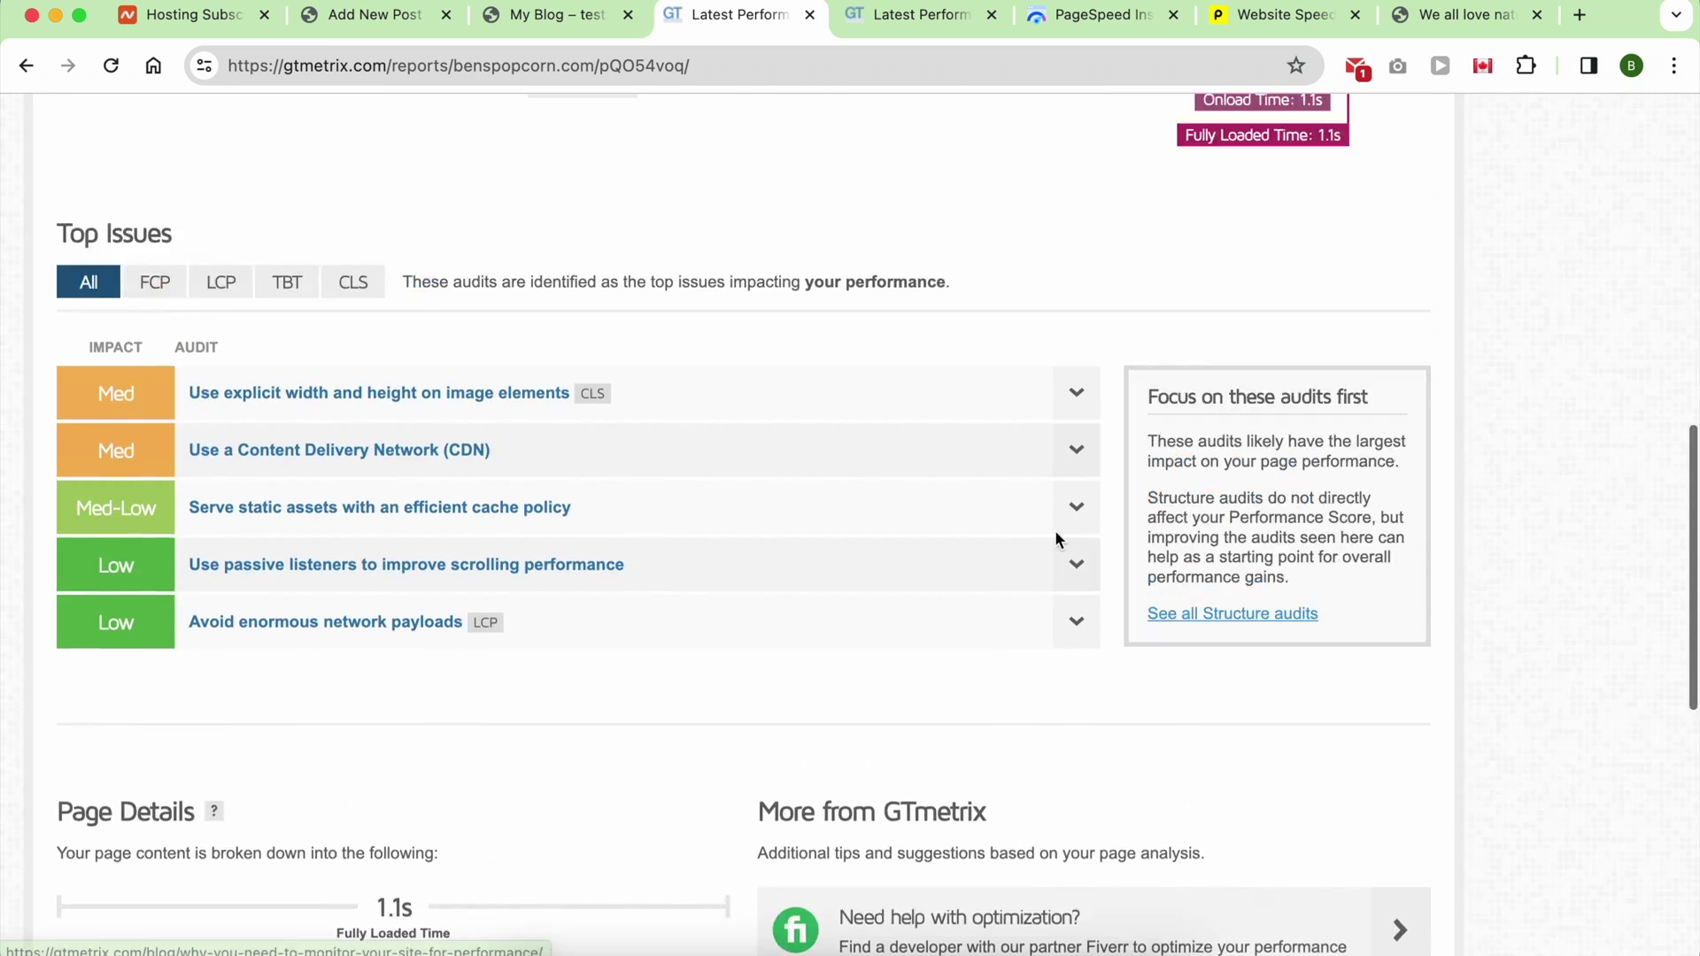
pyautogui.scroll(16, 1055, 539)
pyautogui.click(324, 549)
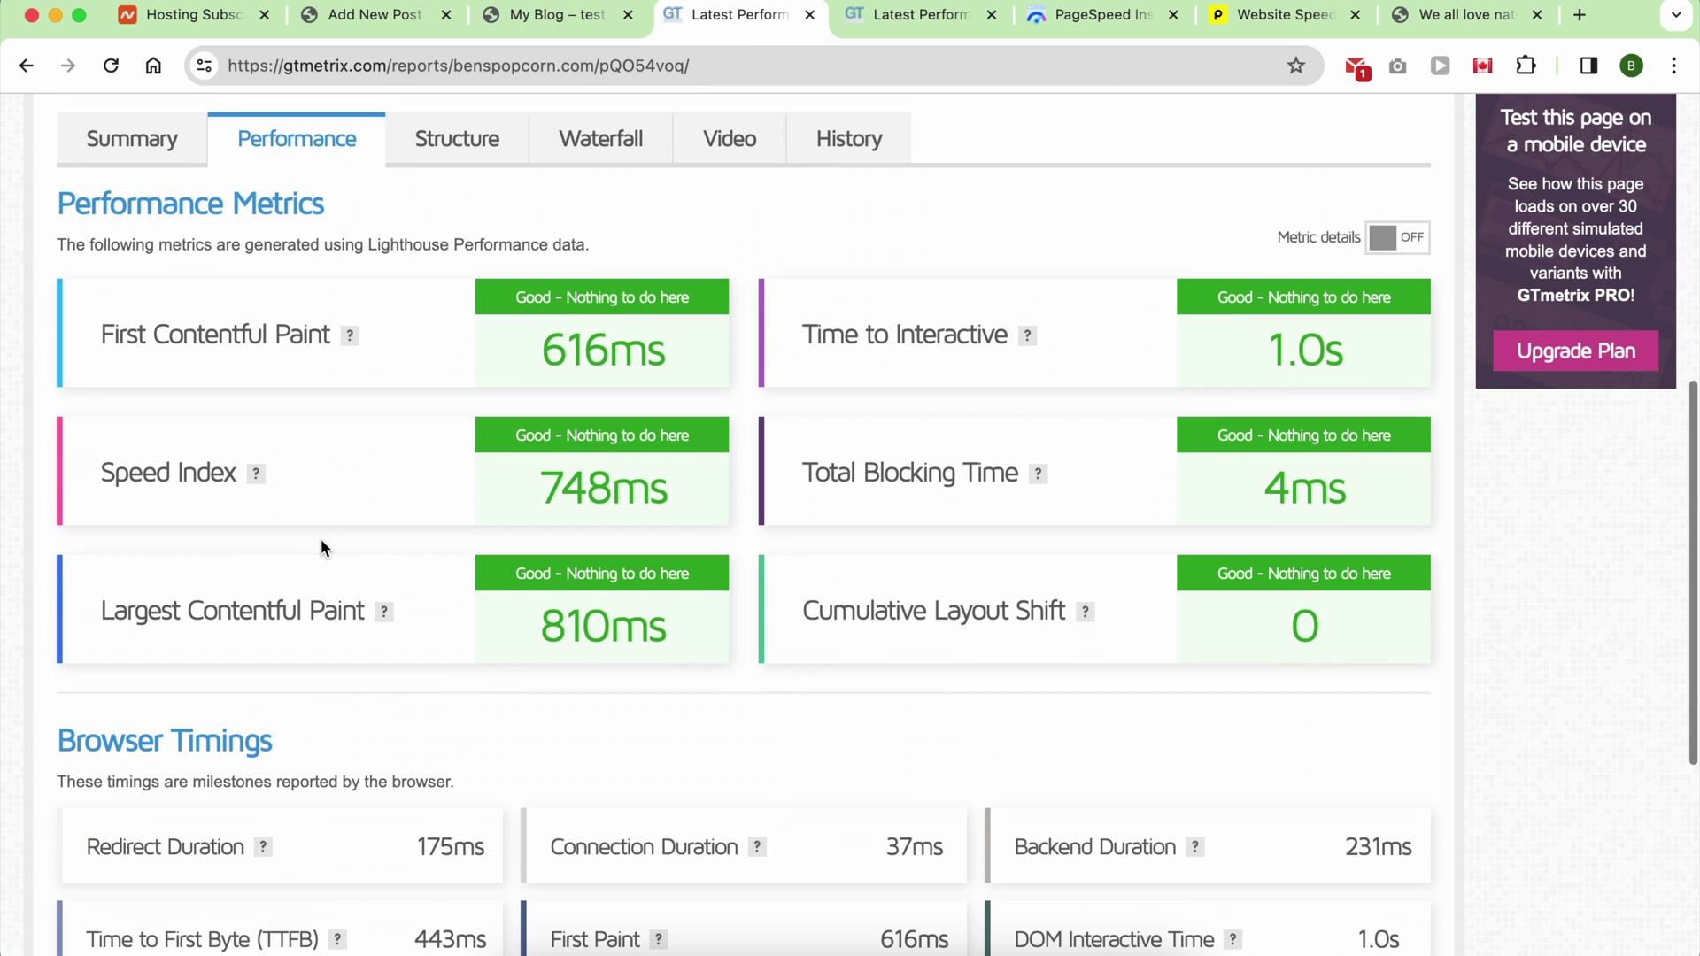
pyautogui.scroll(-3, 323, 345)
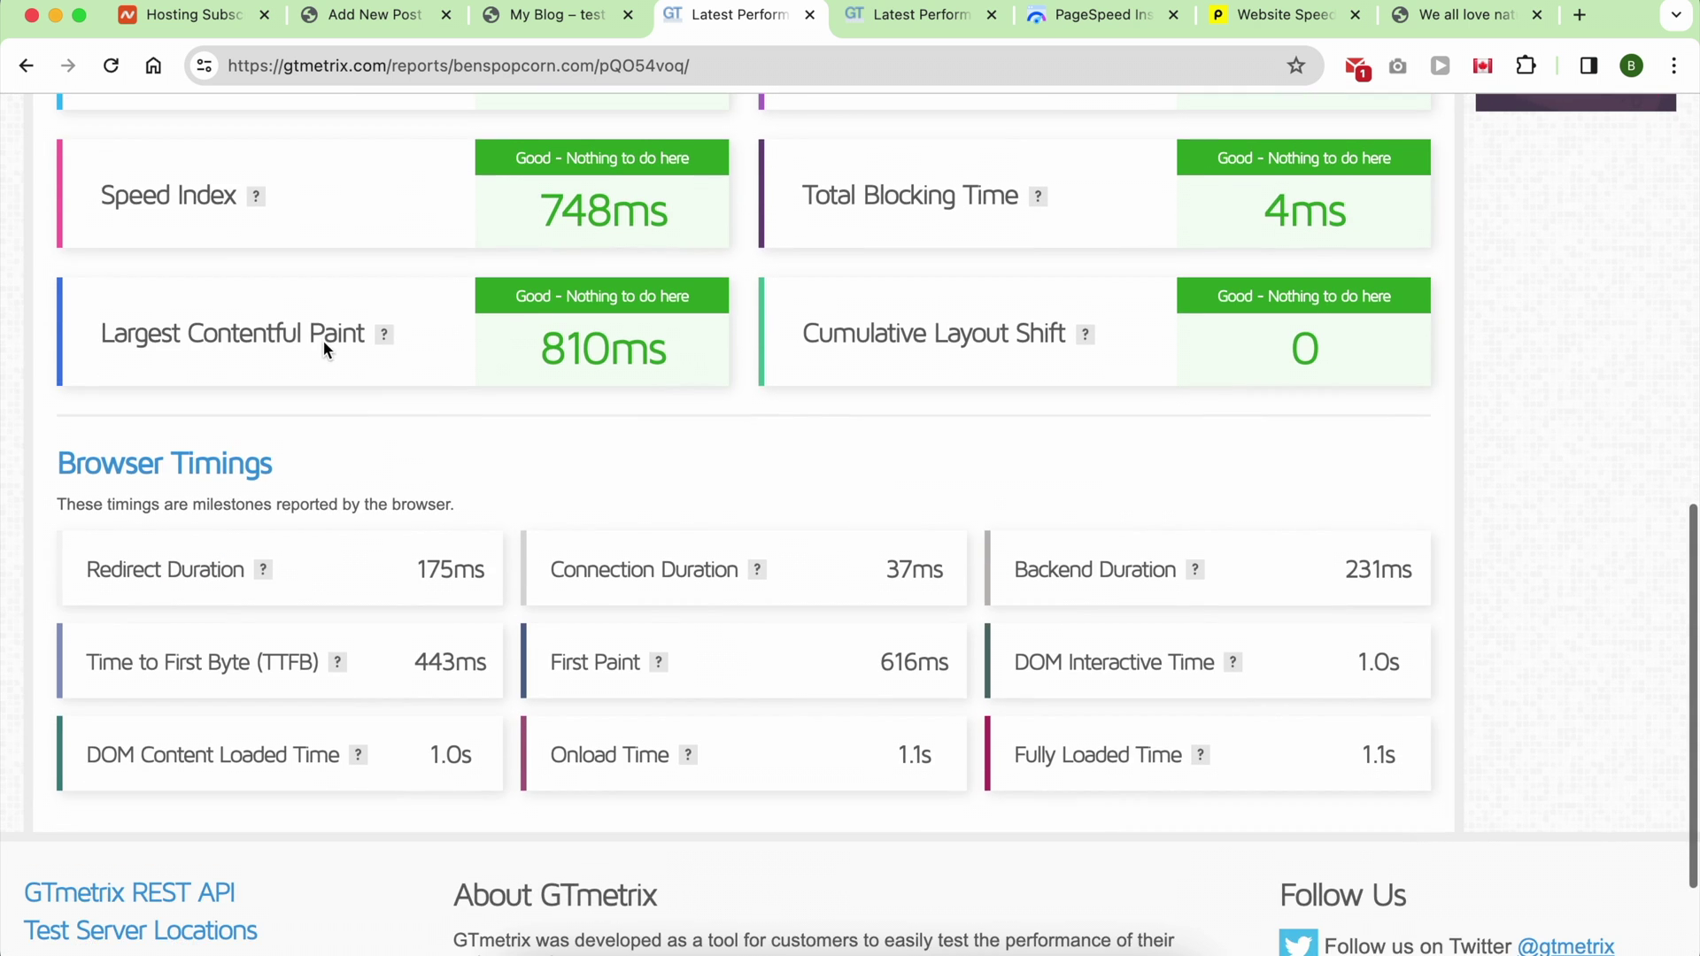
pyautogui.scroll(6, 323, 342)
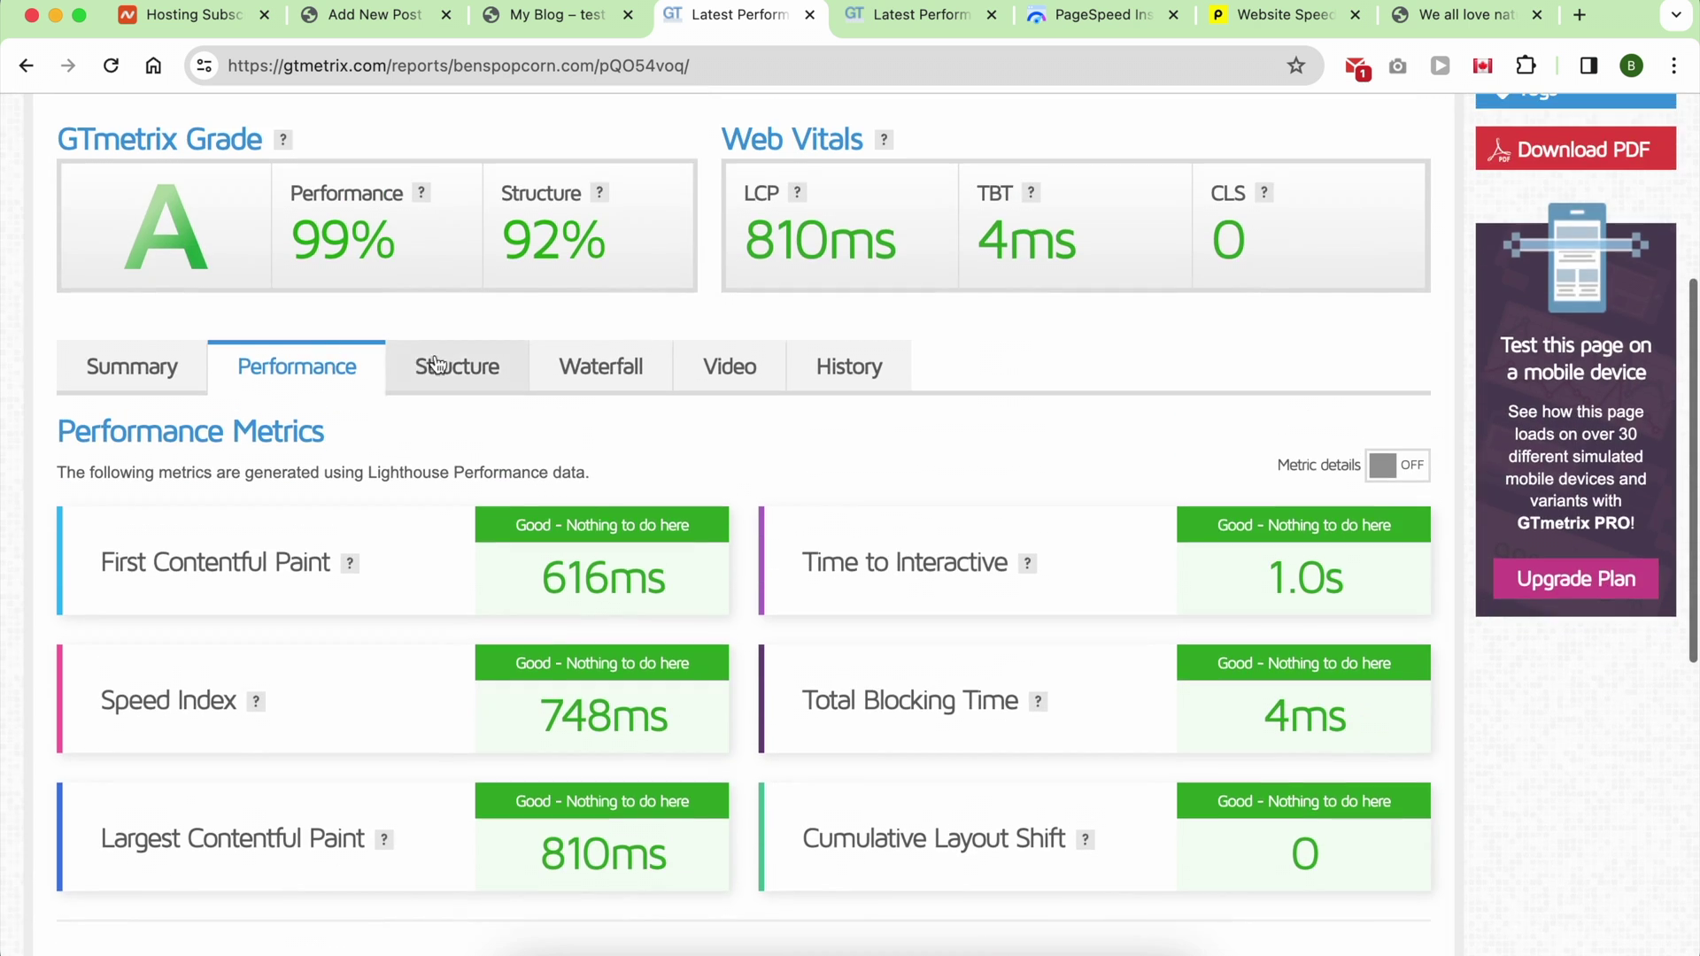
# Step: Check the Structure and Waterfall tabs, switch PageSpeed to Desktop, then view Pingdom's C 76 result
pyautogui.click(435, 363)
pyautogui.click(579, 378)
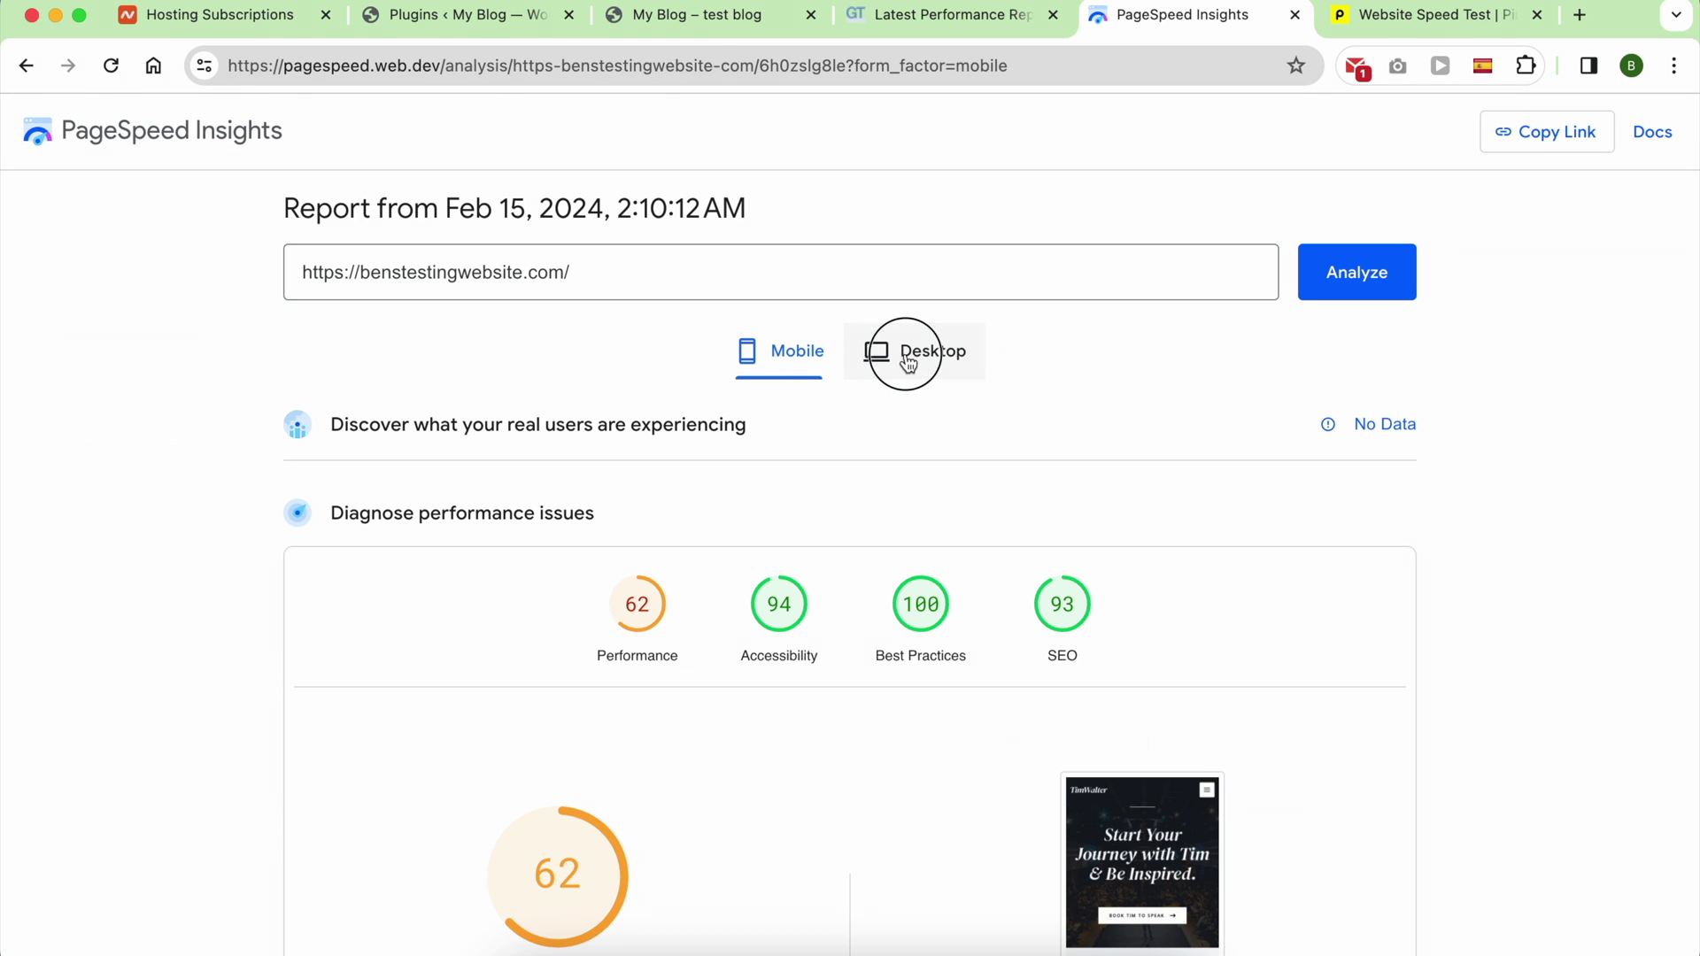
pyautogui.click(908, 363)
pyautogui.click(1328, 23)
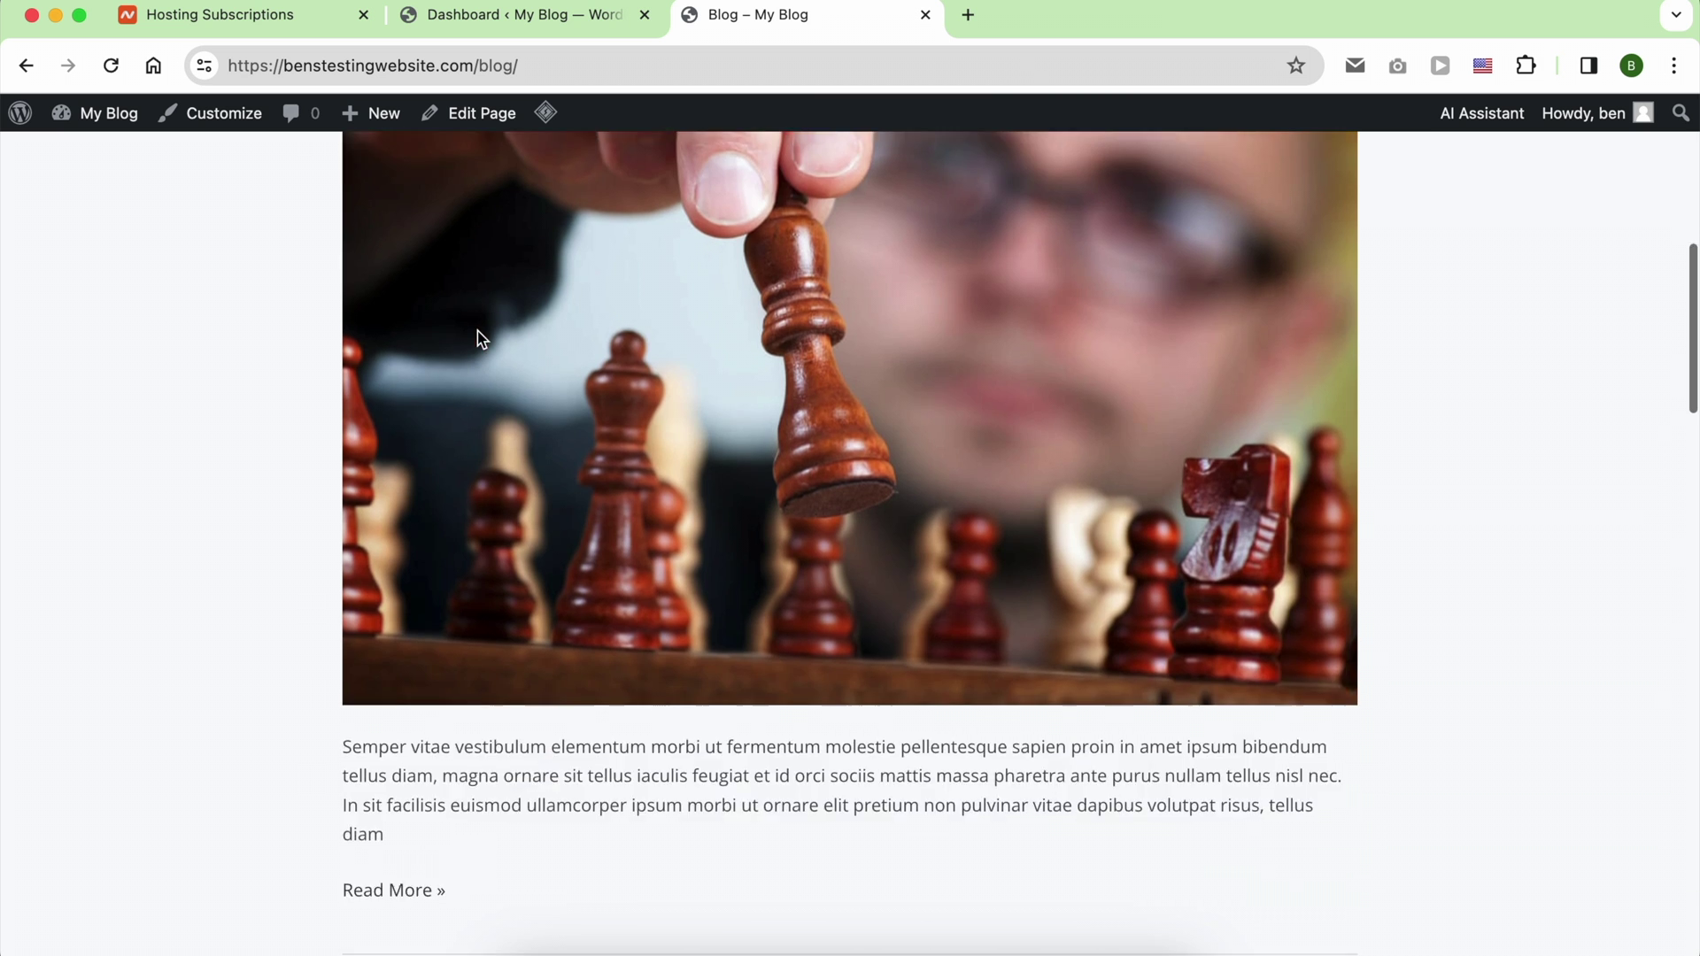
# Step: Scroll through the blog and the 'Nulla aliquam egestas' post
pyautogui.scroll(-10, 476, 332)
pyautogui.scroll(-15, 478, 336)
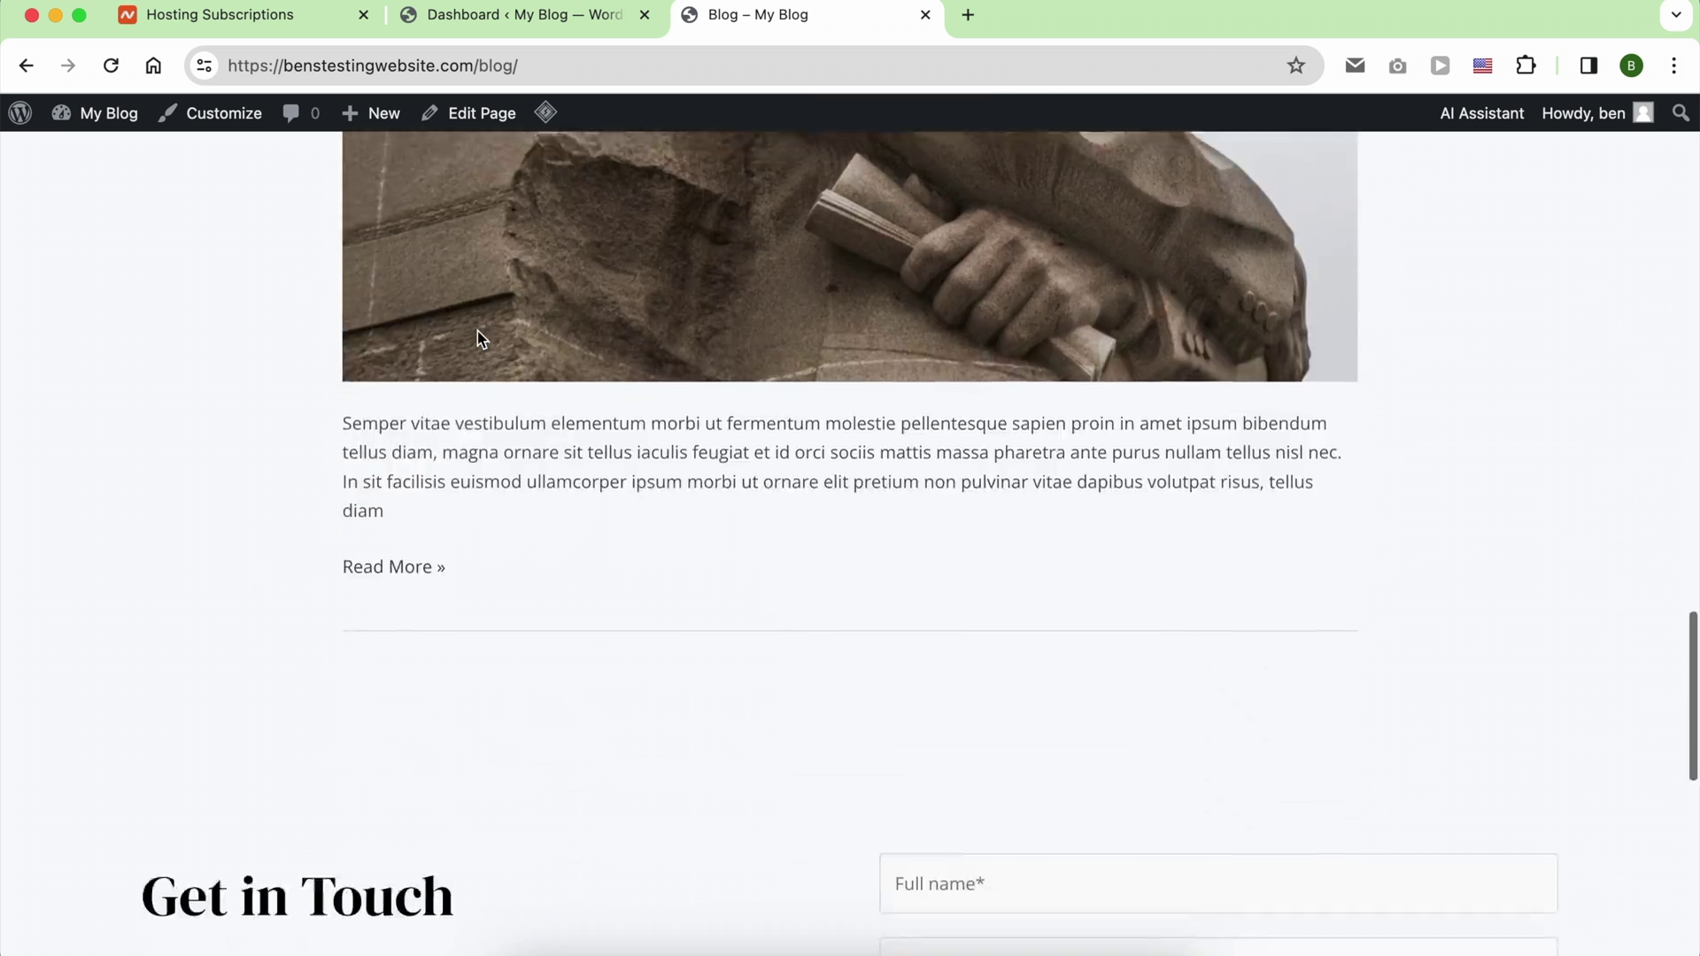
pyautogui.scroll(20, 478, 336)
pyautogui.scroll(2, 584, 399)
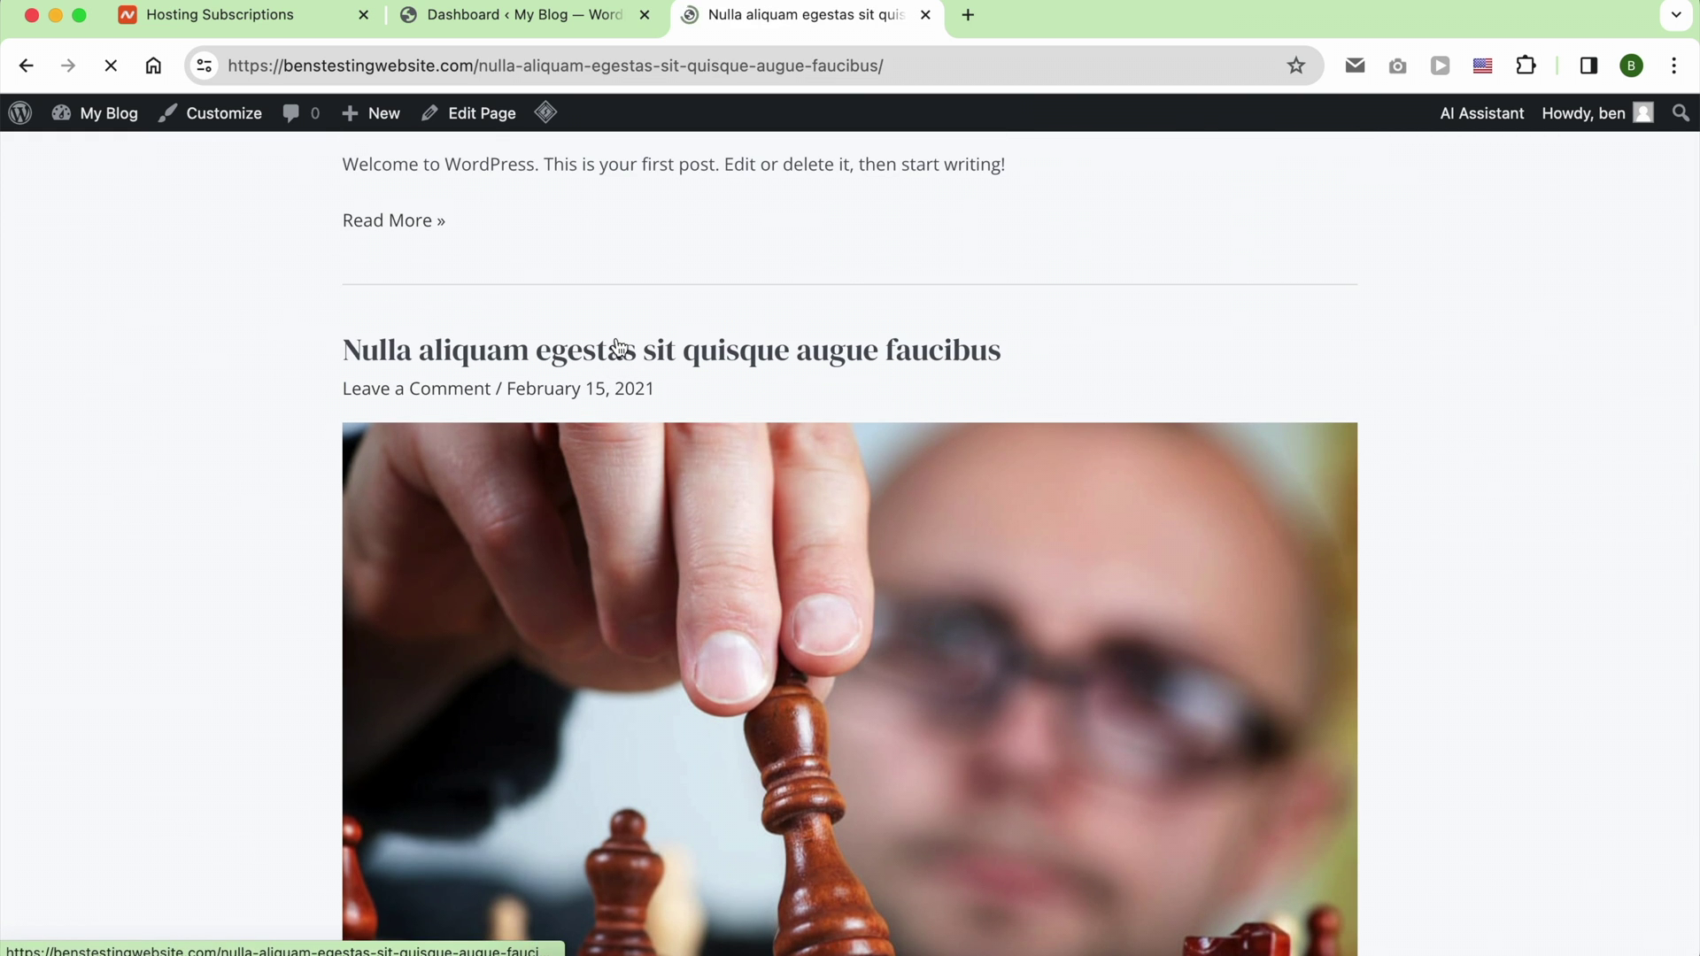
pyautogui.scroll(-15, 619, 347)
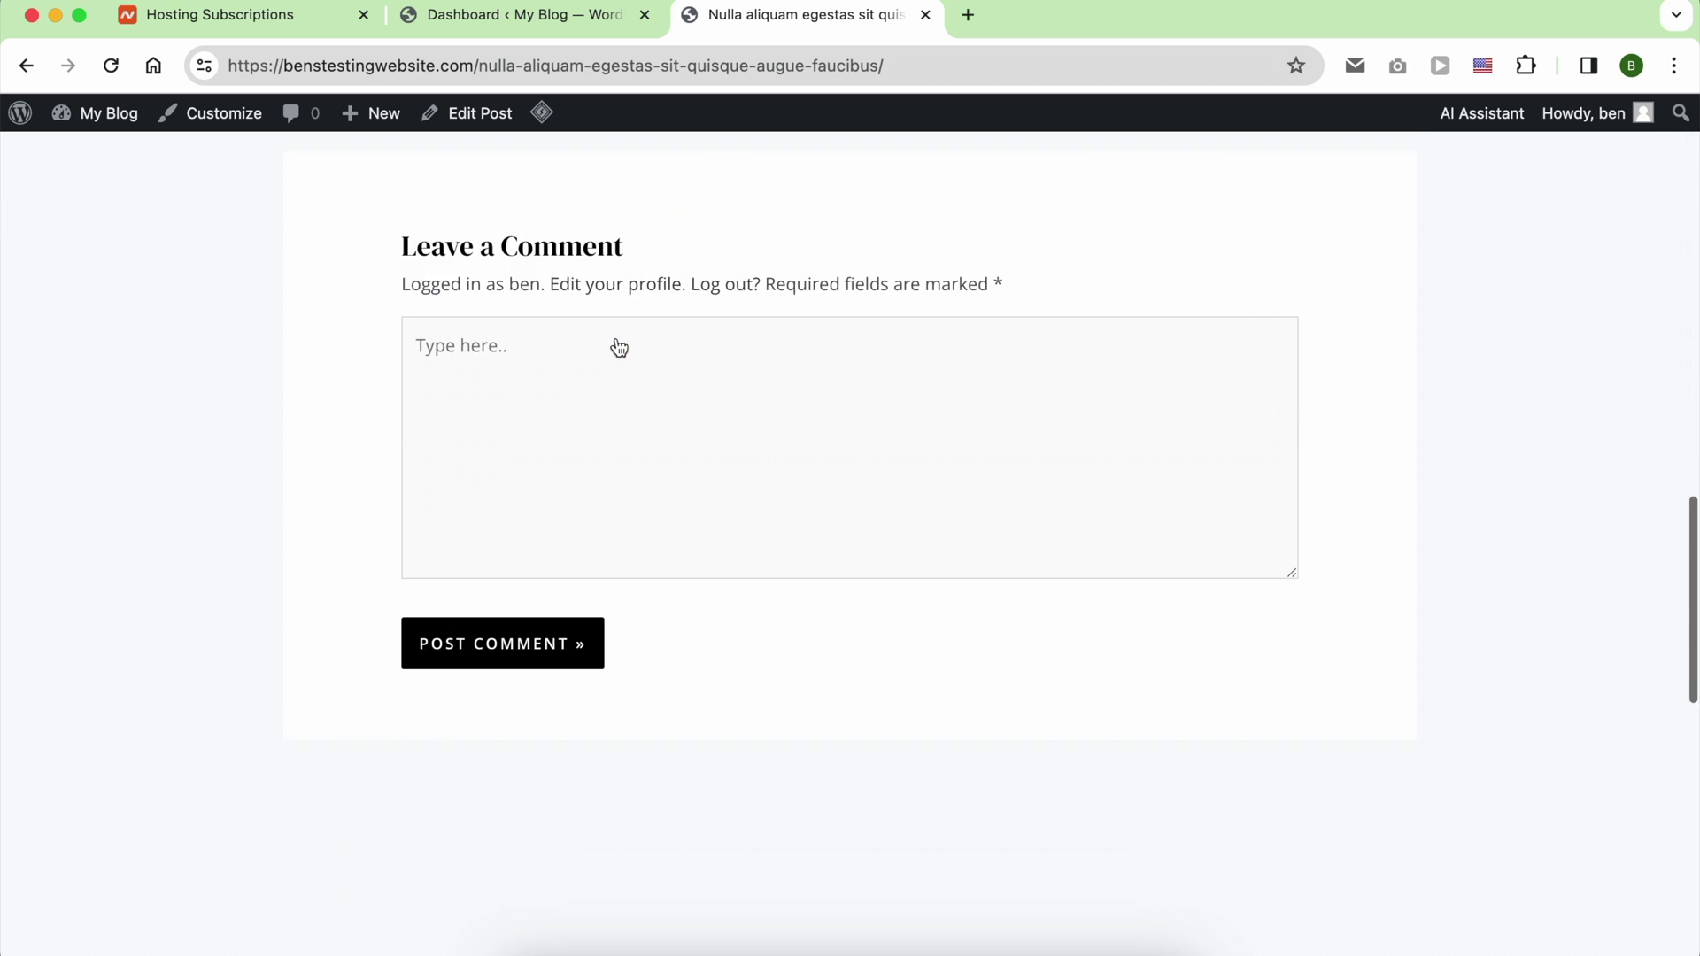
pyautogui.scroll(20, 619, 347)
# Step: Go to the site's Contact Me page and scroll down it
pyautogui.click(553, 191)
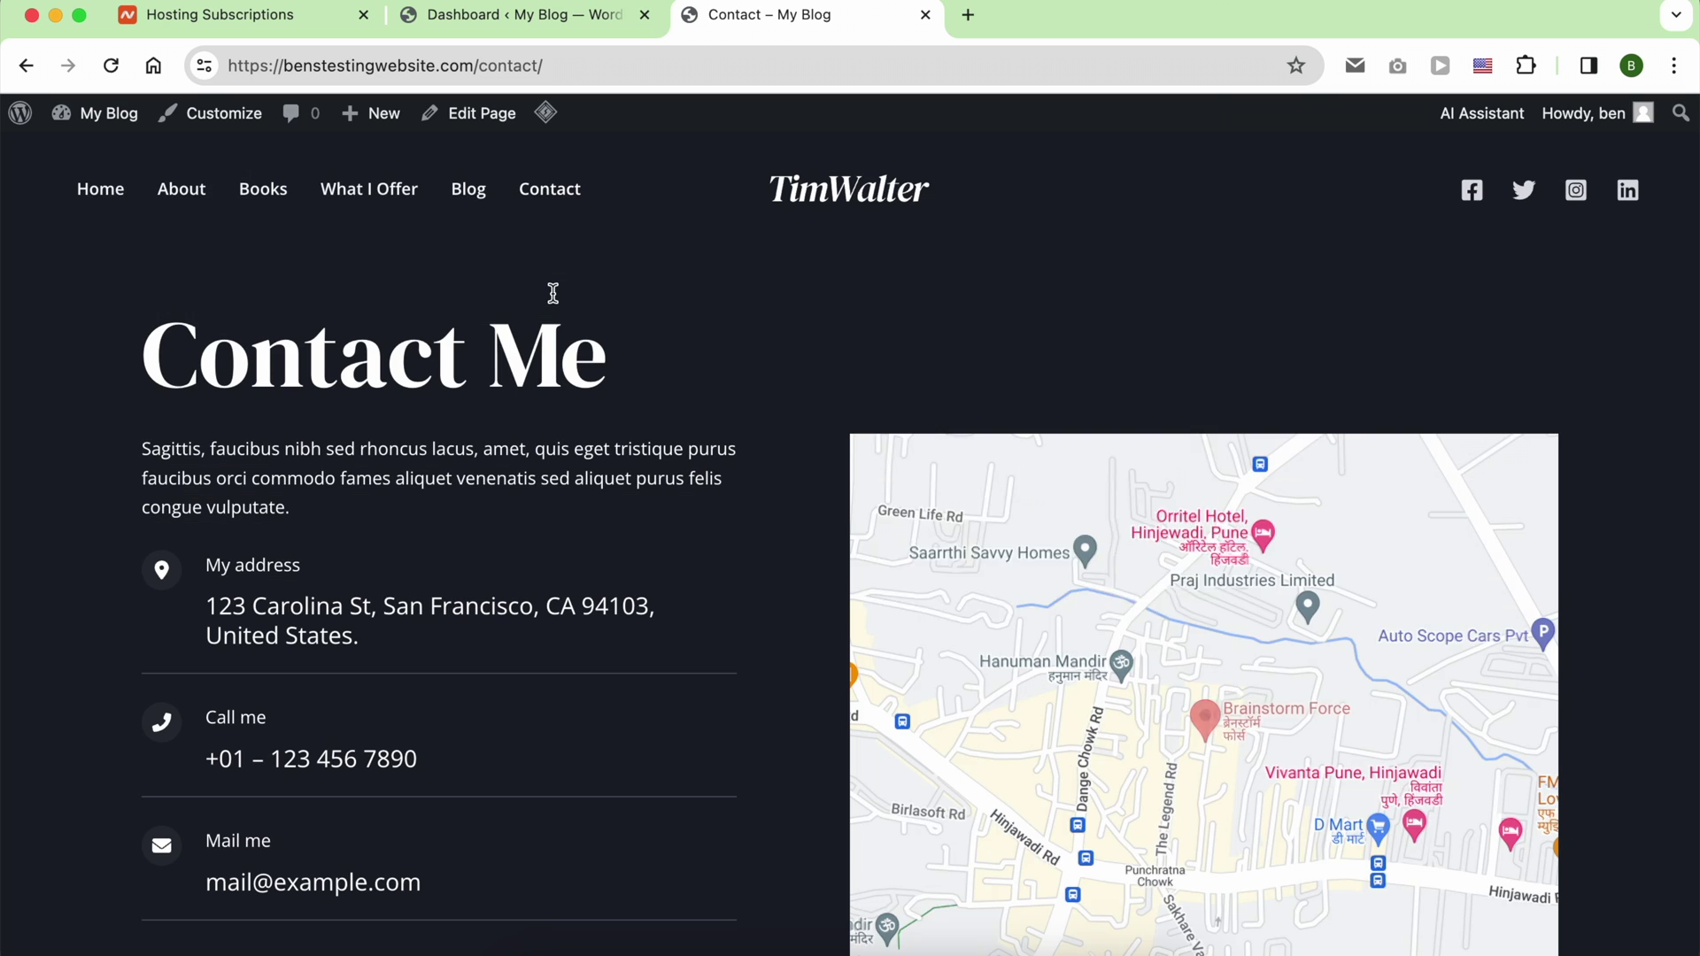
pyautogui.scroll(-12, 553, 296)
pyautogui.scroll(-4, 550, 290)
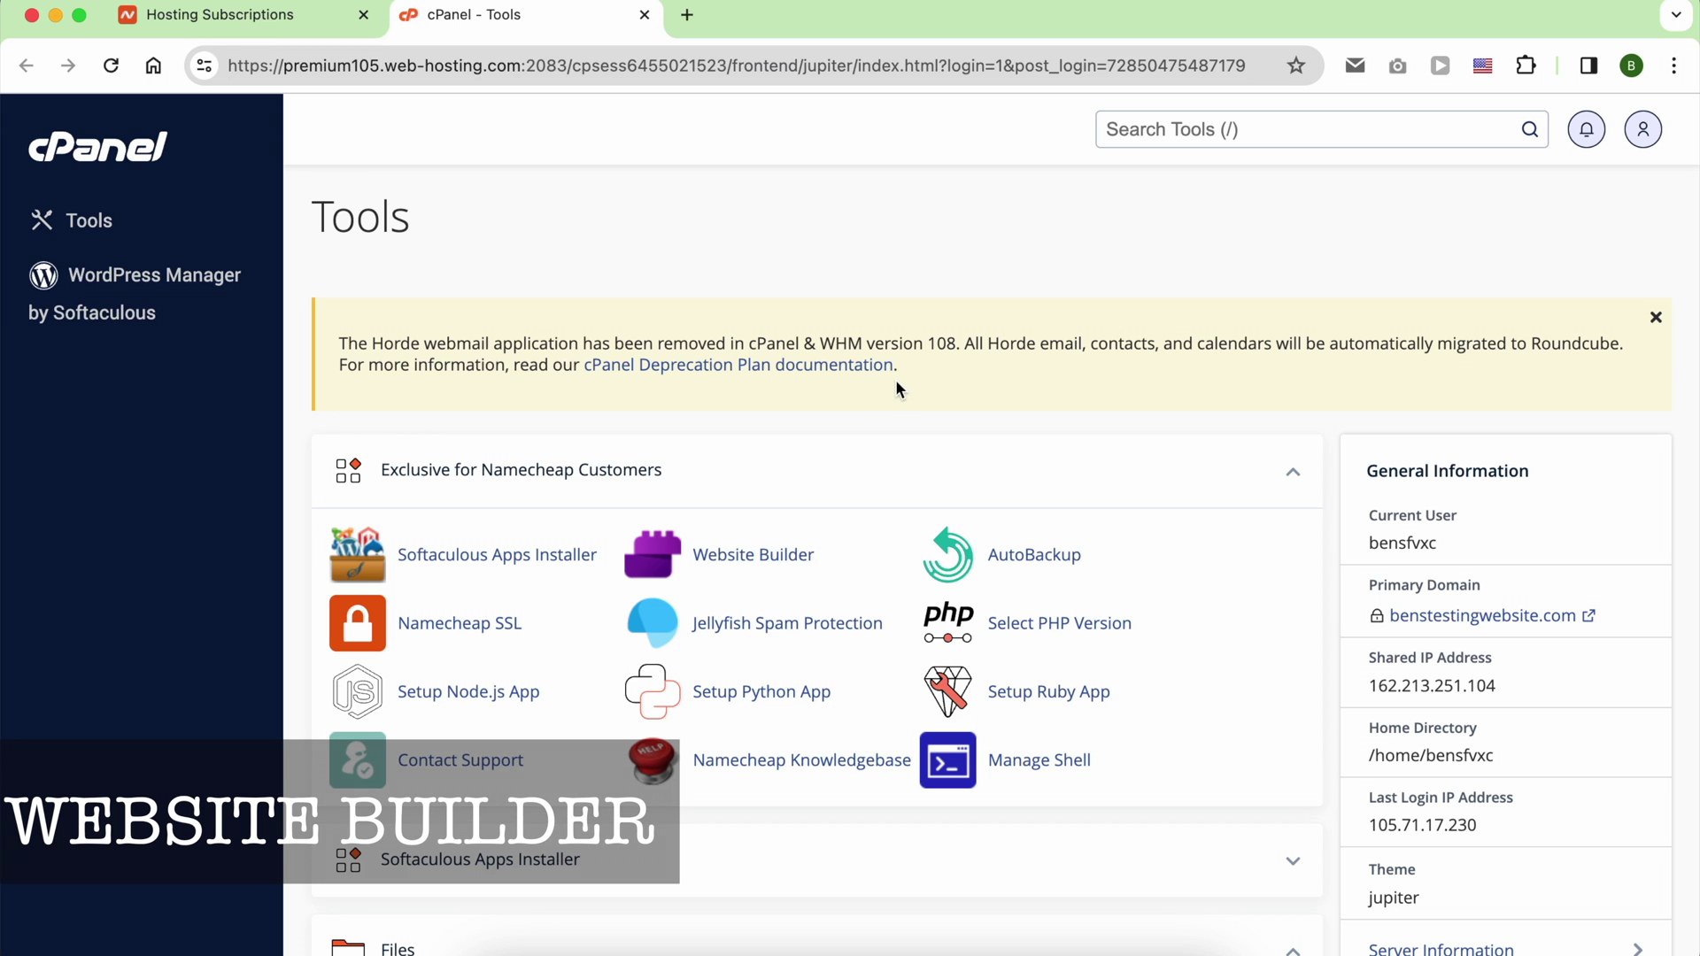
# Step: Launch Website Builder and filter the template gallery to Hotels
pyautogui.click(767, 558)
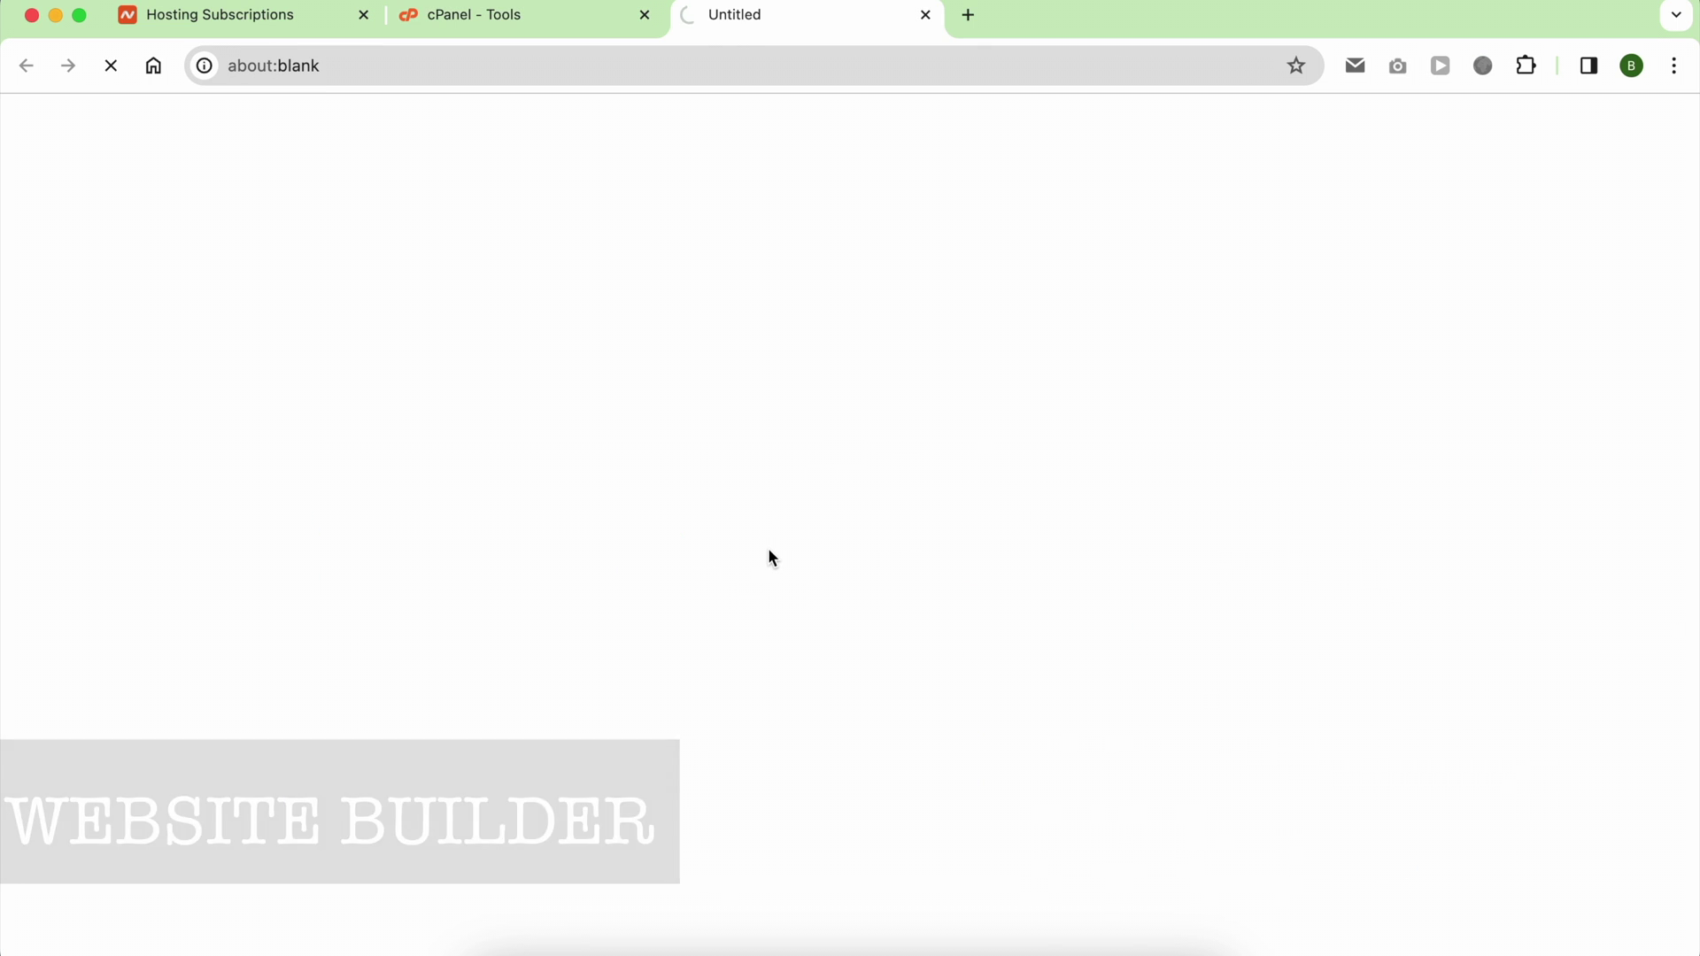
pyautogui.click(177, 478)
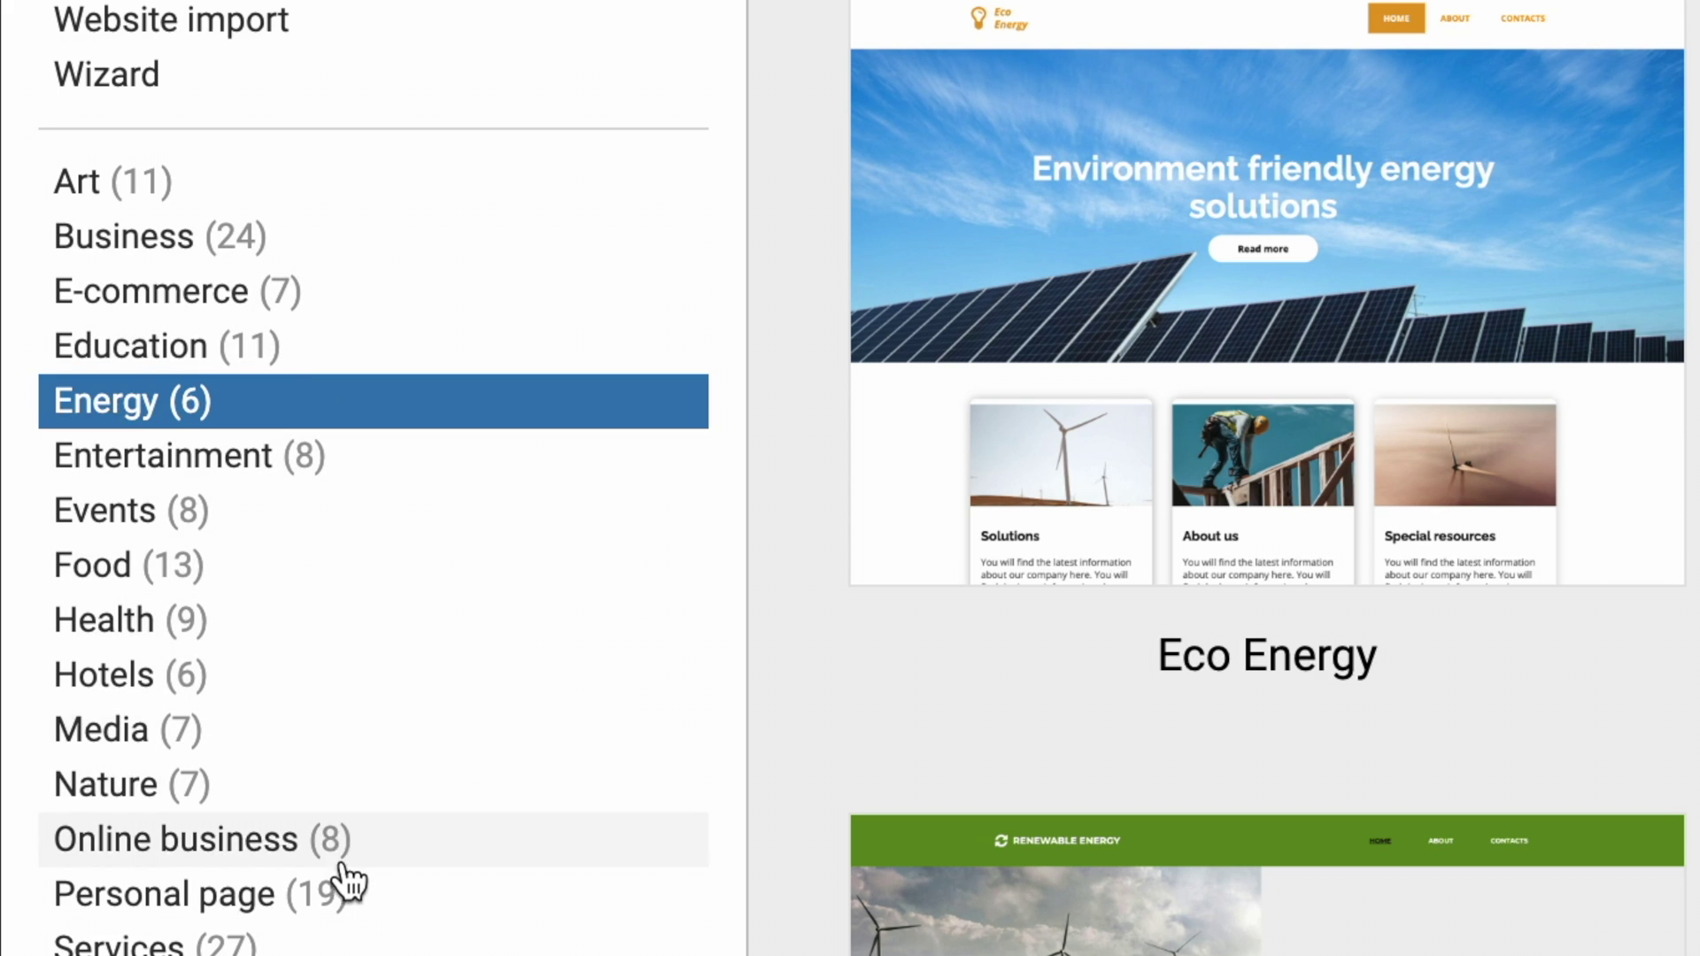
pyautogui.click(130, 674)
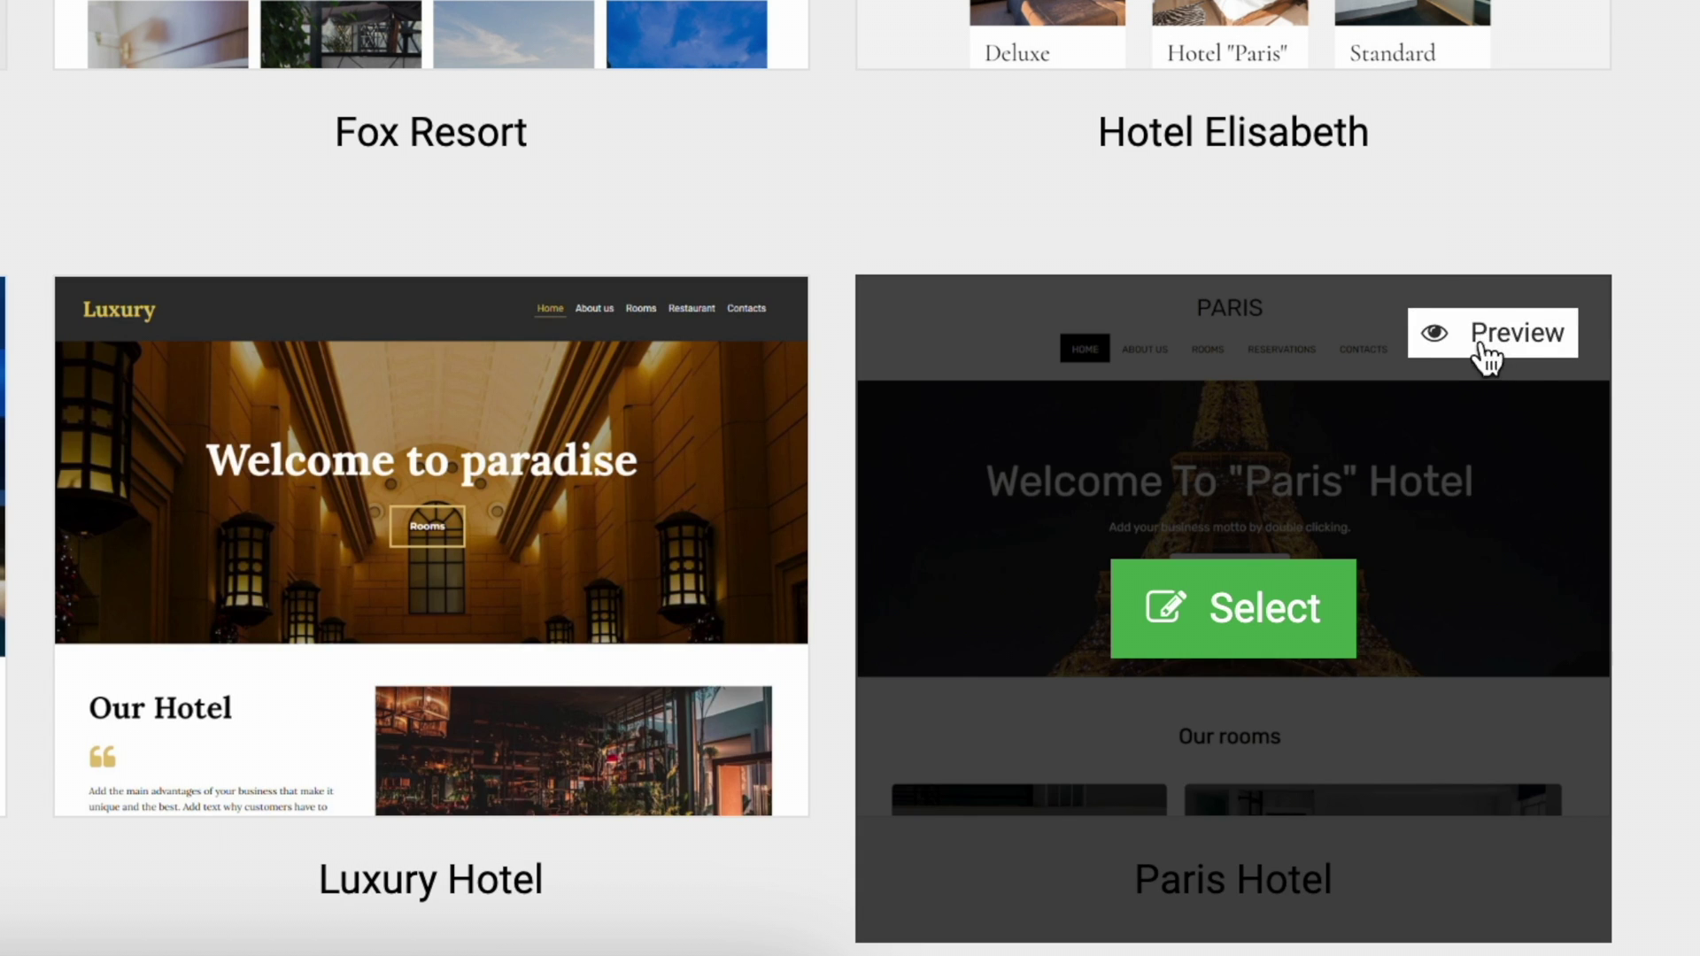
# Step: Preview the Paris Hotel template and scroll through it
pyautogui.click(1488, 336)
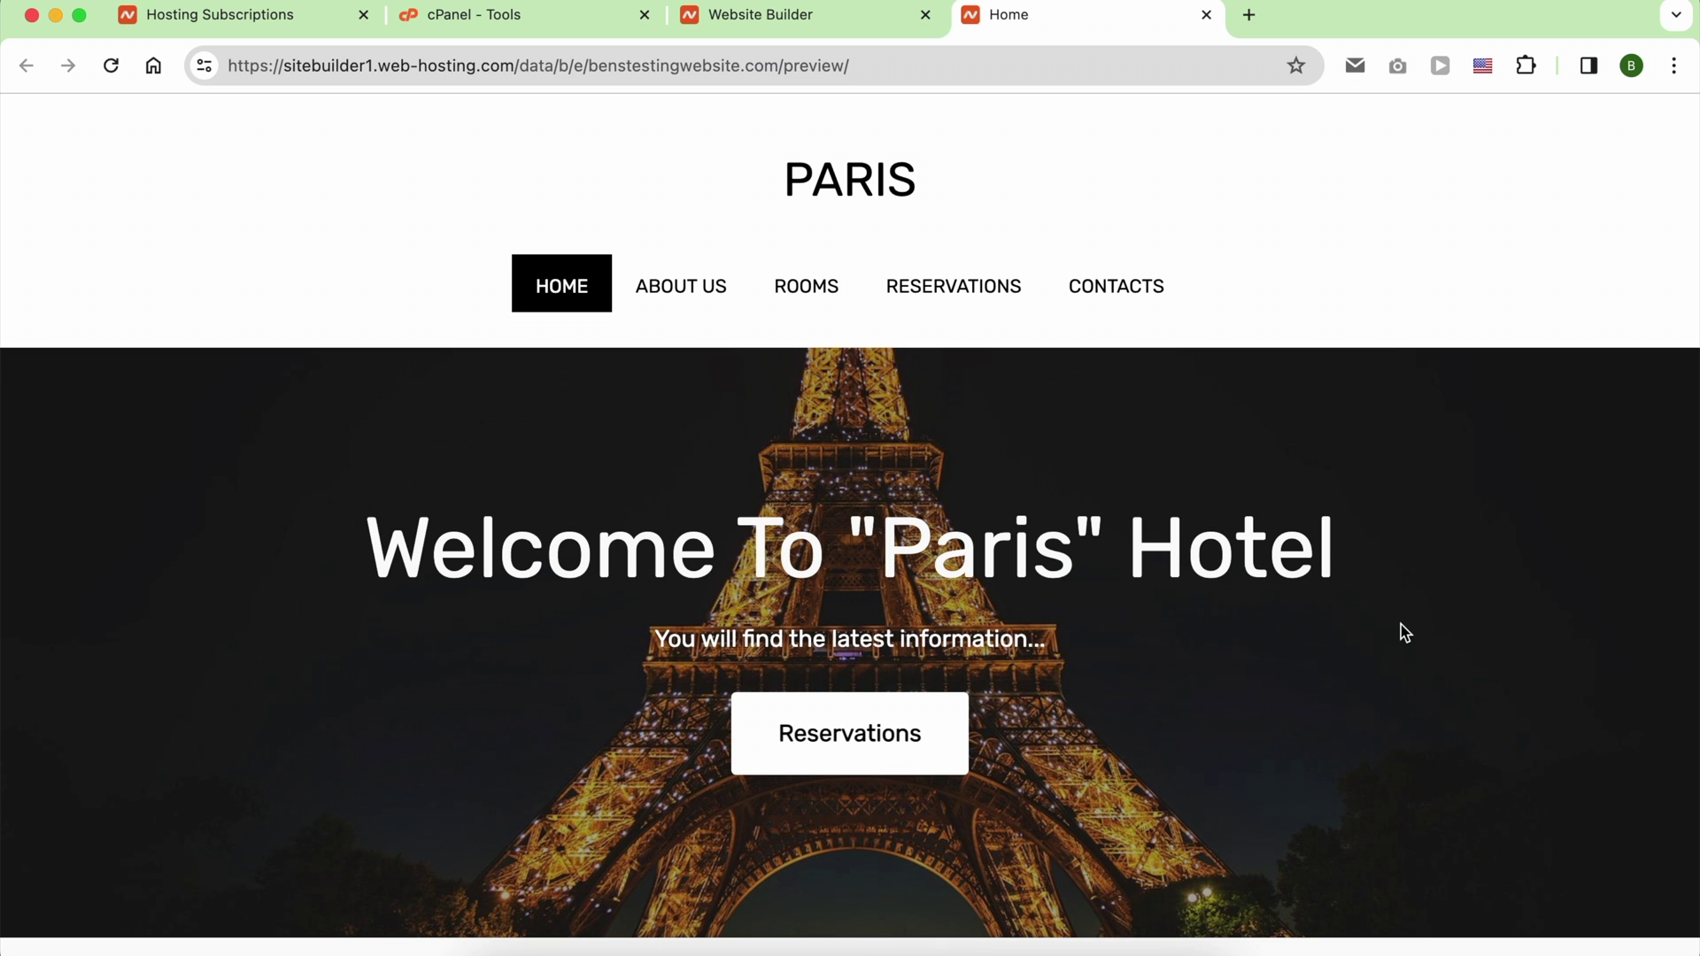
pyautogui.scroll(-15, 1401, 624)
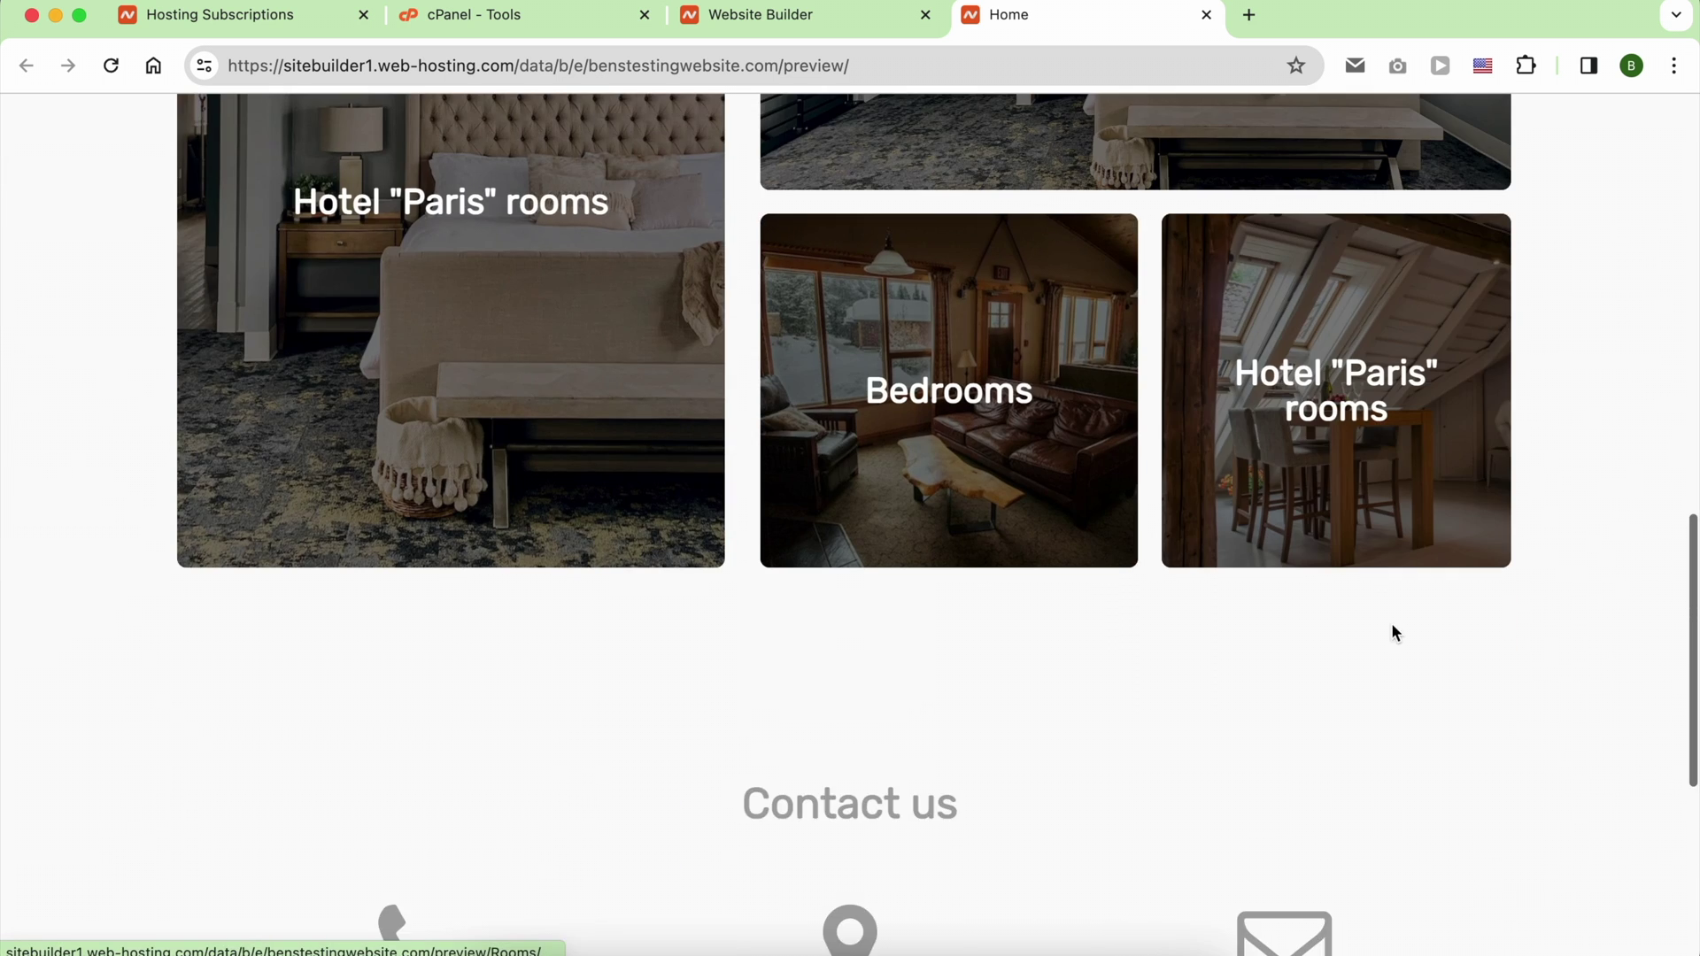
pyautogui.scroll(-6, 1514, 622)
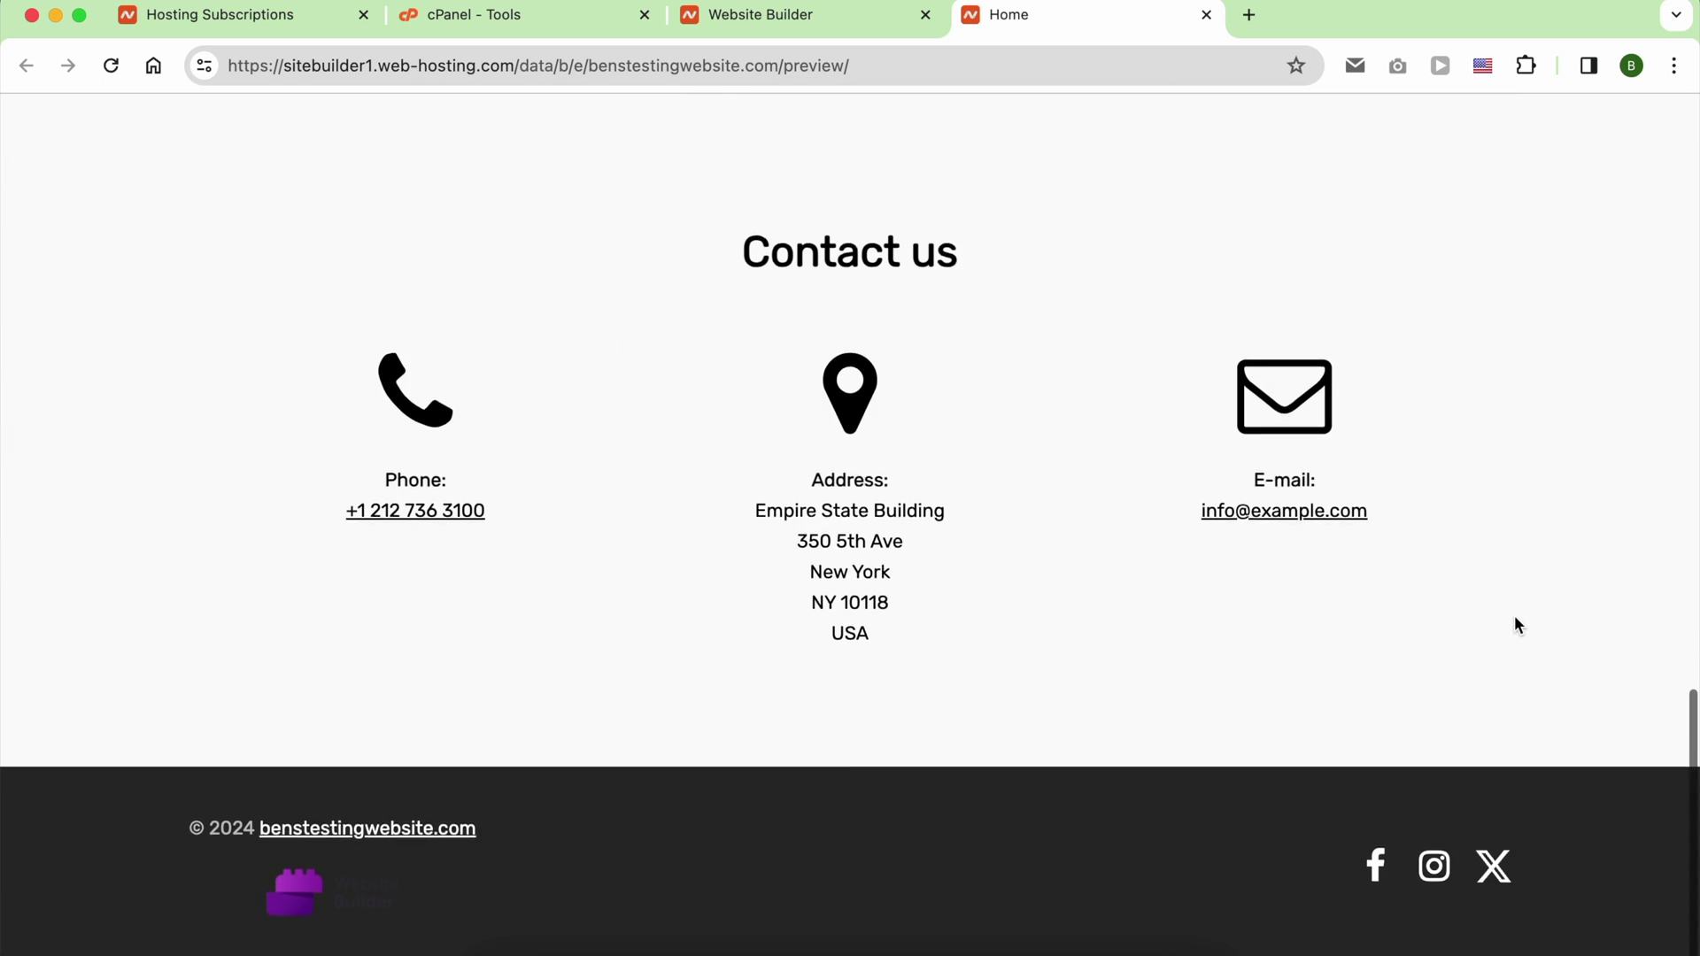
pyautogui.scroll(20, 1516, 625)
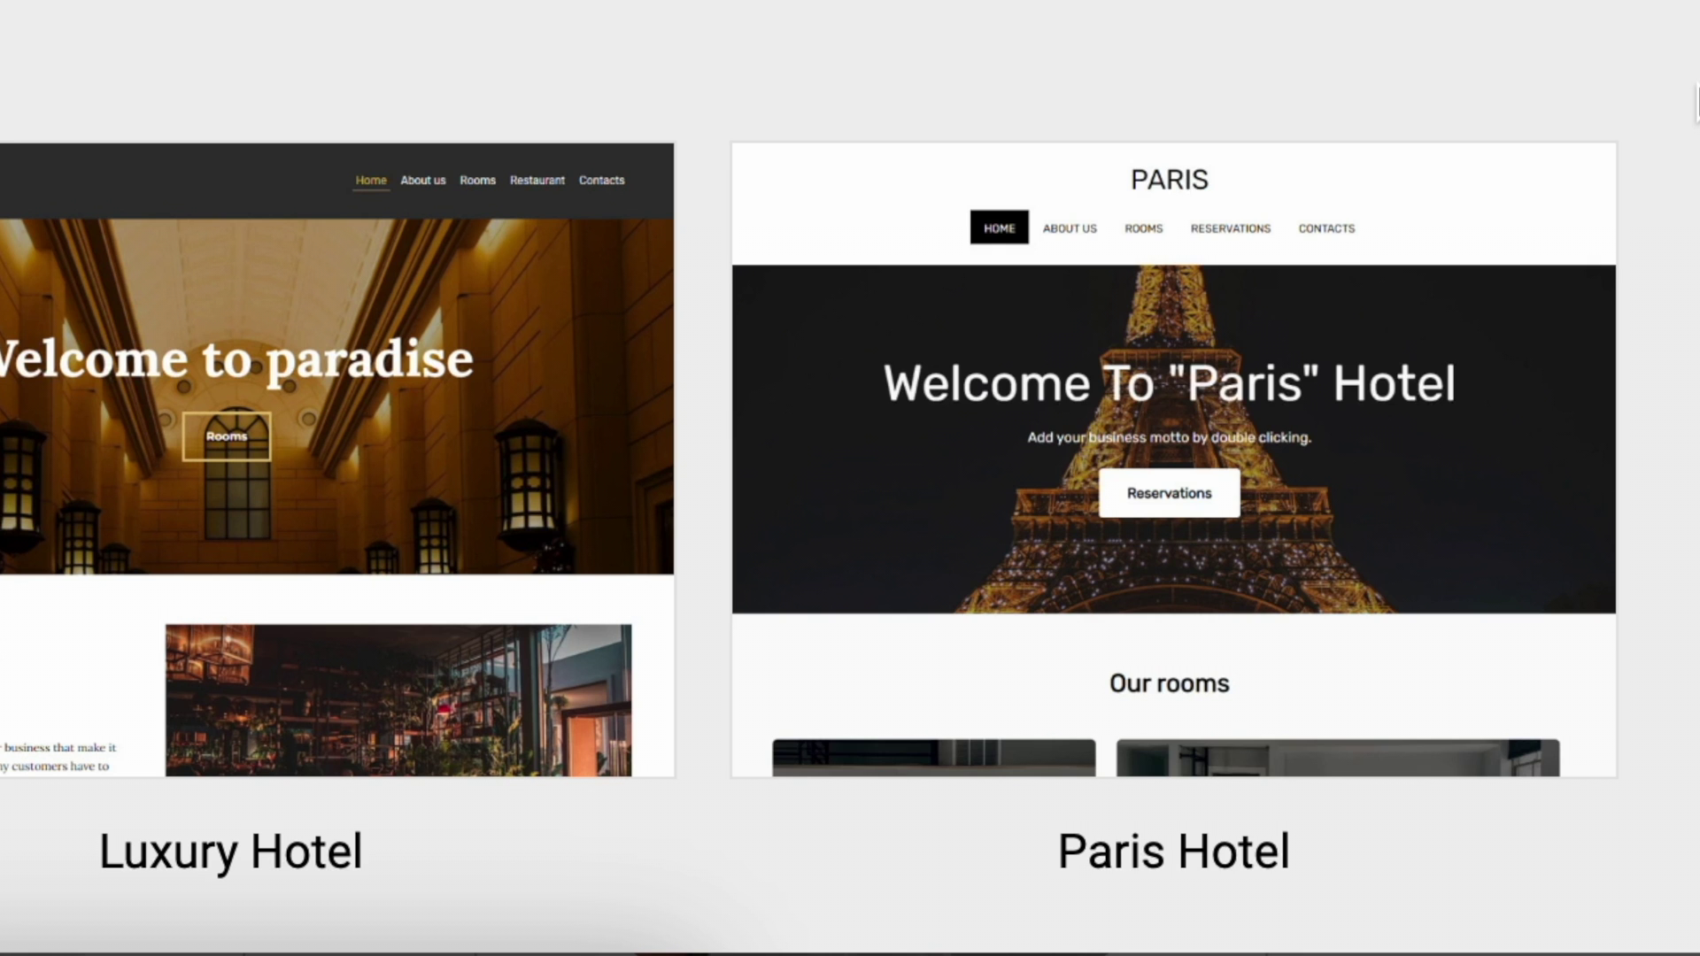
# Step: Start a new site from the Paris Hotel template
pyautogui.moveTo(1186, 398)
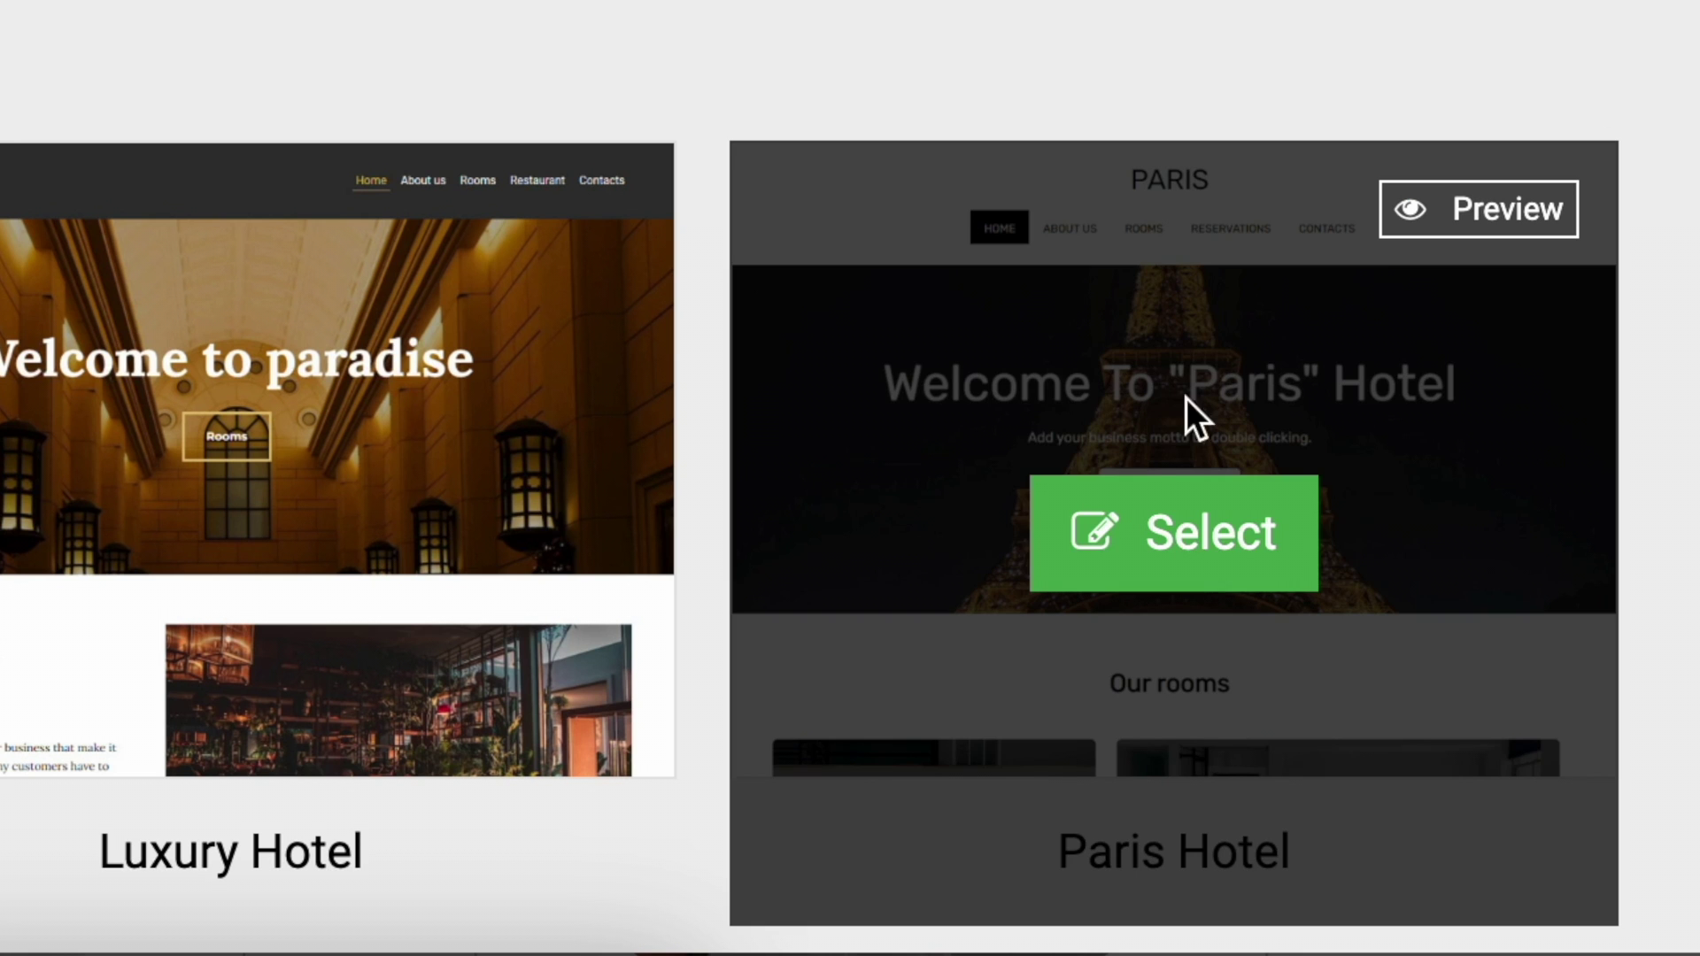
pyautogui.click(1107, 556)
pyautogui.scroll(-10, 687, 513)
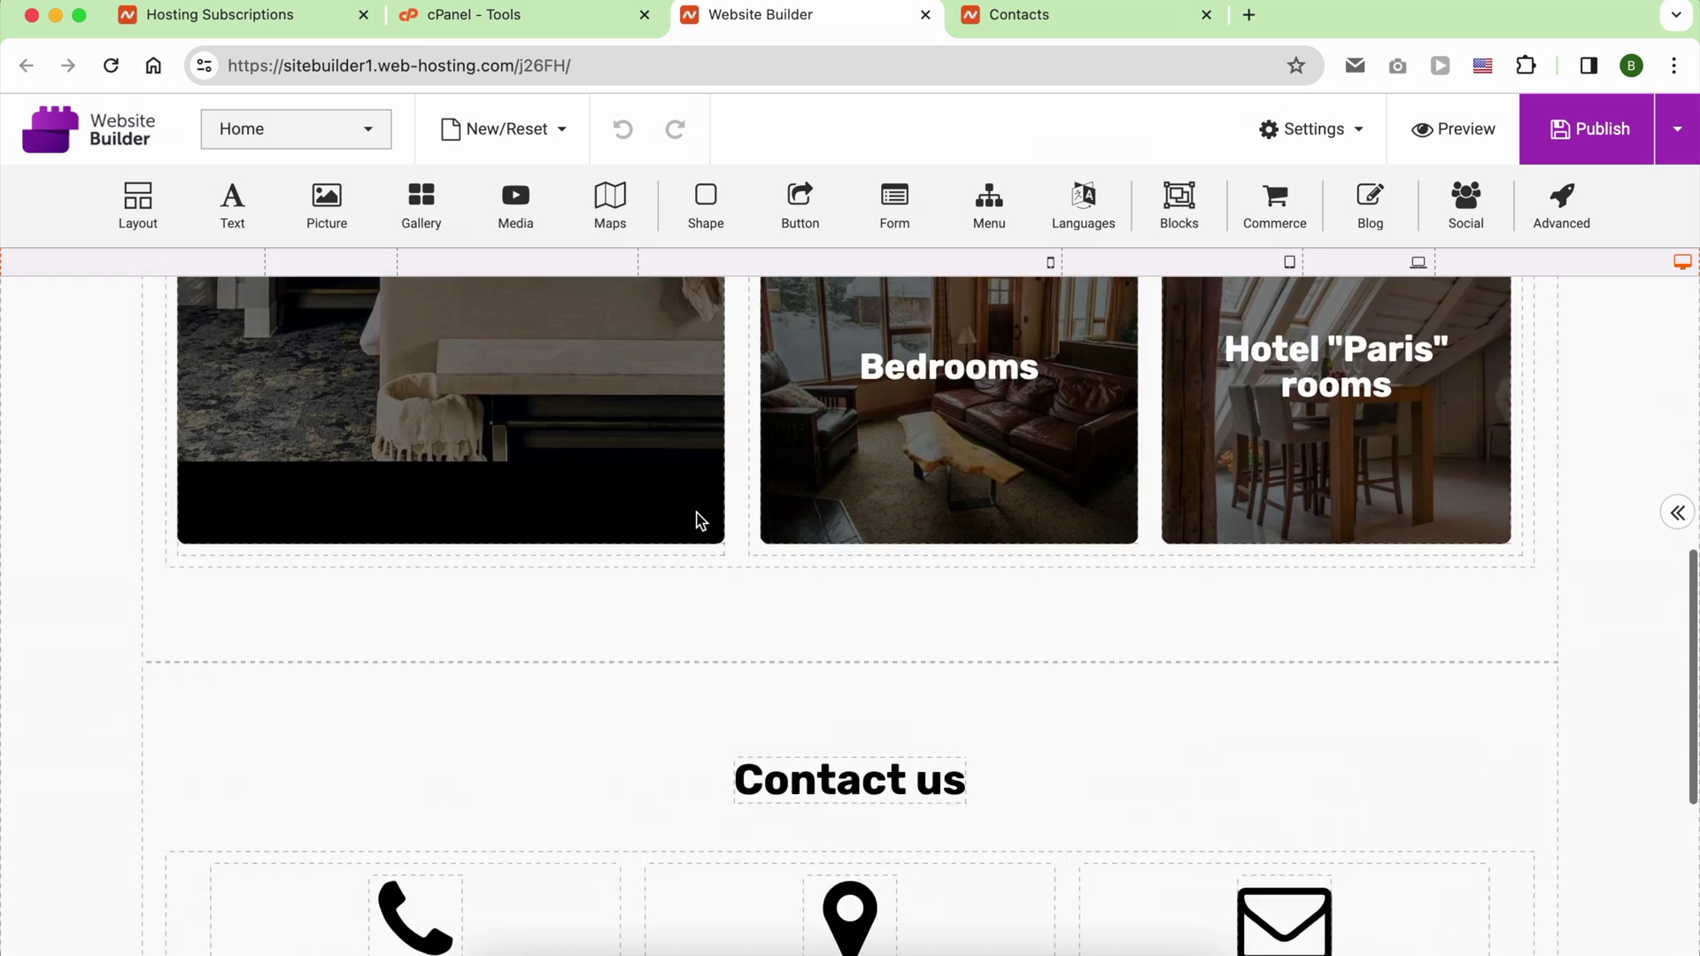
# Step: Add a YouTube media block under the room cards and preview the site
pyautogui.moveTo(515, 203); pyautogui.dragTo(818, 802)
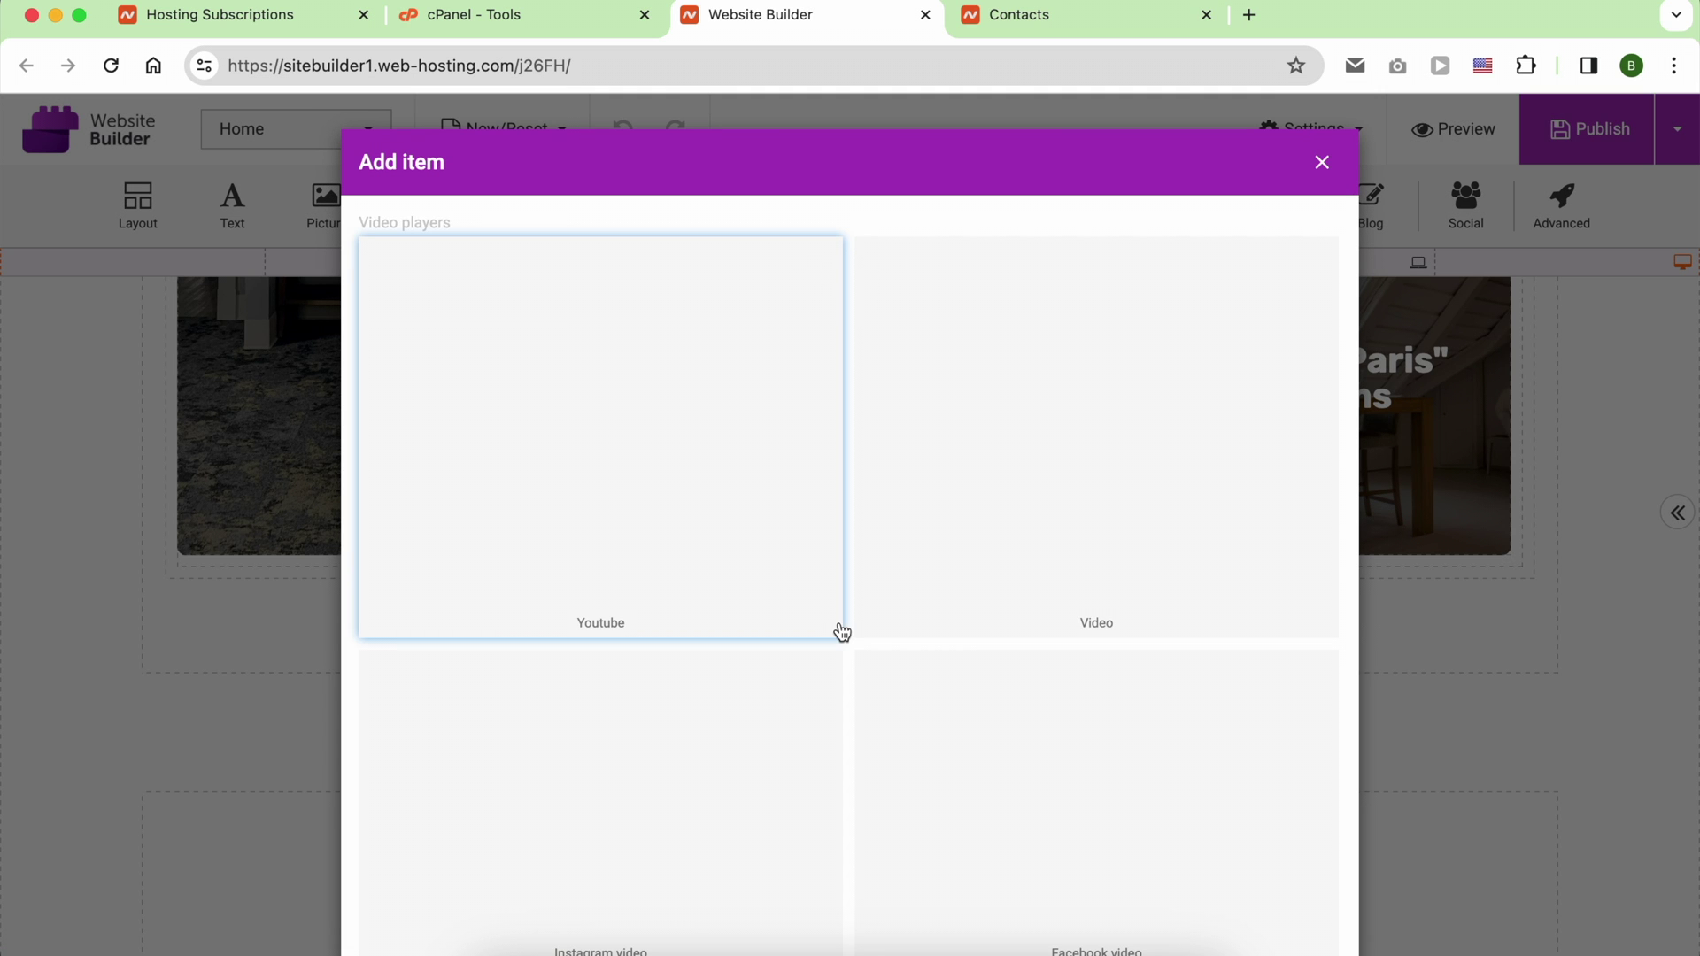
pyautogui.click(709, 469)
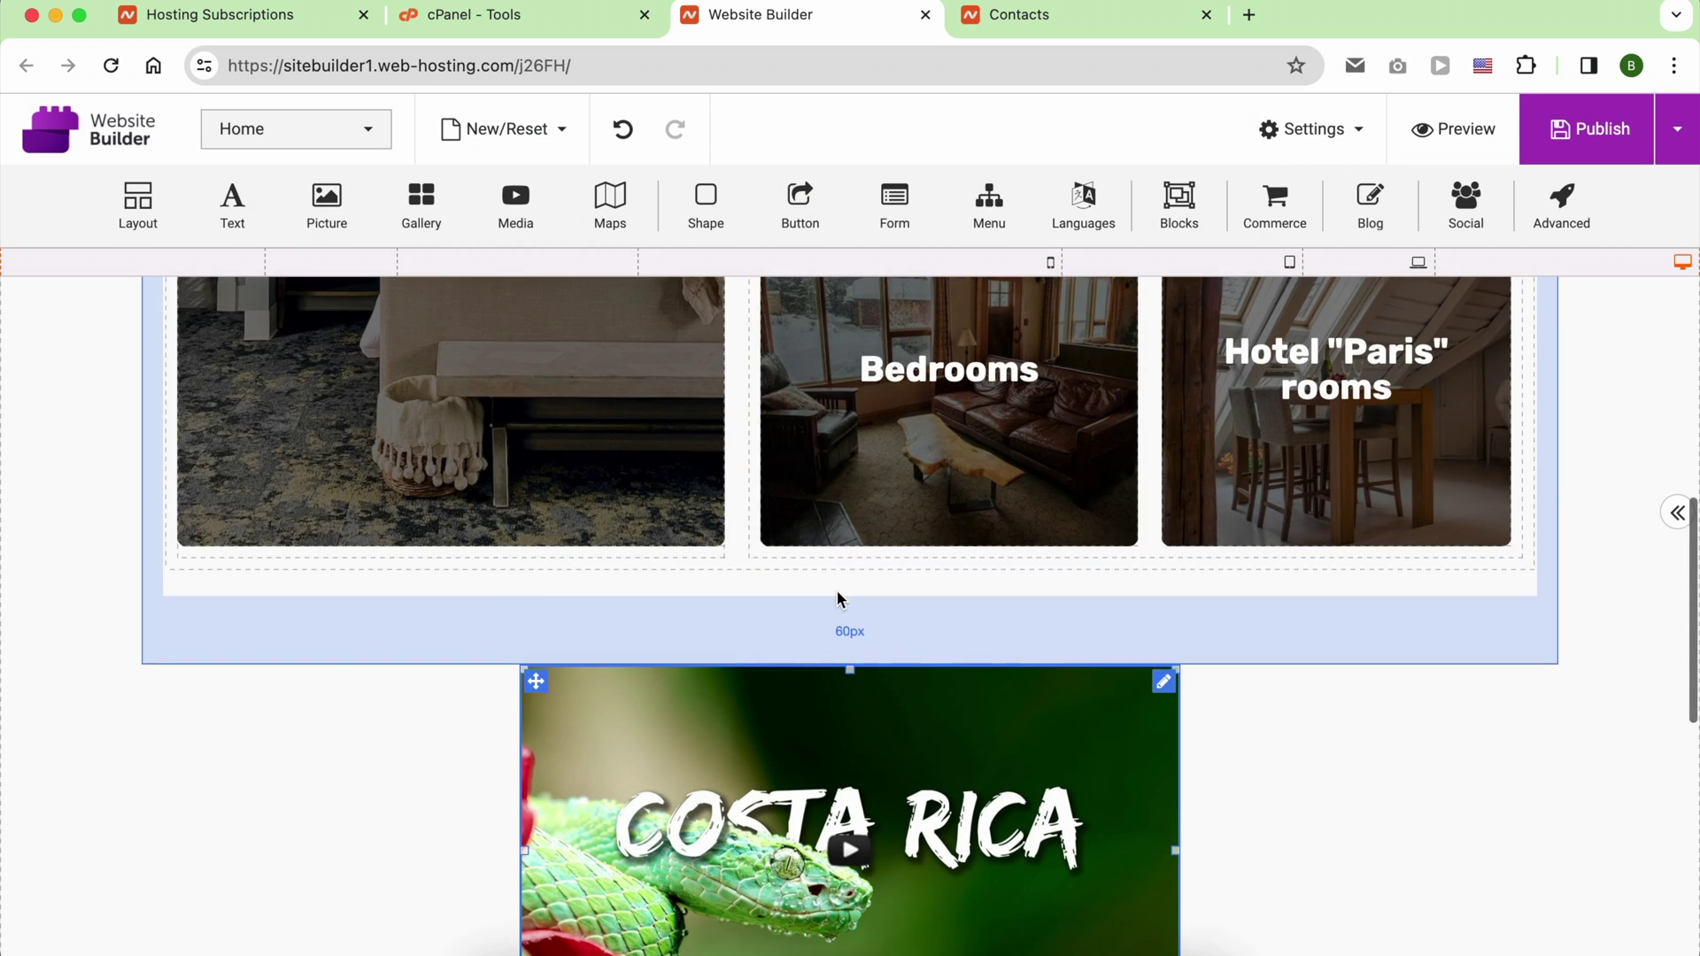
pyautogui.scroll(-4, 850, 593)
pyautogui.scroll(-6, 866, 556)
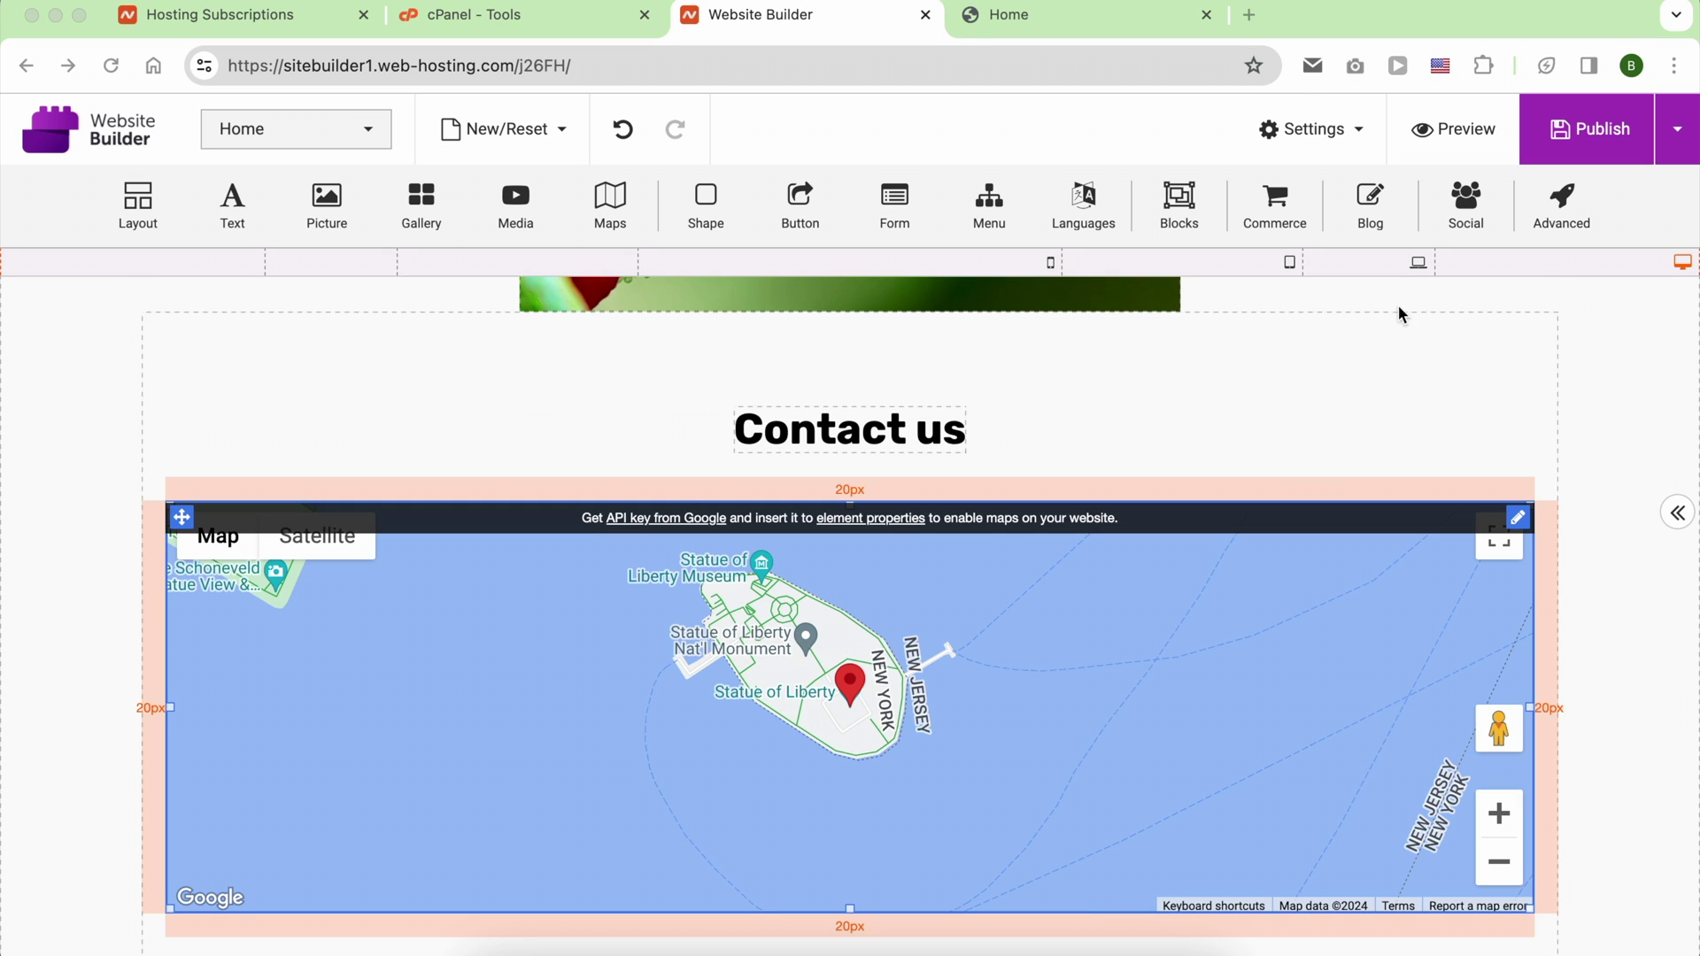
pyautogui.click(1474, 135)
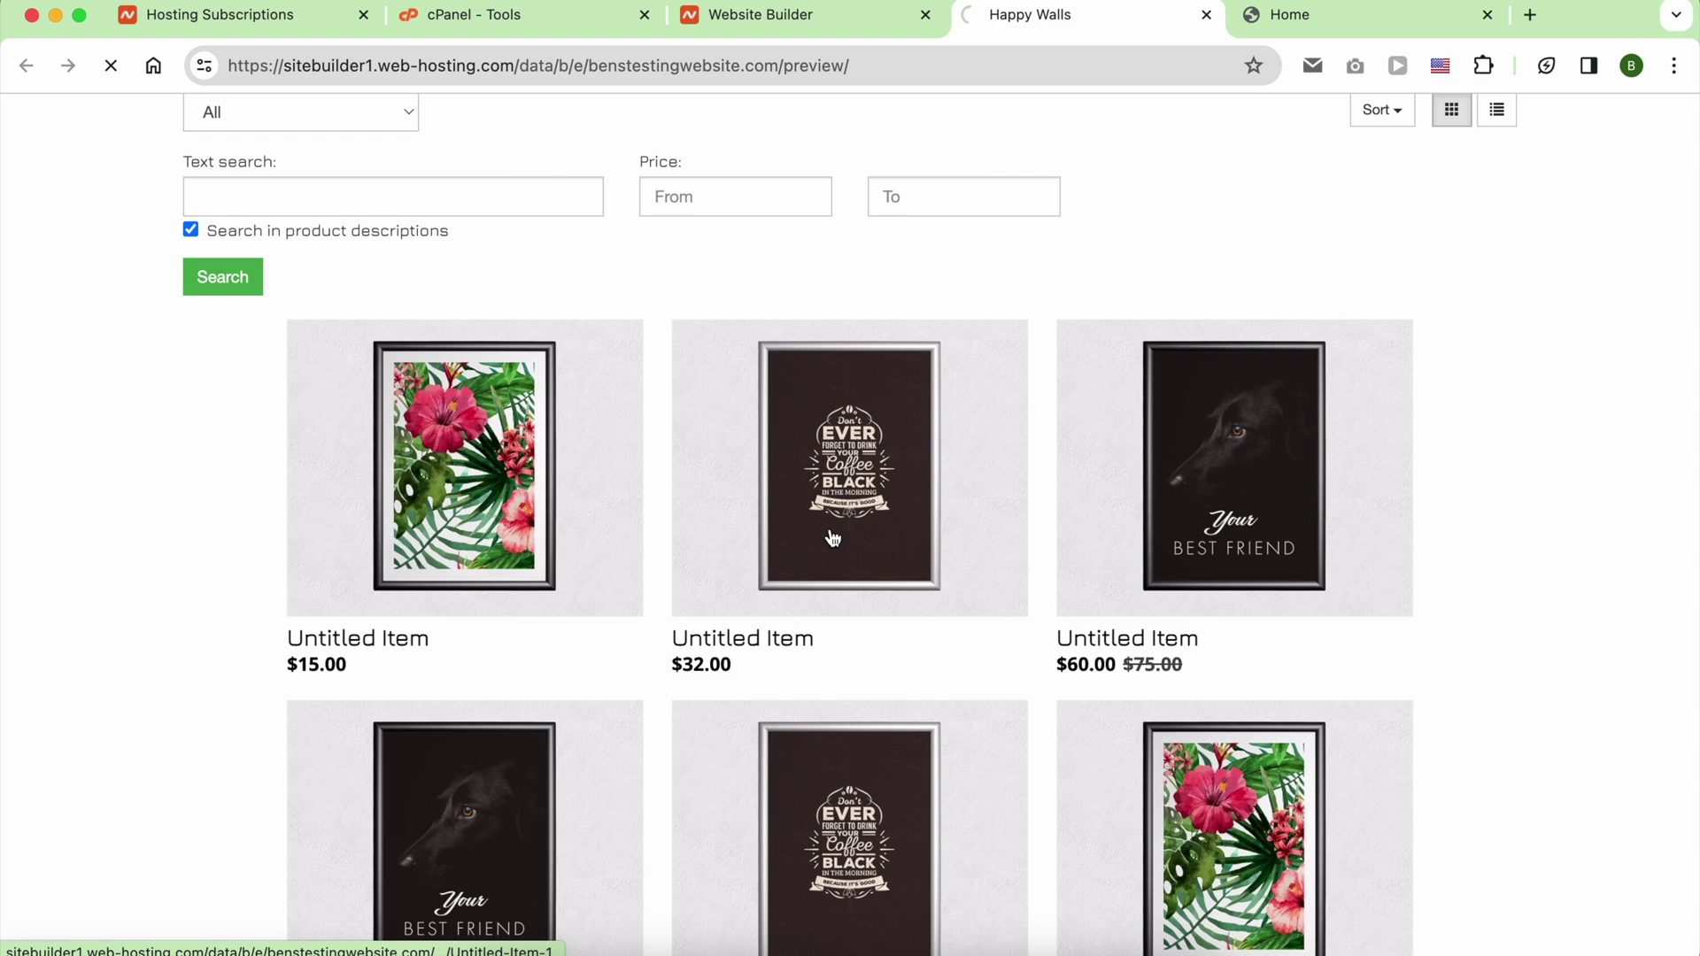
# Step: Add the $32.00 Untitled Item product to the cart and view the cart
pyautogui.click(834, 538)
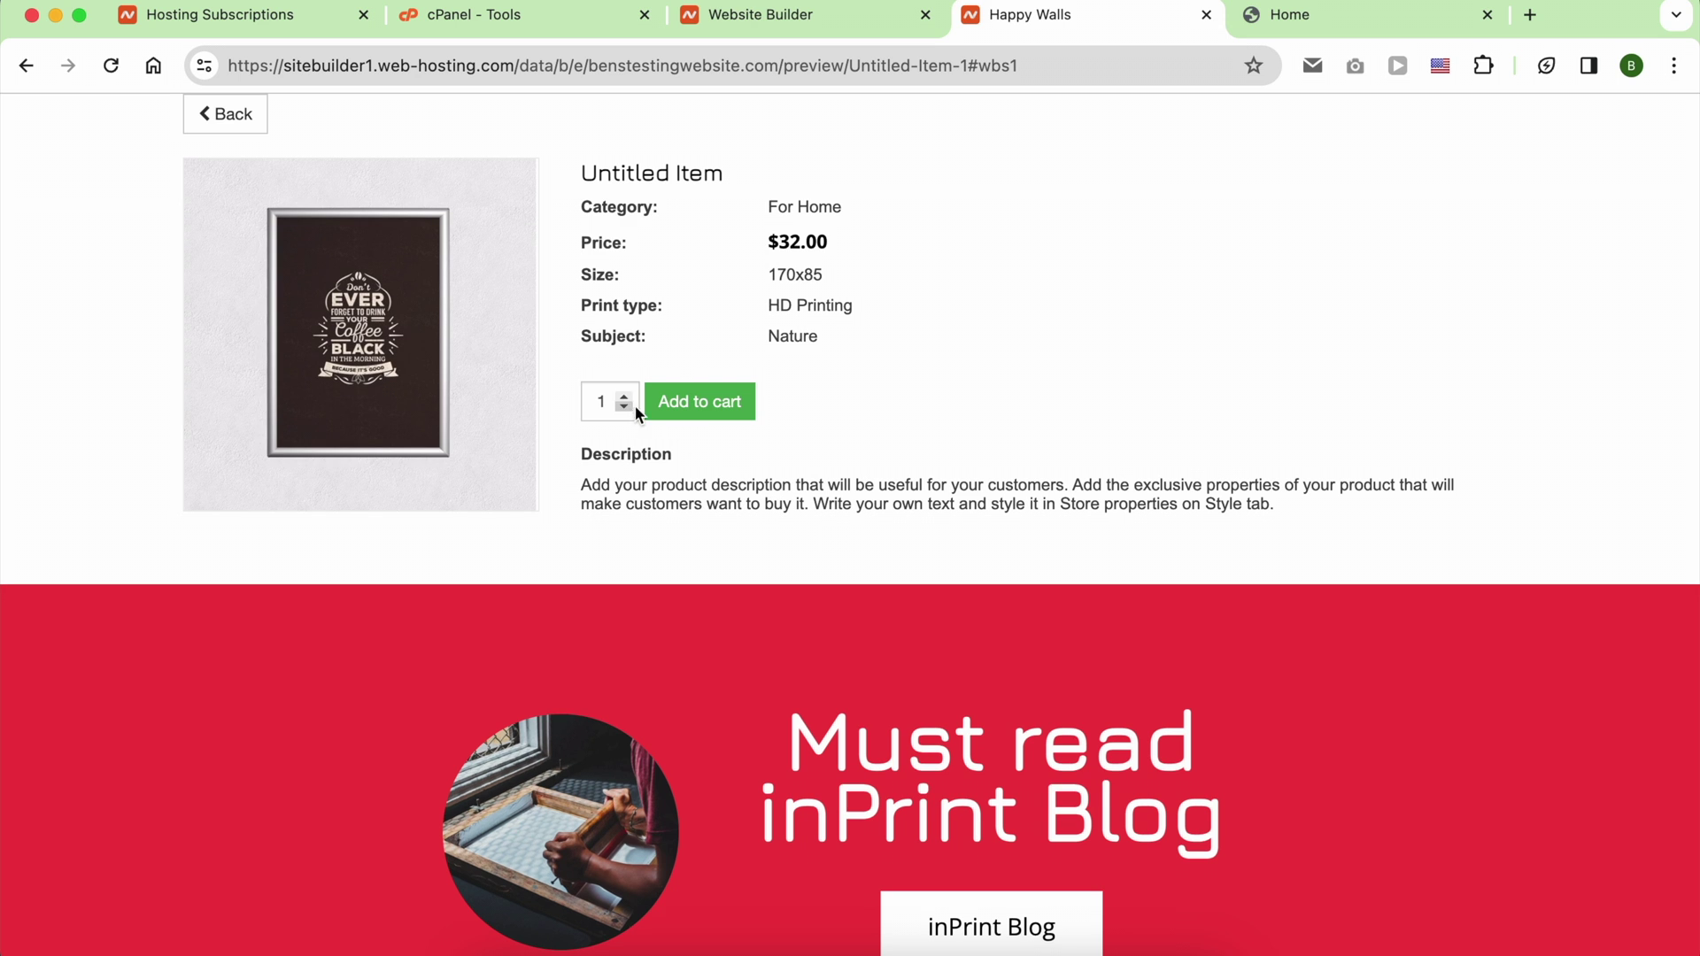
pyautogui.click(706, 403)
pyautogui.scroll(2, 901, 365)
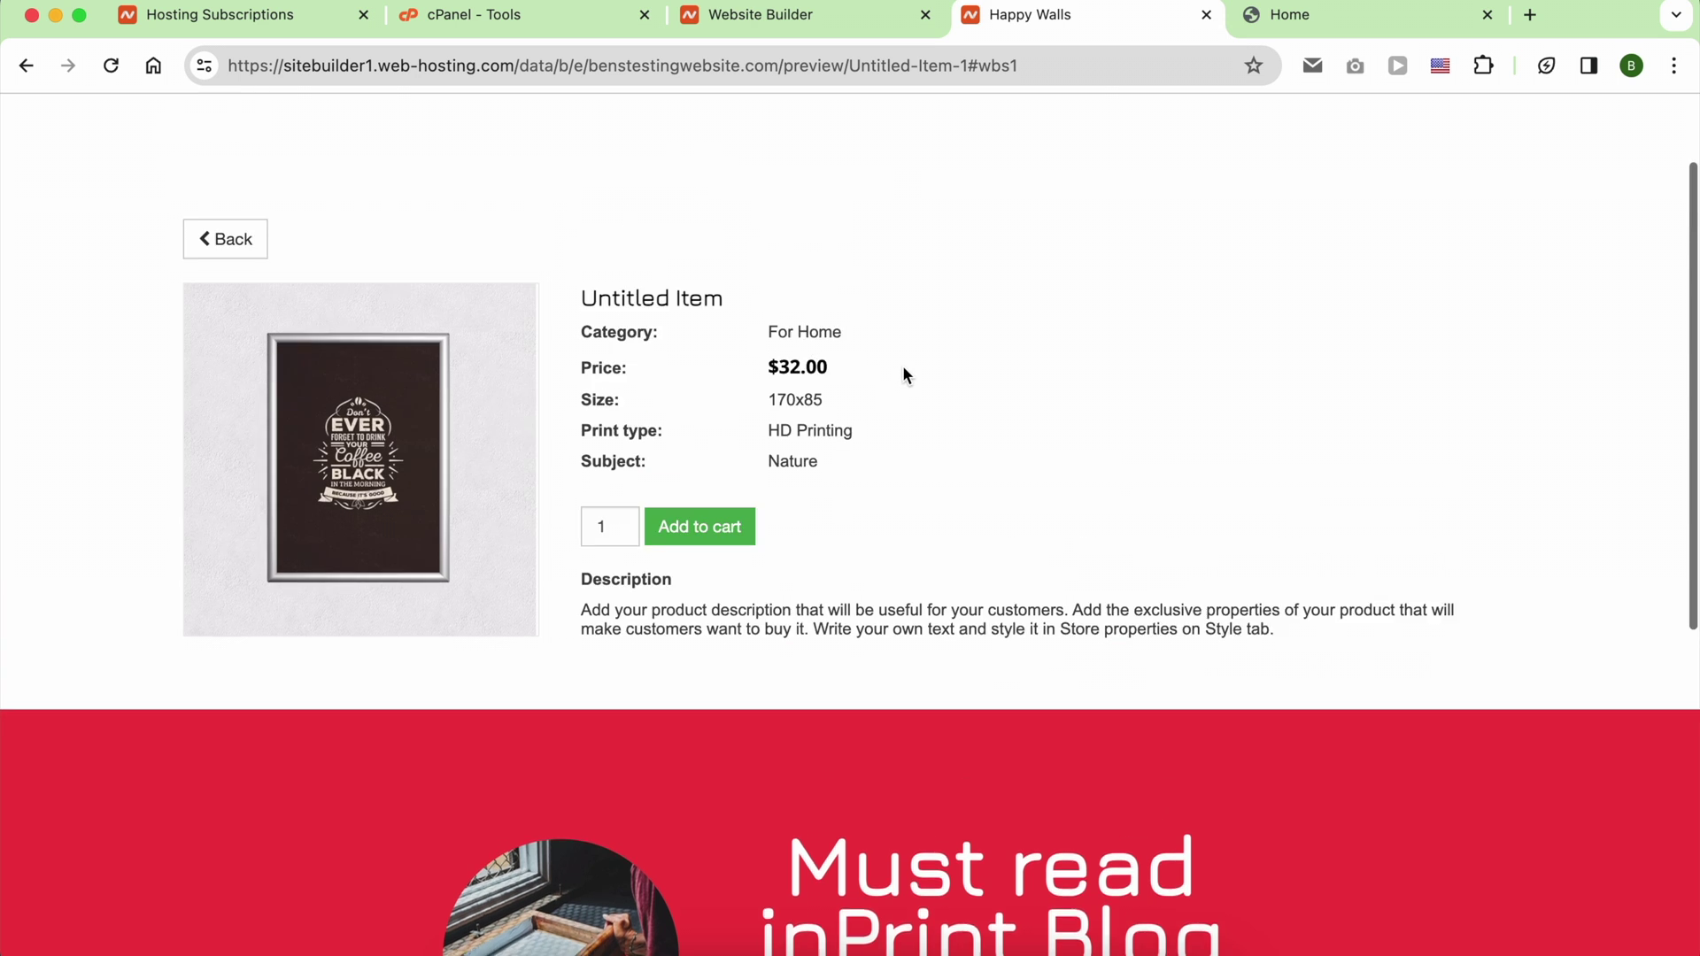
pyautogui.scroll(2, 903, 372)
pyautogui.click(1349, 191)
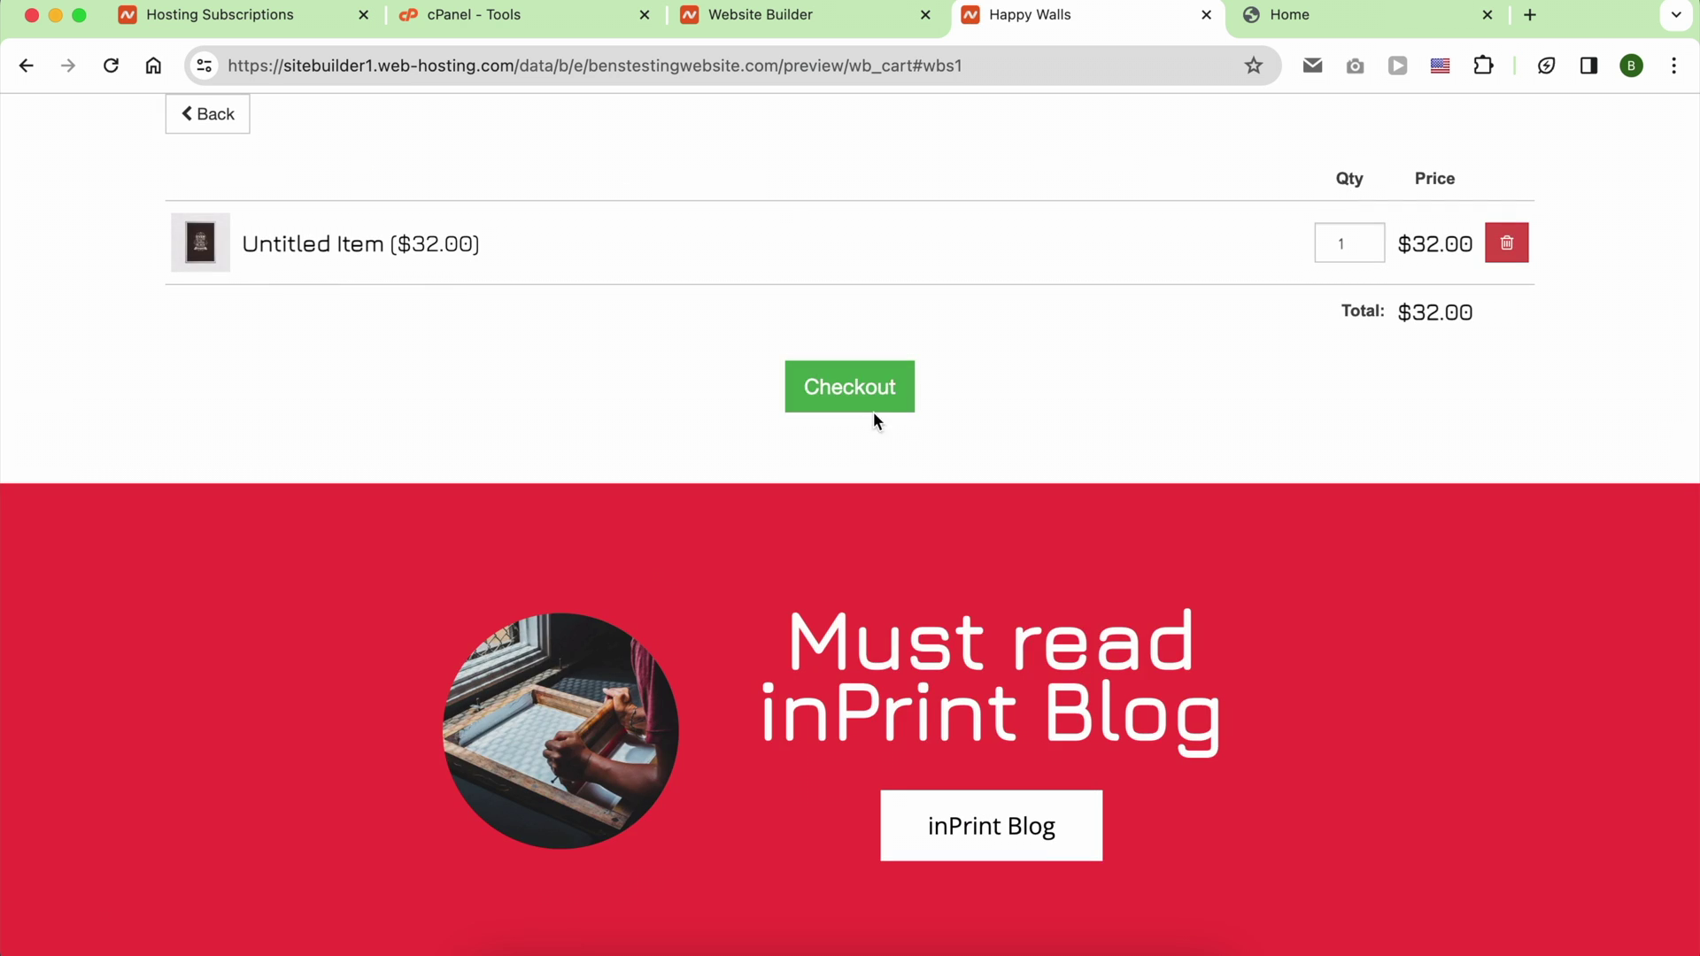
# Step: Proceed through checkout billing as a private person and continue to the next step
pyautogui.click(871, 406)
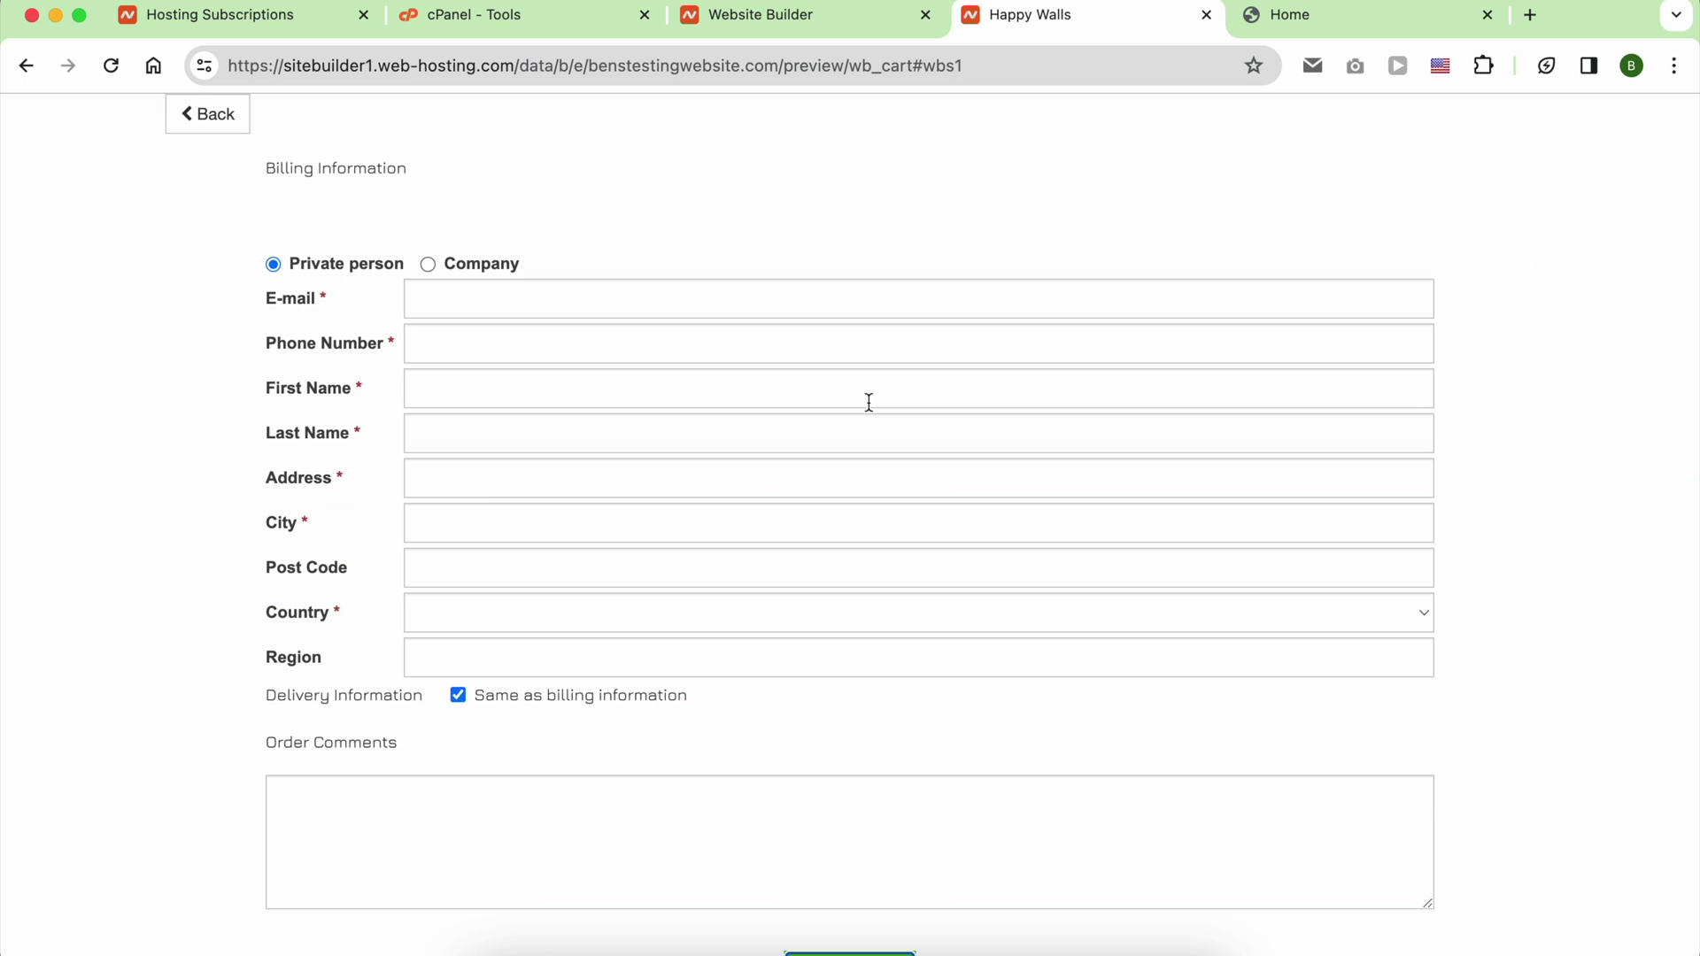
pyautogui.click(430, 265)
pyautogui.click(343, 264)
pyautogui.scroll(-4, 496, 407)
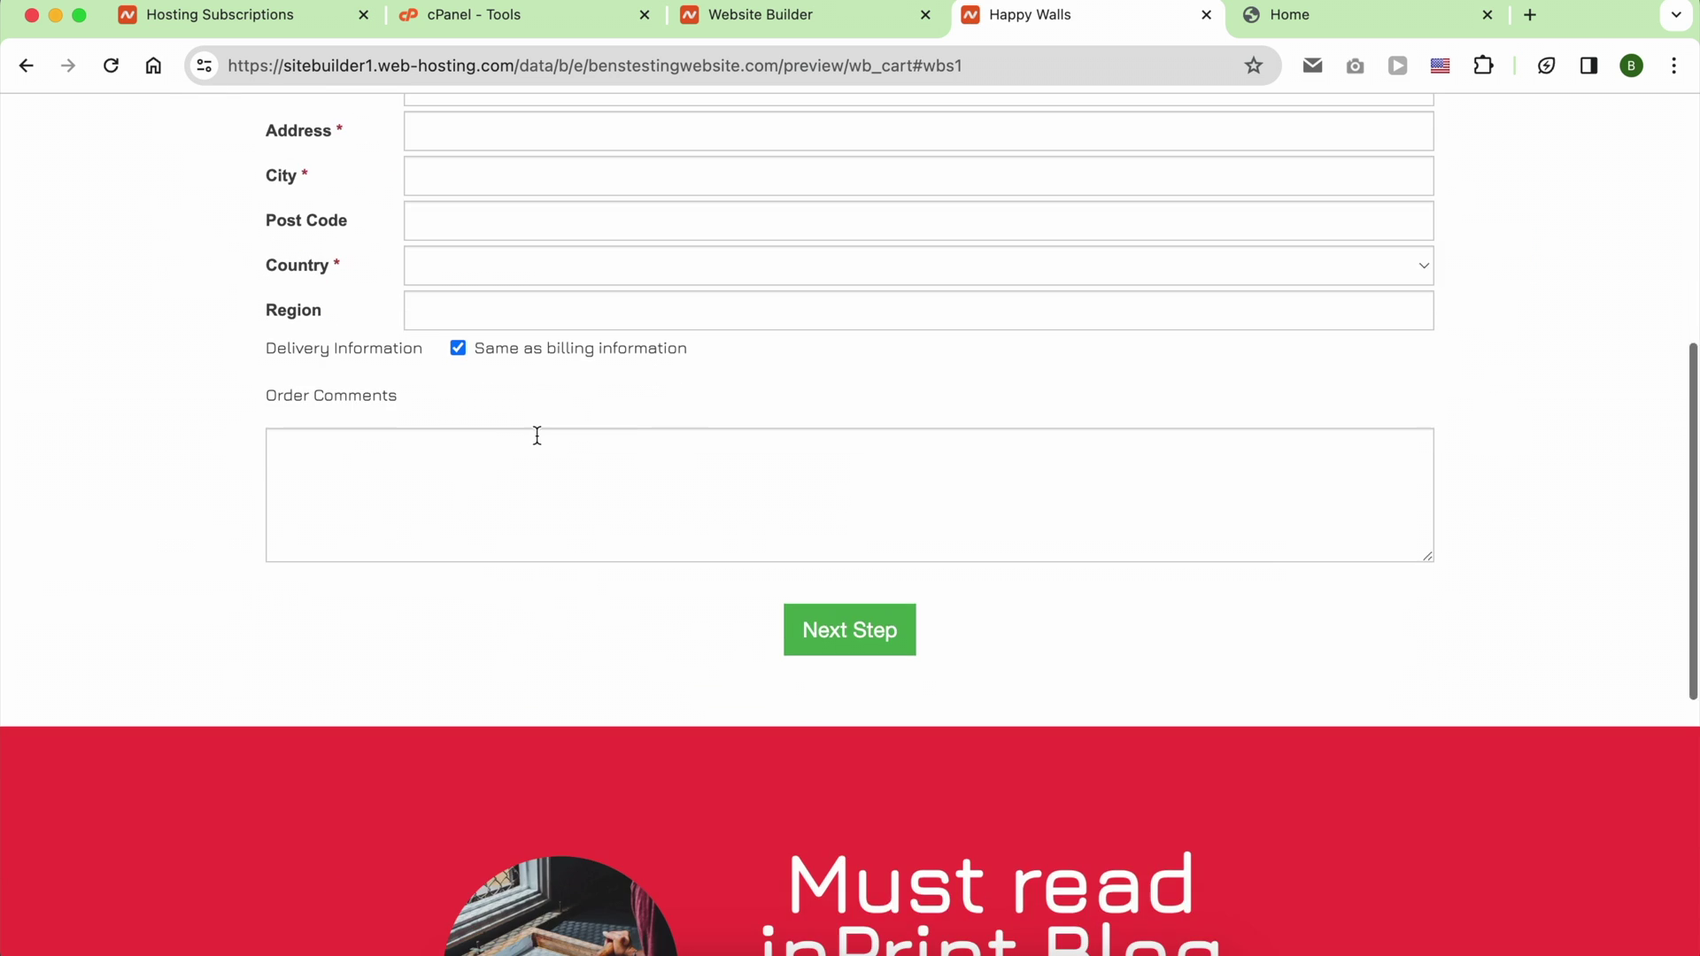
pyautogui.click(850, 666)
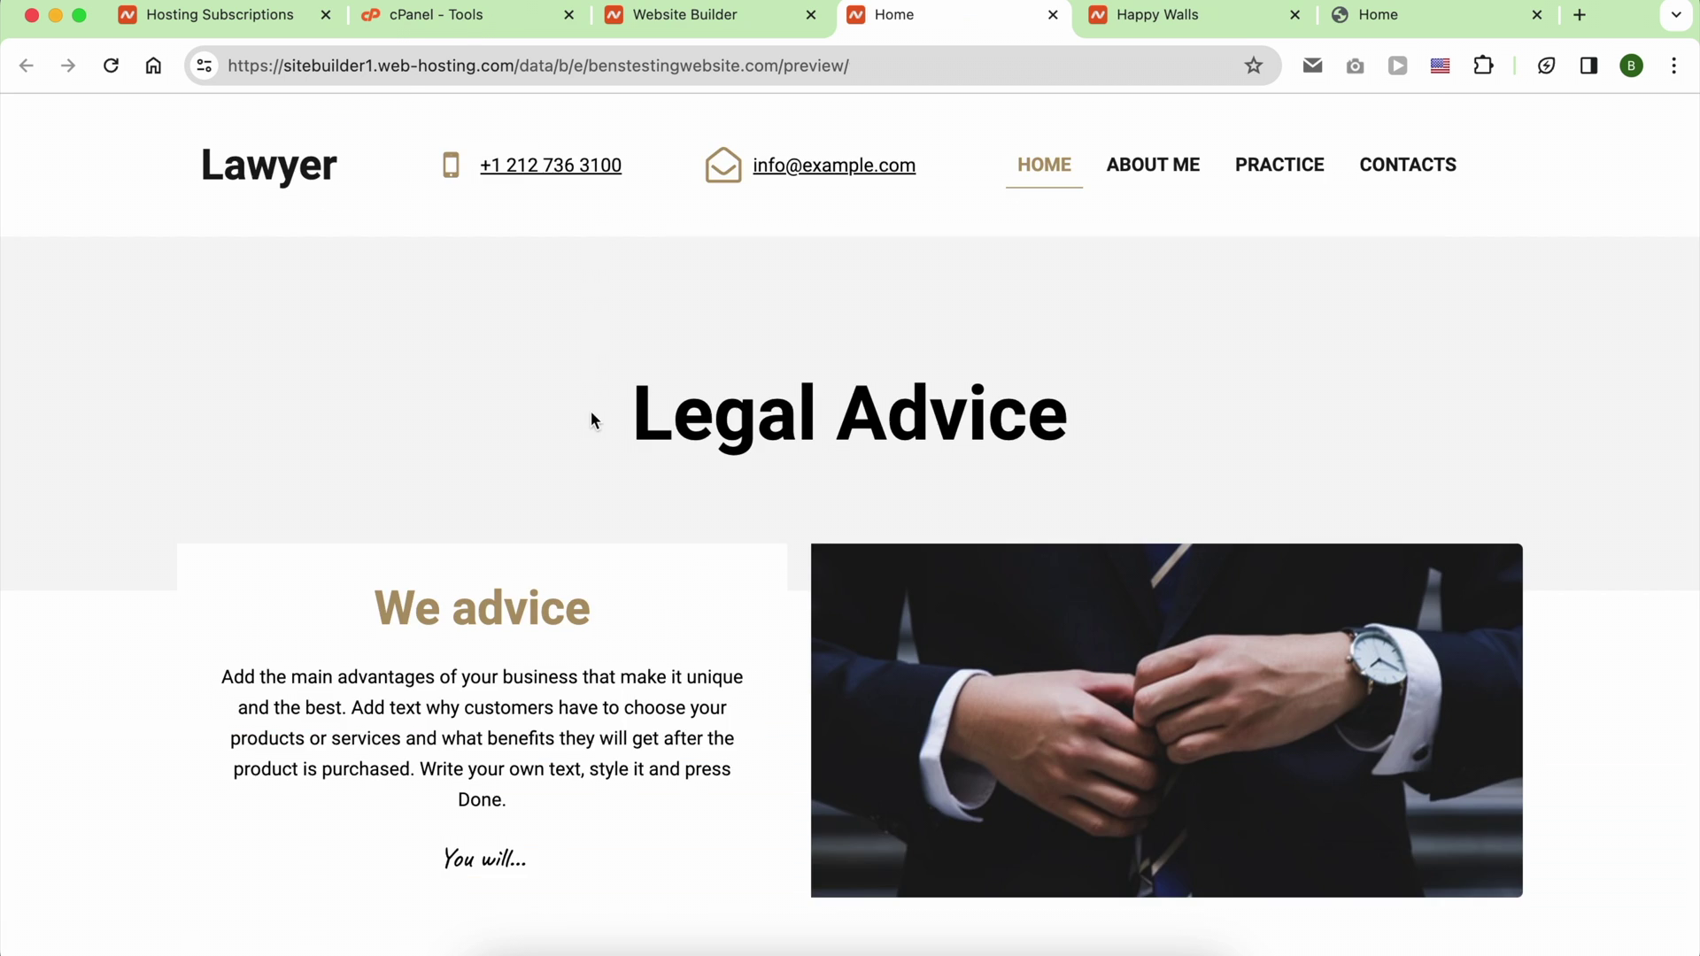
pyautogui.scroll(-10, 596, 425)
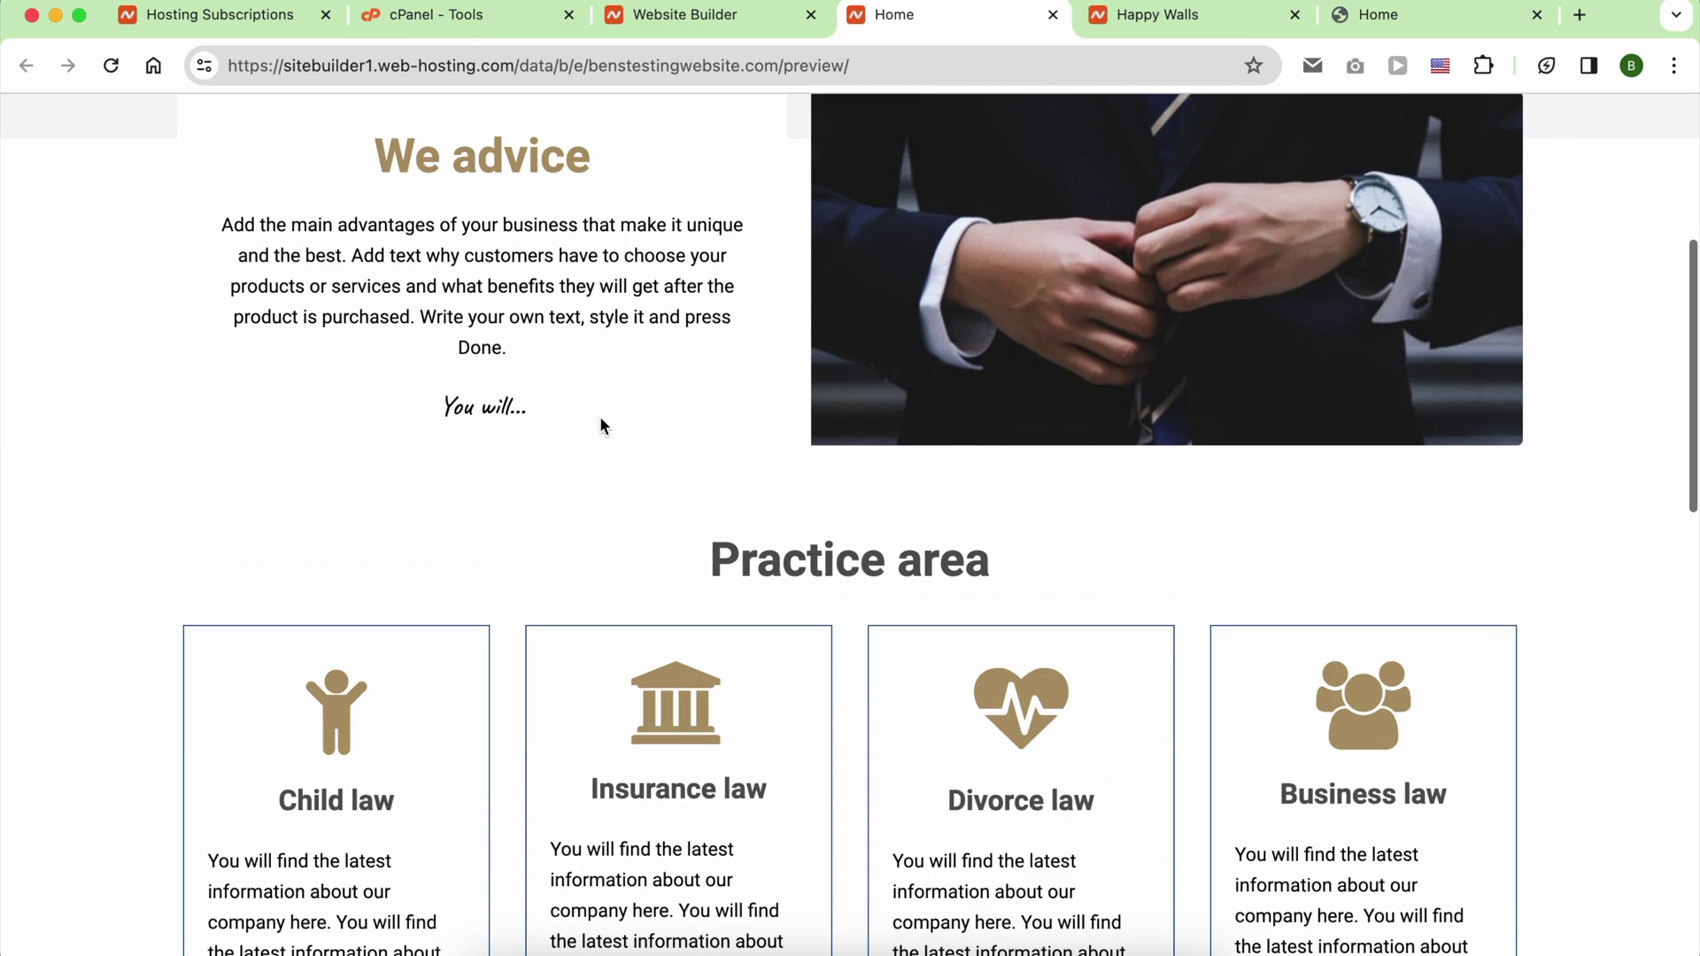
pyautogui.scroll(-12, 600, 426)
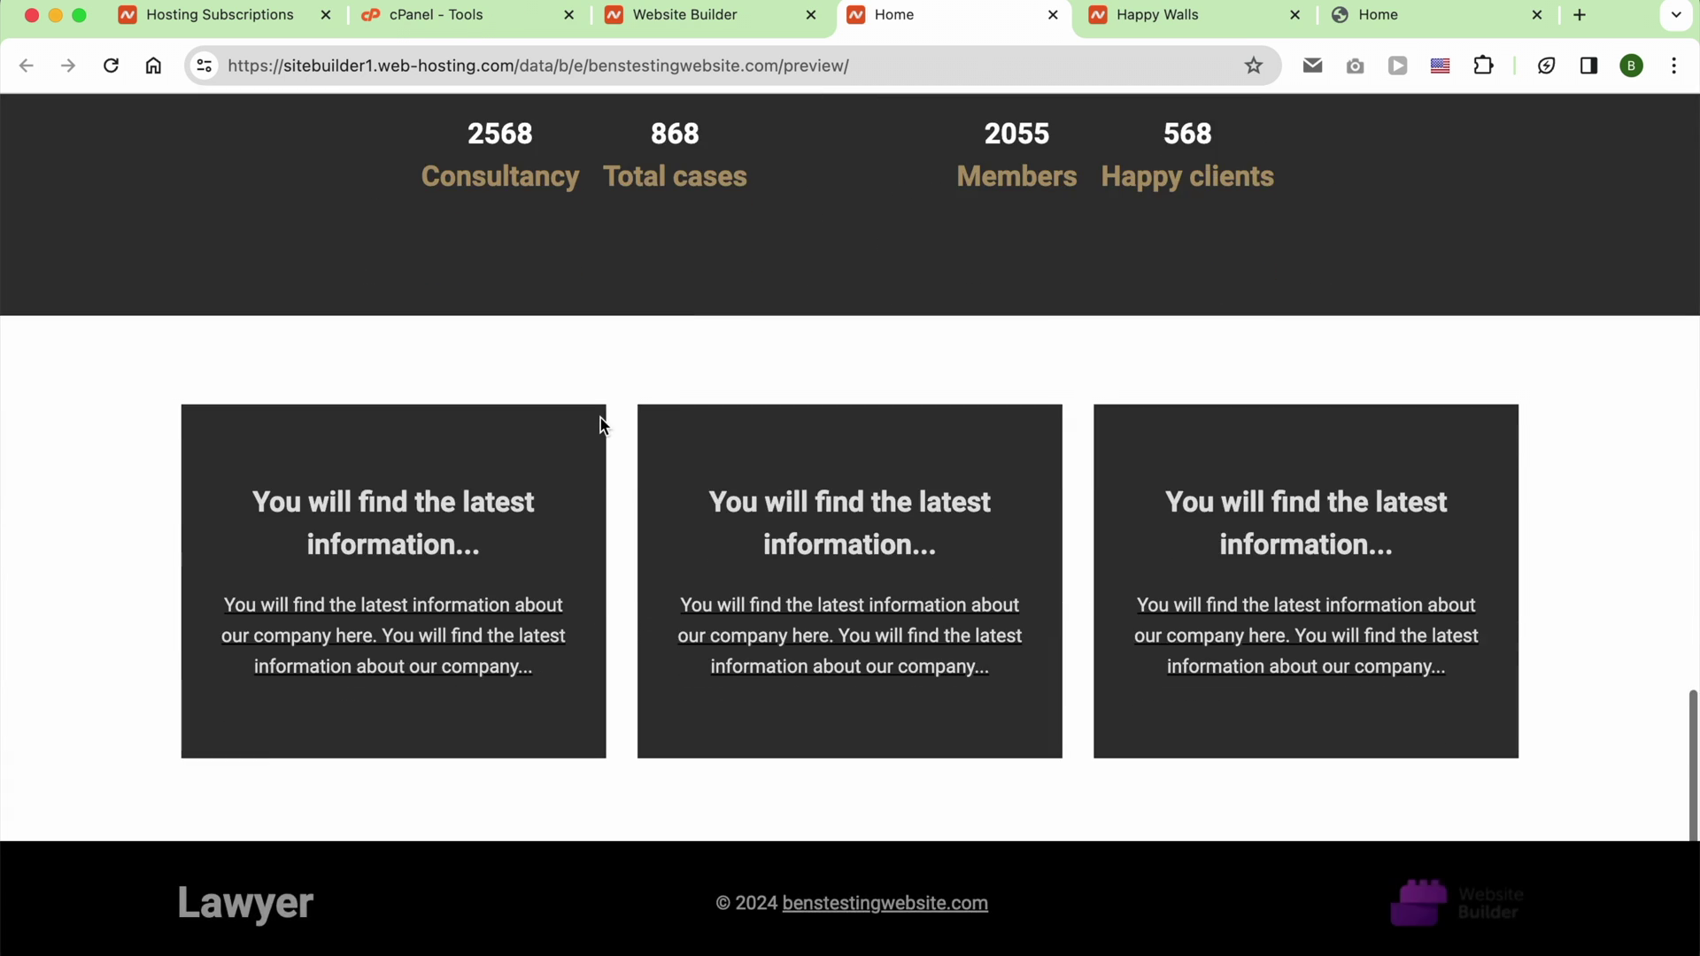
pyautogui.scroll(20, 601, 426)
# Step: Browse the lawyer site's About Me page, then its Practice page
pyautogui.click(1151, 170)
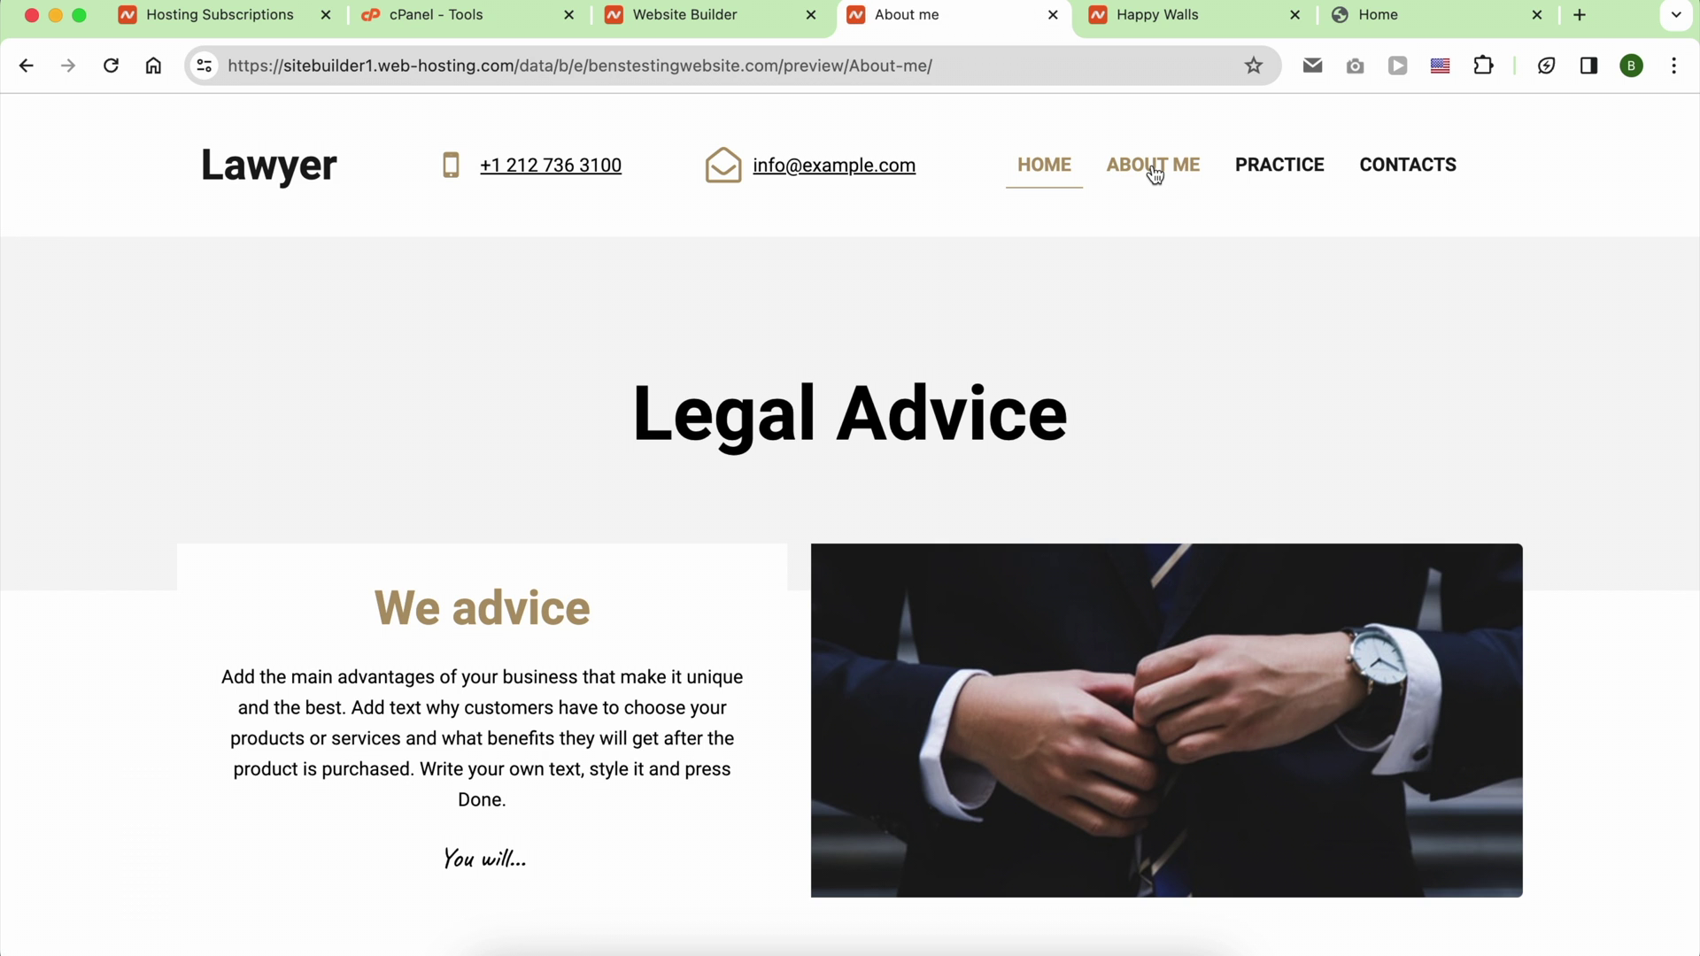
pyautogui.scroll(-20, 948, 483)
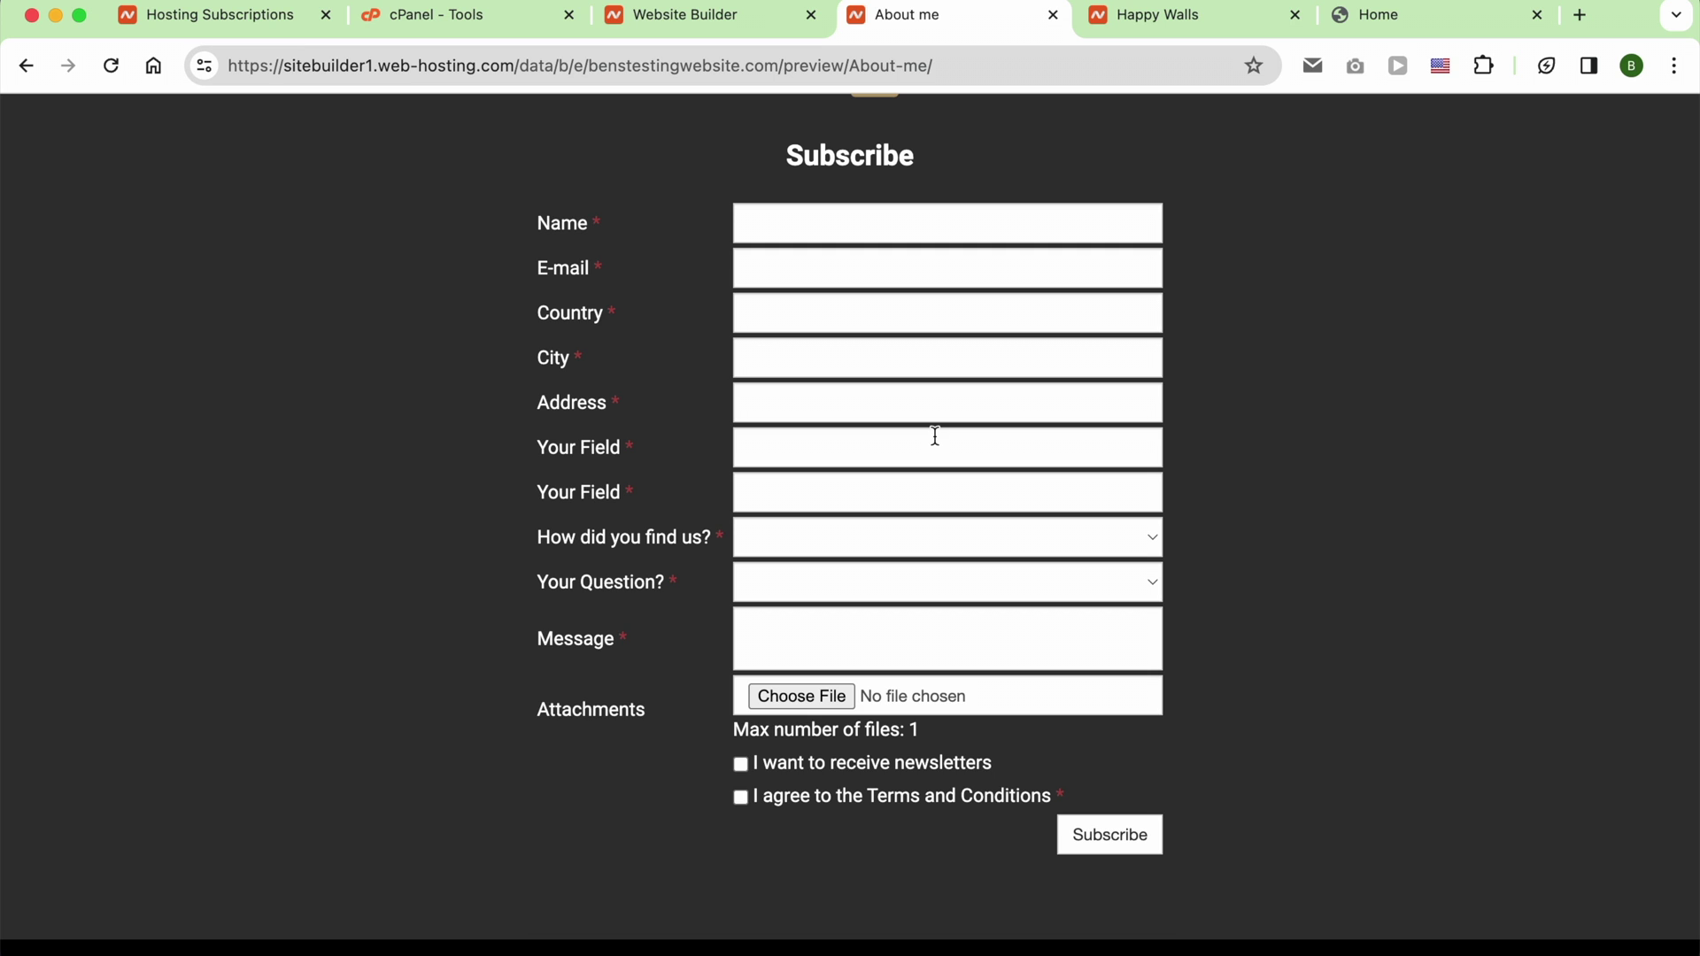
pyautogui.scroll(-2, 935, 436)
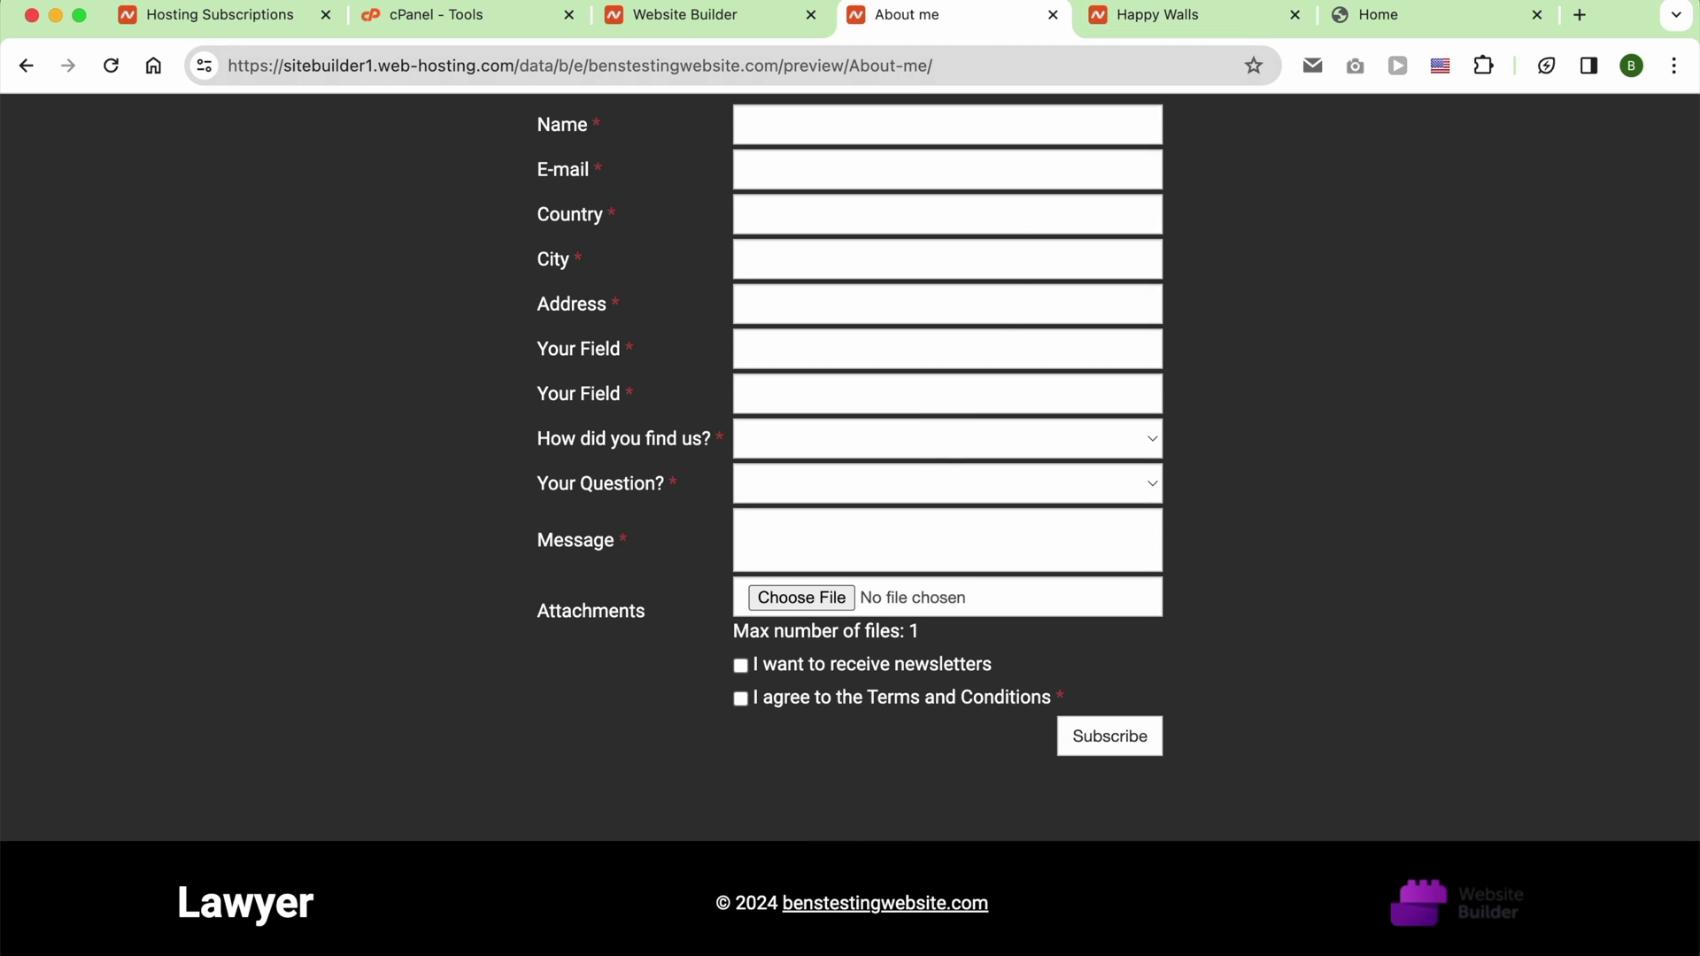
pyautogui.scroll(15, 1059, 146)
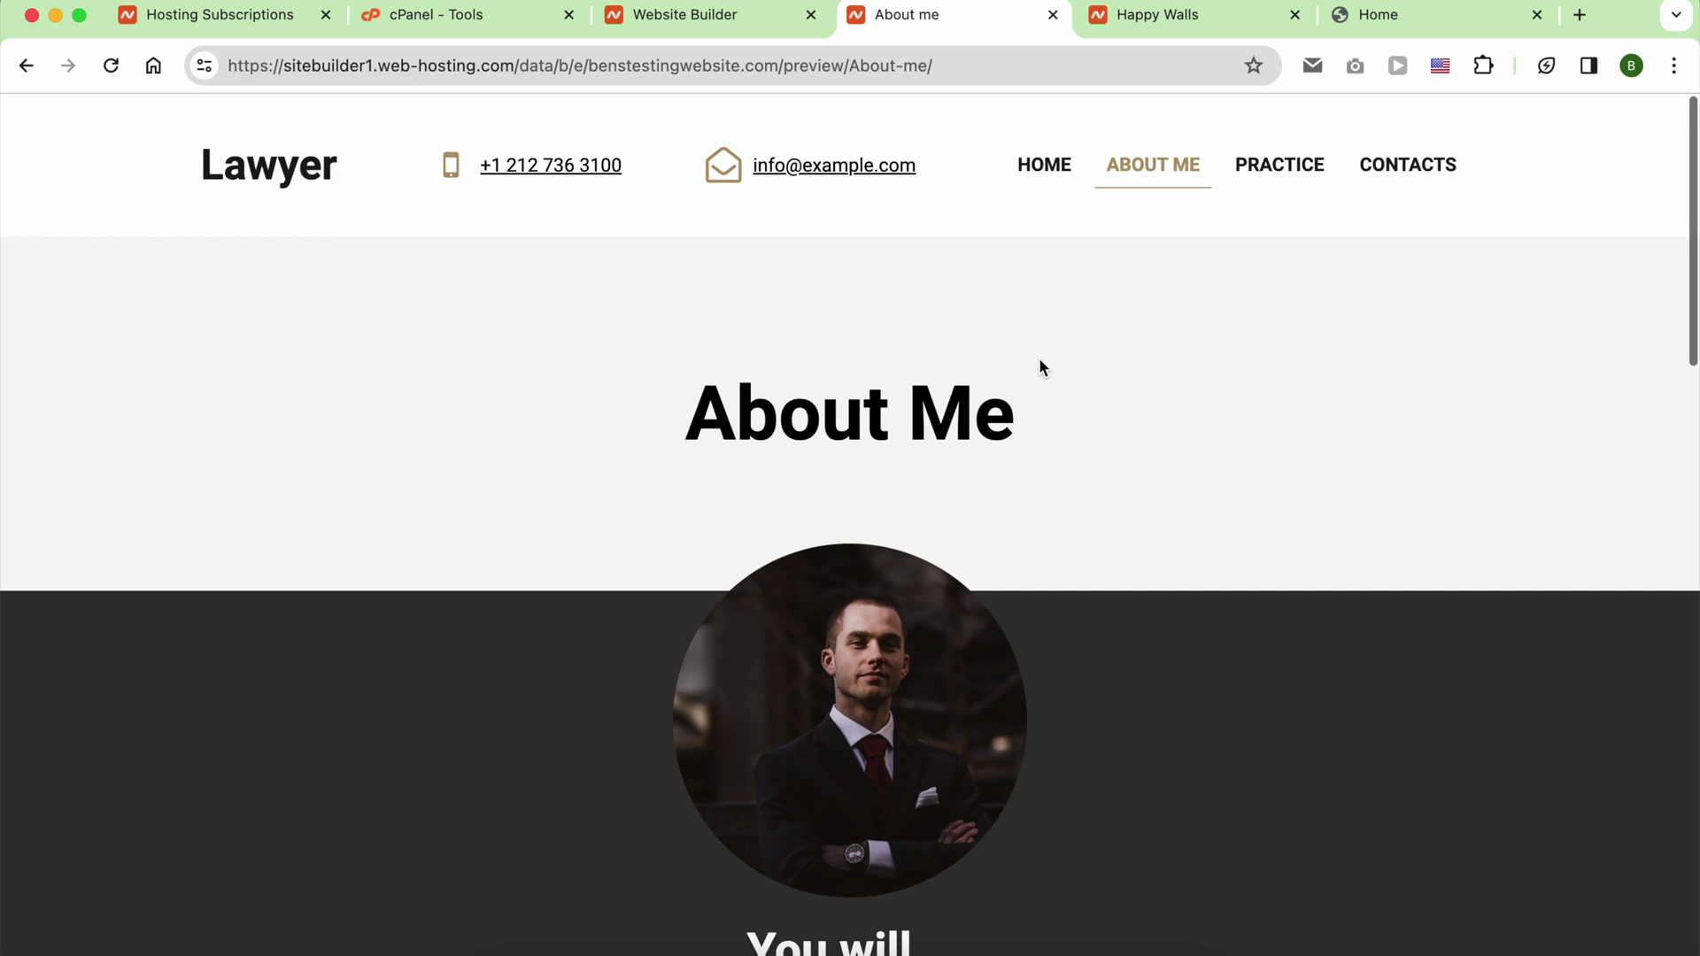
pyautogui.click(1279, 163)
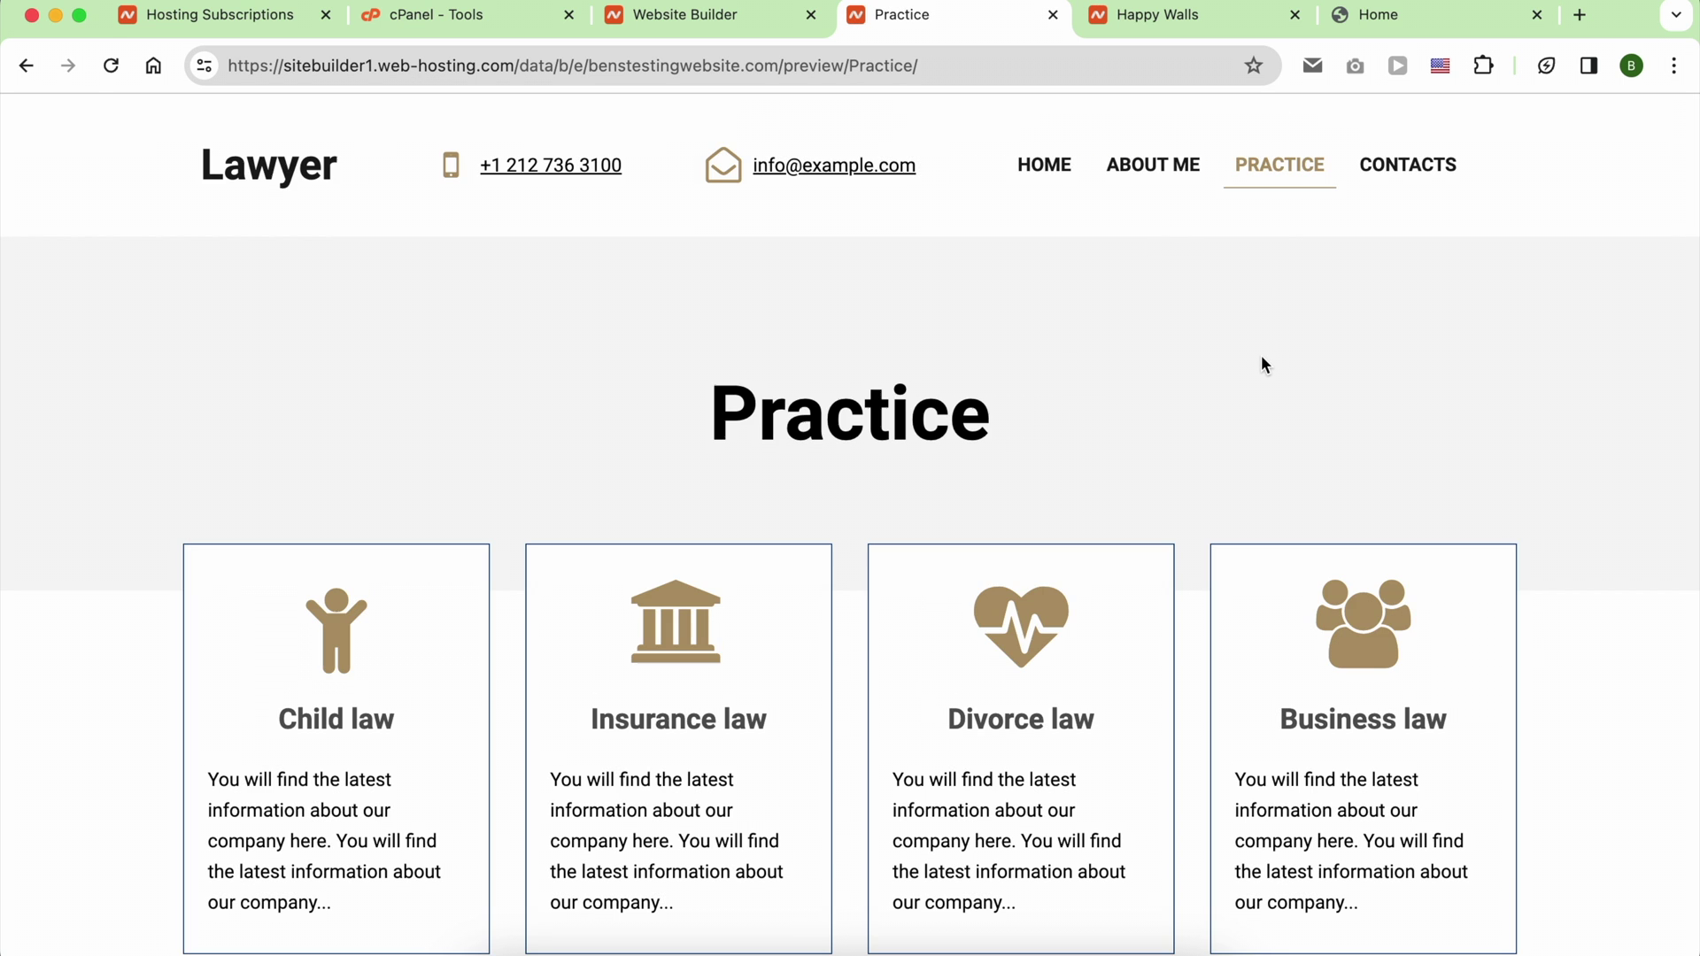
pyautogui.scroll(-12, 1125, 412)
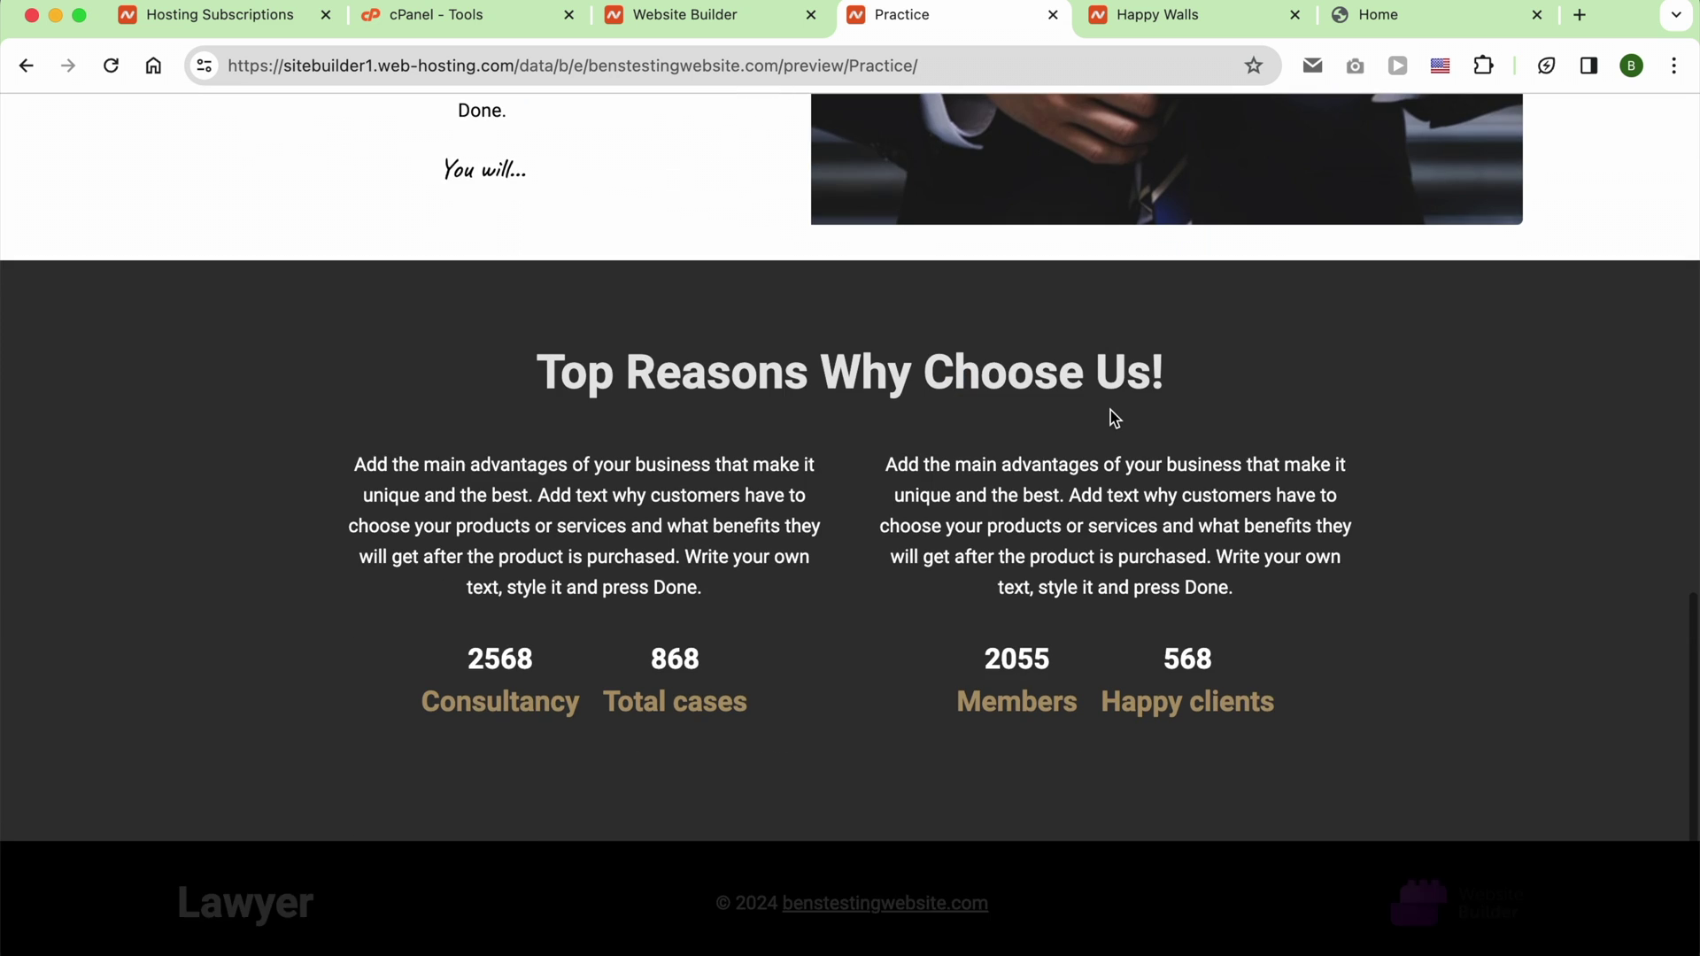
pyautogui.scroll(15, 1111, 415)
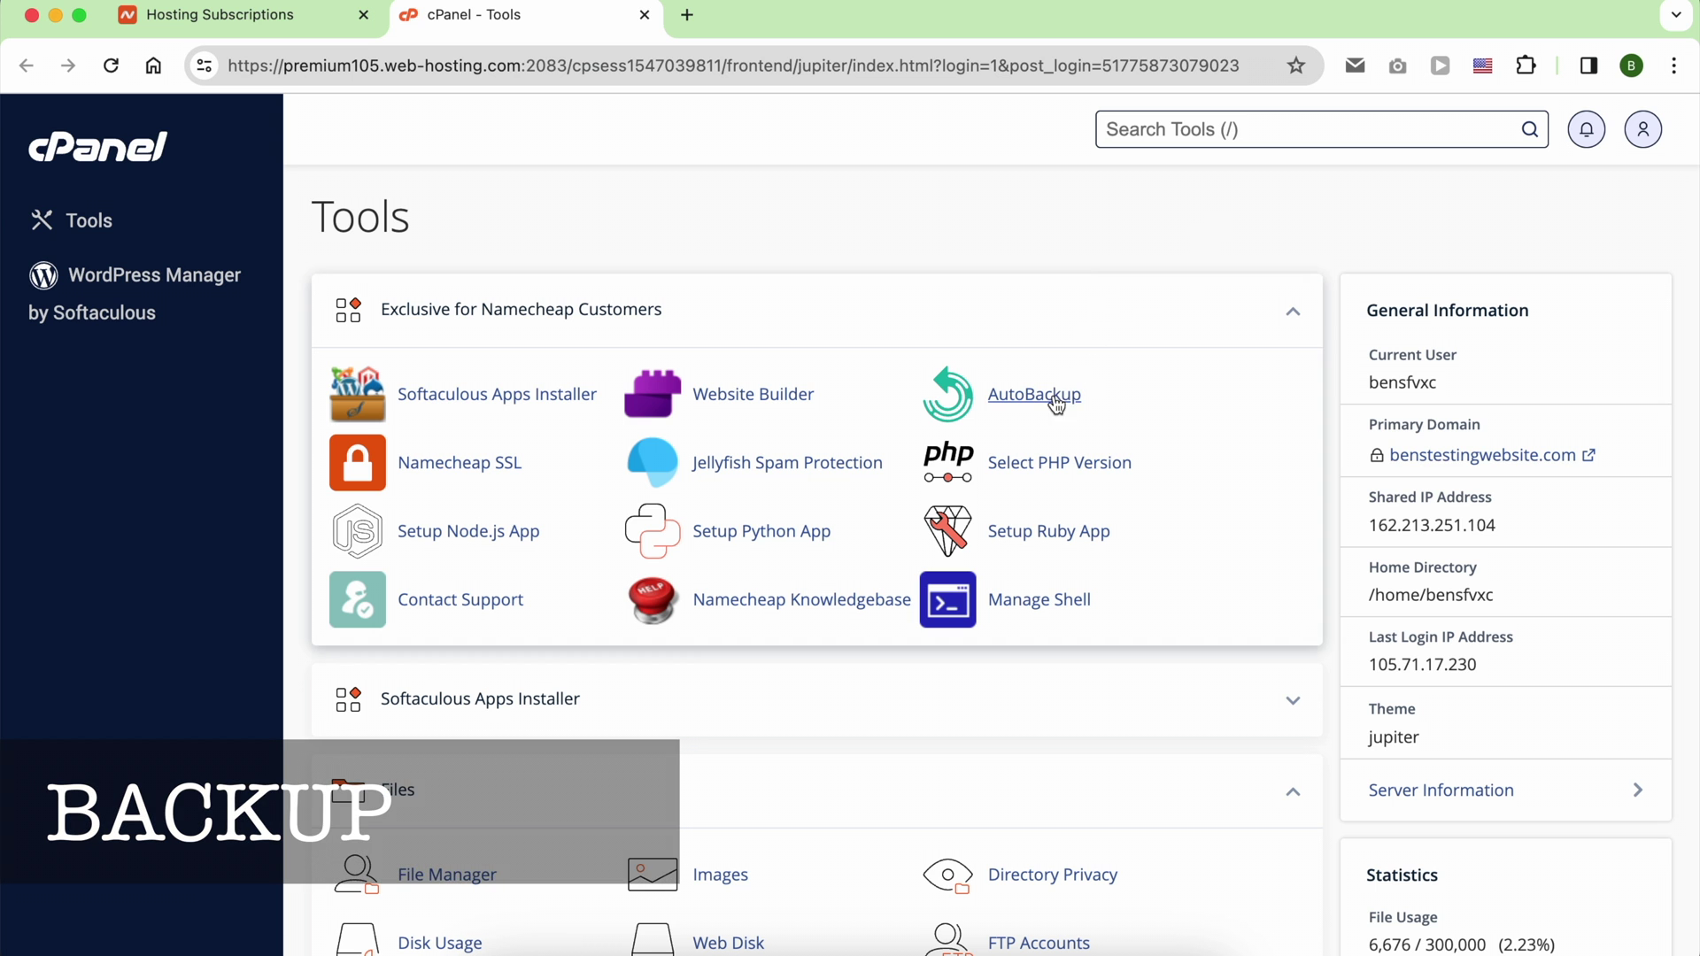
# Step: Open AutoBackup and select the 16 Feb 2024 backup date
pyautogui.click(1056, 398)
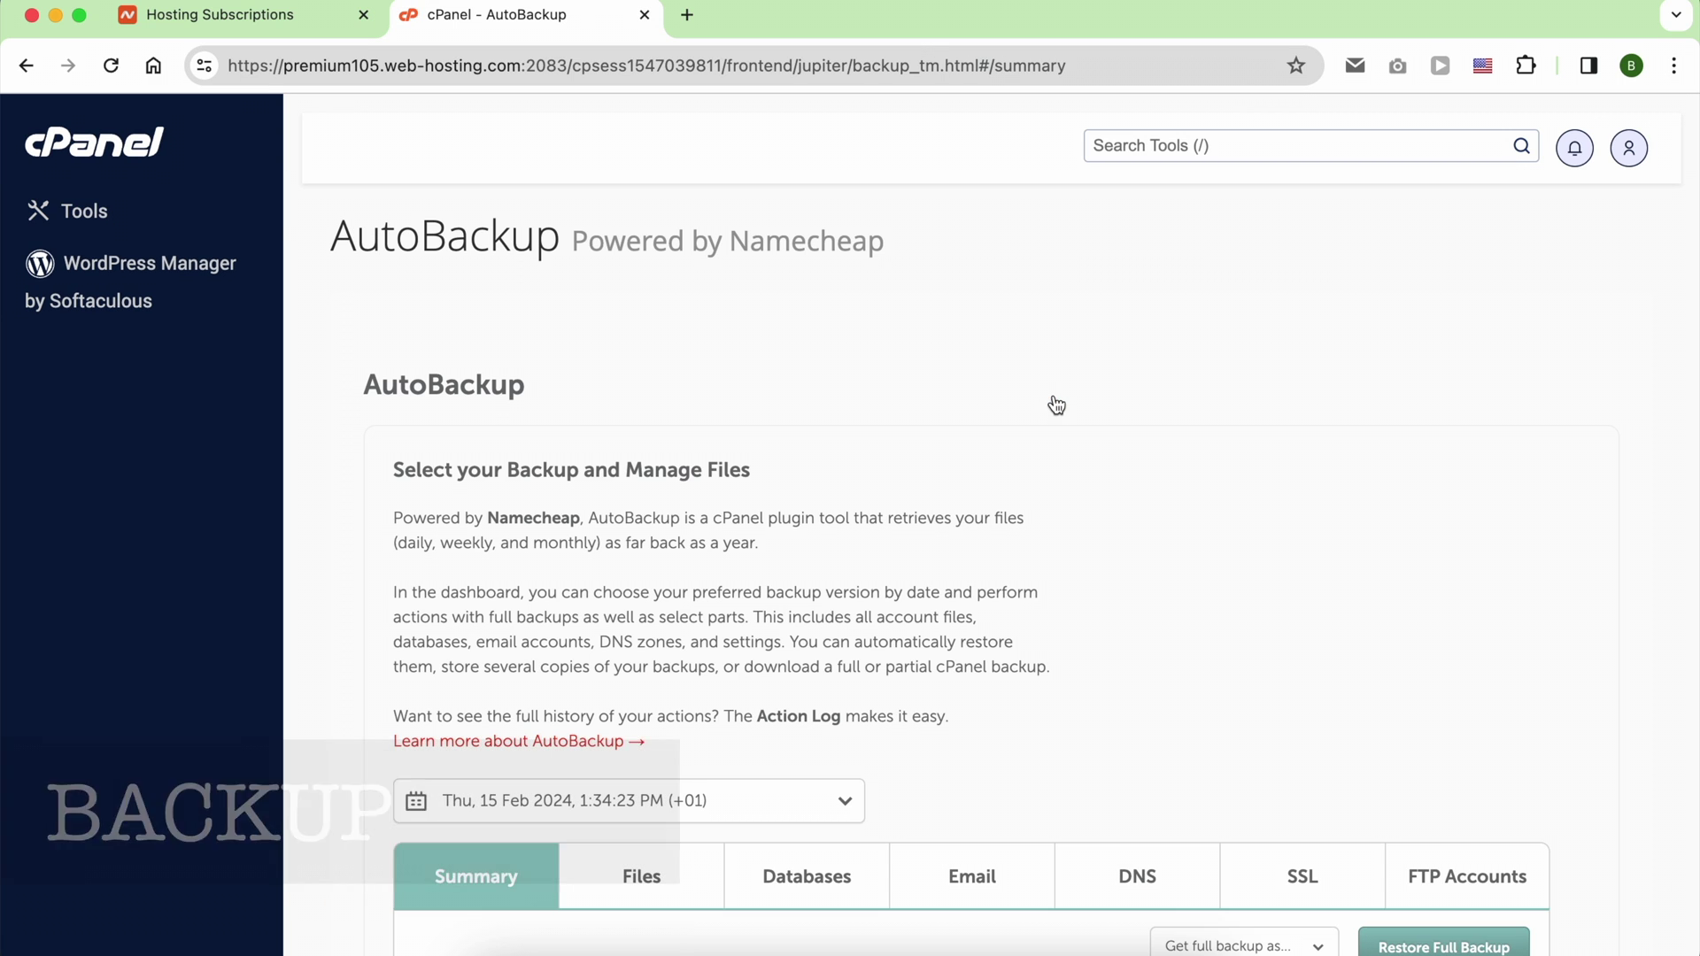
pyautogui.scroll(-1, 965, 408)
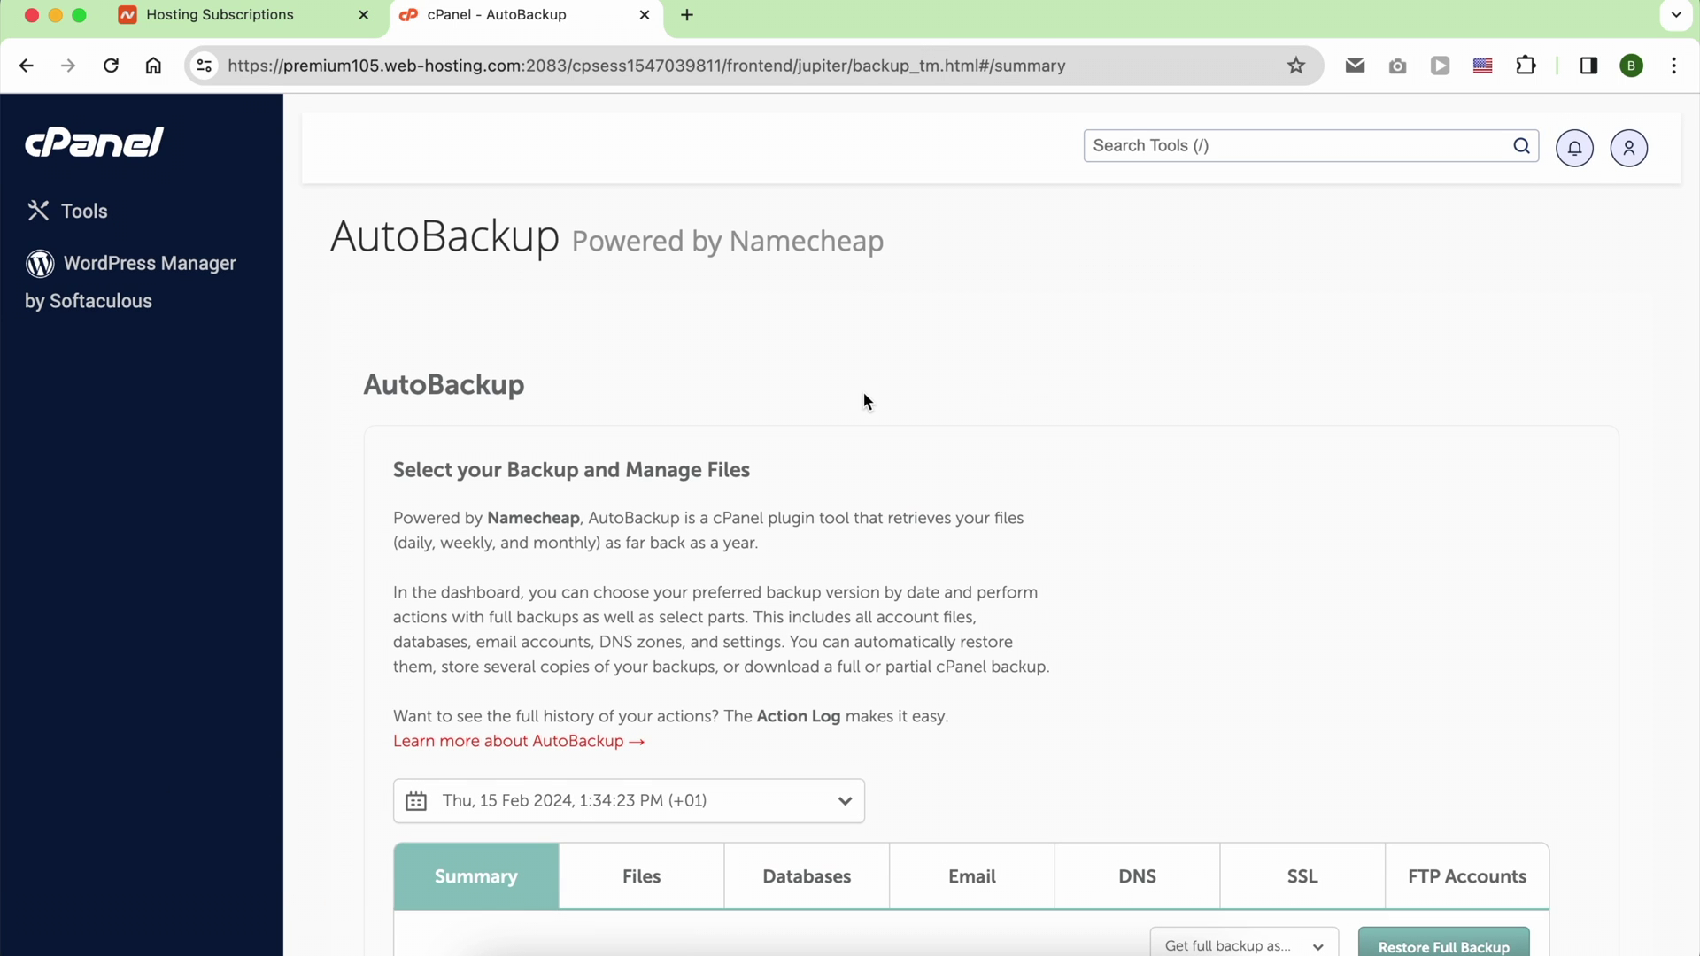
pyautogui.scroll(-4, 864, 433)
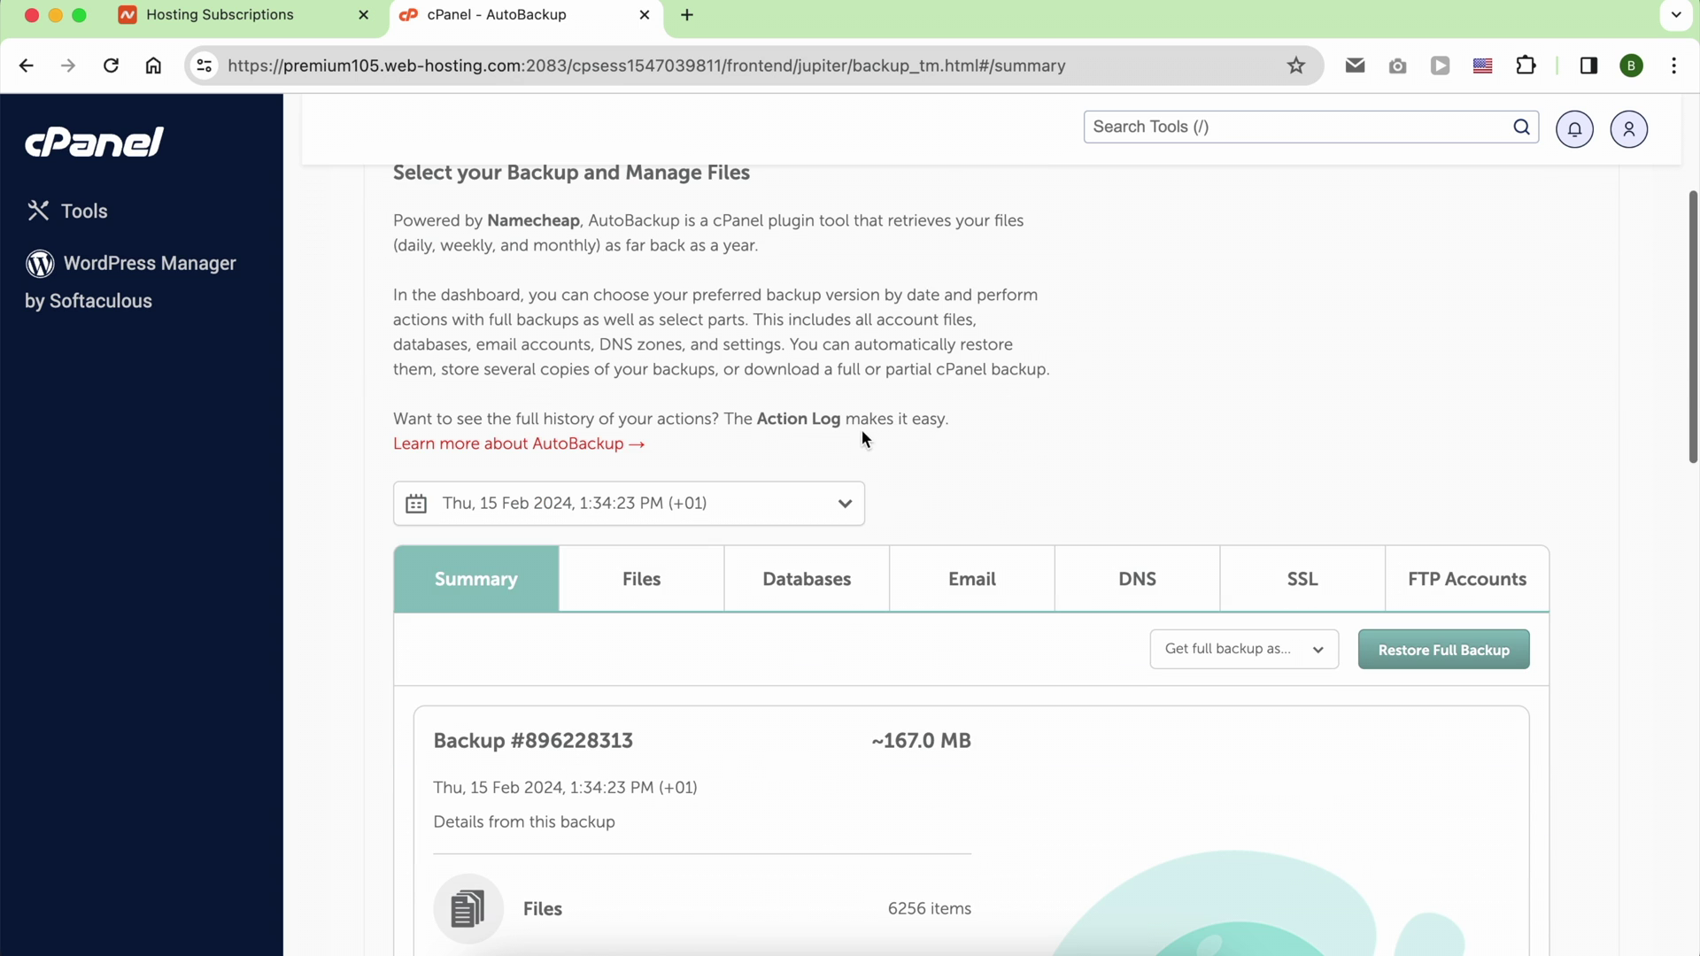
pyautogui.click(770, 502)
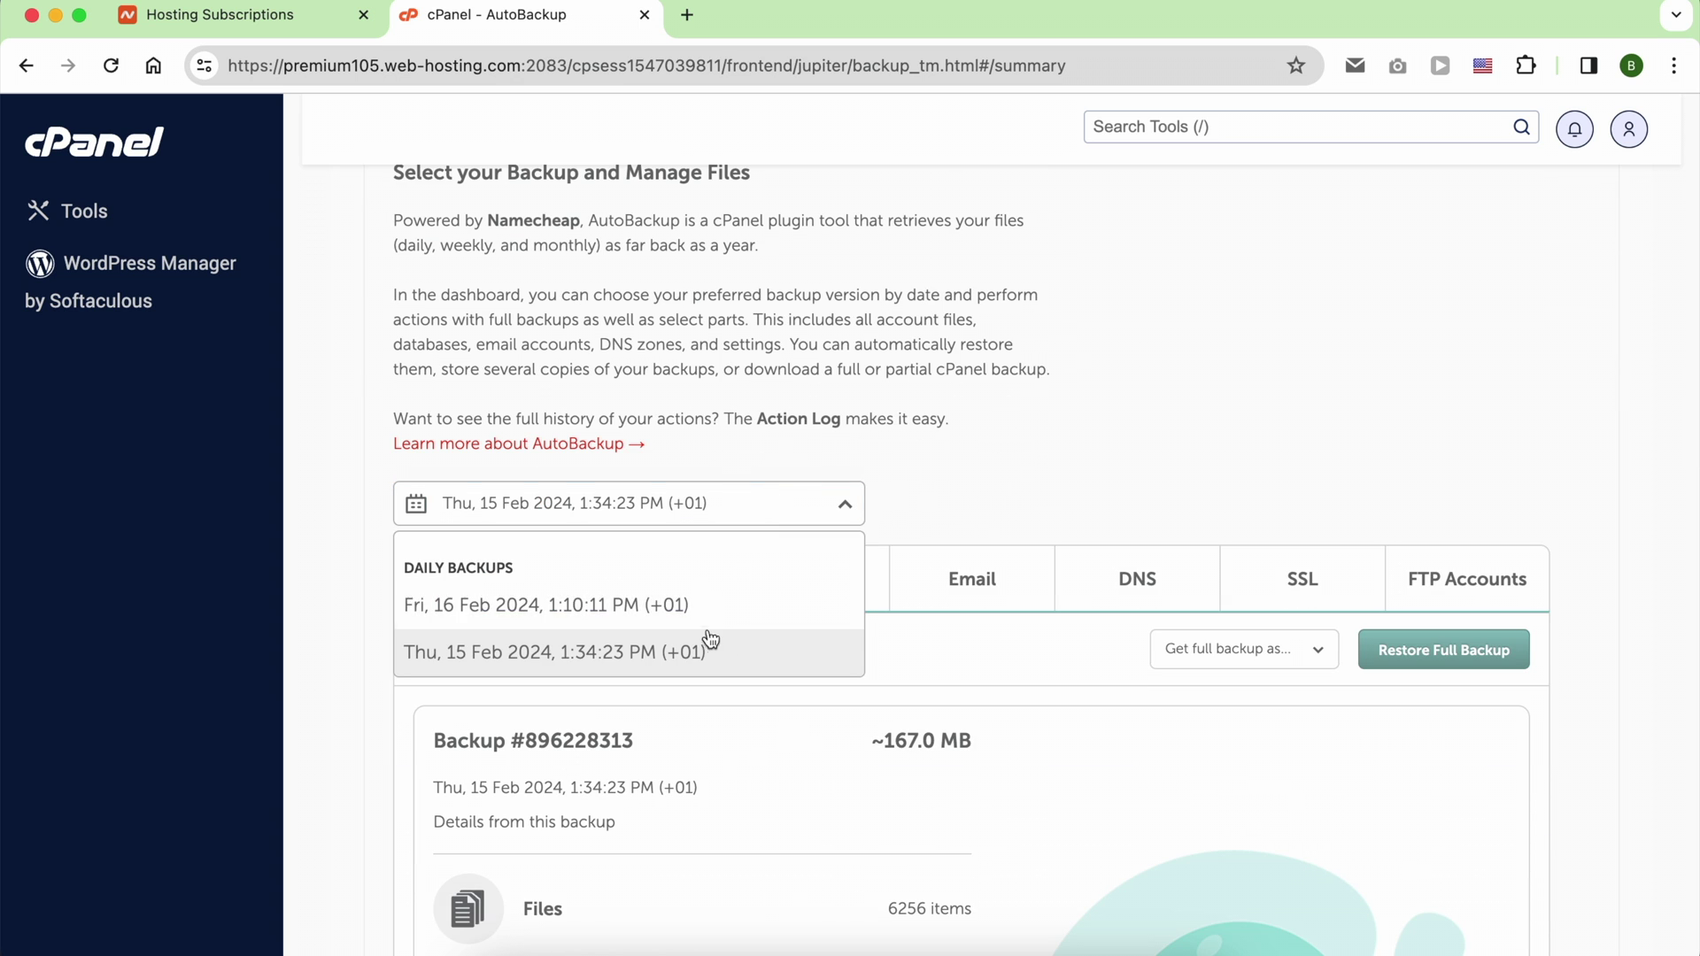
pyautogui.click(719, 602)
pyautogui.scroll(-3, 716, 602)
pyautogui.scroll(-3, 716, 594)
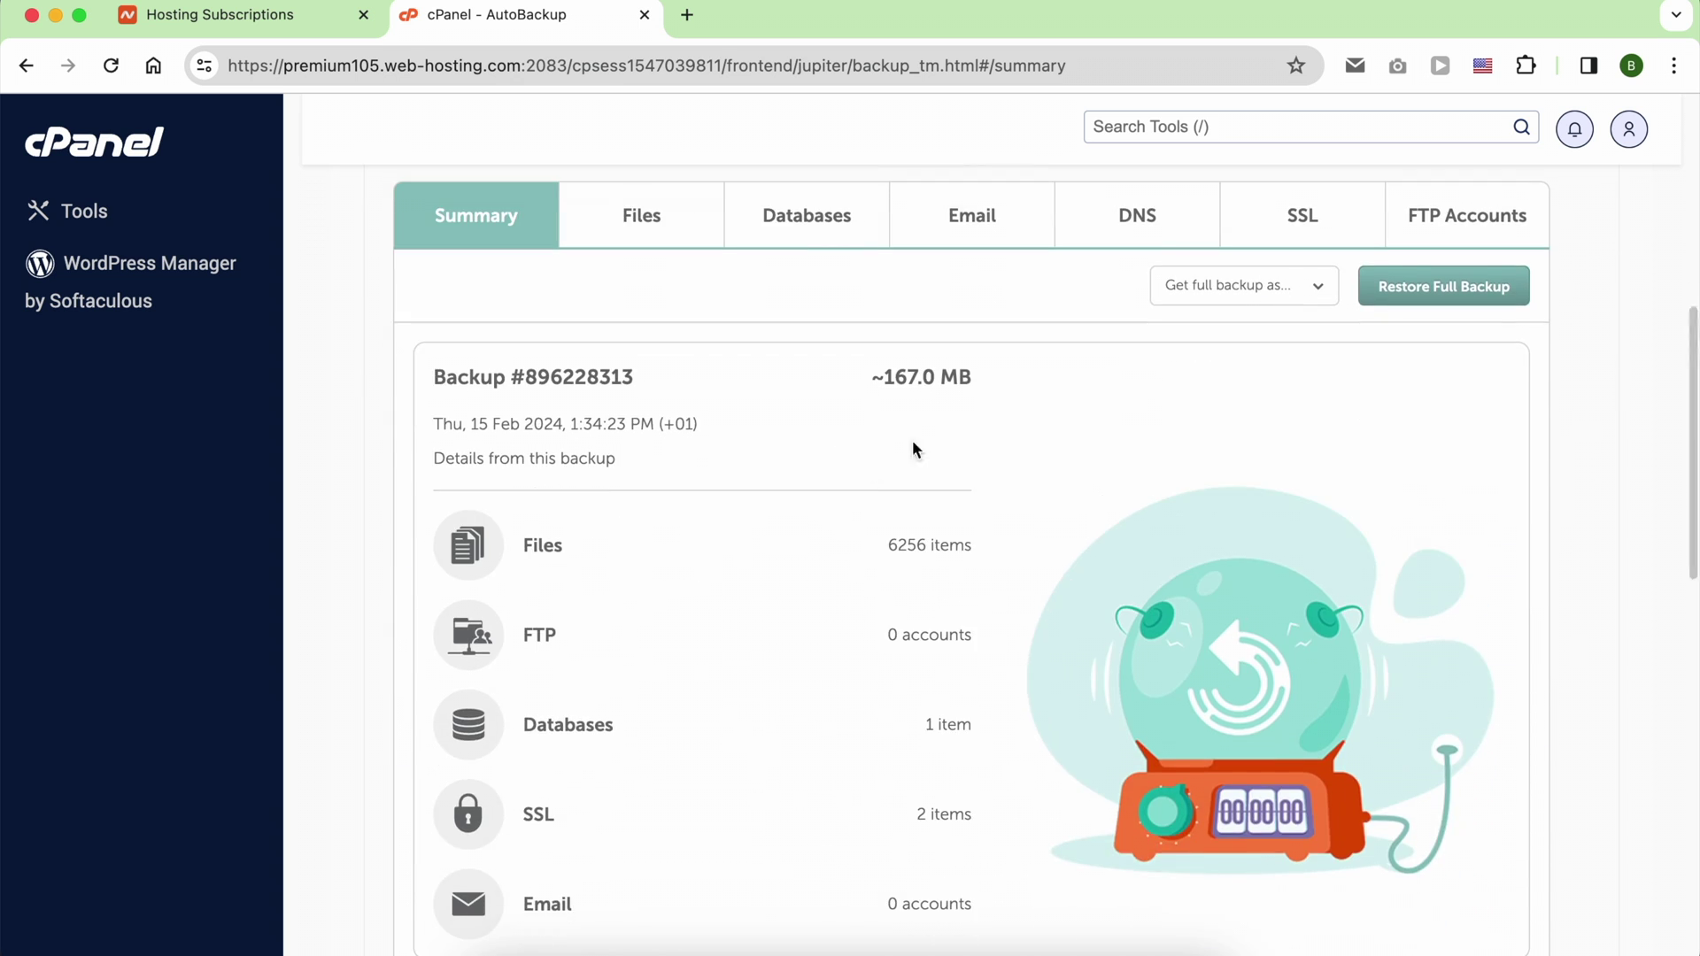
pyautogui.scroll(1, 924, 434)
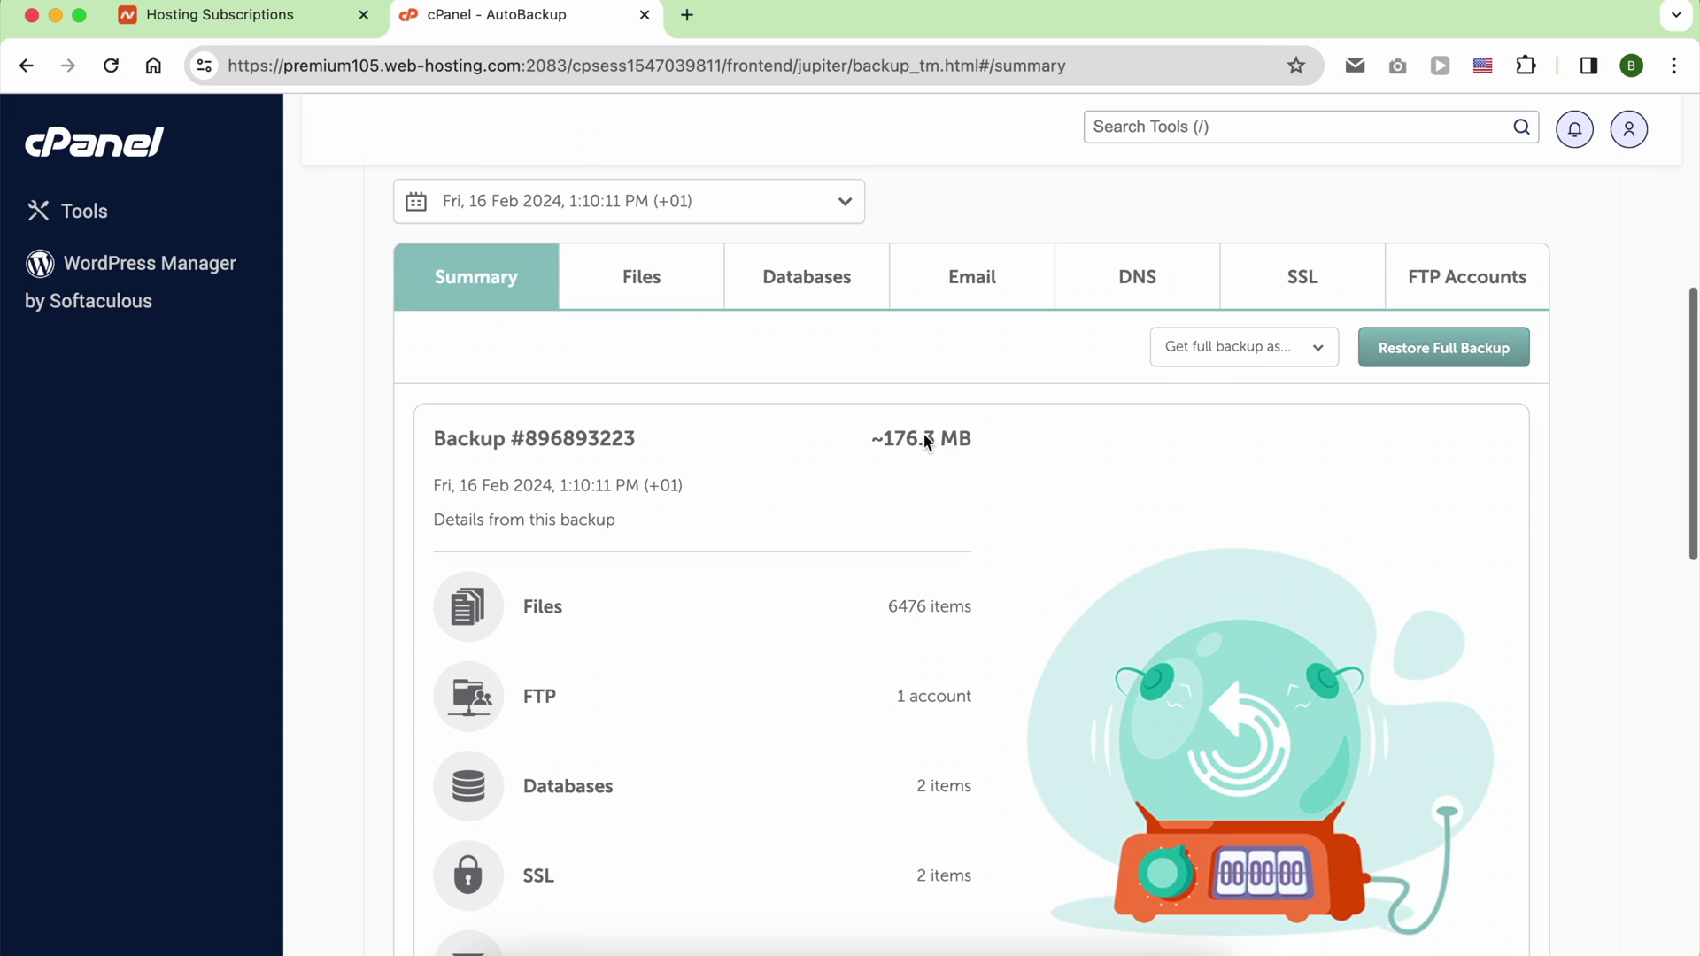
# Step: Generate the full backup as a .ZIP and download the finished 234.7 MB file
pyautogui.click(1241, 357)
pyautogui.click(1243, 444)
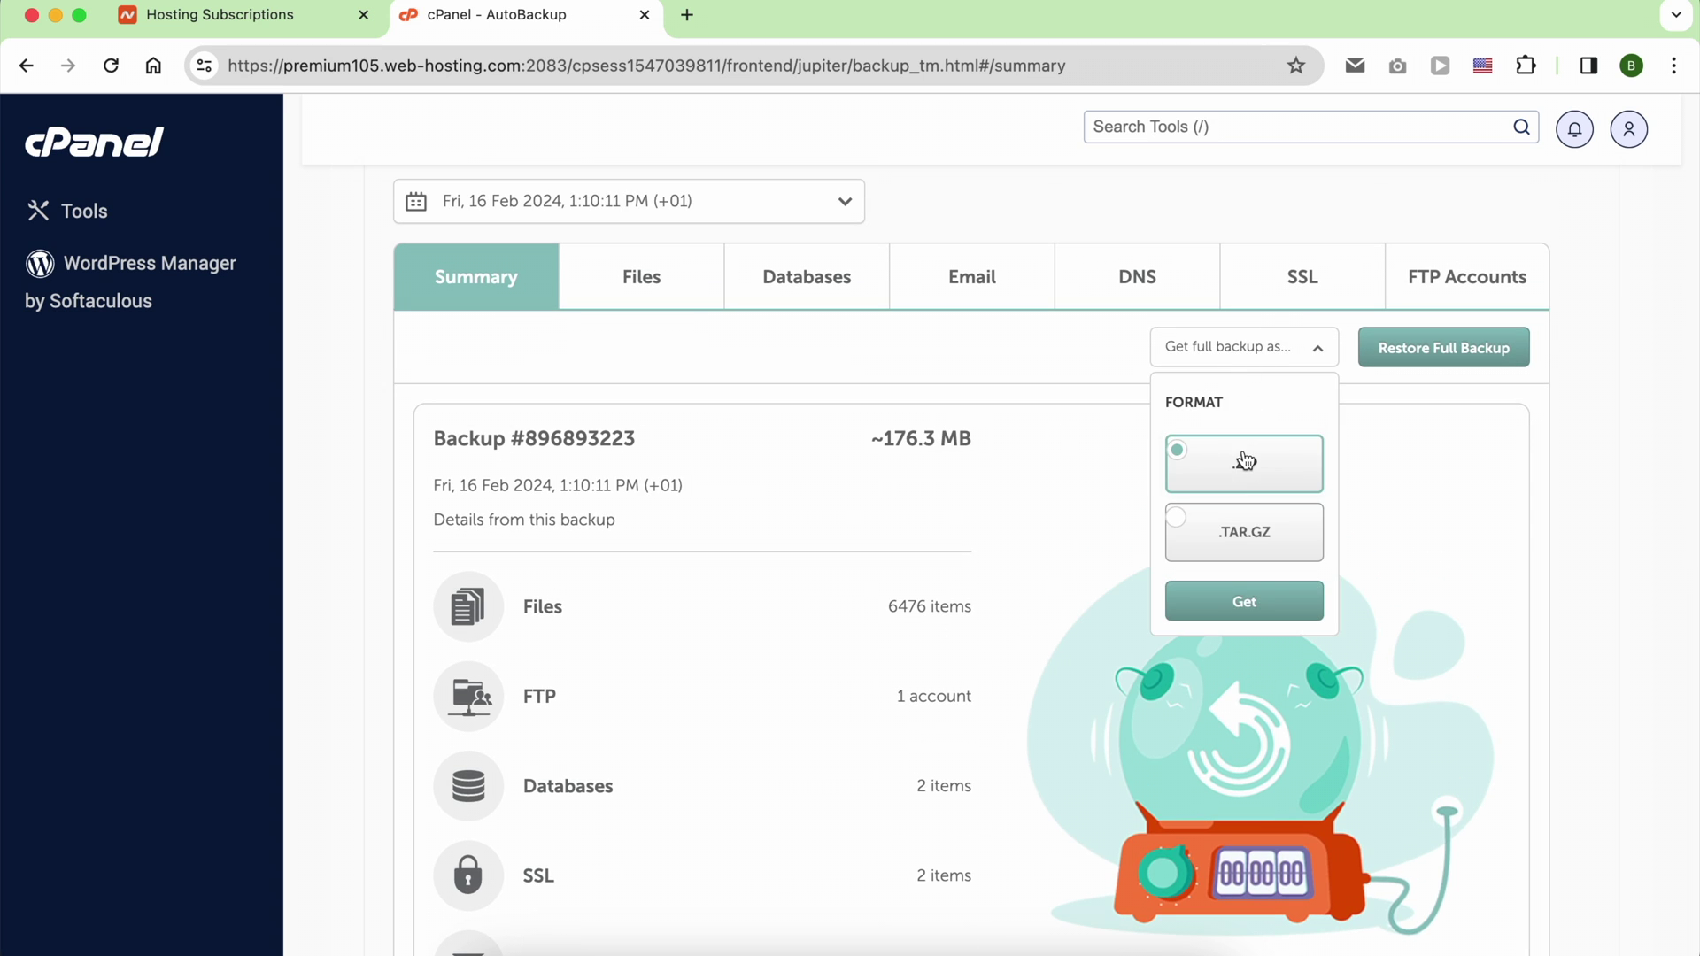
pyautogui.click(1245, 601)
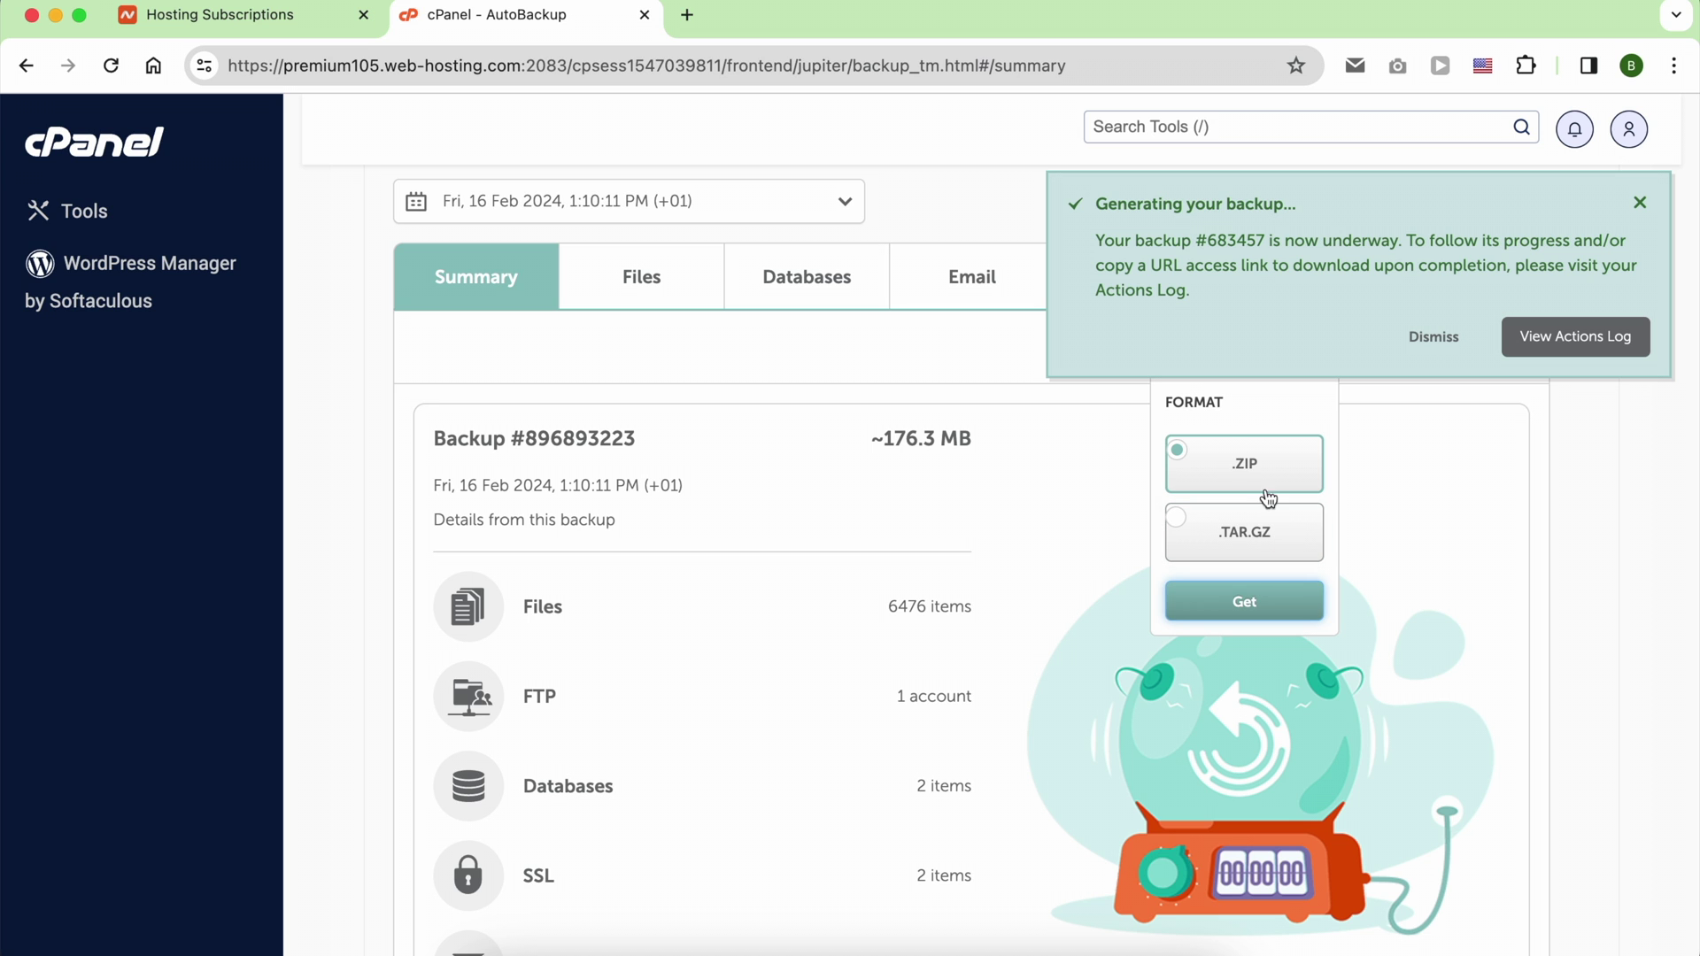
pyautogui.click(1559, 343)
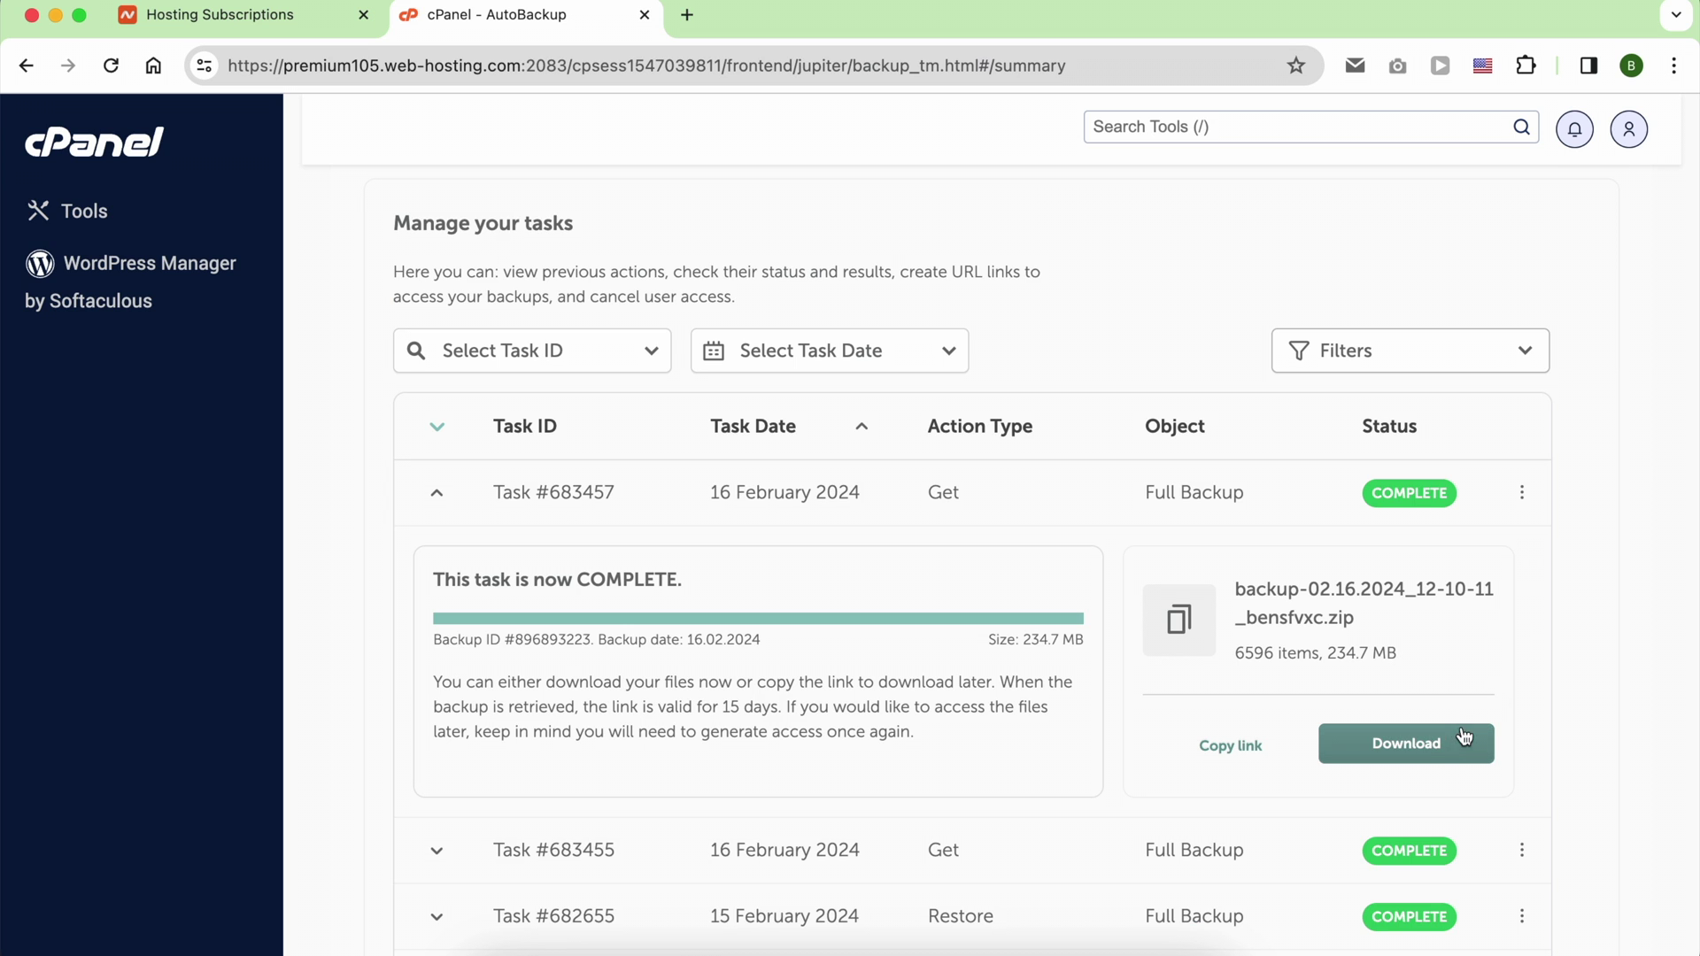
pyautogui.click(1417, 740)
pyautogui.click(1420, 609)
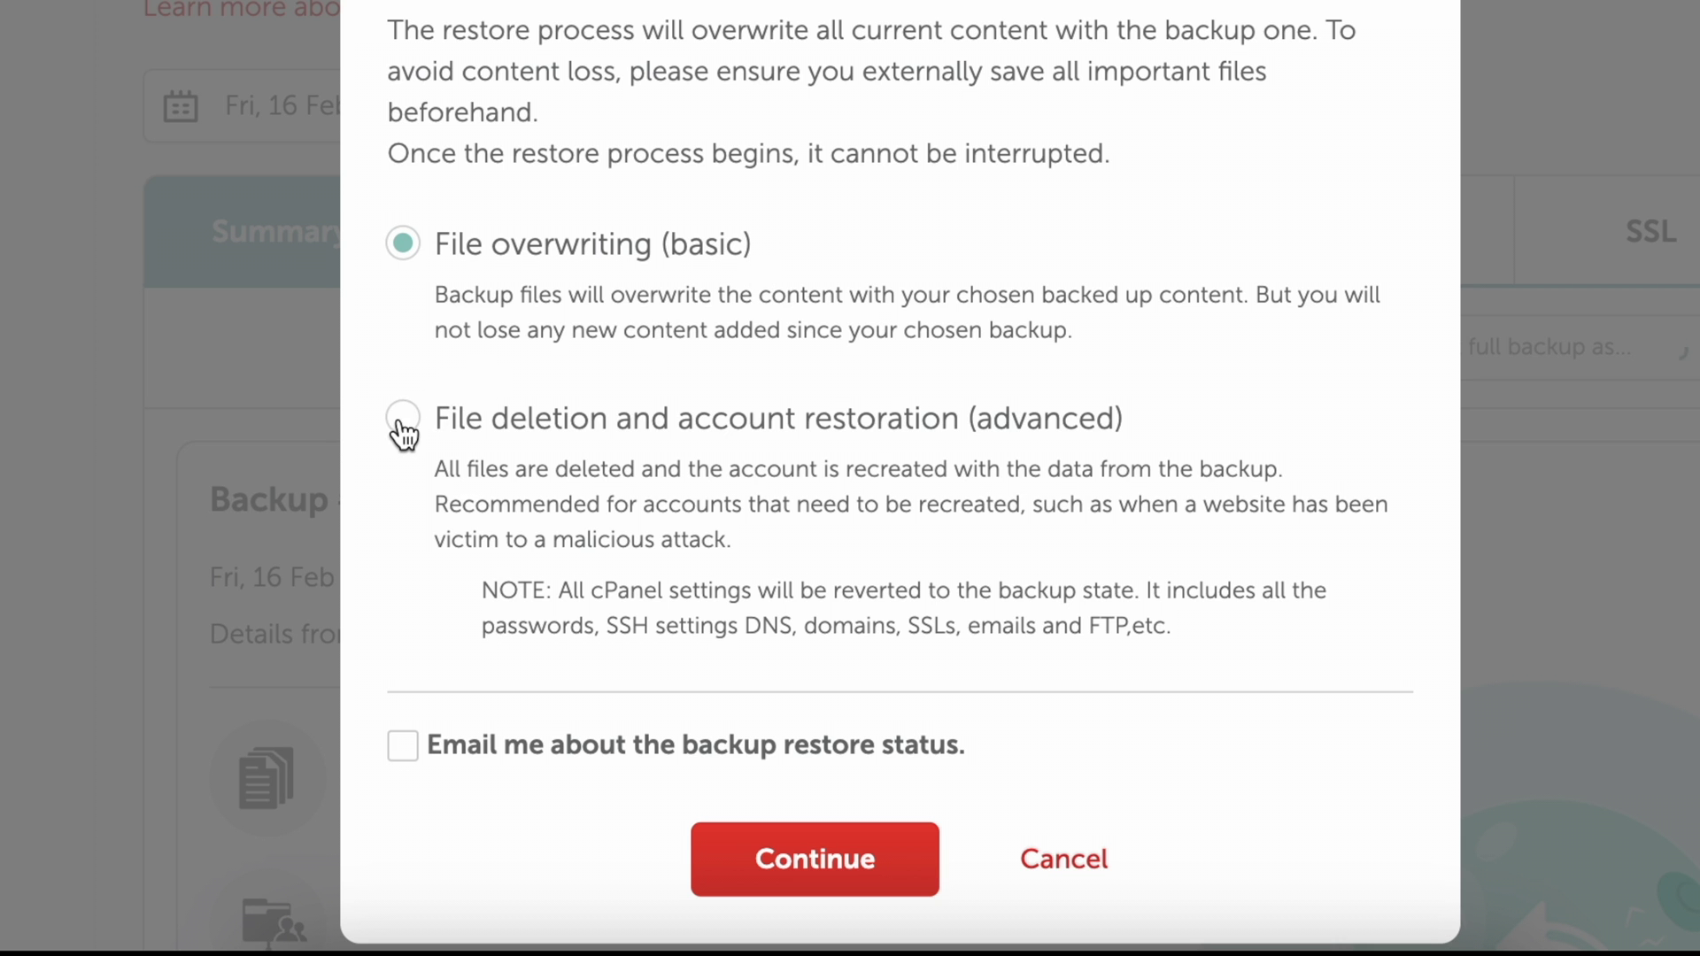
# Step: Start the restore with basic file overwriting and a status email
pyautogui.click(403, 422)
pyautogui.click(666, 258)
pyautogui.click(735, 439)
pyautogui.click(672, 258)
pyautogui.click(405, 753)
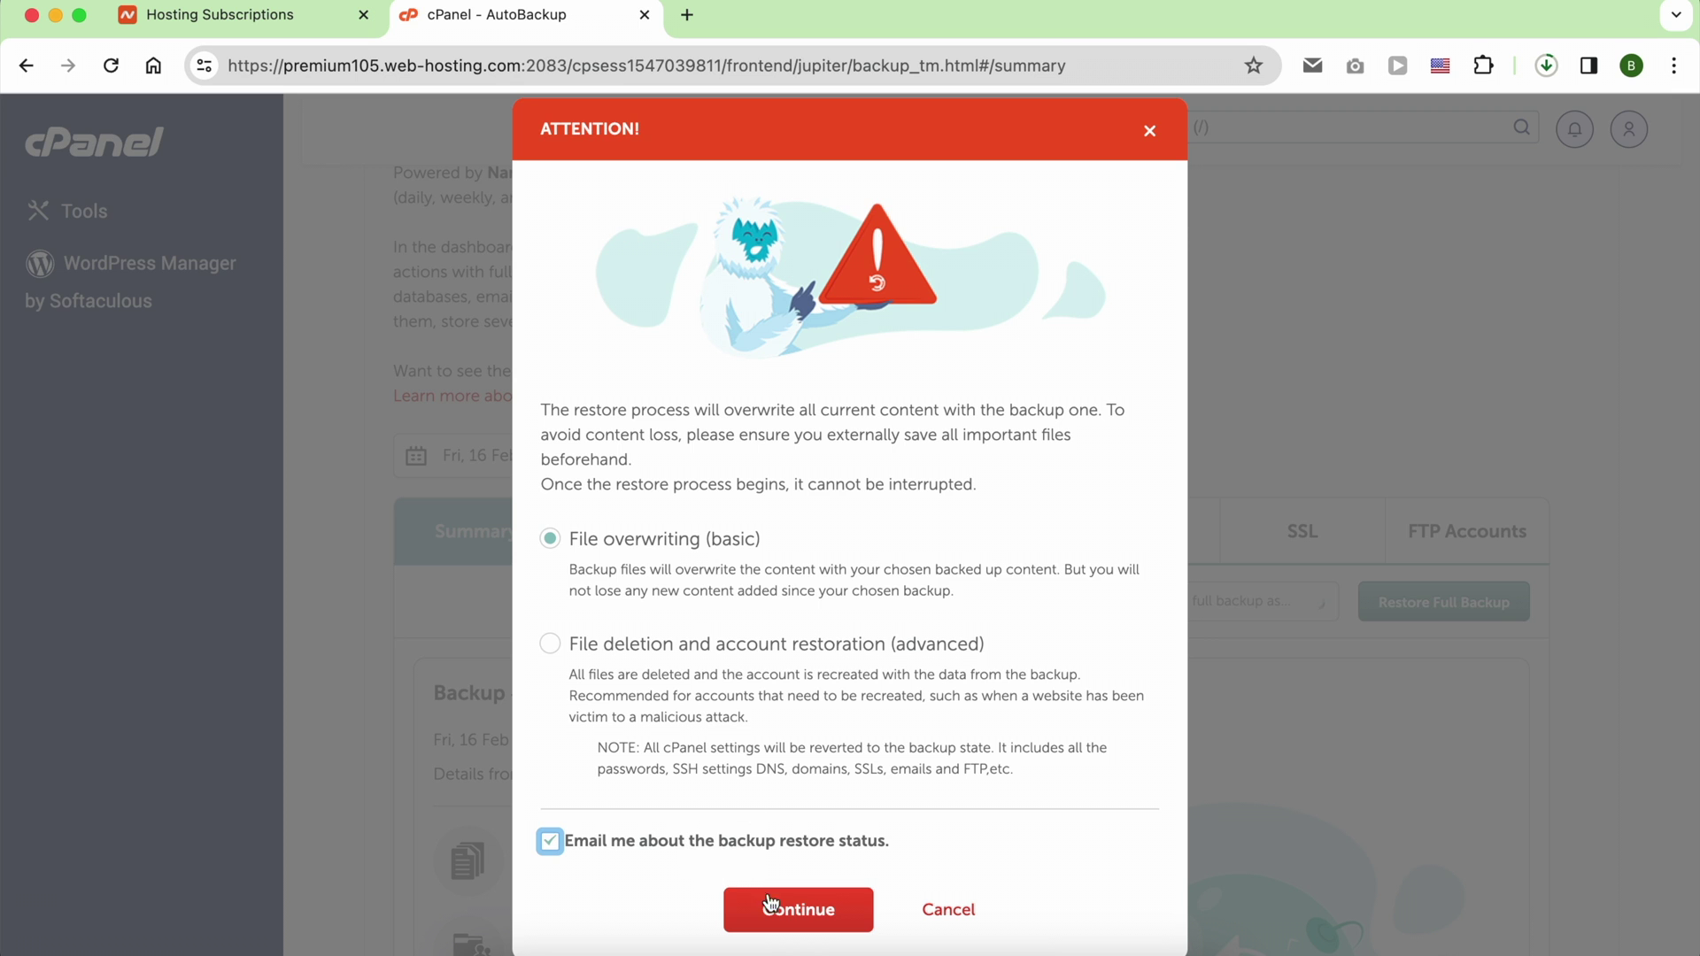
pyautogui.click(790, 925)
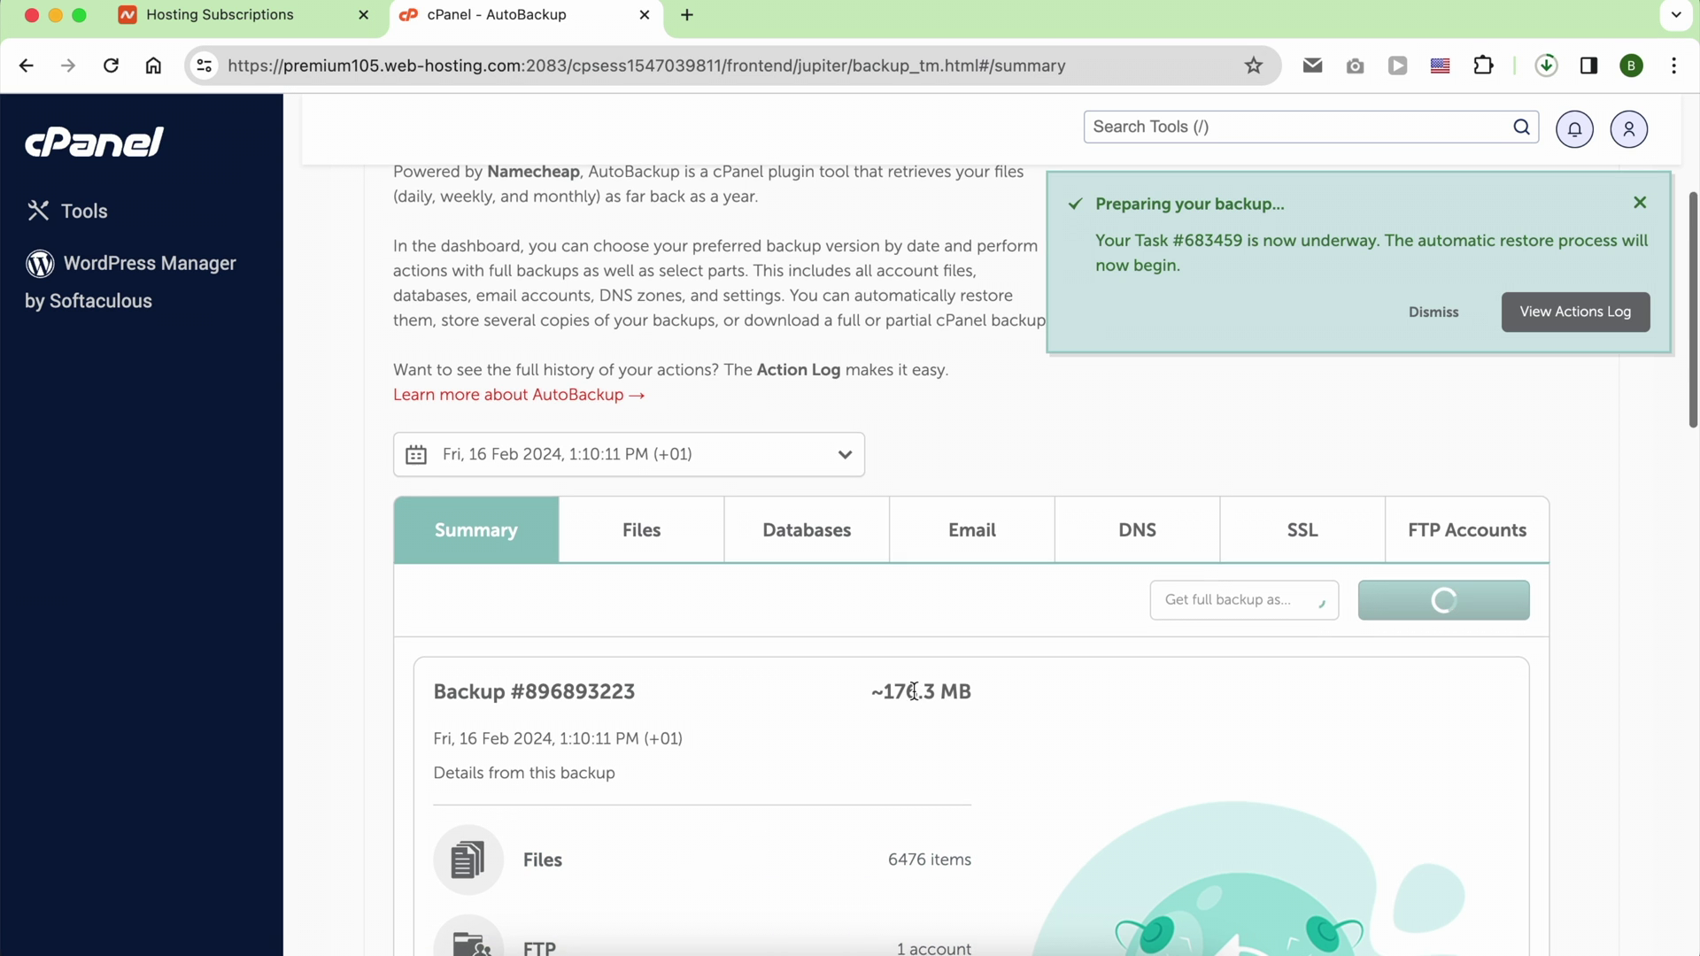
# Step: Follow the restore task in the actions log, then start a support live chat
pyautogui.scroll(-2, 898, 722)
pyautogui.click(1534, 328)
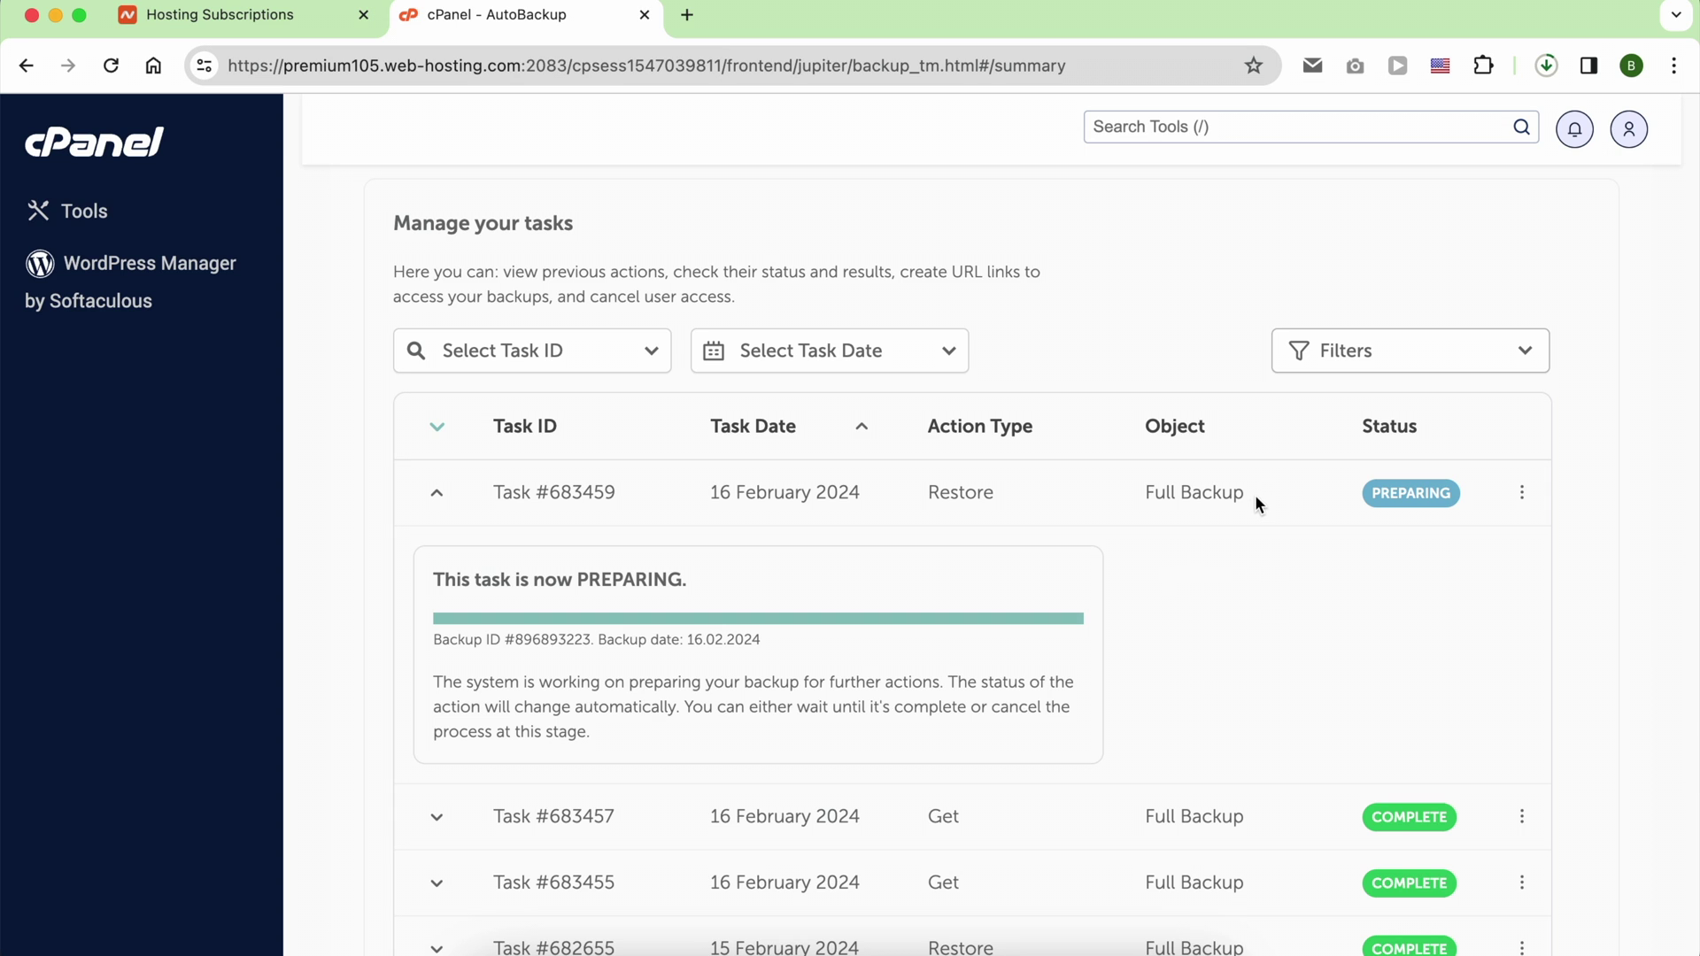
pyautogui.moveTo(1256, 494); pyautogui.dragTo(896, 496)
pyautogui.click(1361, 498)
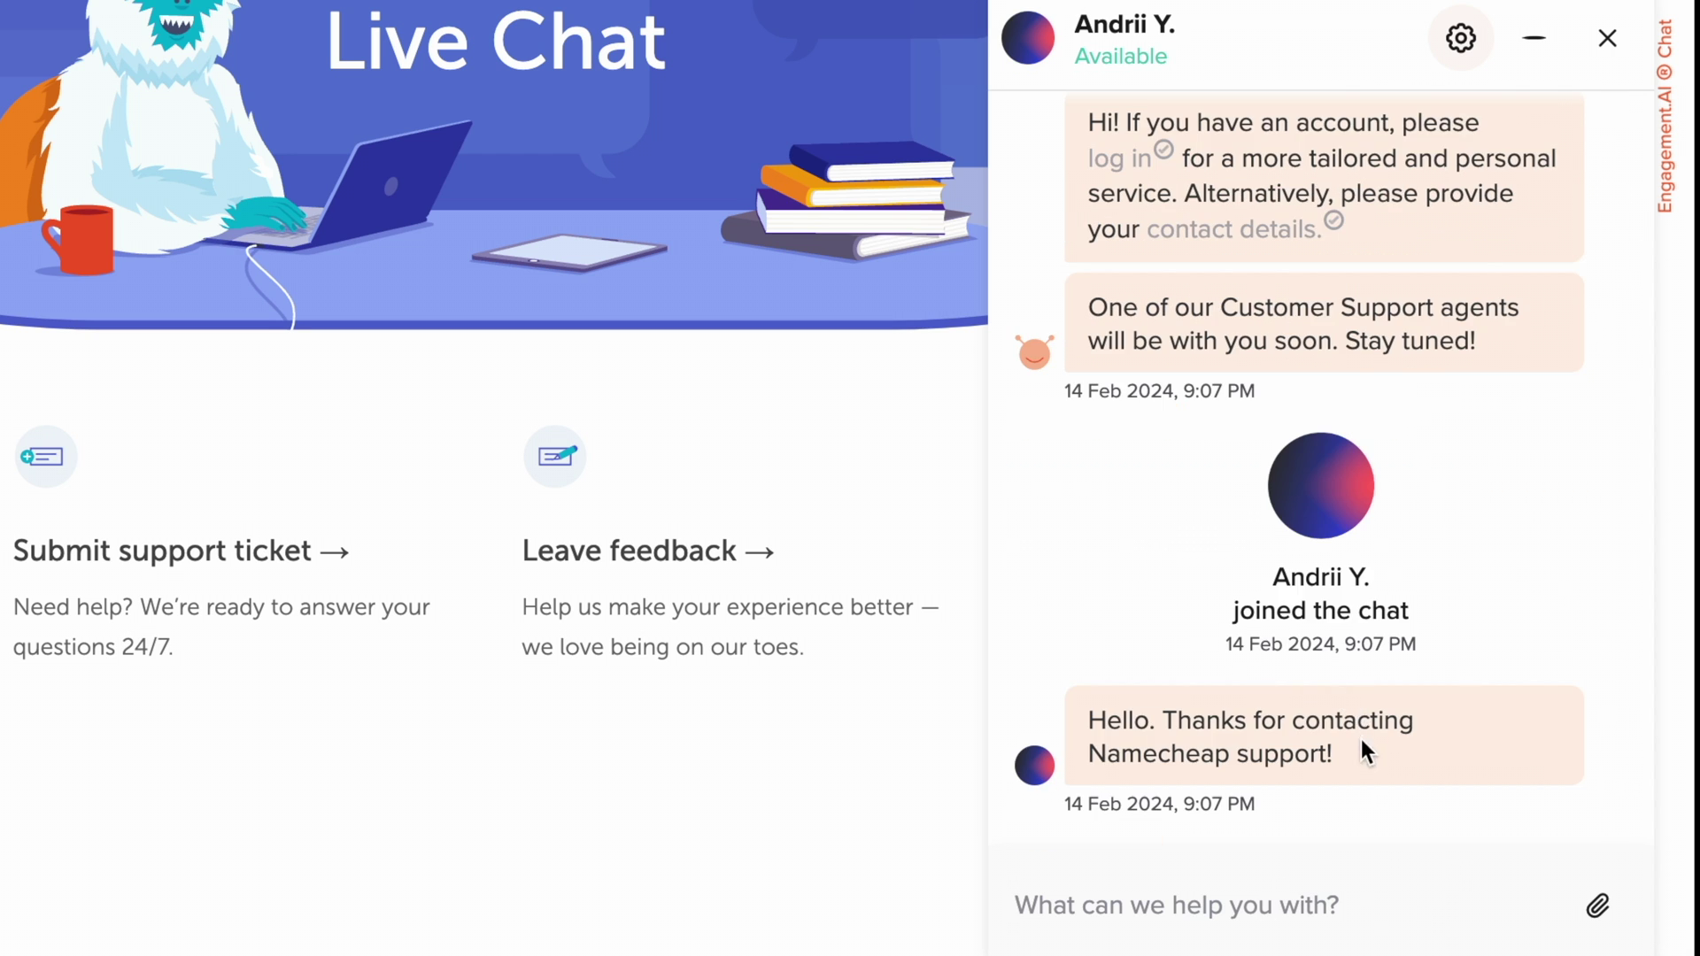
# Step: Ask support about live chat opening hours and cancellation costs for the free domain
pyautogui.write('what ')
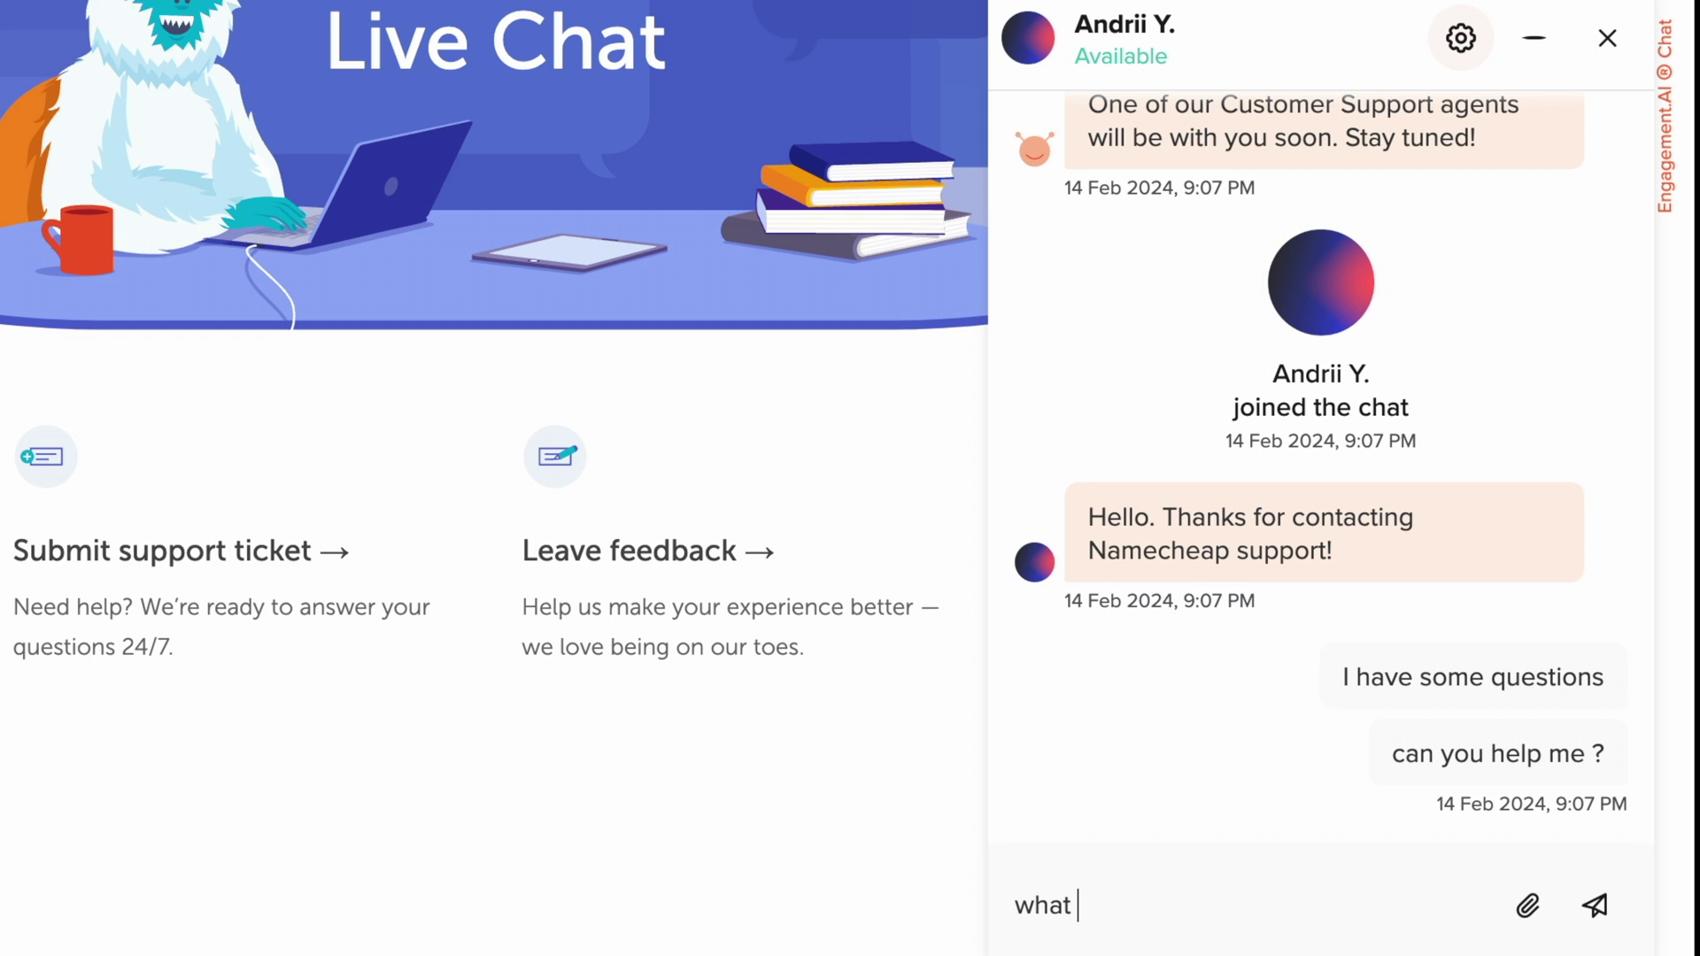
pyautogui.write('are the ope')
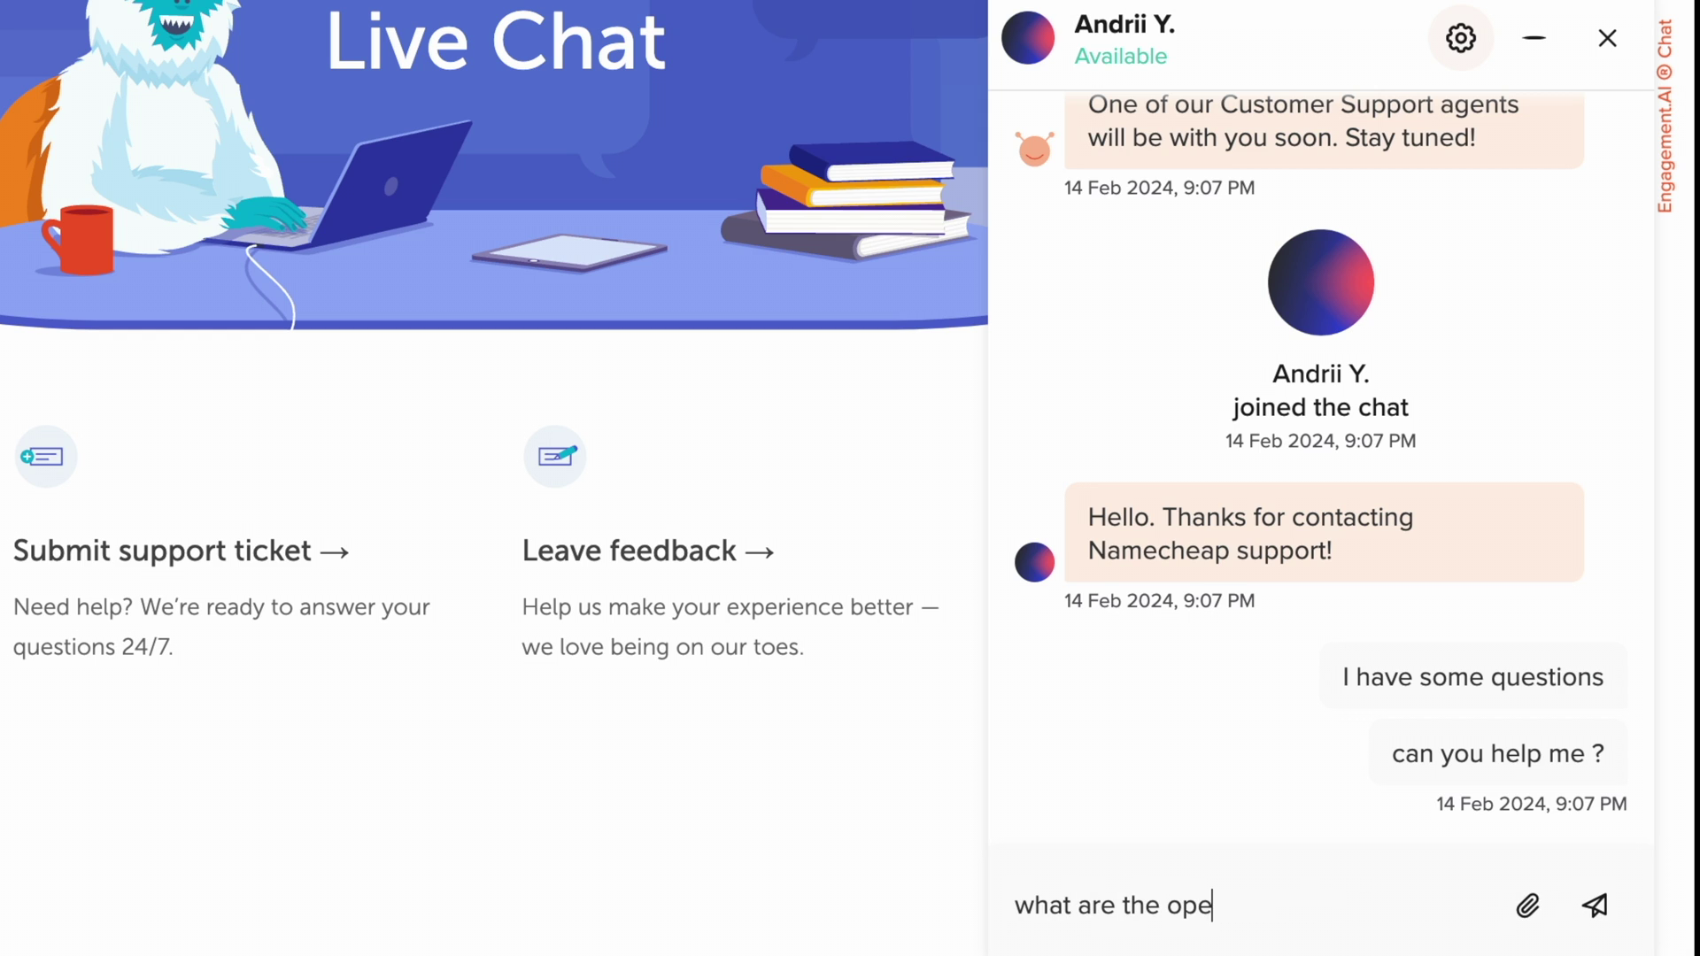
pyautogui.write('ning hours of the ')
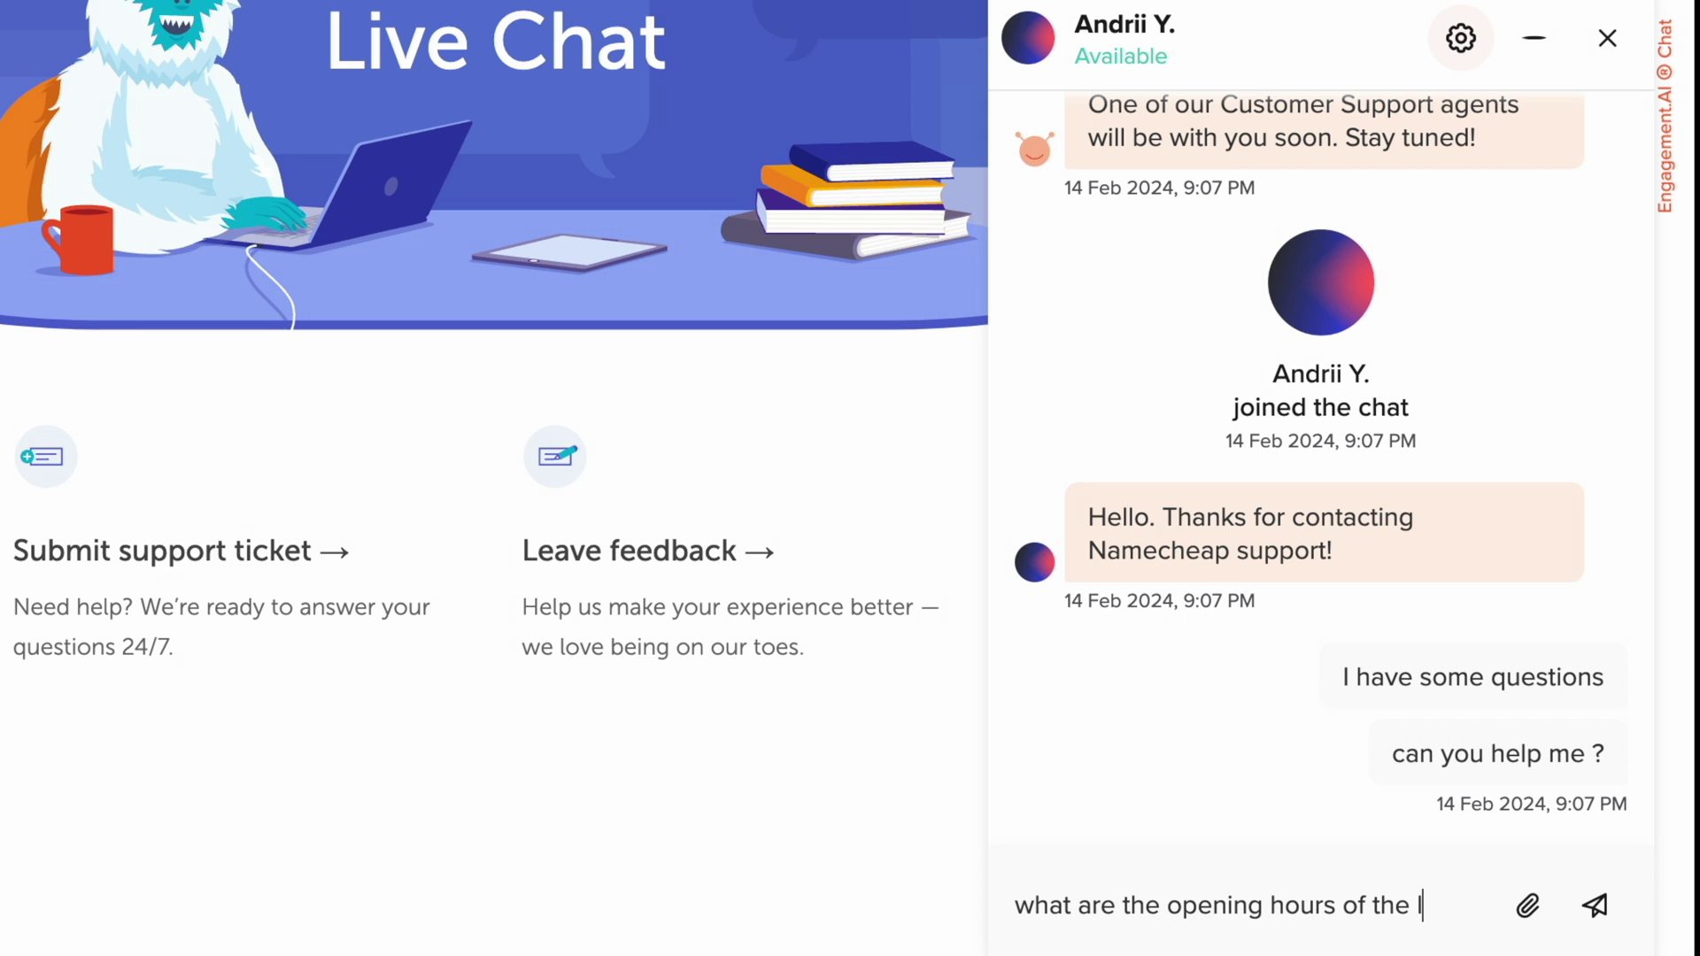
pyautogui.write('live chat support')
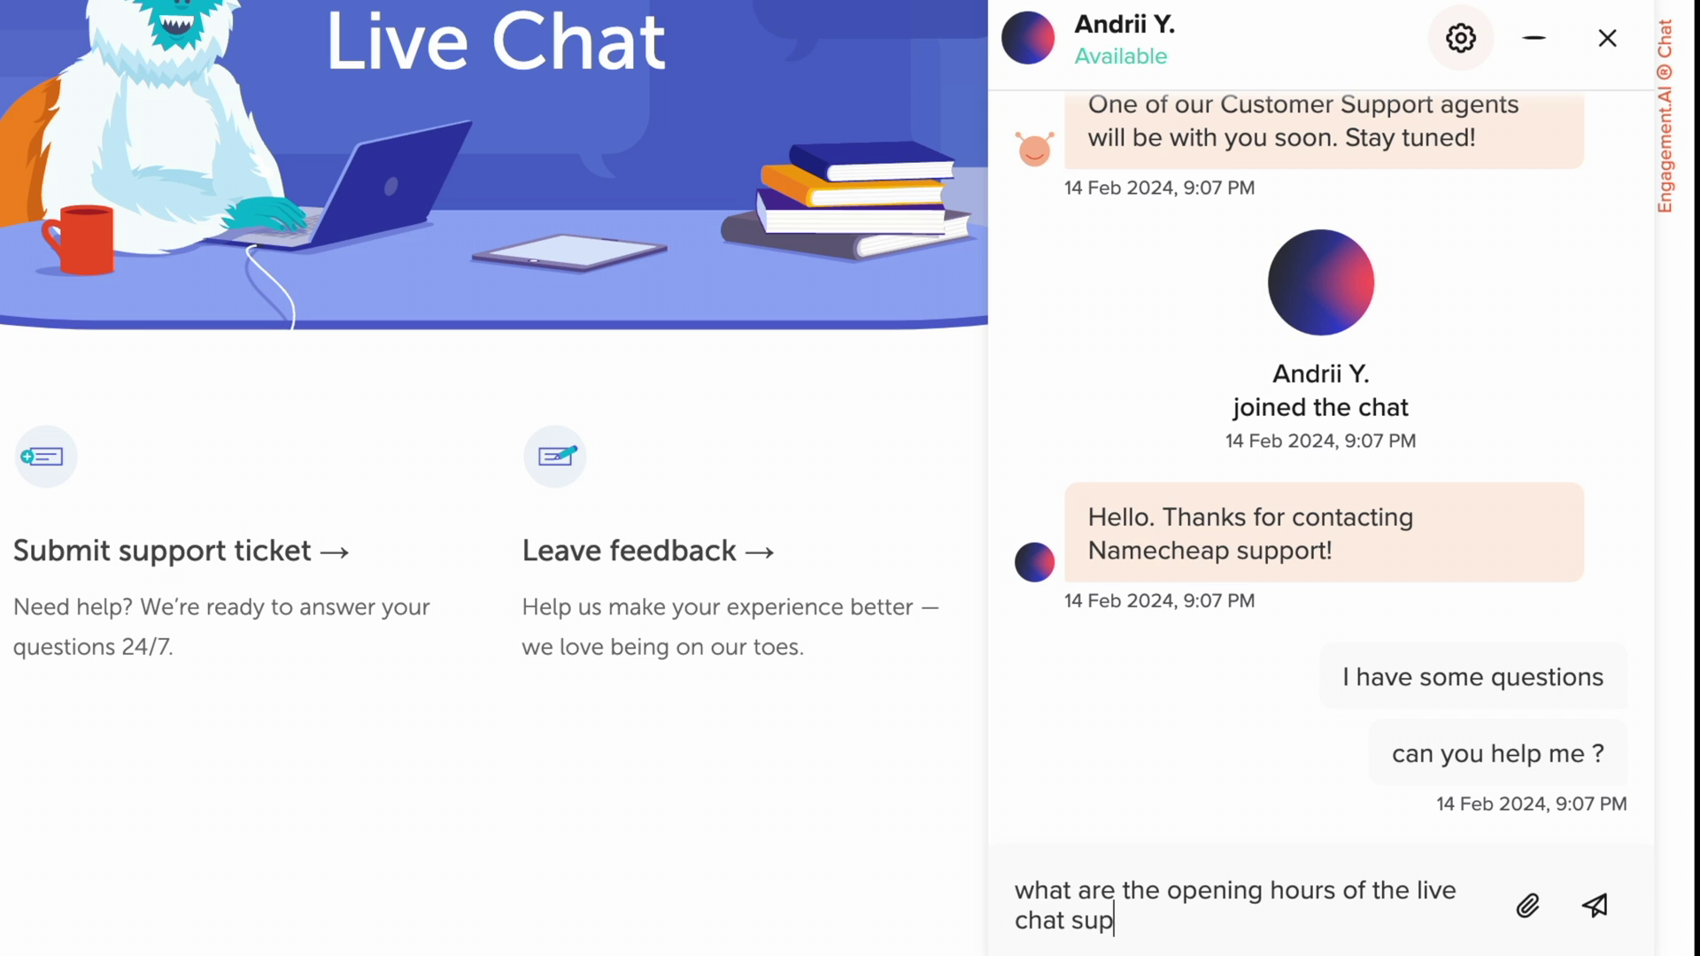
pyautogui.write(' ?')
pyautogui.press('Return')
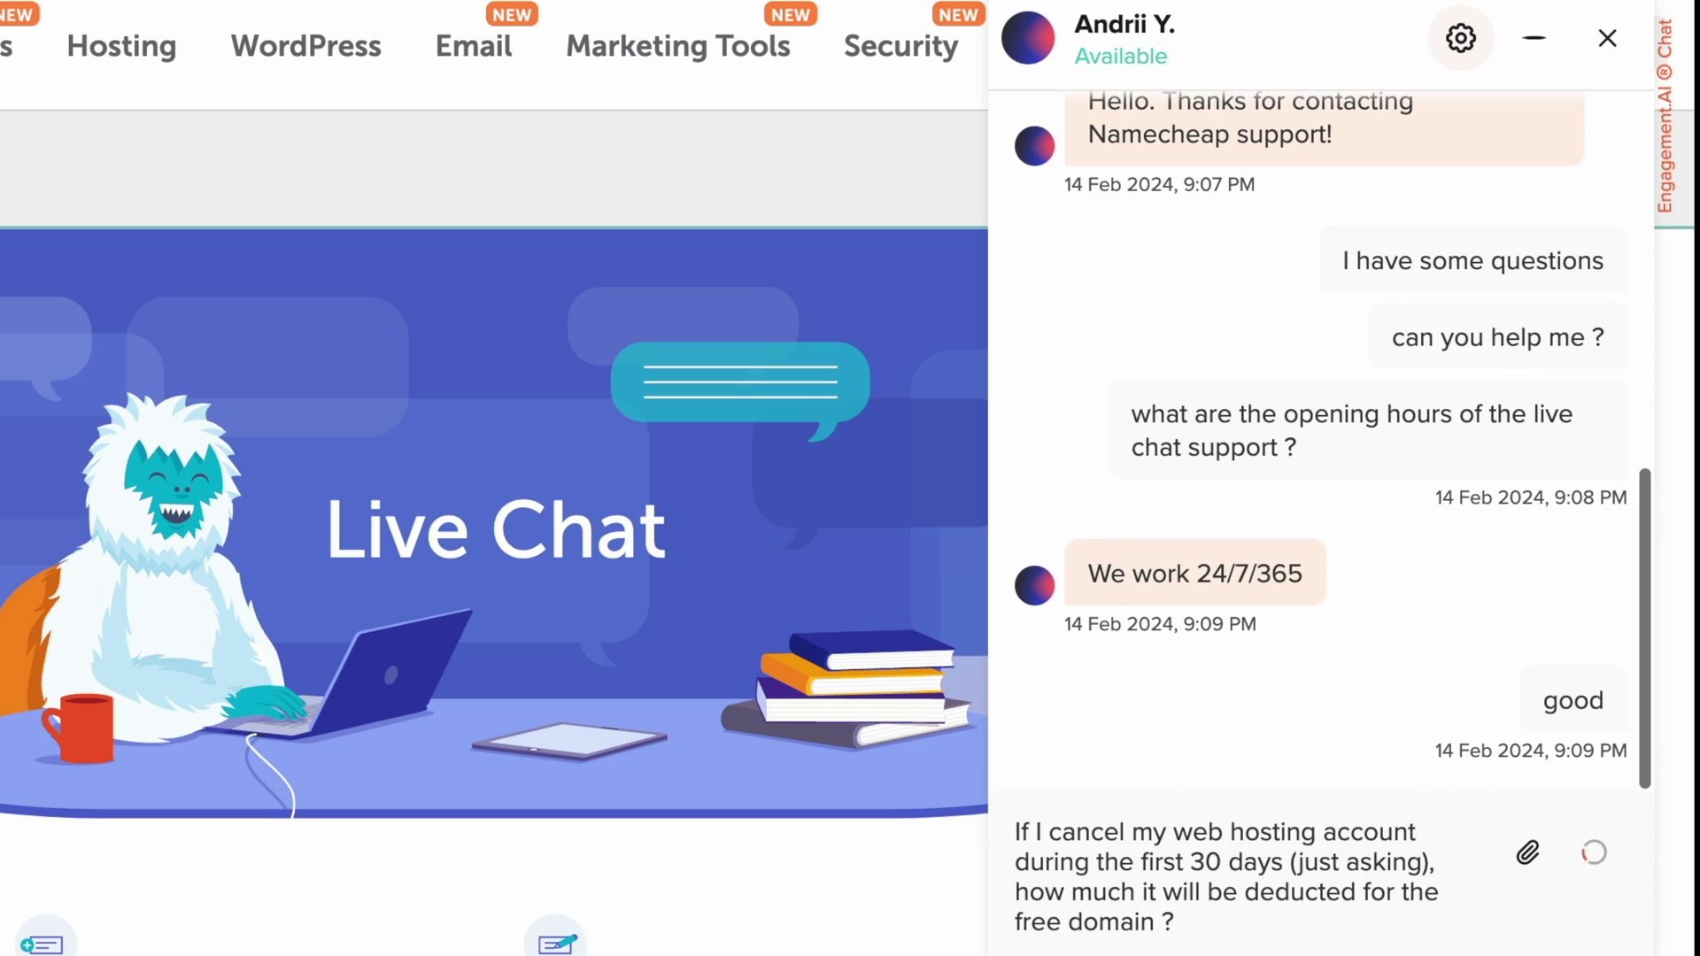
pyautogui.press('Return')
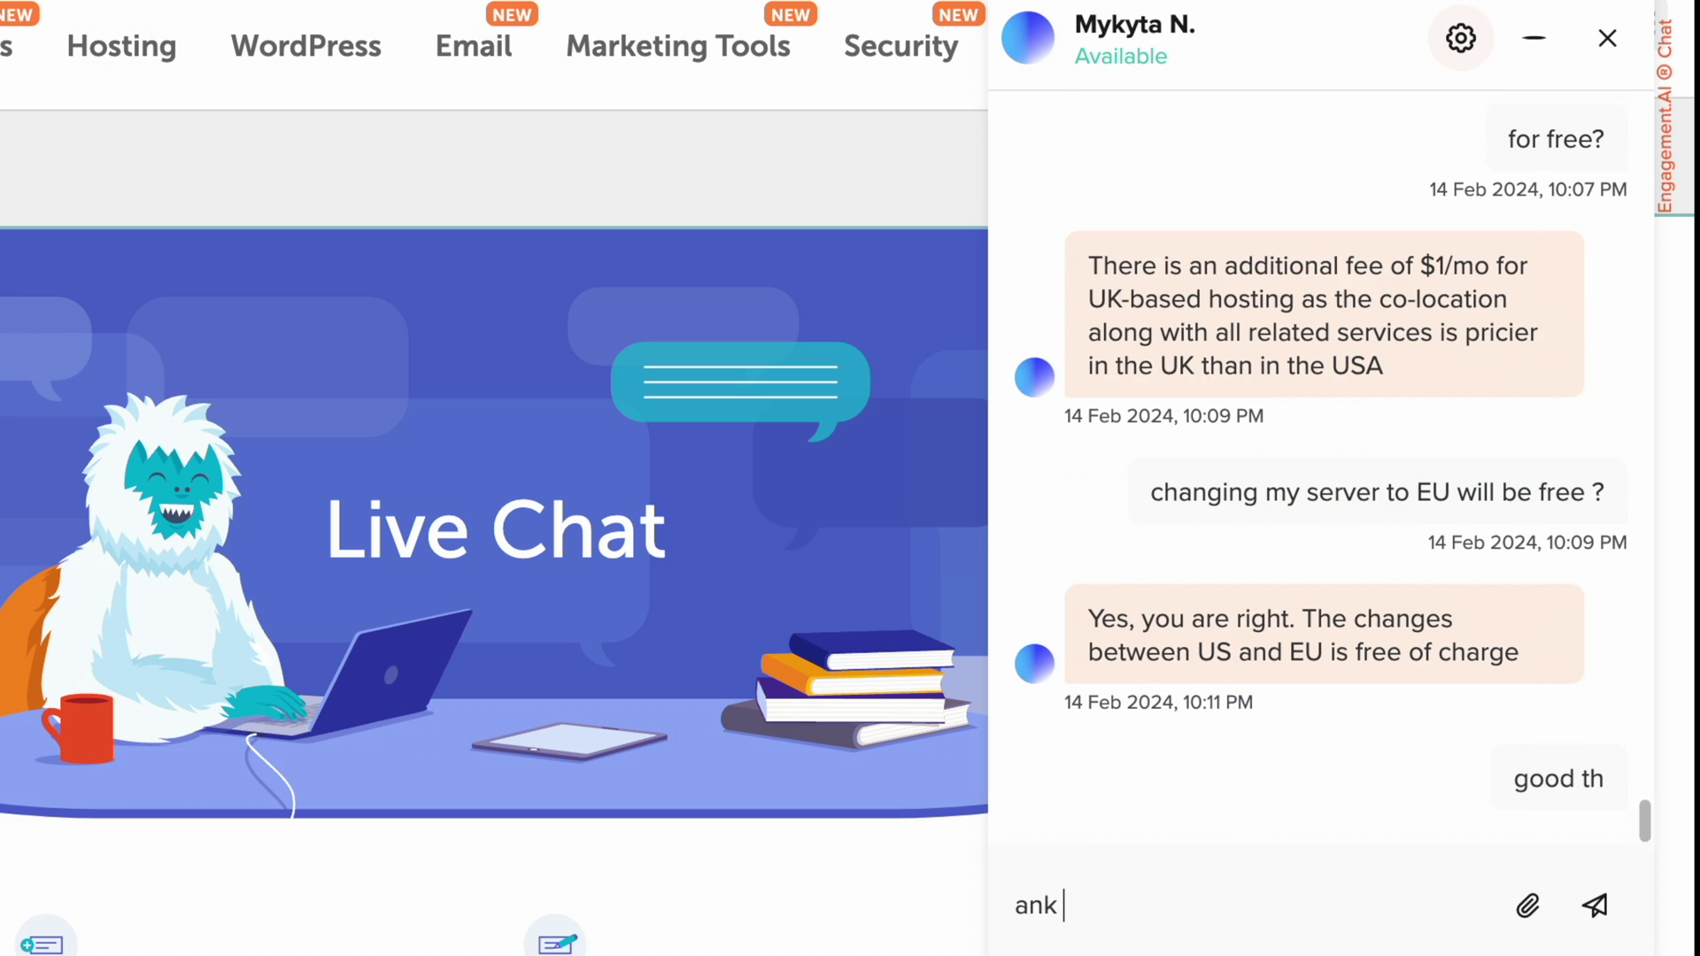
# Step: Send 'thank you for your time' and 'have a nice day', then rate the chat helpful
pyautogui.write('thank you for your time')
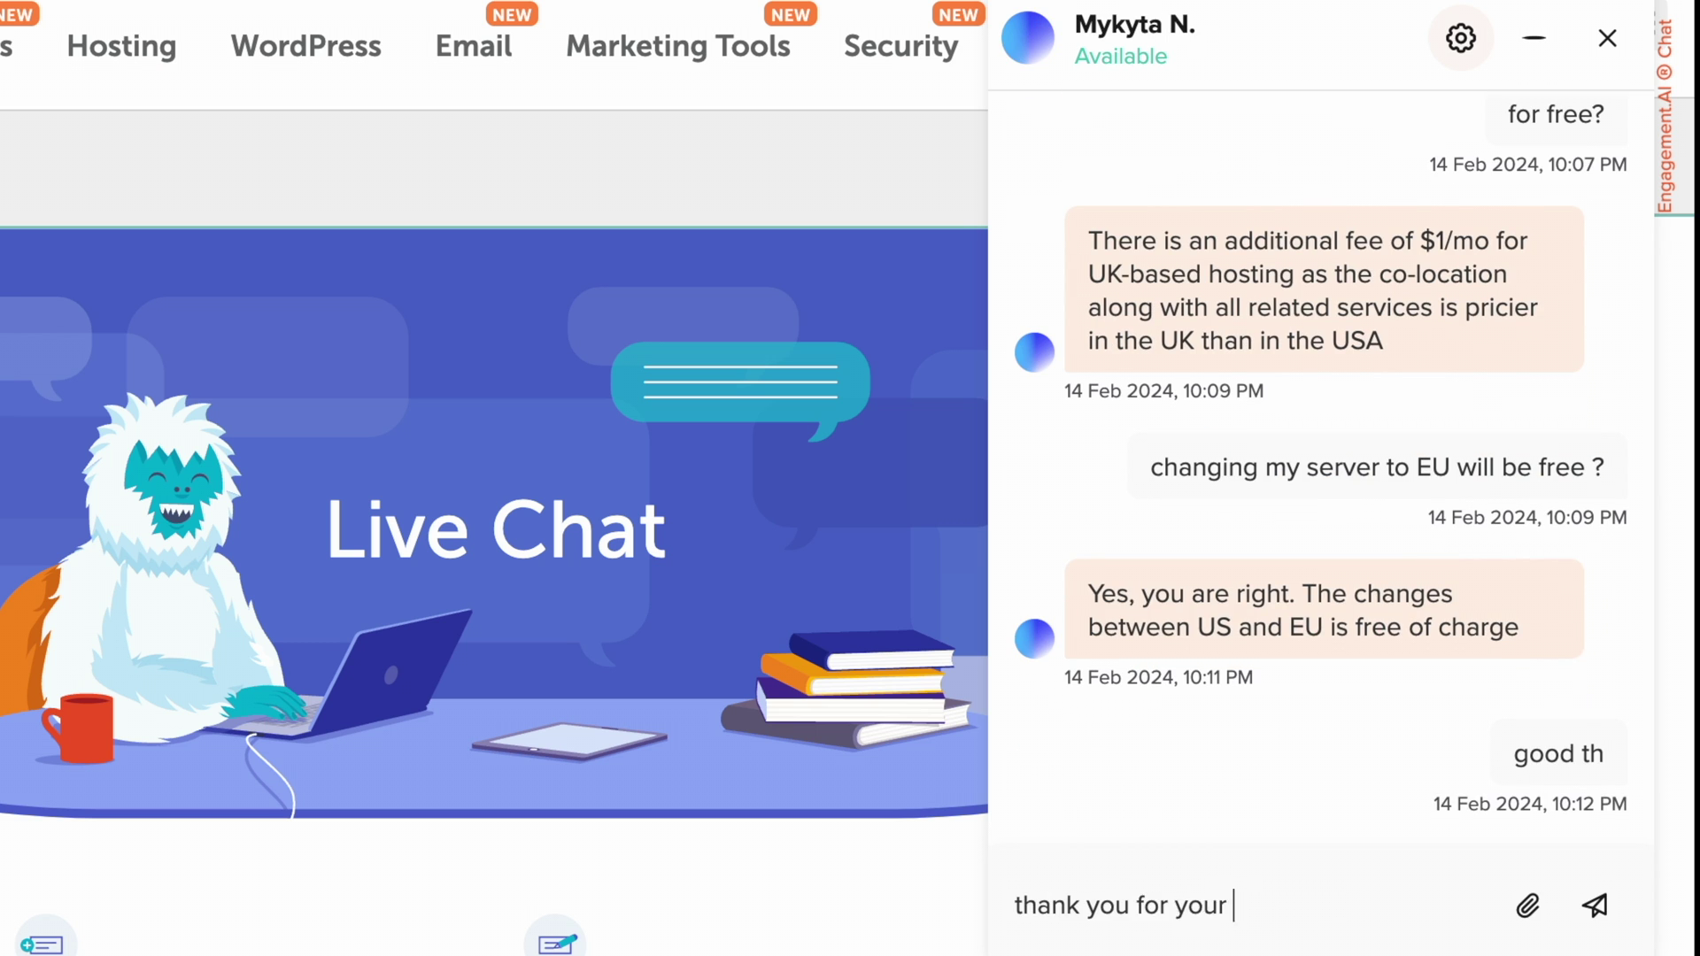
pyautogui.press('Return')
pyautogui.write('have a nice day')
pyautogui.press('Return')
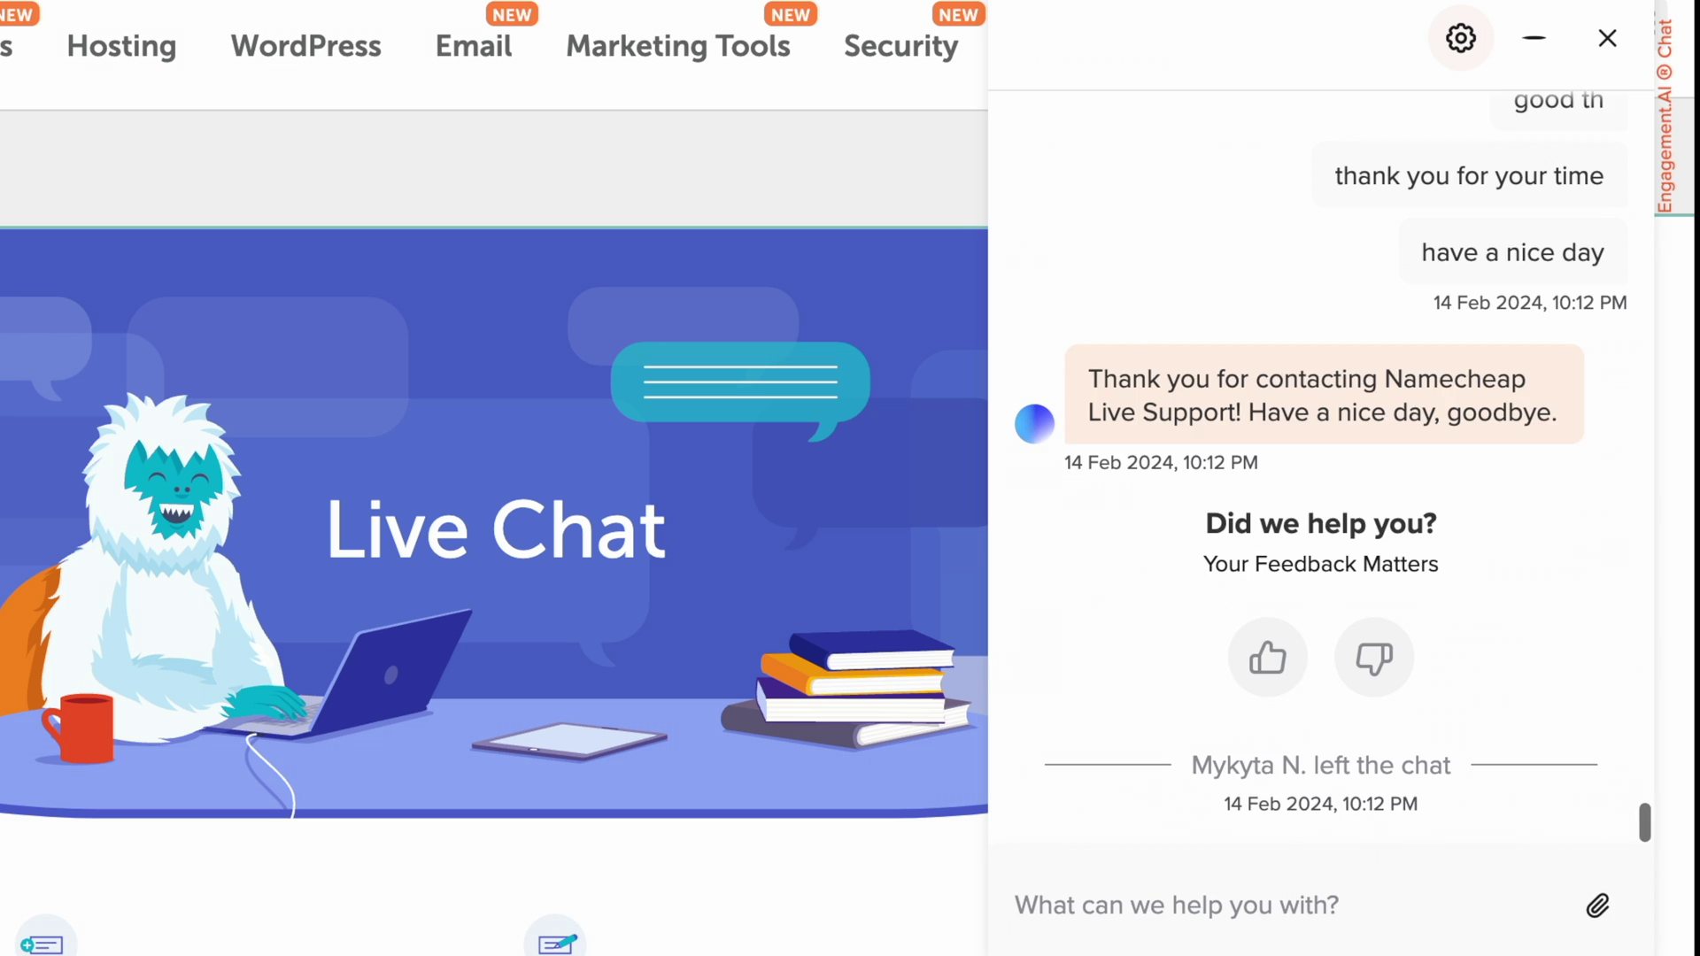
pyautogui.click(1278, 659)
# Step: Submit the positive chat feedback and go to the Email Accounts manager
pyautogui.click(1324, 692)
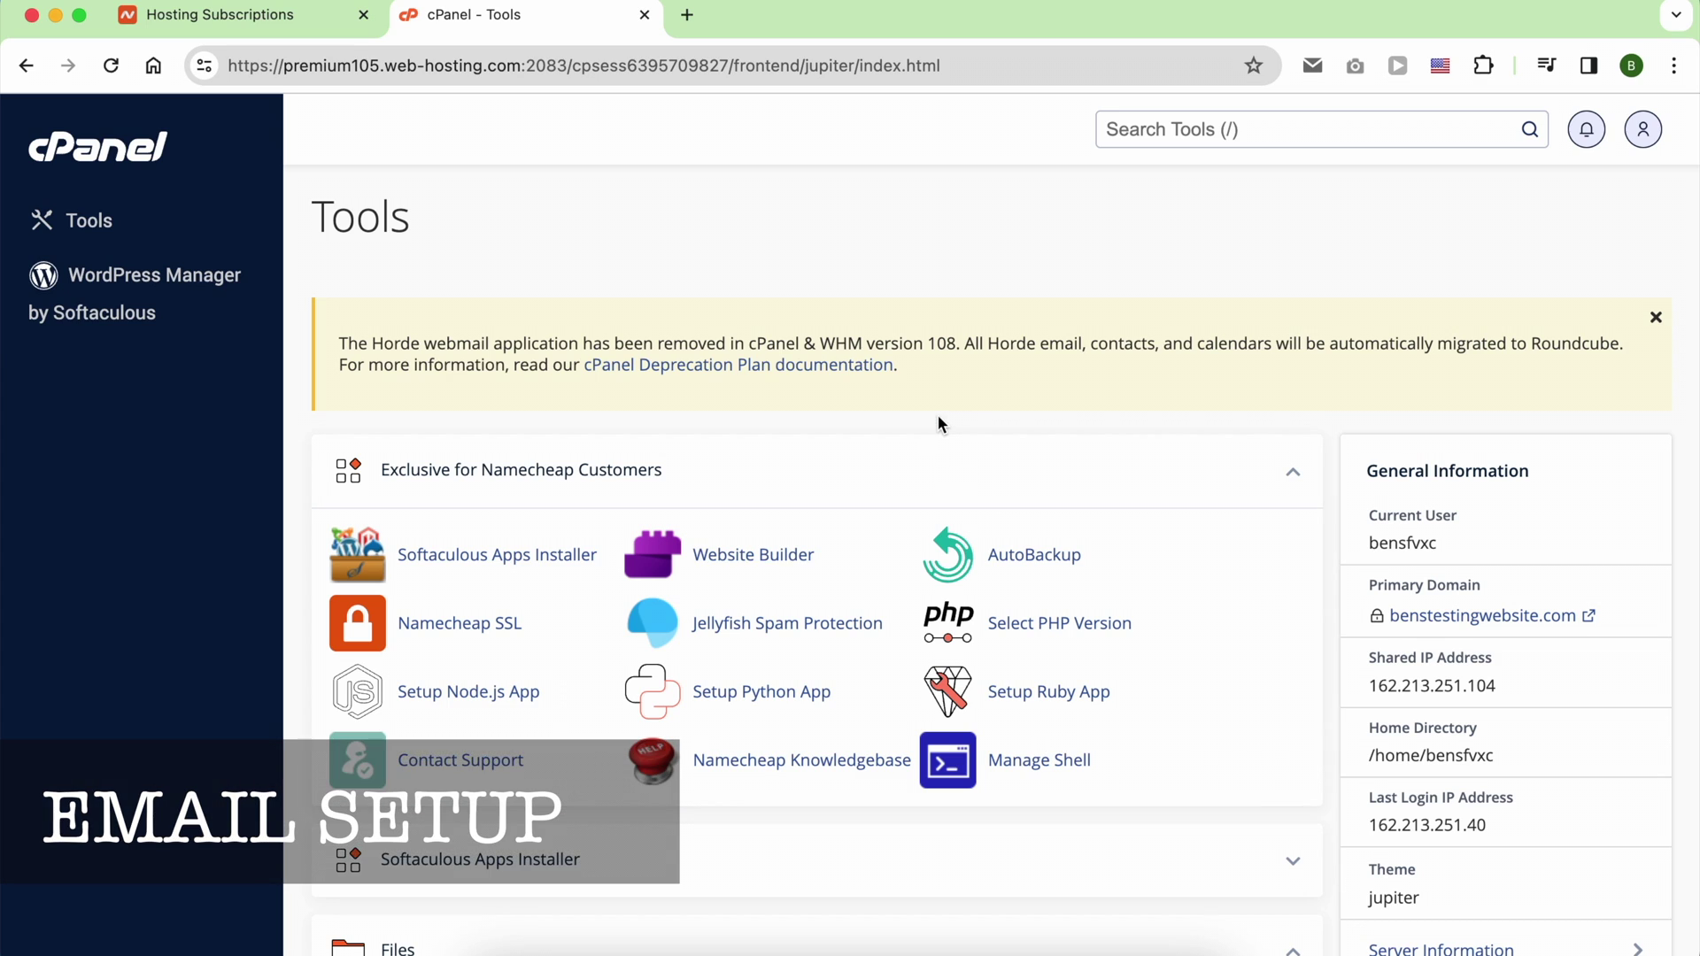
pyautogui.scroll(-10, 940, 421)
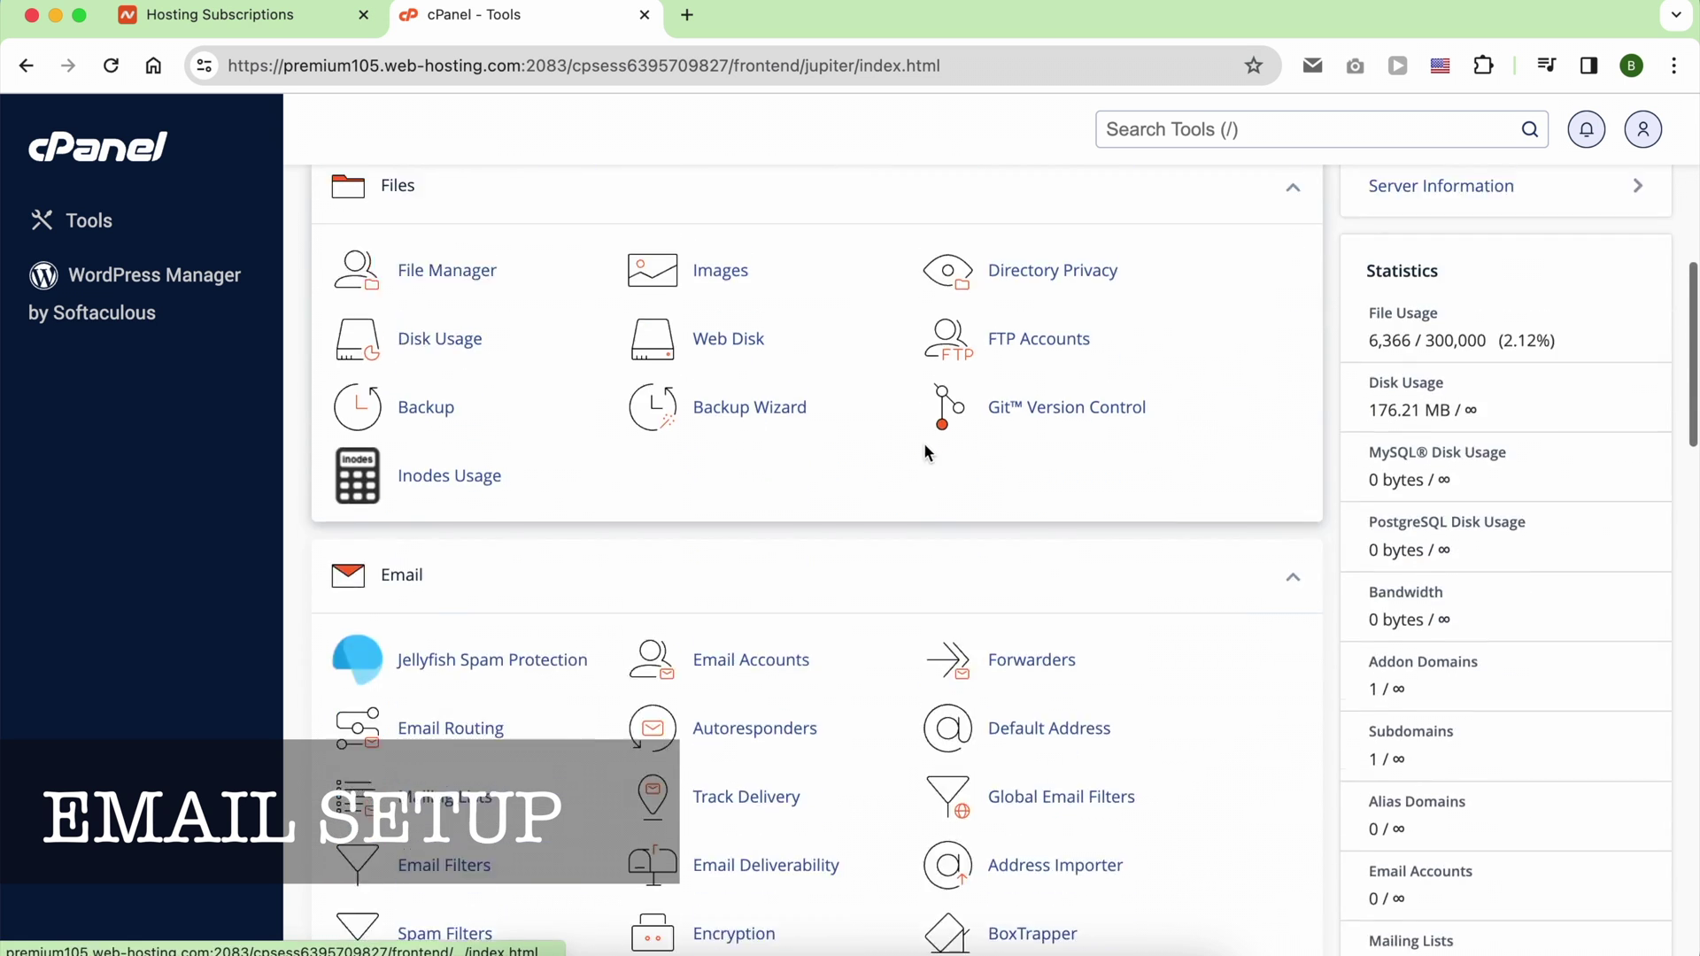
pyautogui.scroll(-3, 925, 452)
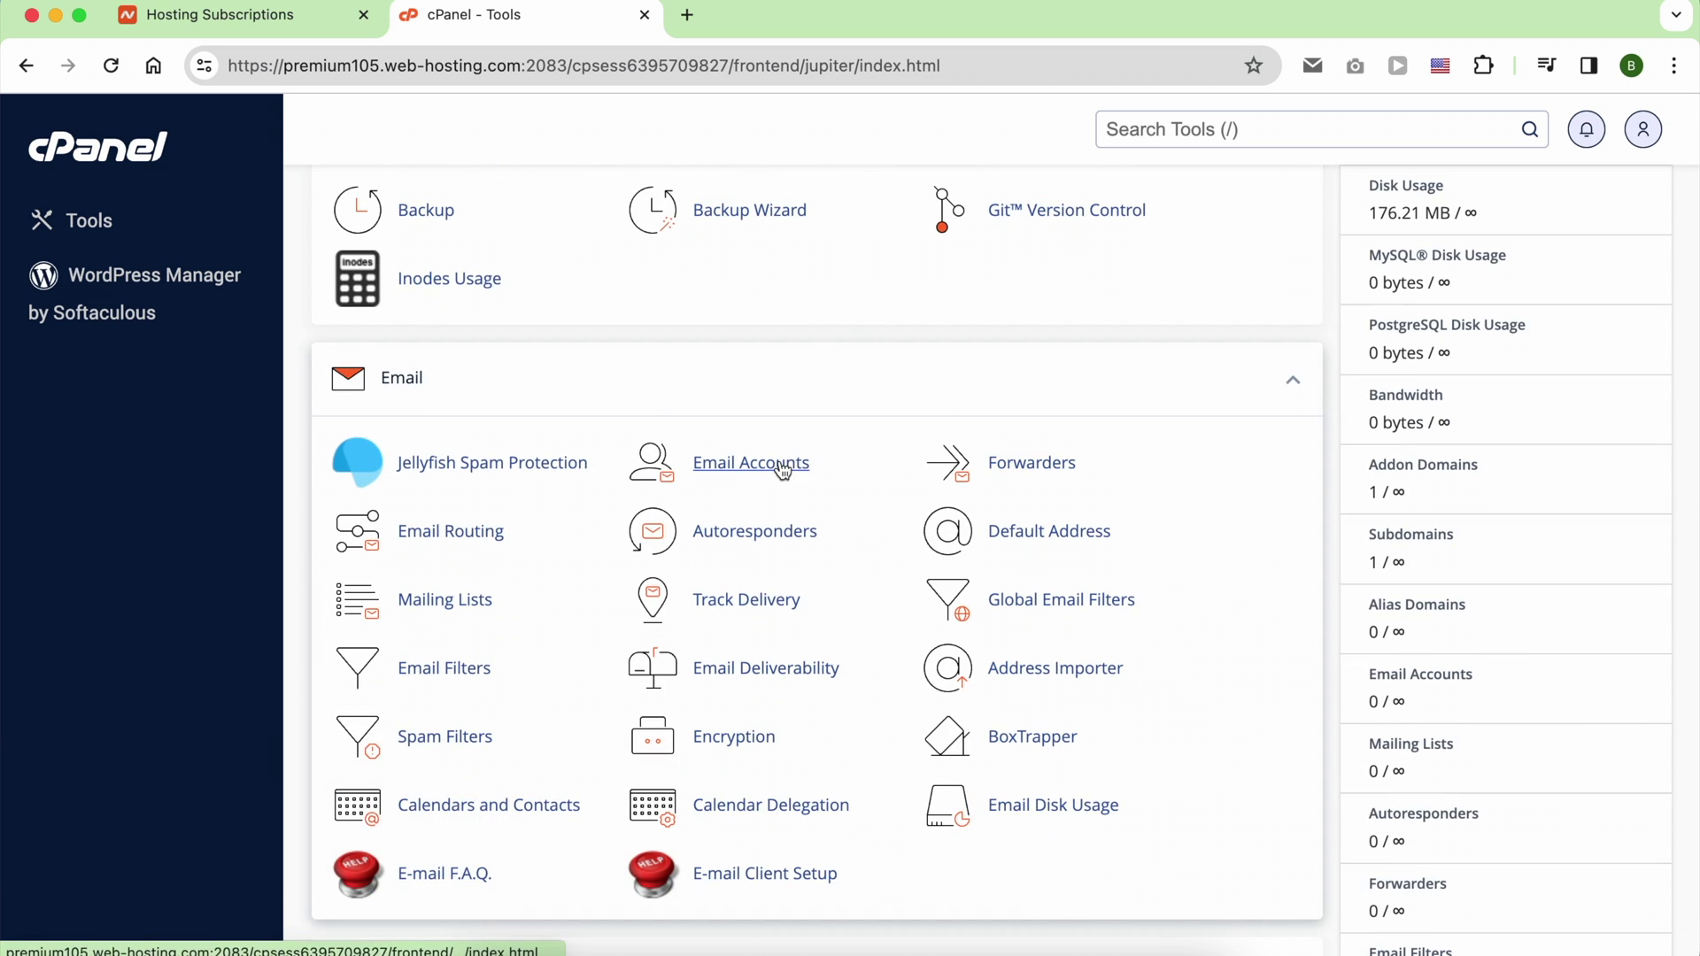
pyautogui.click(782, 470)
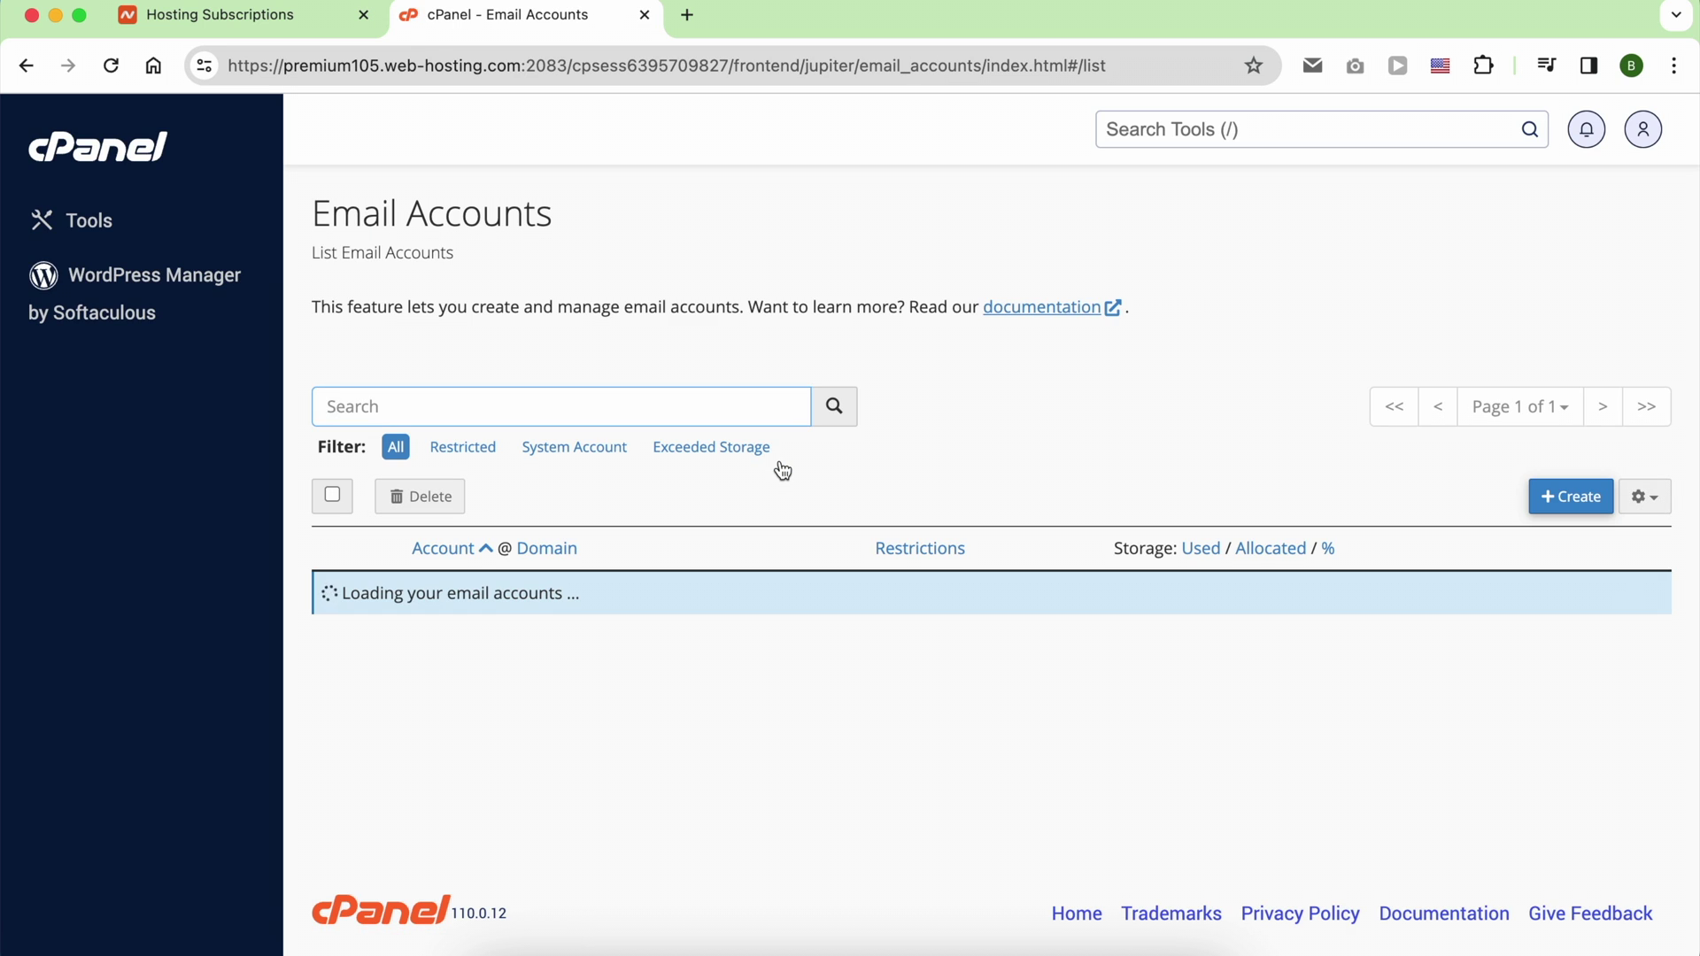
pyautogui.click(741, 322)
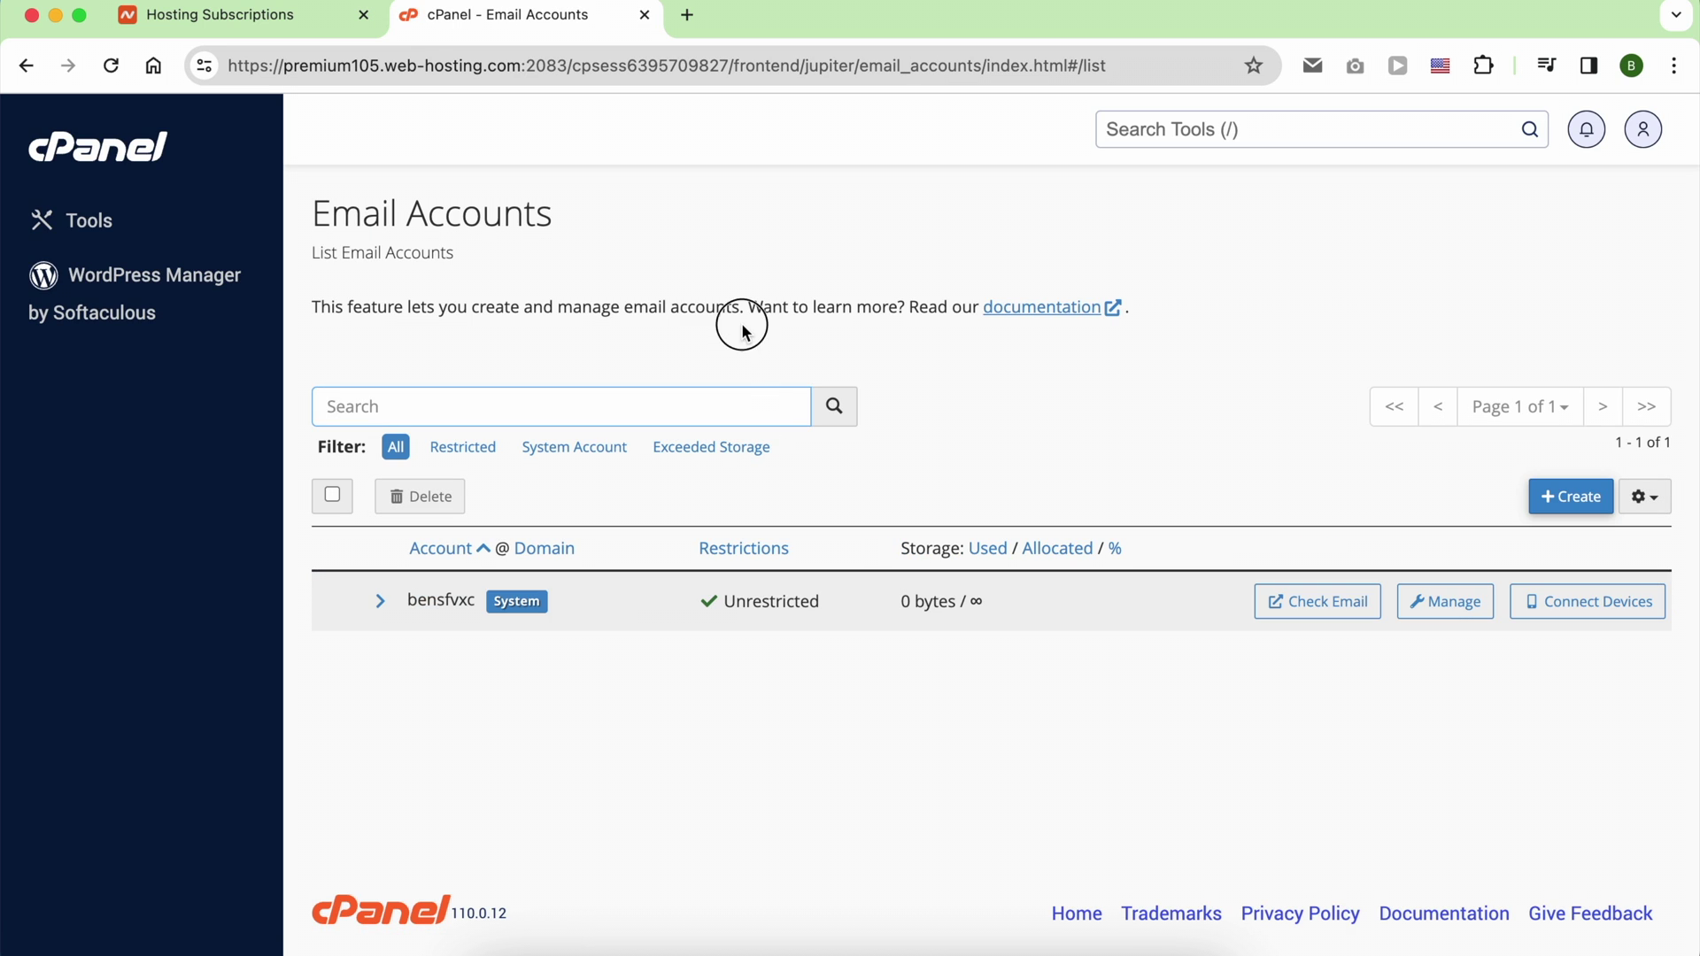
# Step: Begin a new account on benstestingwebsite.com, replacing the 'ben' username with a contact one
pyautogui.click(1550, 494)
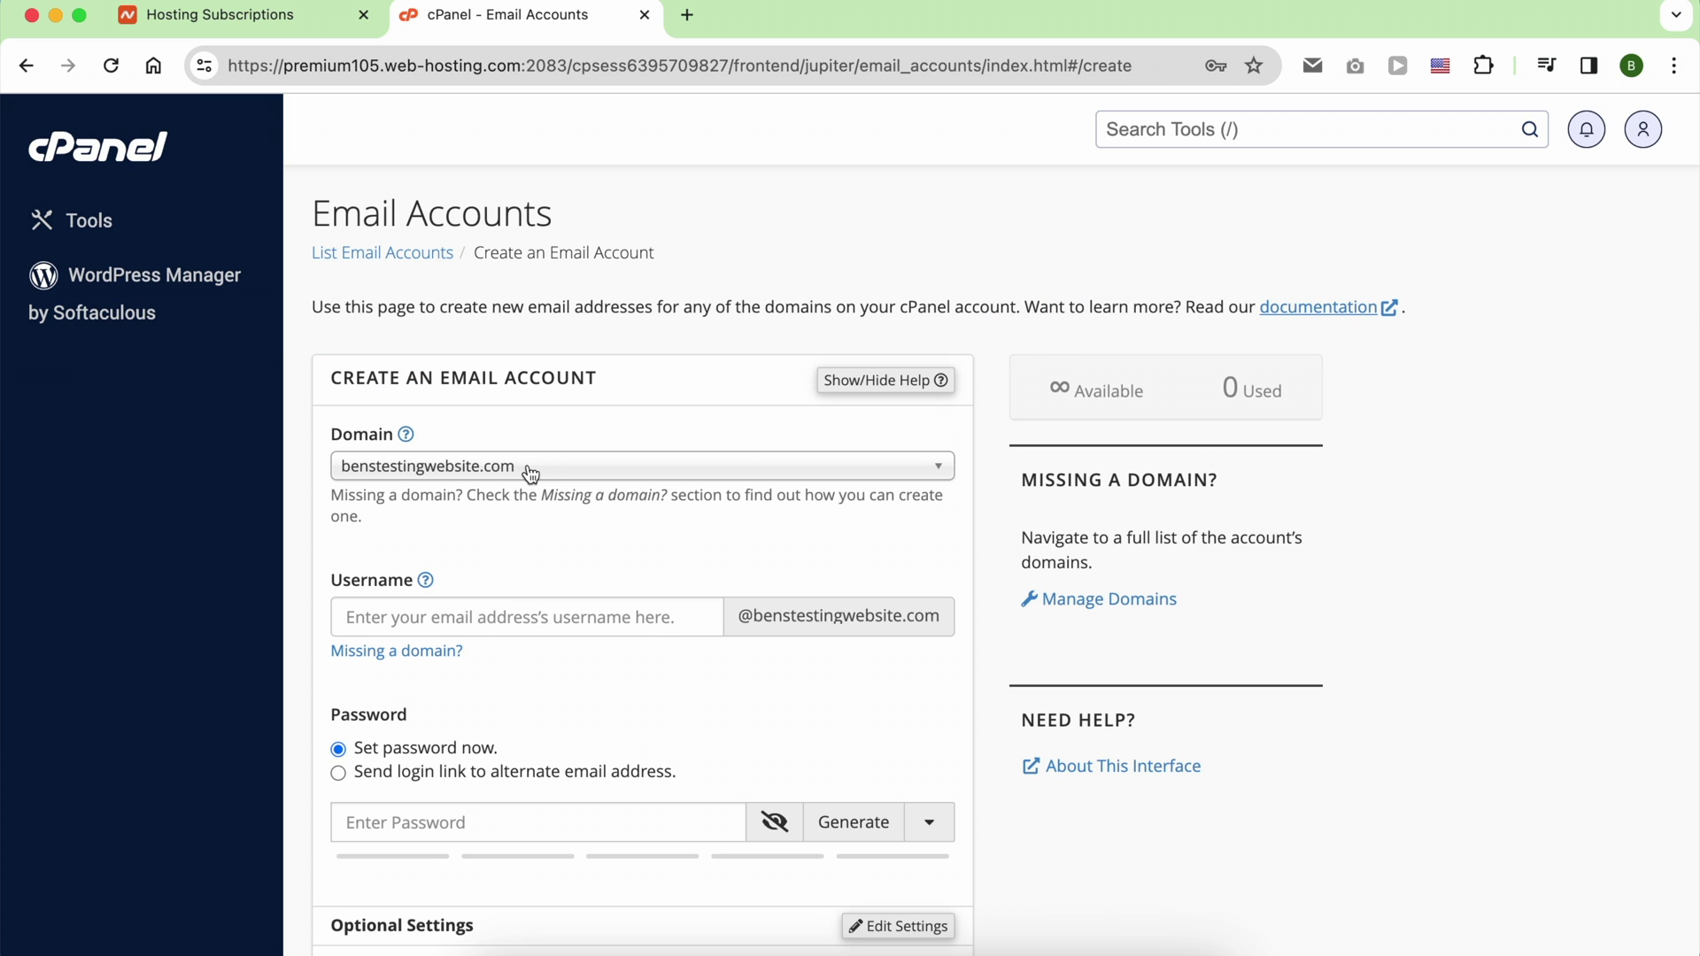
pyautogui.click(529, 471)
pyautogui.click(530, 476)
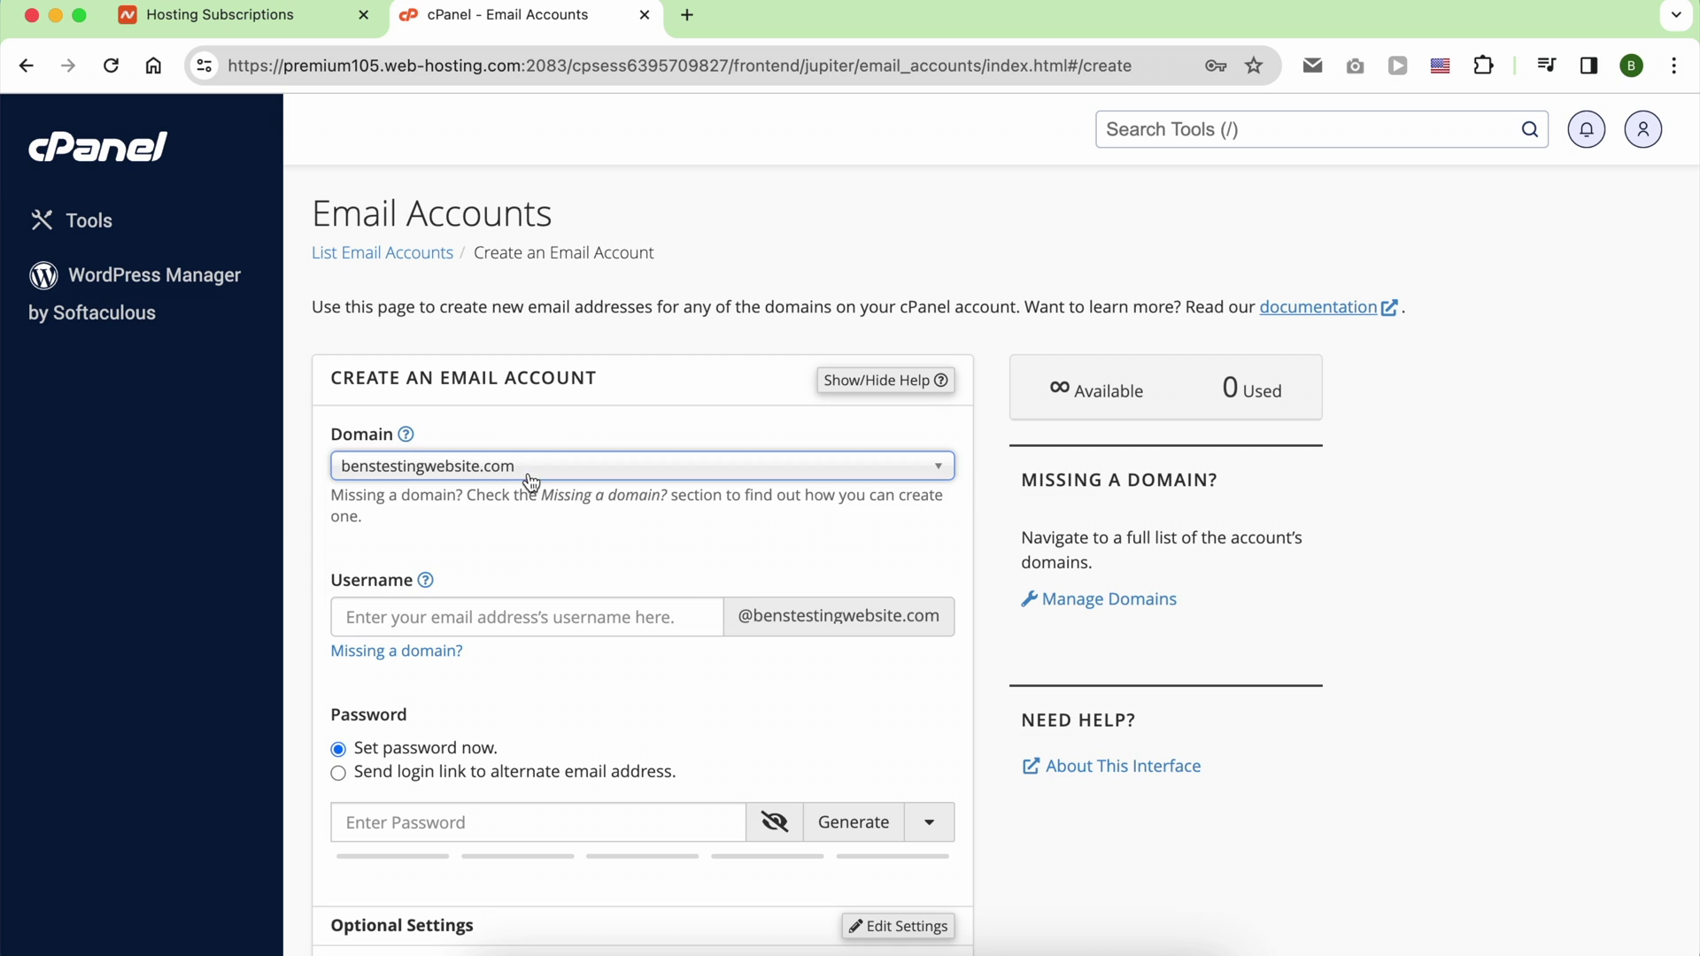
pyautogui.click(505, 614)
pyautogui.write('b')
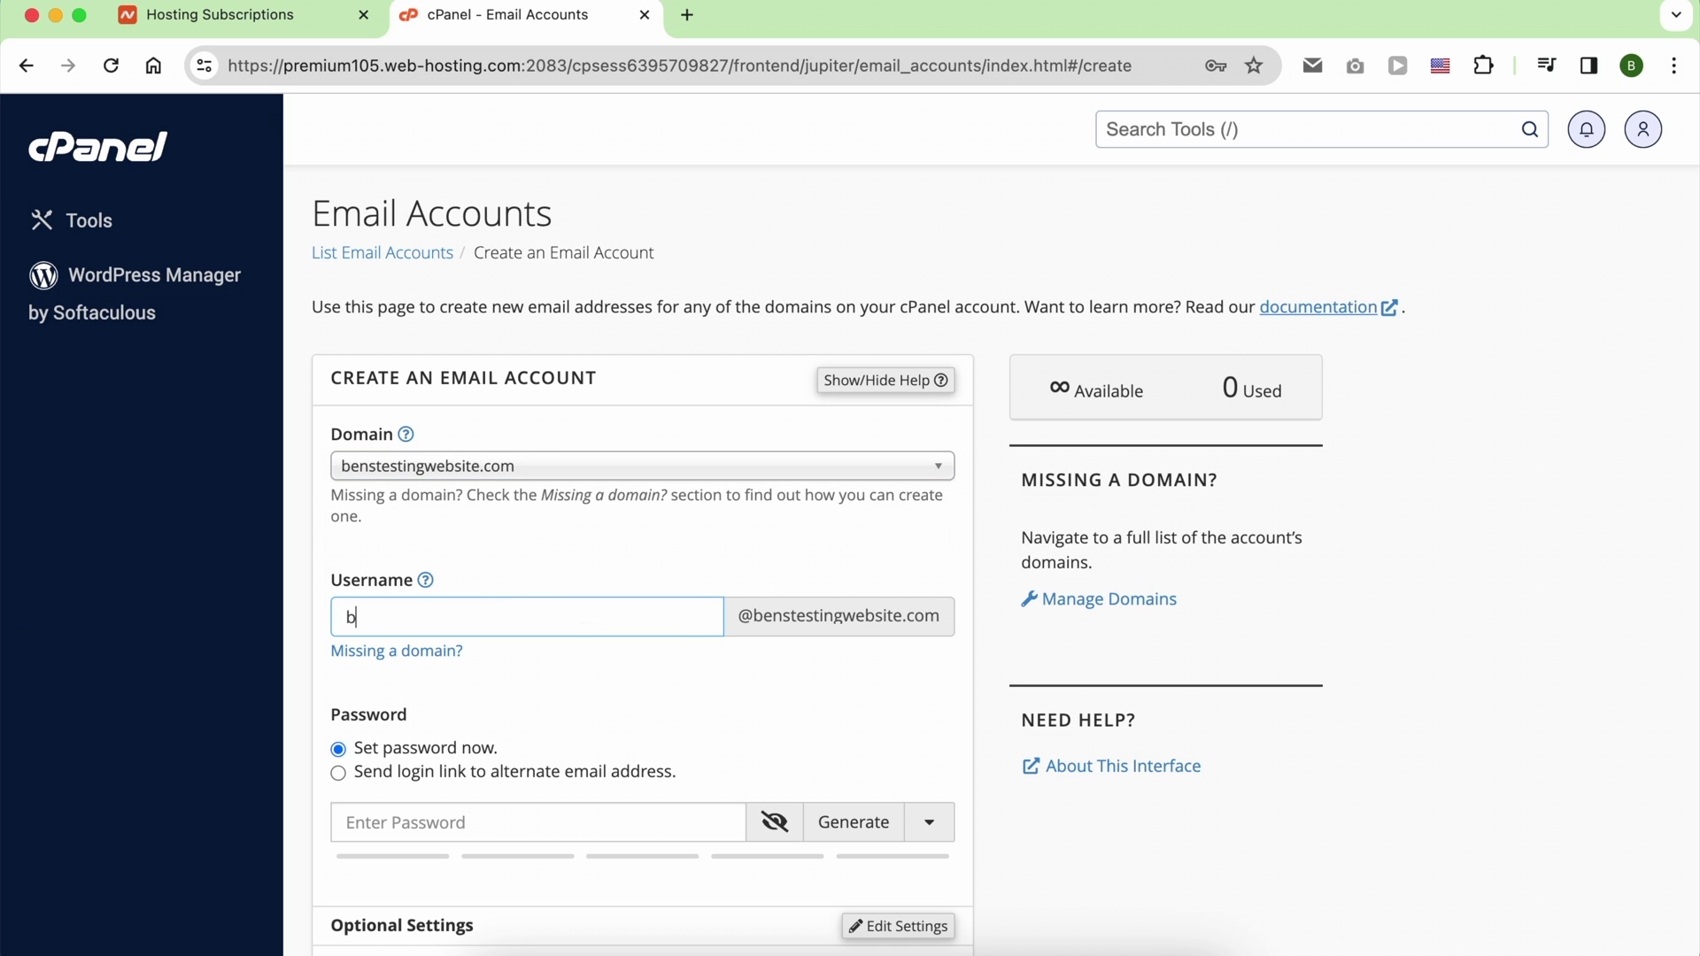
pyautogui.write('en')
pyautogui.press('super+a')
pyautogui.write('co')
# Step: Generate a strong password, set storage to Unlimited, and create the account
pyautogui.click(625, 678)
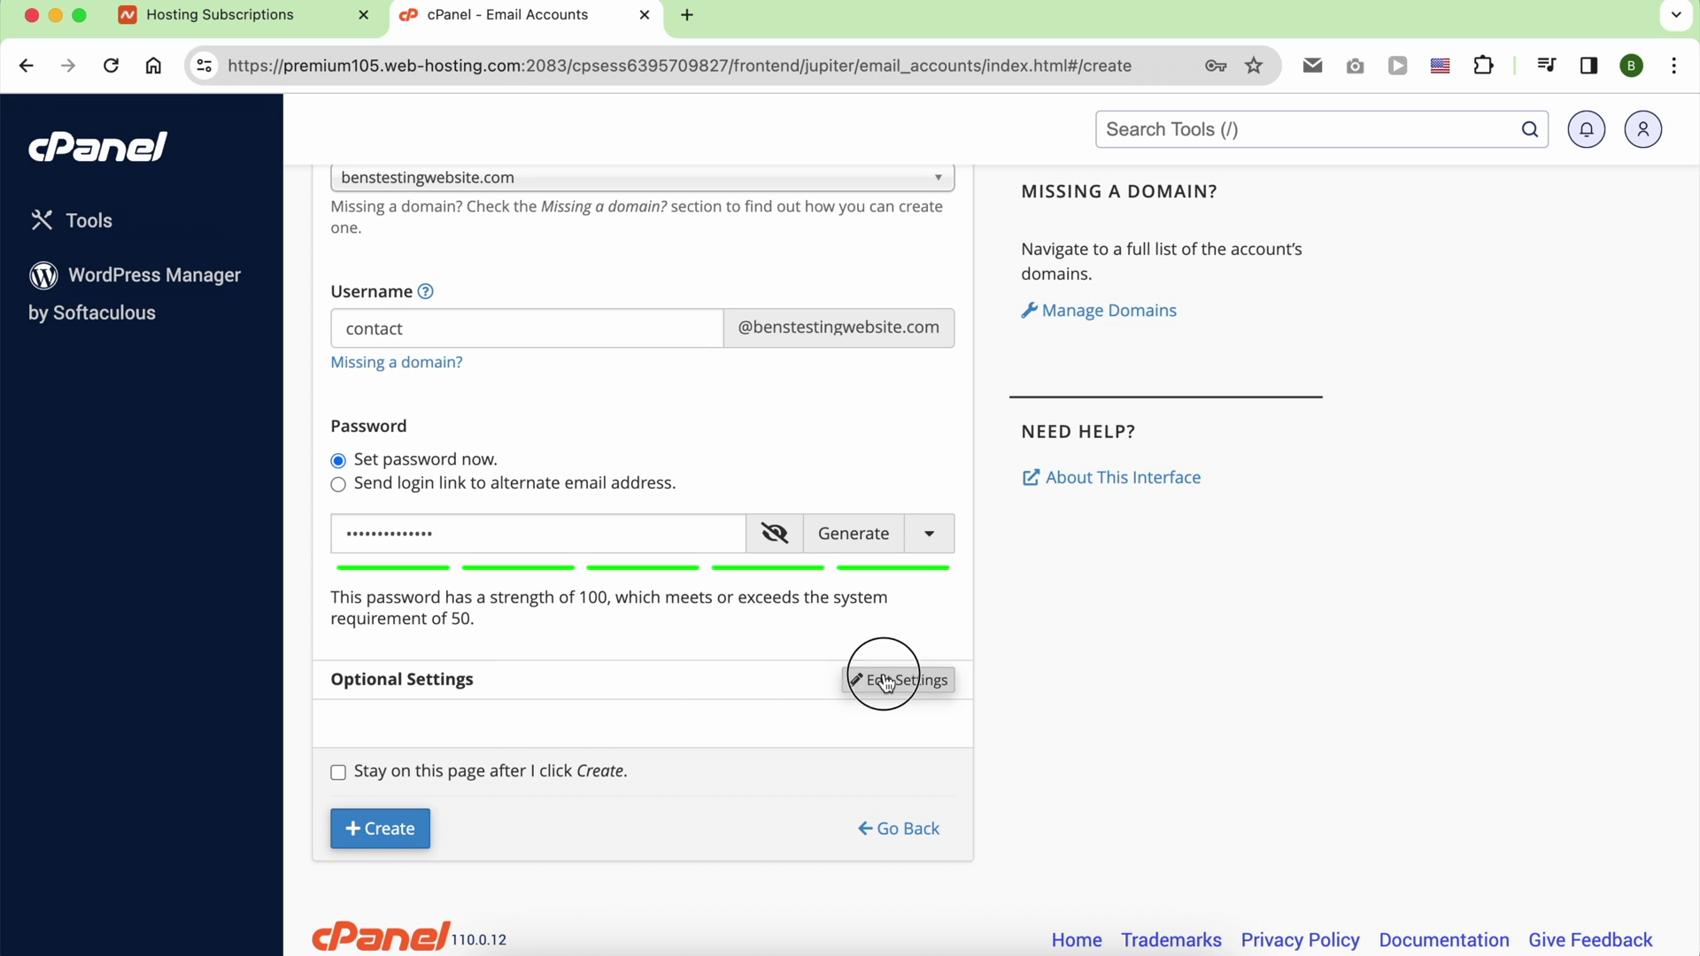
pyautogui.click(894, 680)
pyautogui.scroll(-5, 689, 686)
pyautogui.click(422, 571)
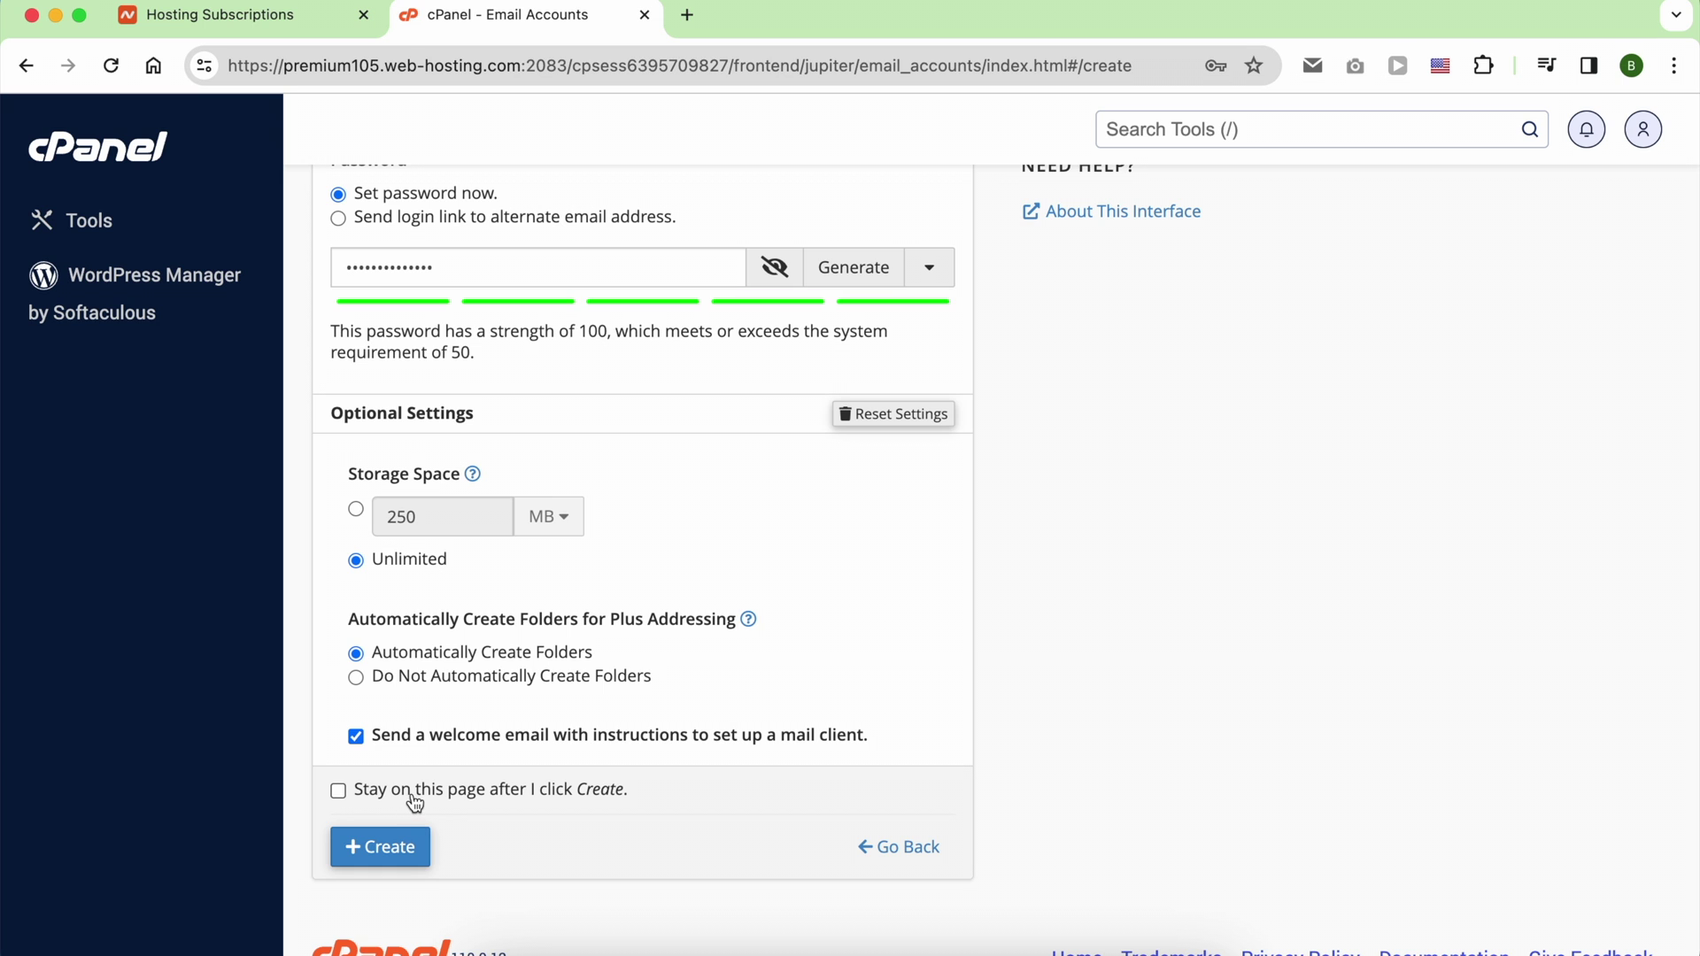
pyautogui.click(403, 846)
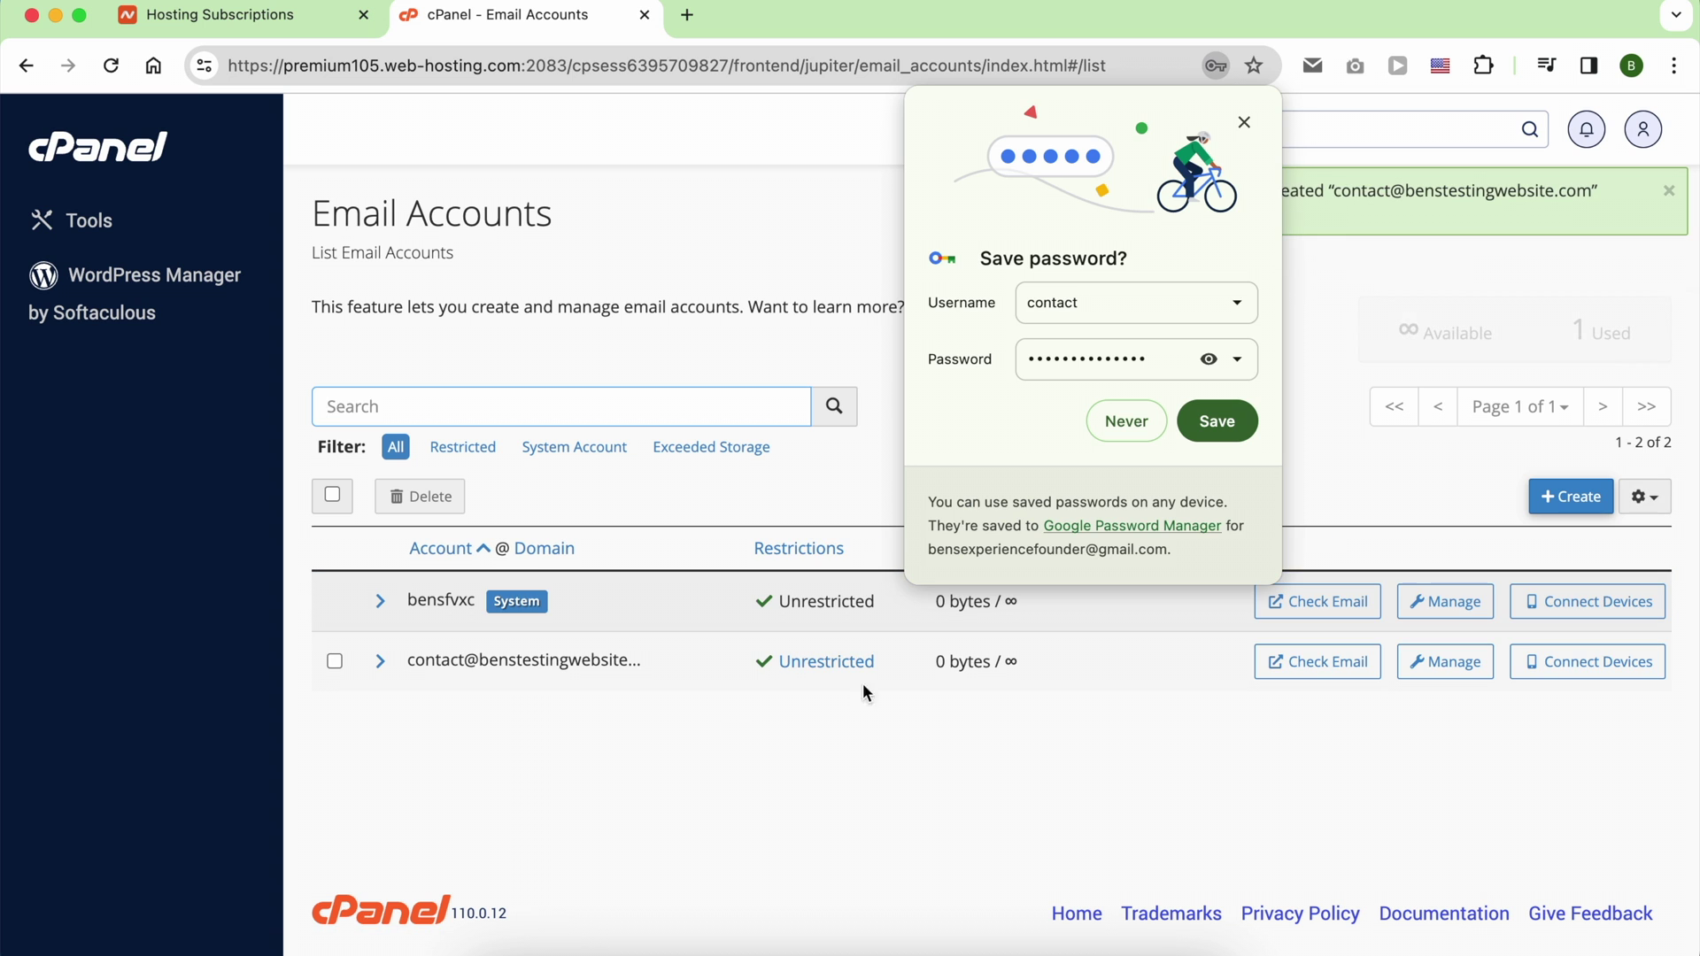
pyautogui.click(1244, 124)
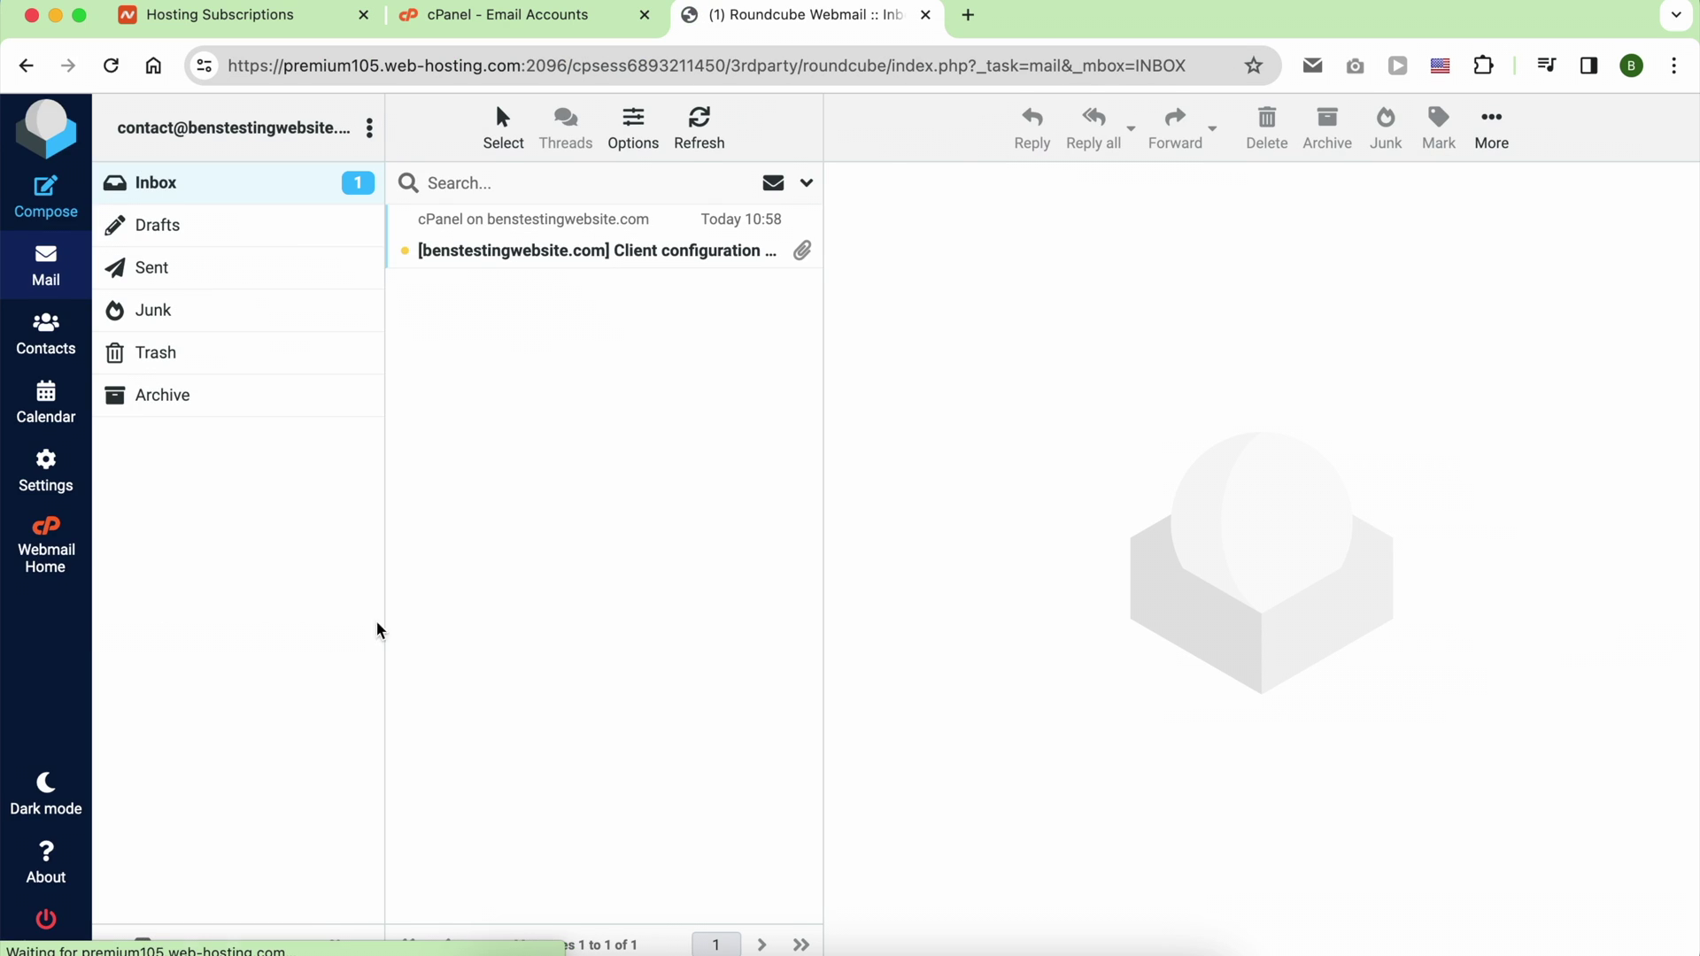
# Step: Read the Client configuration settings message, check the carddav attachment, then send a migration question
pyautogui.click(624, 250)
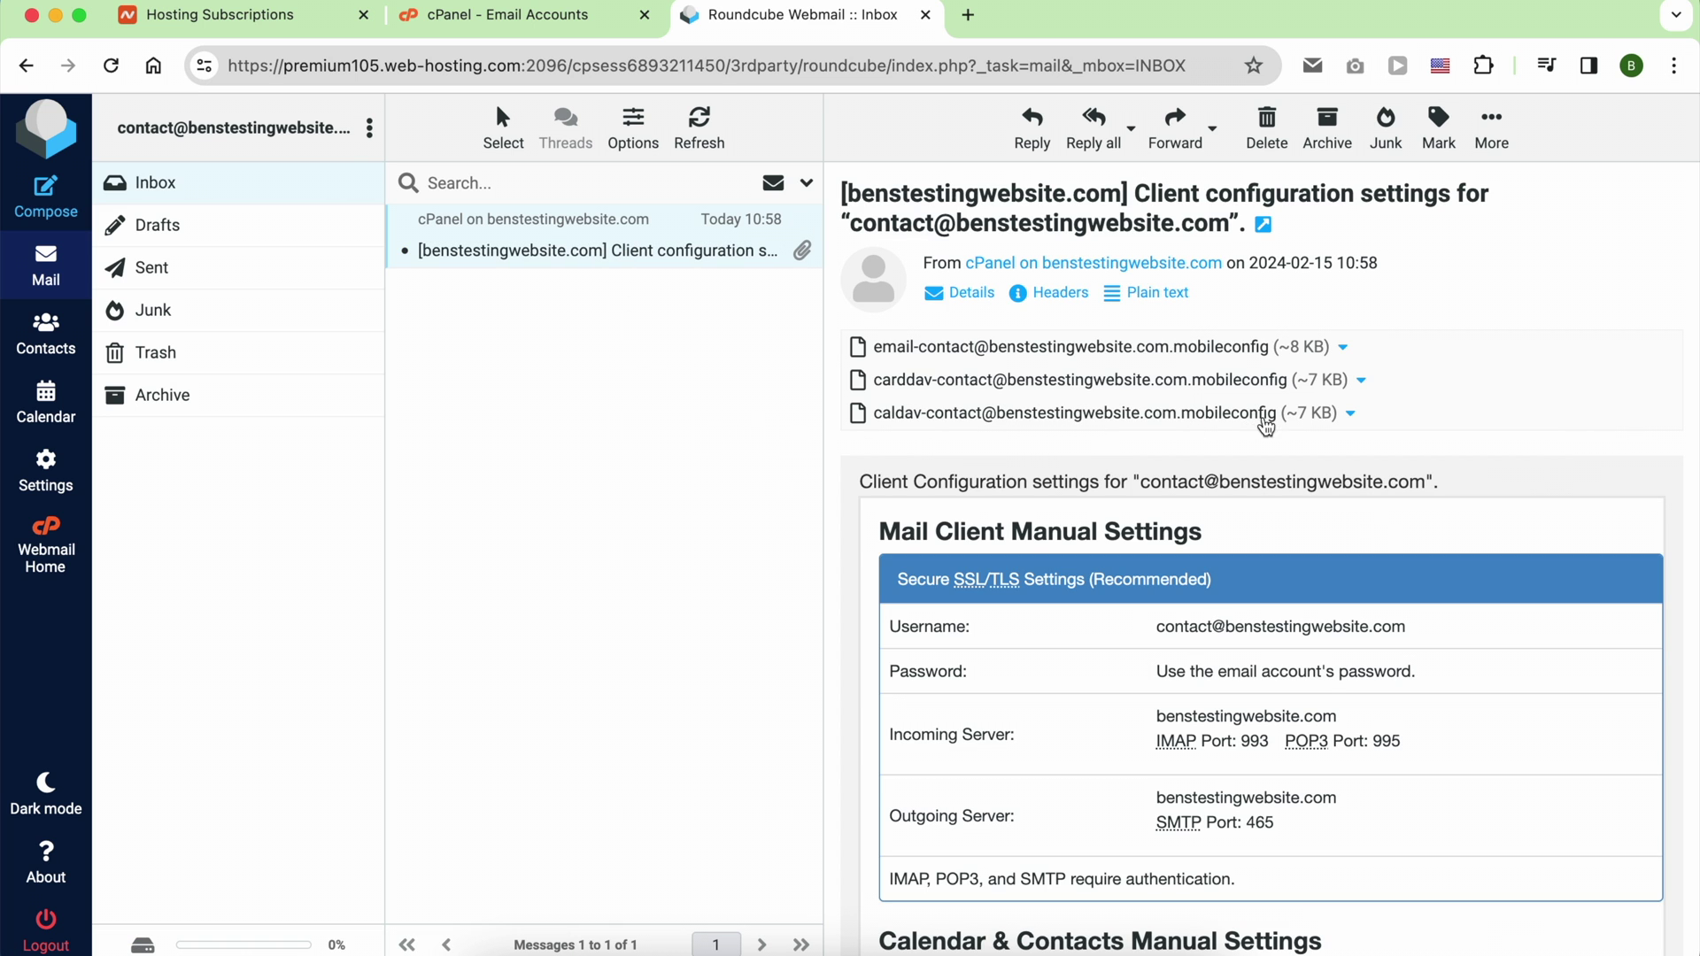
pyautogui.click(1361, 380)
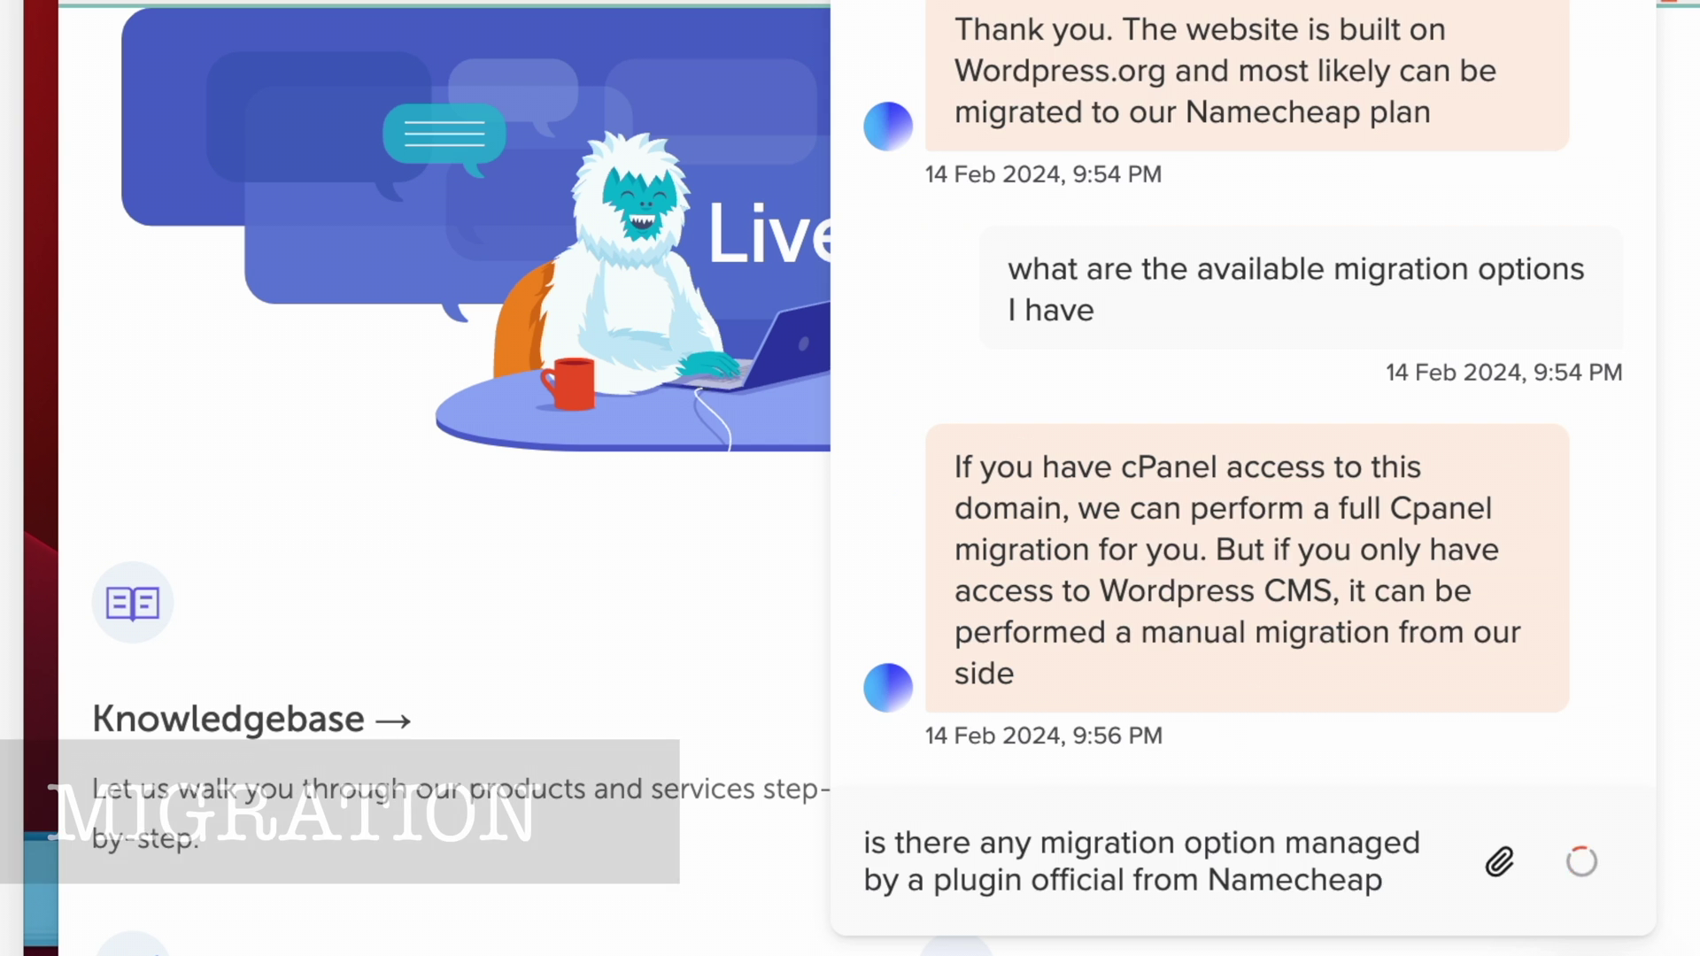
pyautogui.press('Return')
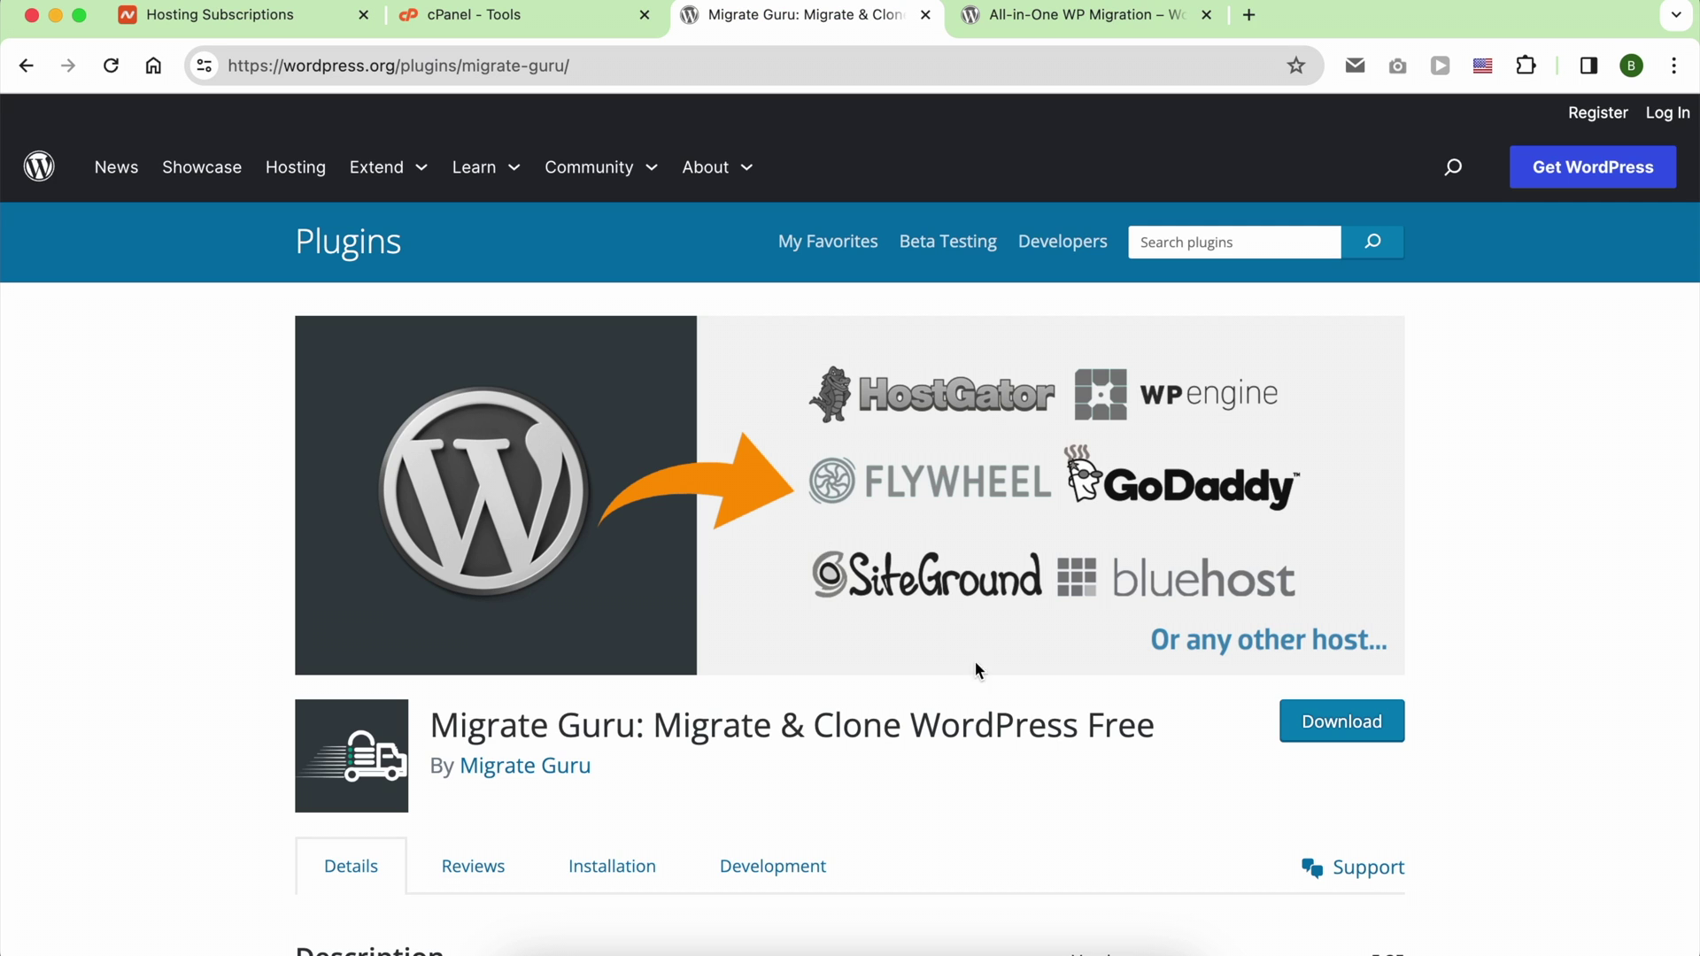
# Step: Skim the Migrate Guru and All-in-One WP Migration plugin pages, then return to Hosting Subscriptions
pyautogui.scroll(-6, 978, 717)
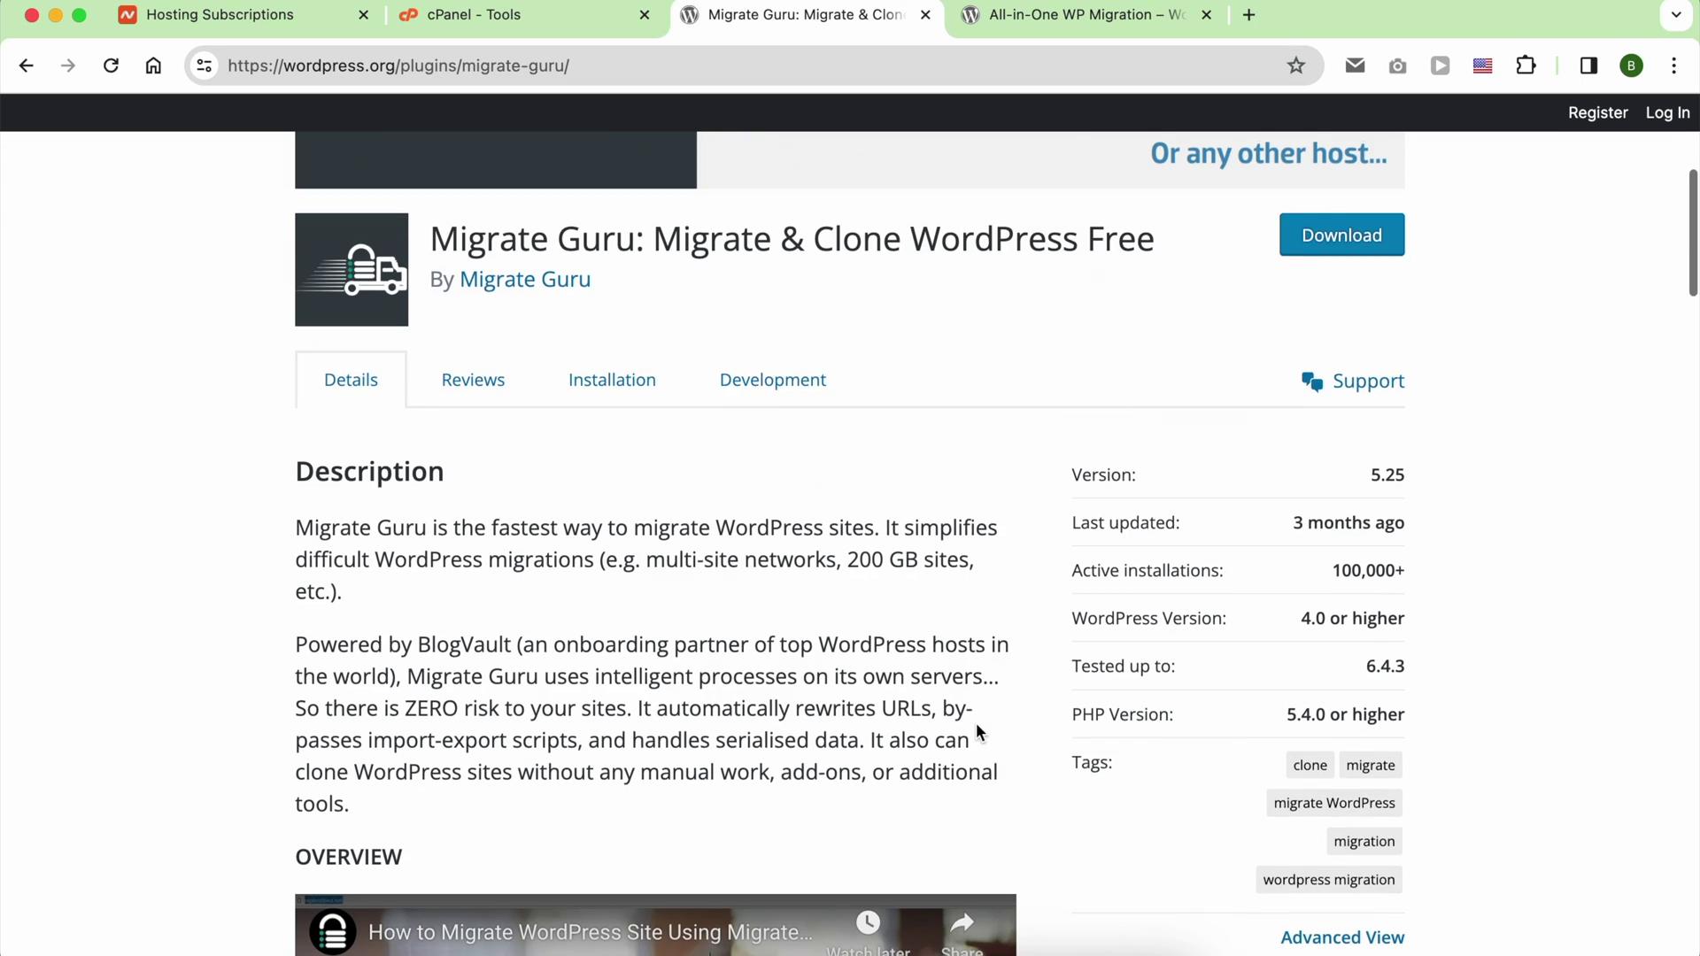
pyautogui.scroll(6, 977, 726)
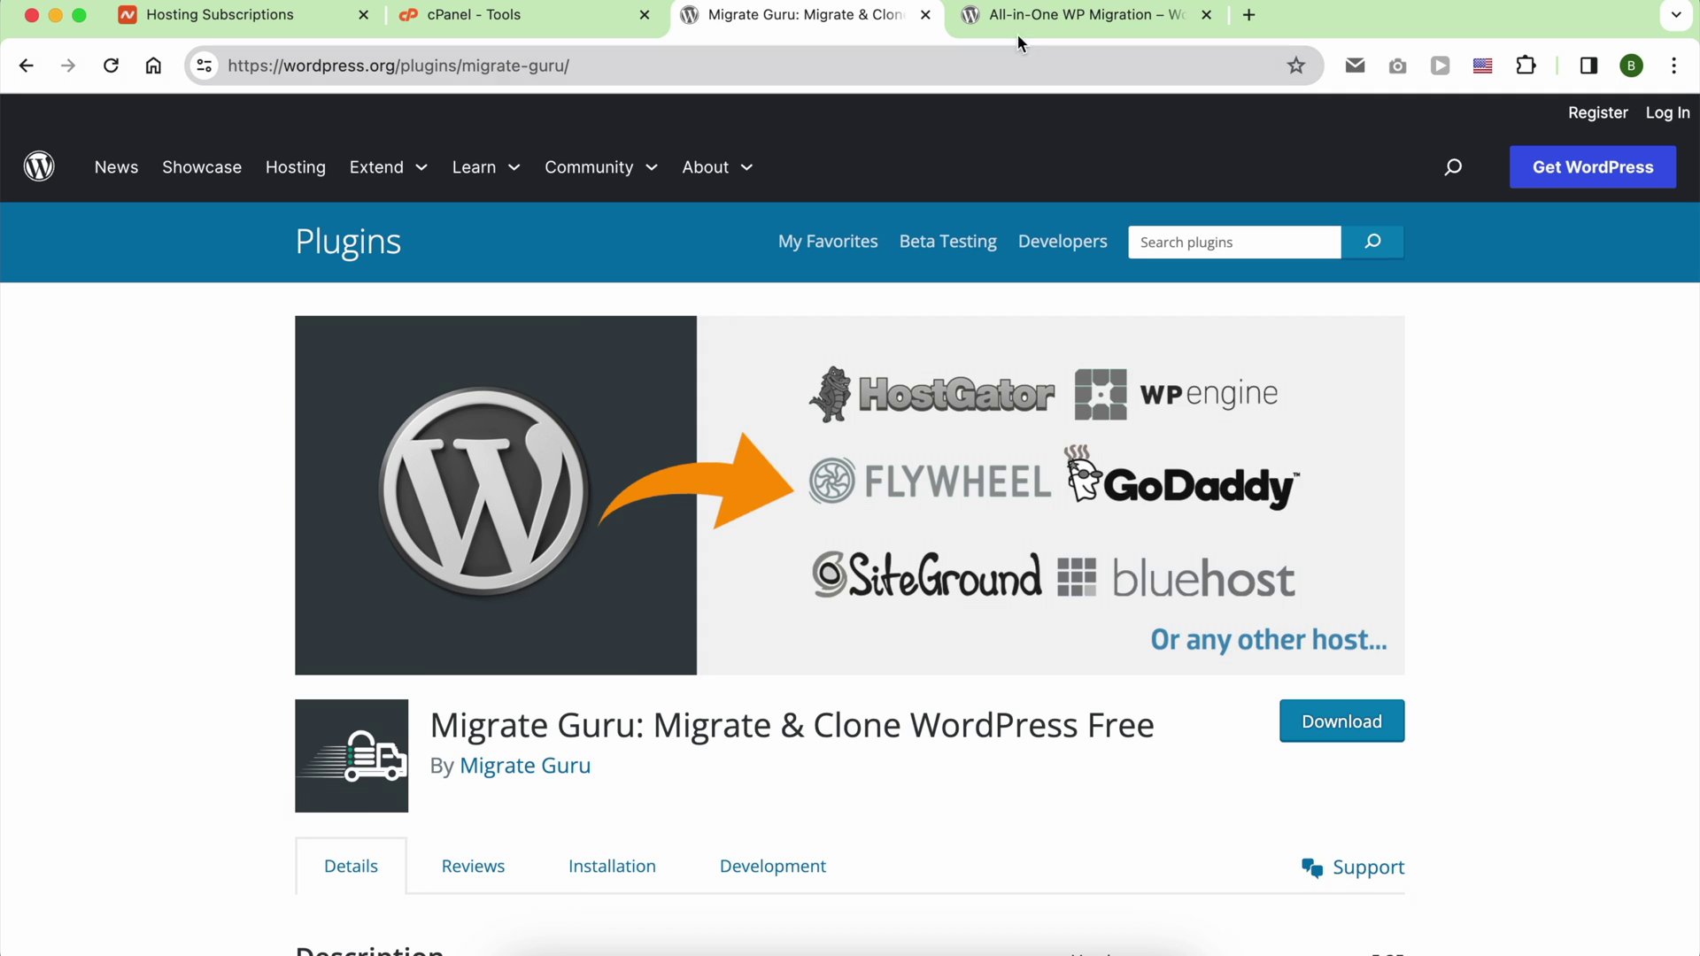
pyautogui.click(1027, 19)
pyautogui.scroll(-5, 784, 583)
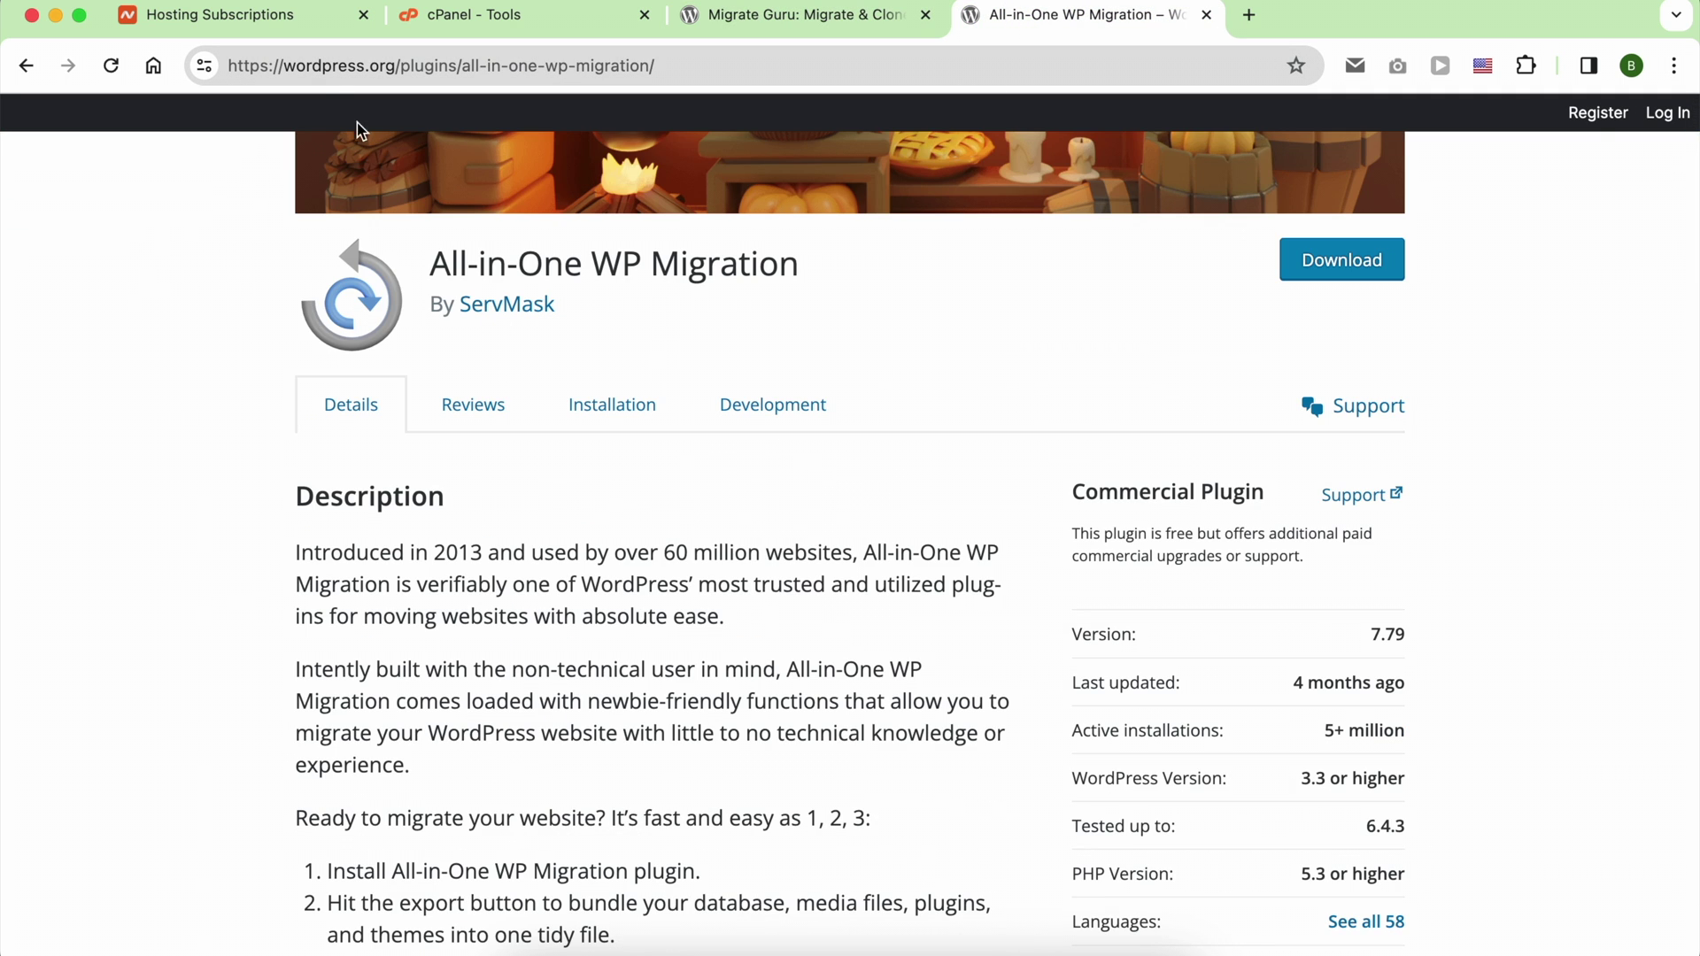
pyautogui.click(294, 18)
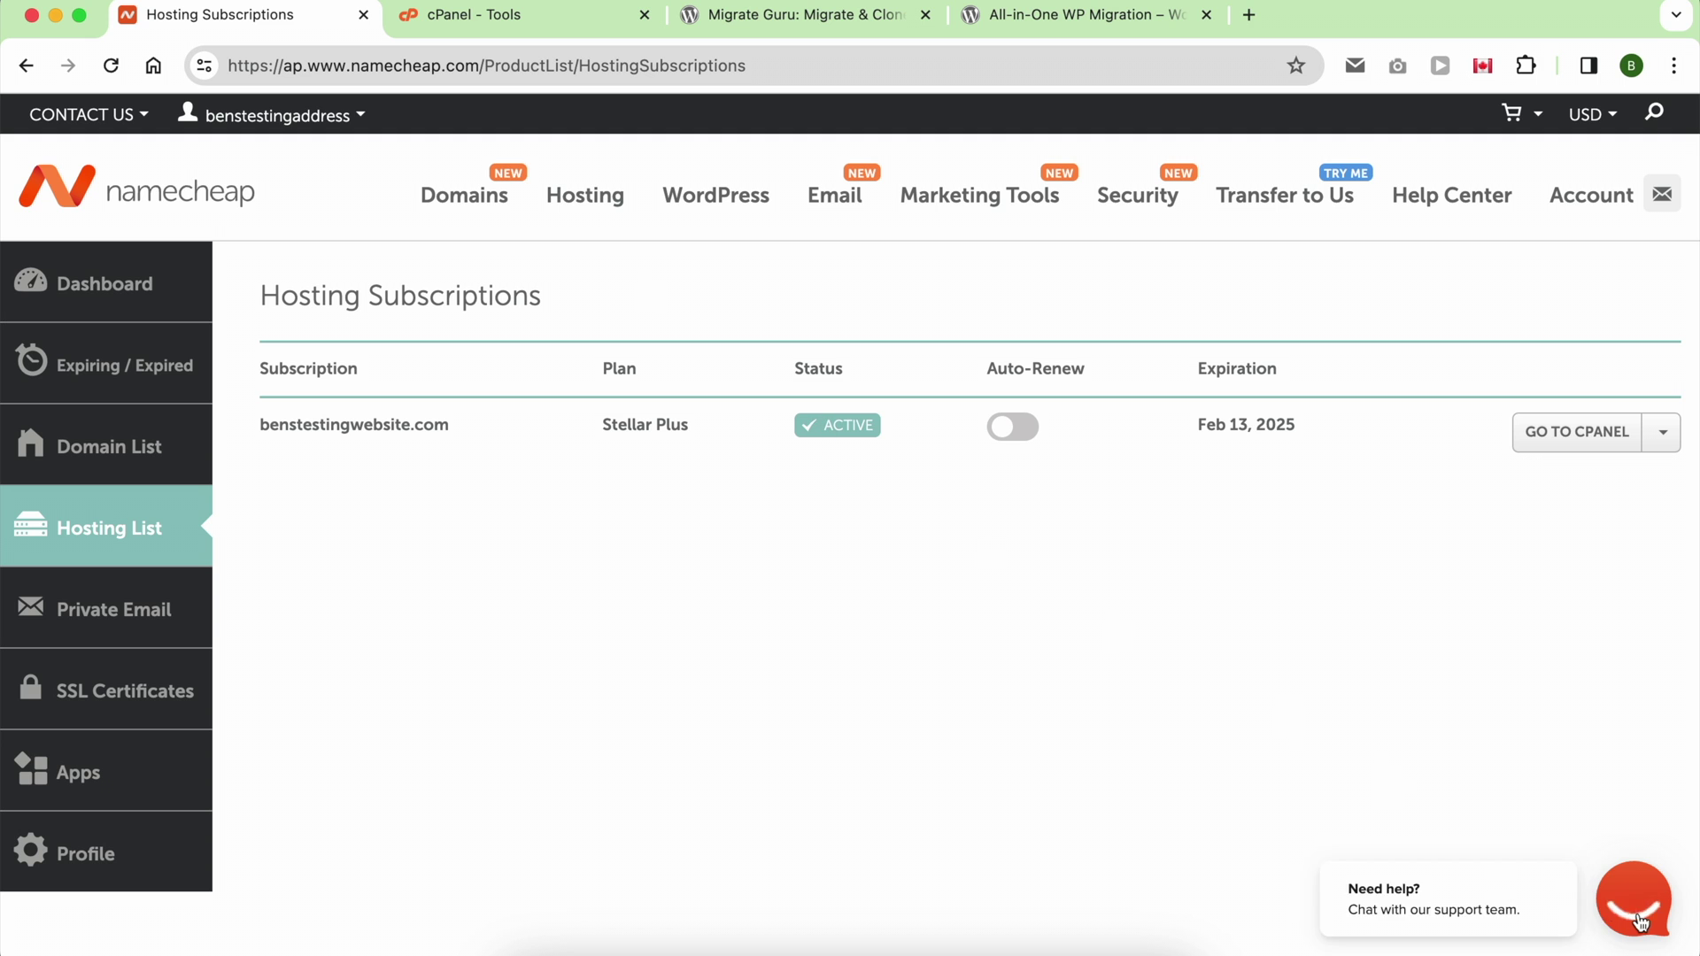
# Step: Start a live chat and write 'hi' then 'can you please help do a full cpanel backup?' on a new line
pyautogui.click(1484, 885)
pyautogui.write('hi')
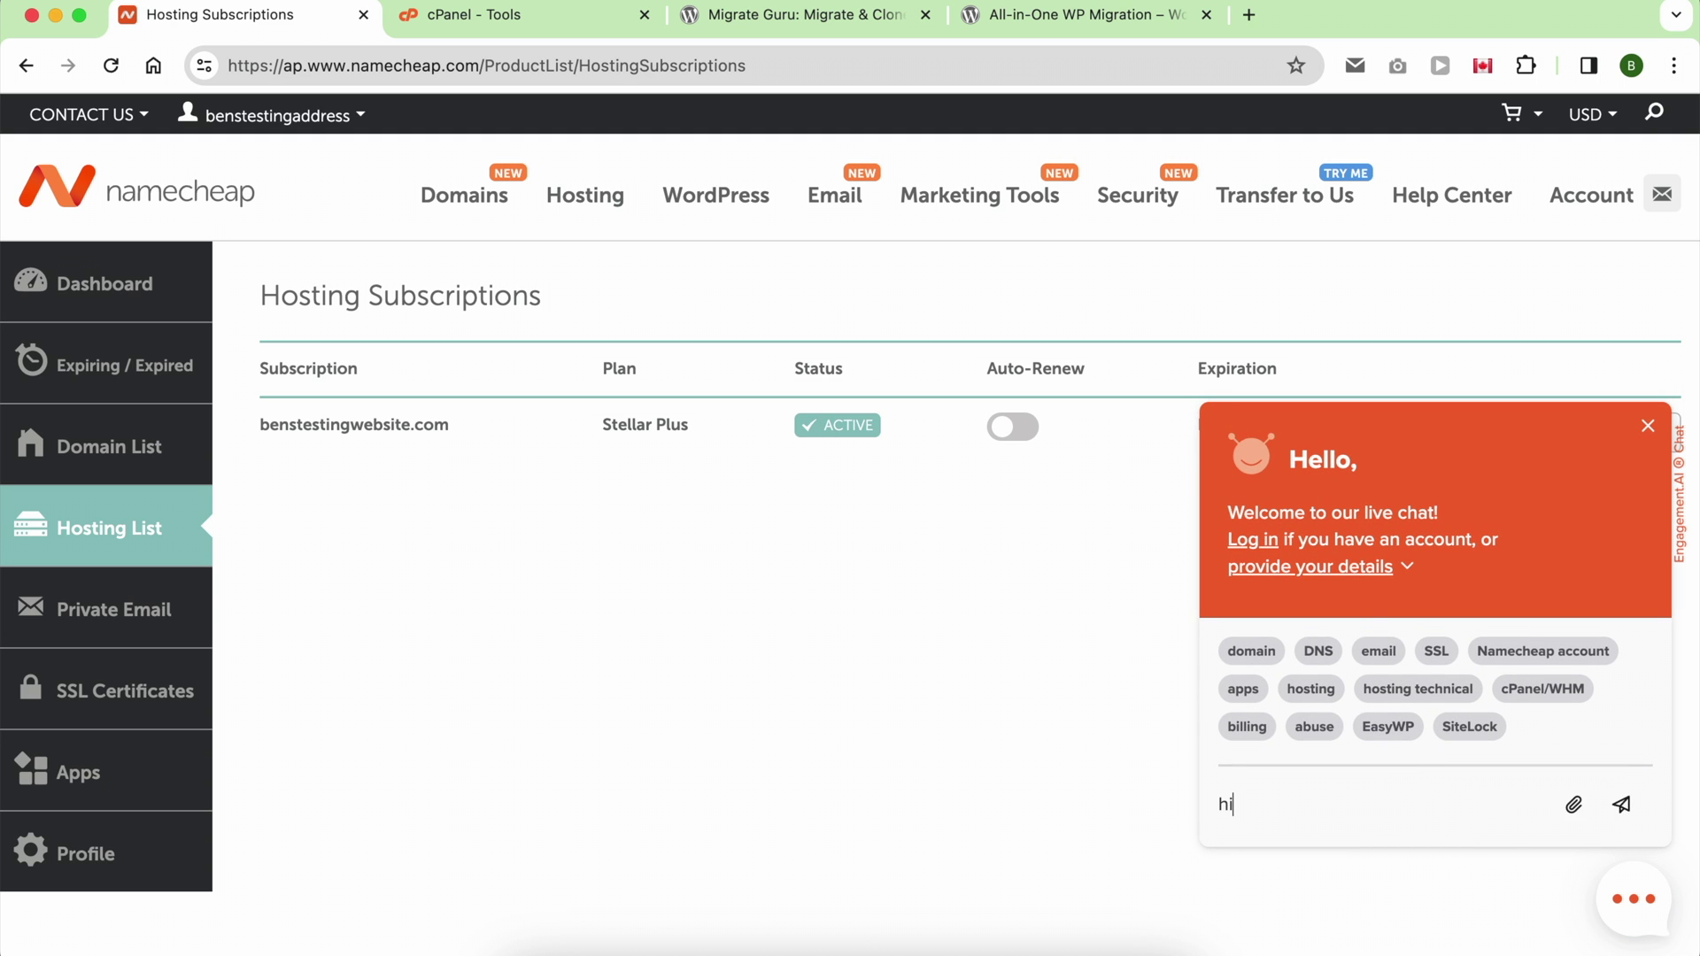
pyautogui.hotkey('shift', 'Return')
pyautogui.write('can you p')
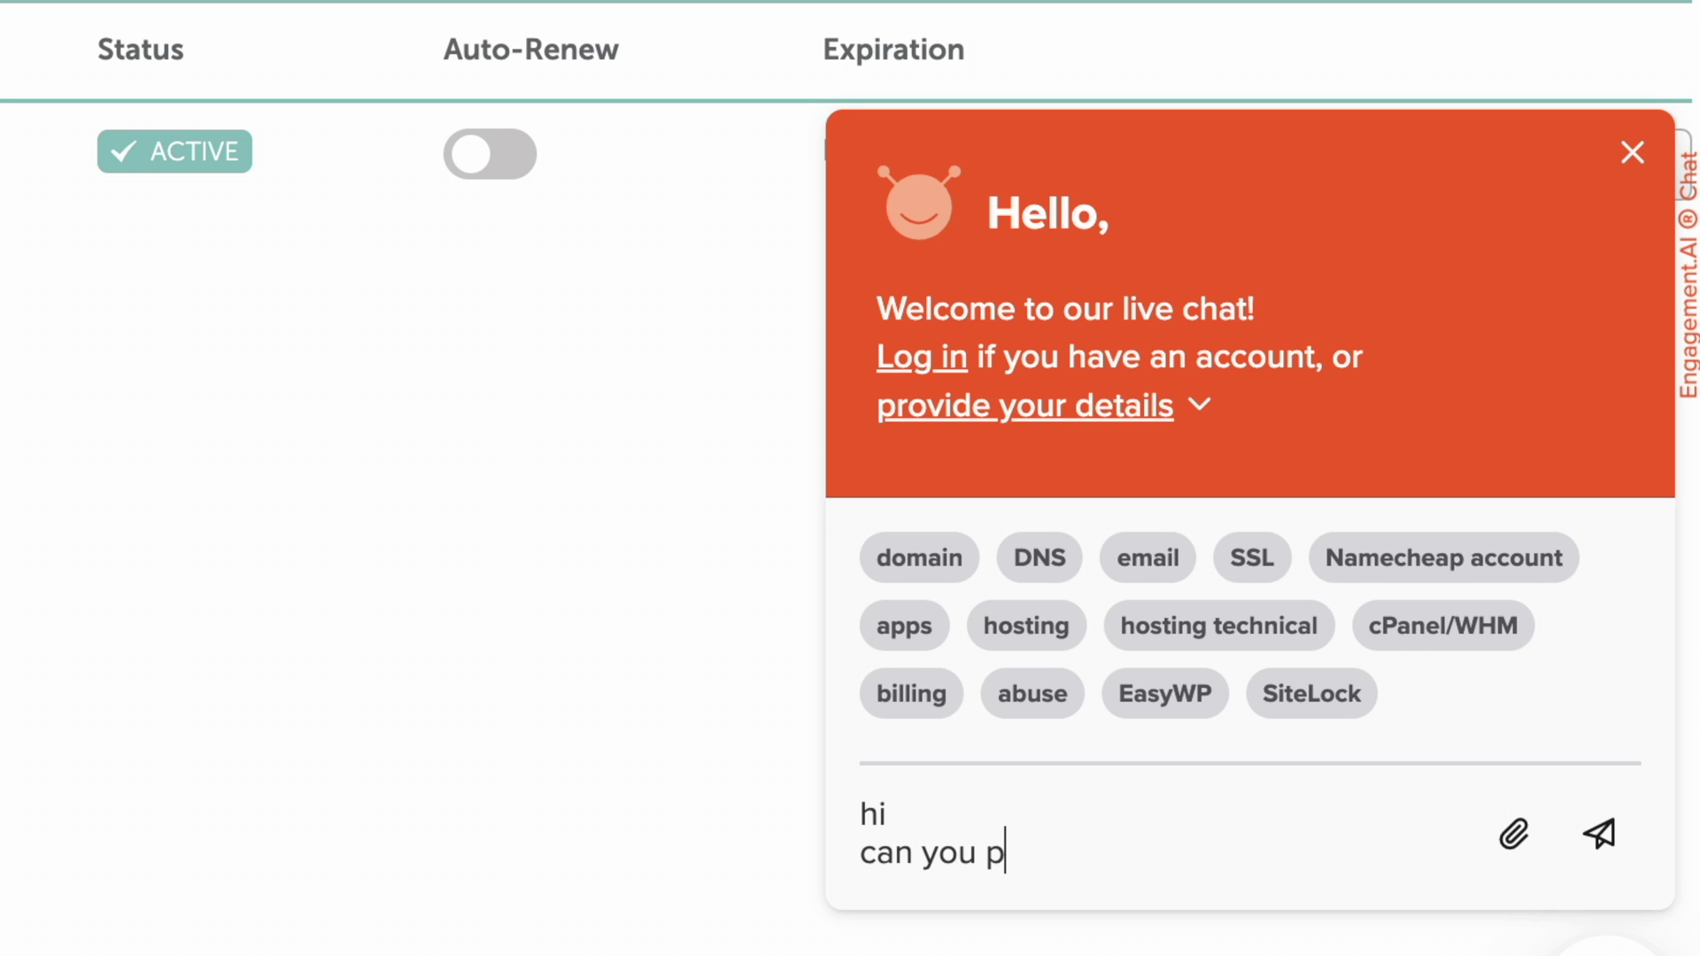
pyautogui.write('lease help do a ')
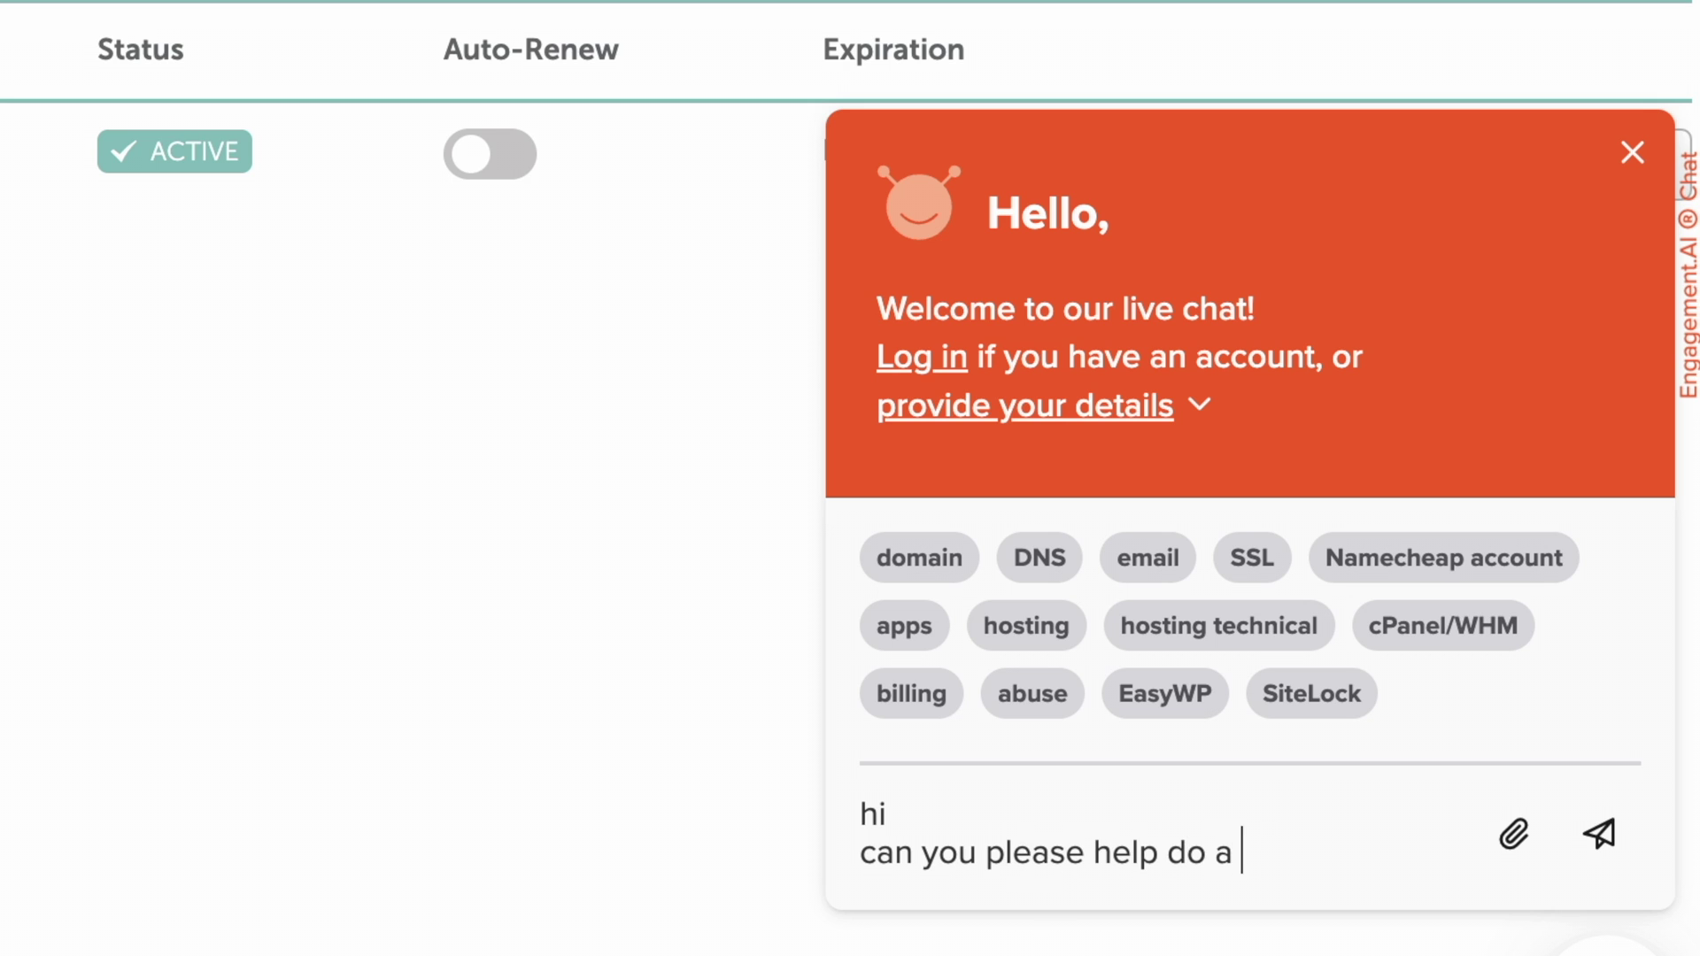
pyautogui.write('full cpanel')
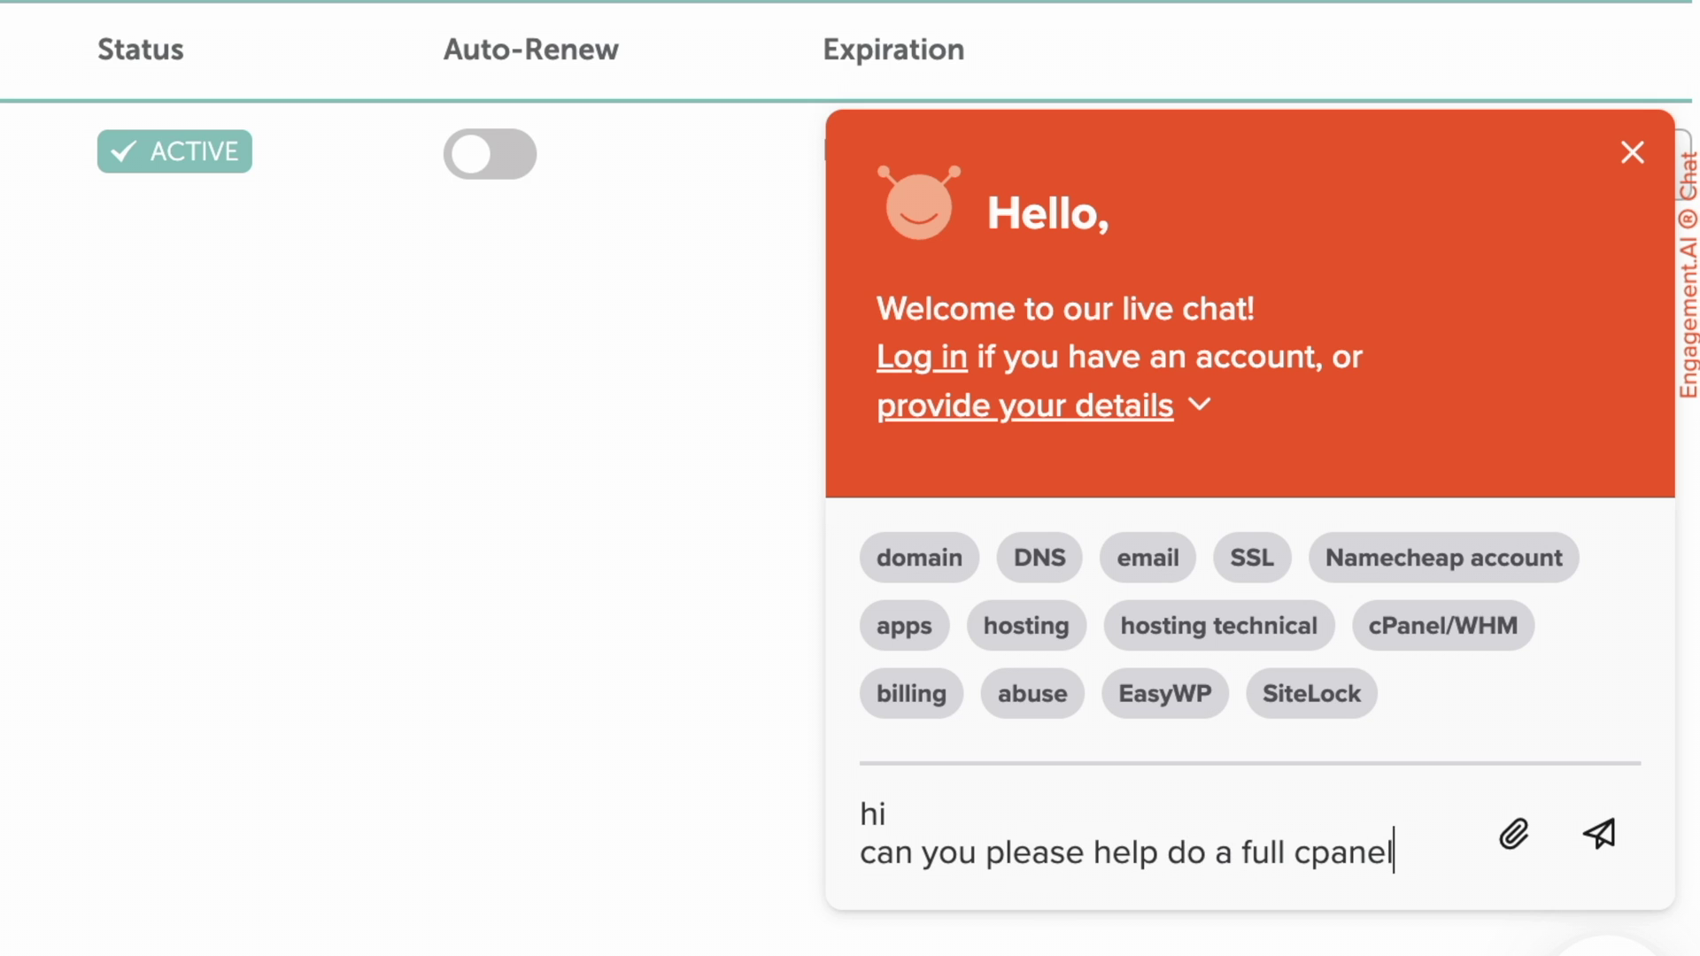
pyautogui.write(' backup?')
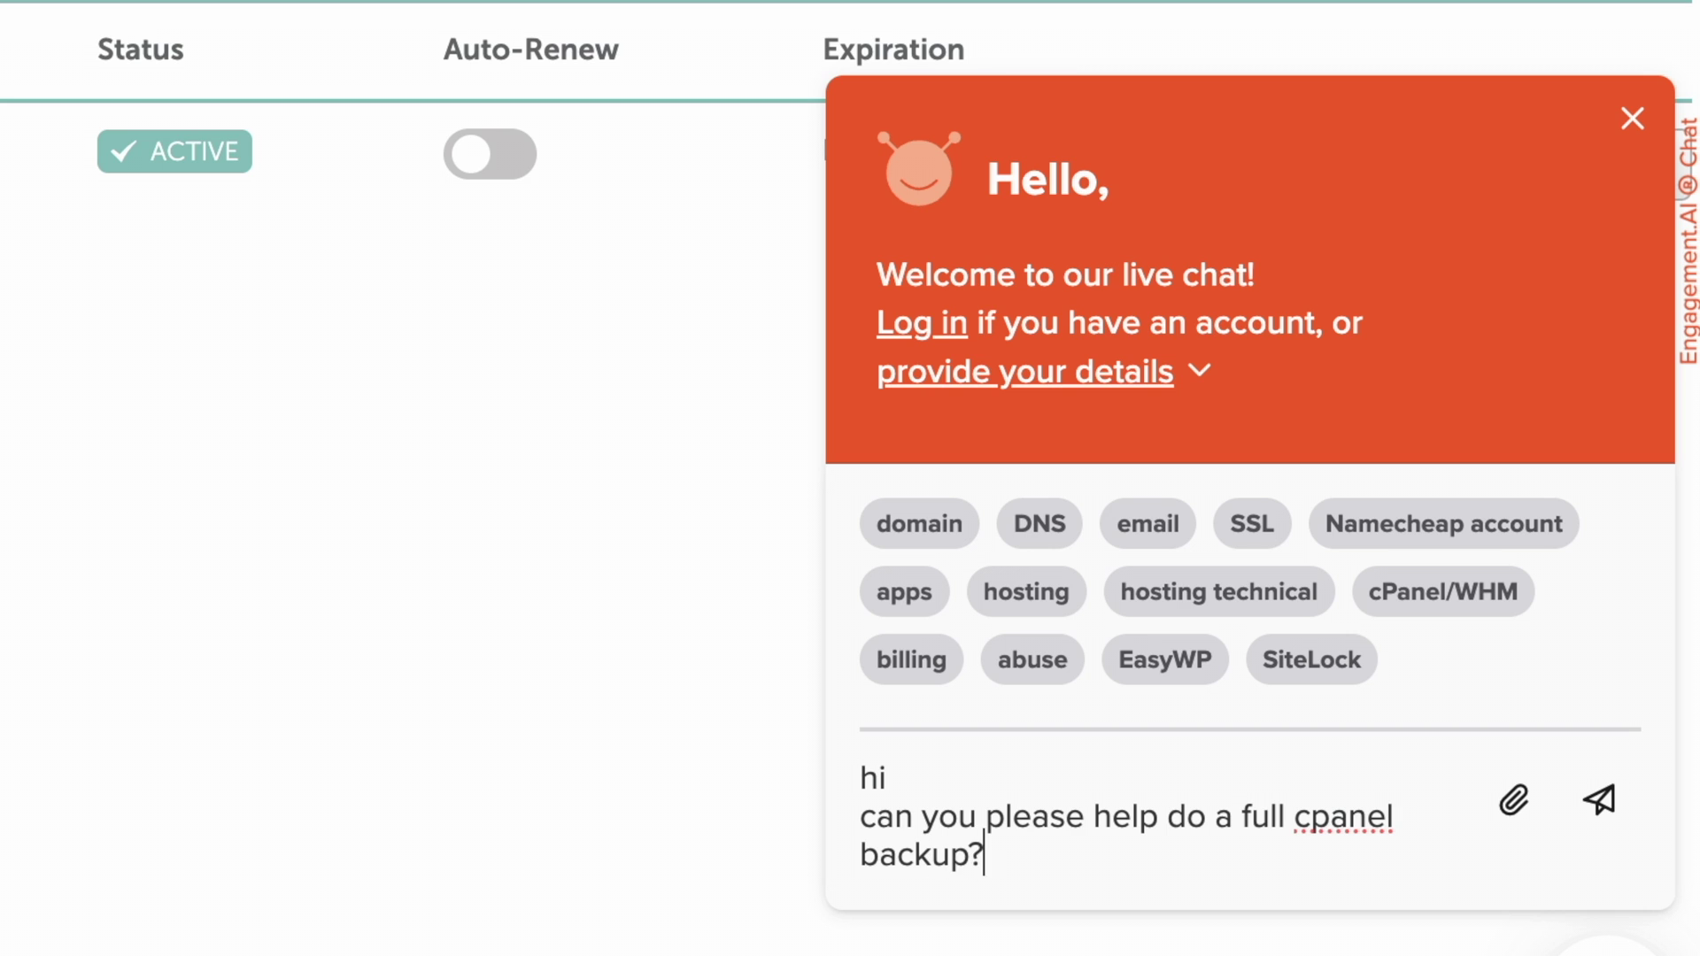